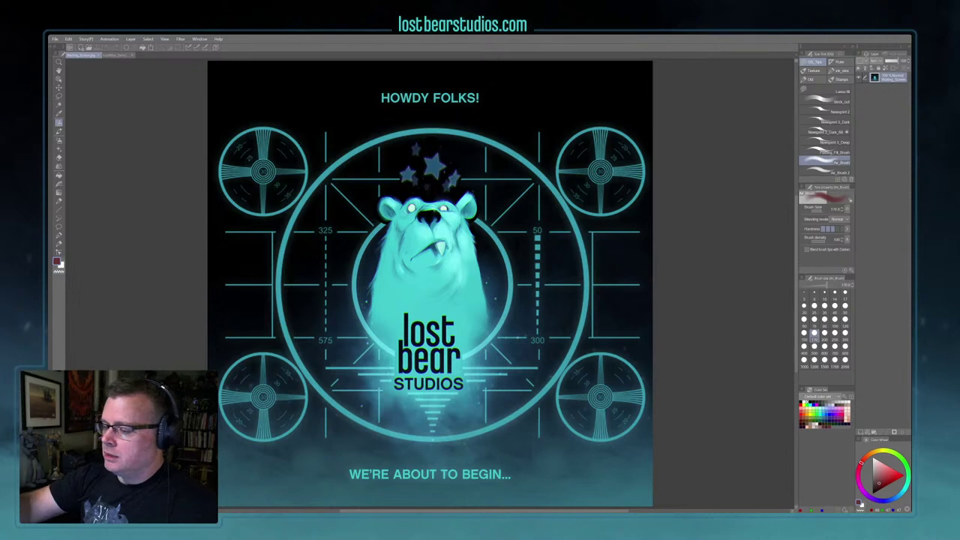
Step: In the figure template document, lower the opacity of the base figure layer to 17%
click(116, 55)
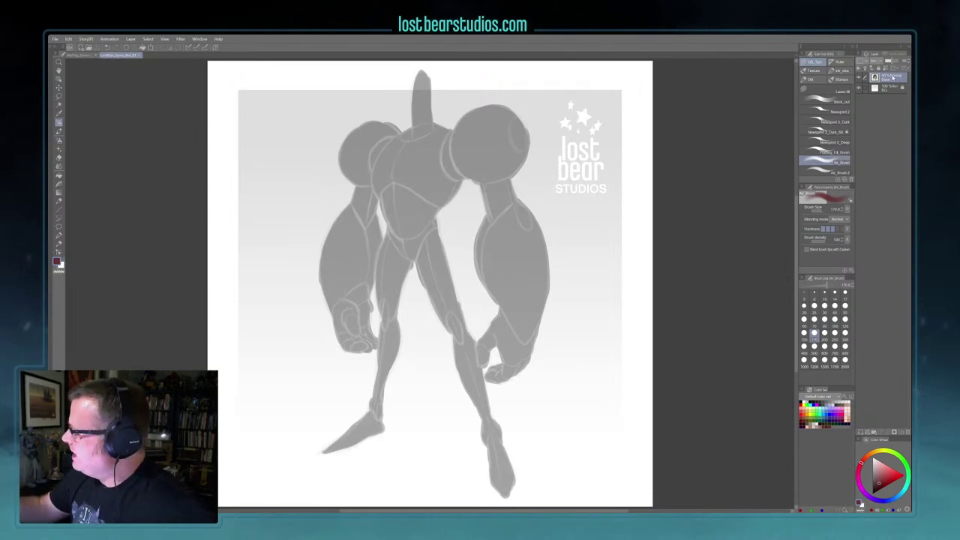
drag(891, 62, 887, 63)
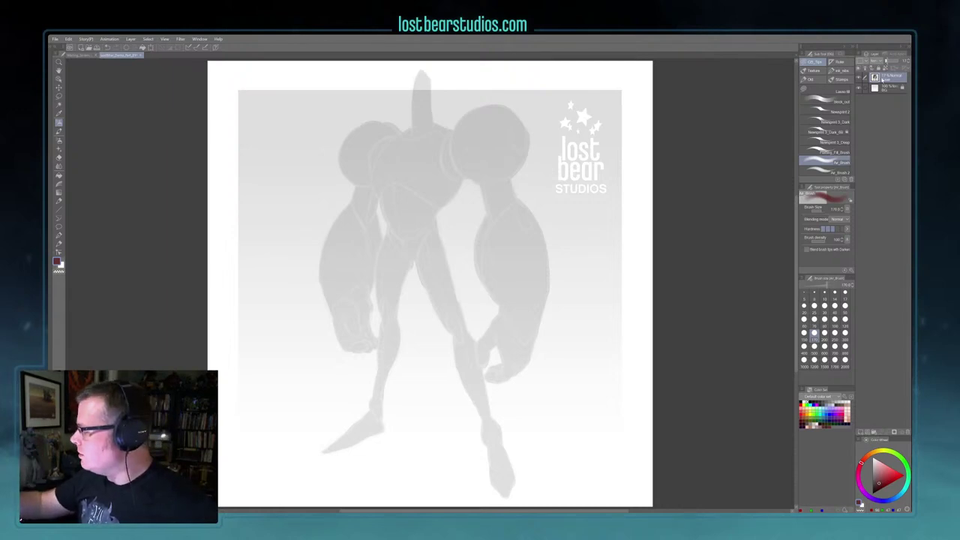
Step: Add a new raster layer above the figure and choose the Newsprint 3_Dark brush at size 500
click(861, 432)
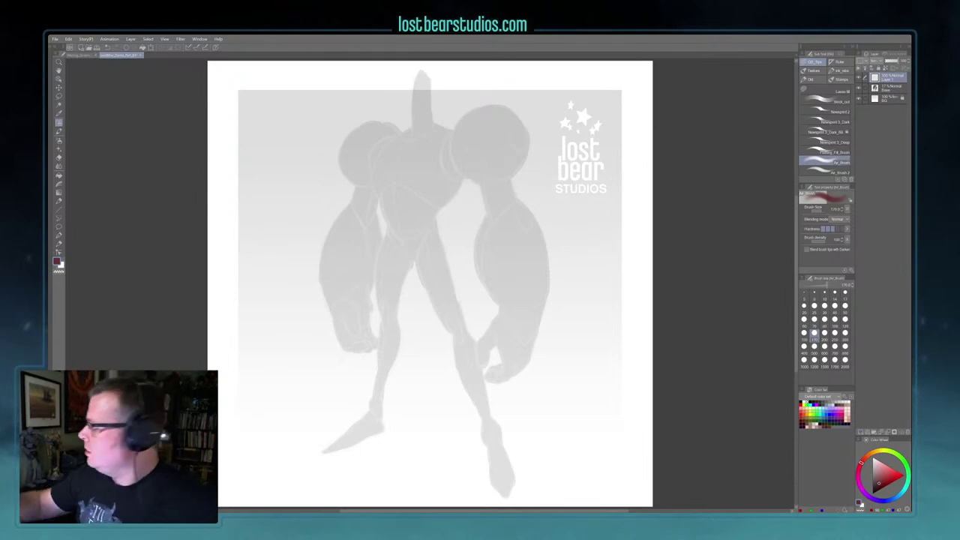
click(841, 131)
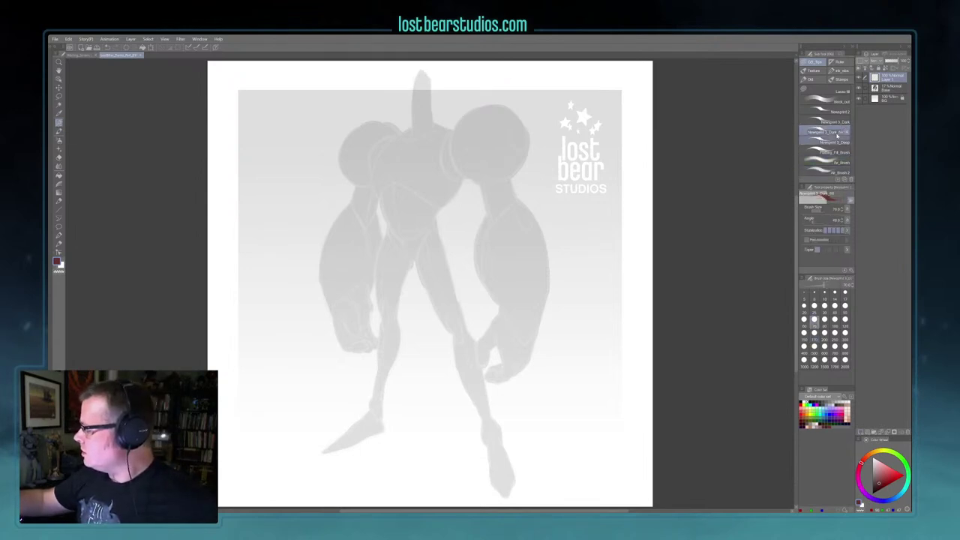
click(841, 131)
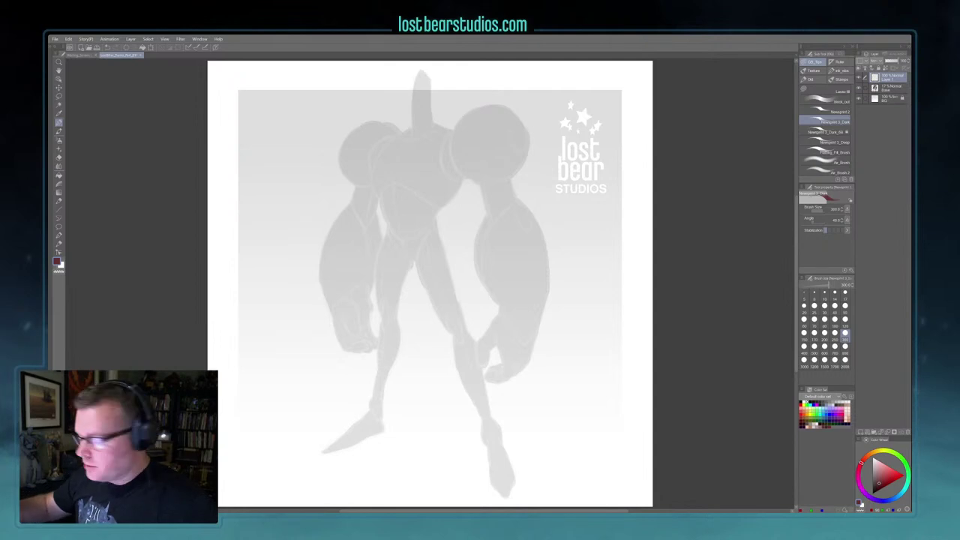
key(])
key(bracketright)
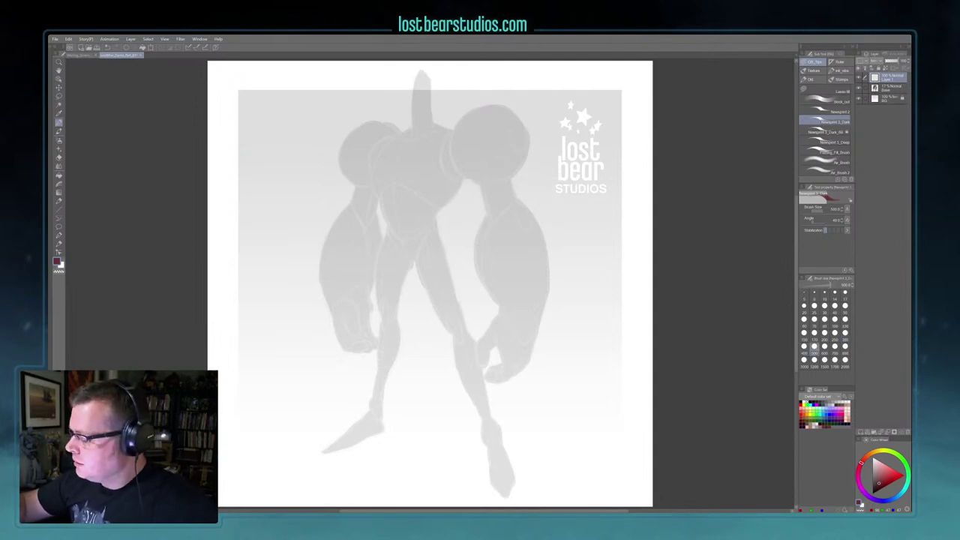
Step: Sketch the curved front edges of an open vest down both sides of the figure's chest
drag(437, 166, 437, 201)
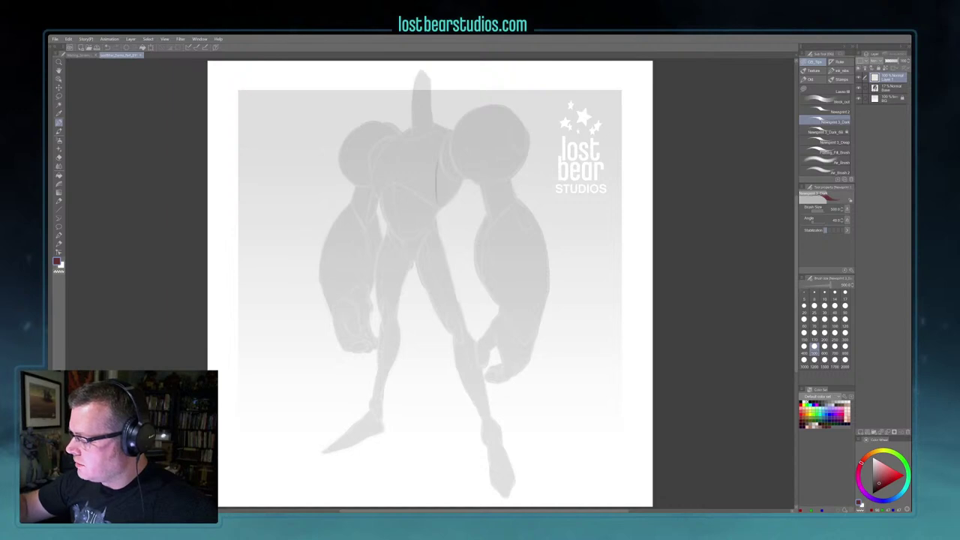
drag(438, 144, 435, 213)
drag(450, 127, 432, 189)
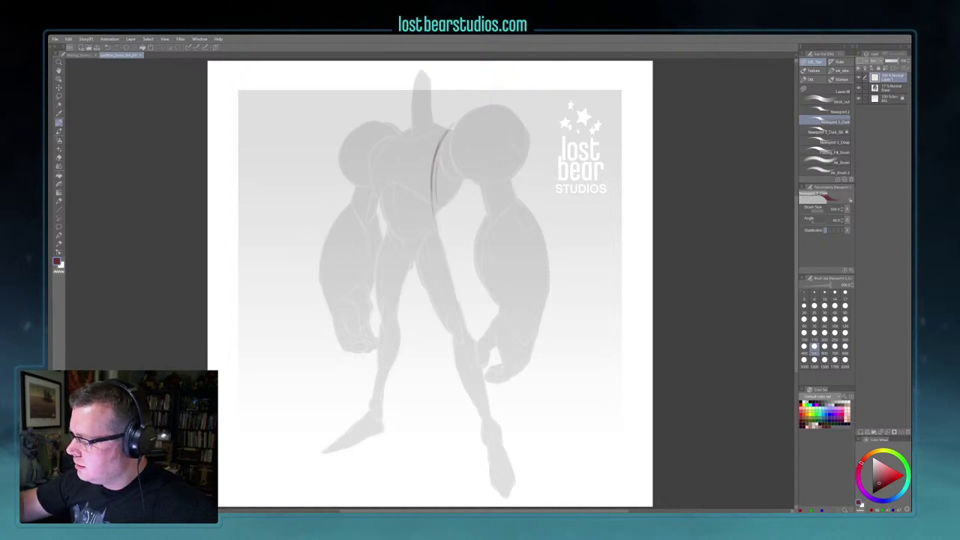
mouse_move(387, 141)
mouse_down()
mouse_move(377, 198)
mouse_move(383, 153)
mouse_up()
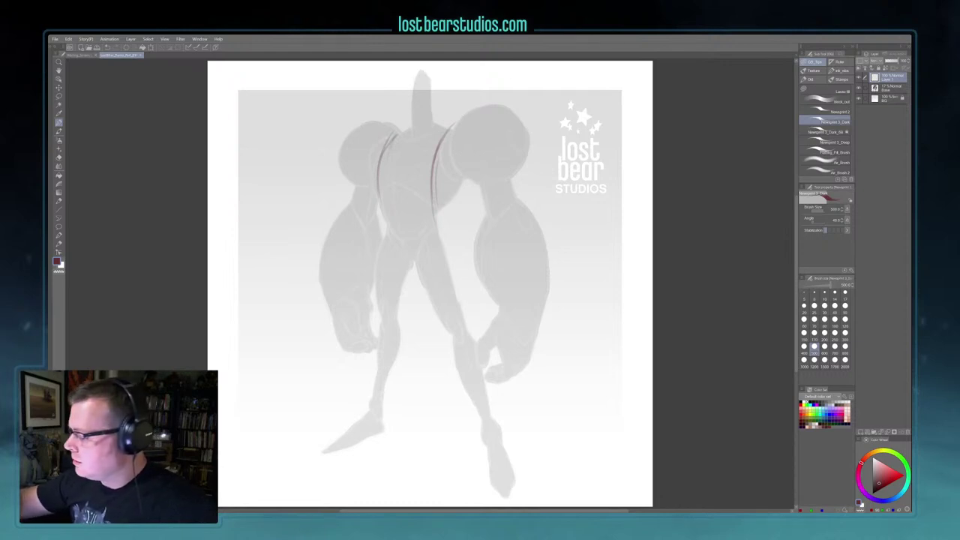
Step: Sketch a domed pad over the figure's larger, nearer shoulder with a slanted lower rim, enlarging the brush to 600
drag(454, 129, 525, 189)
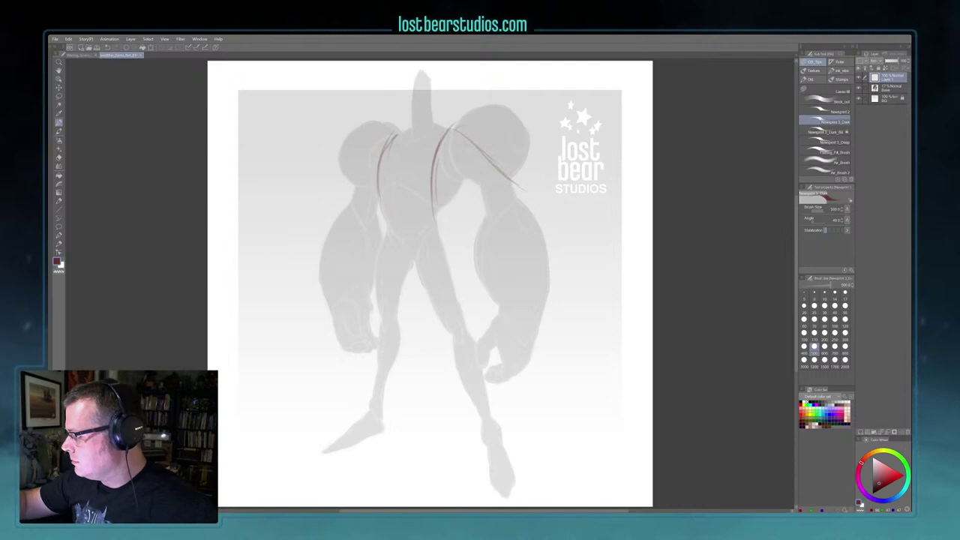
drag(475, 152, 522, 191)
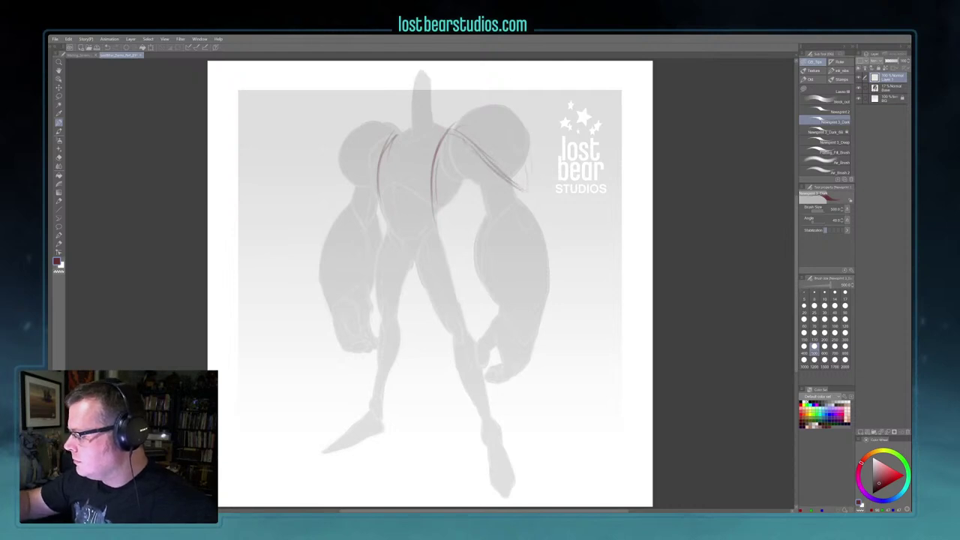
mouse_move(489, 108)
mouse_down()
mouse_move(531, 135)
mouse_move(535, 177)
mouse_up()
drag(531, 133, 525, 191)
key(])
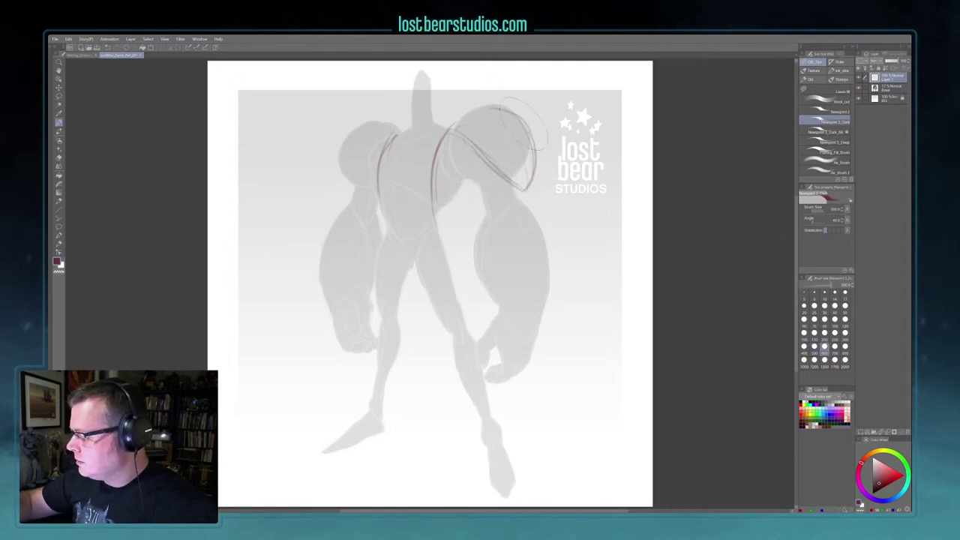
mouse_move(518, 118)
mouse_down()
mouse_move(539, 165)
mouse_move(510, 180)
mouse_move(528, 190)
mouse_move(537, 139)
mouse_up()
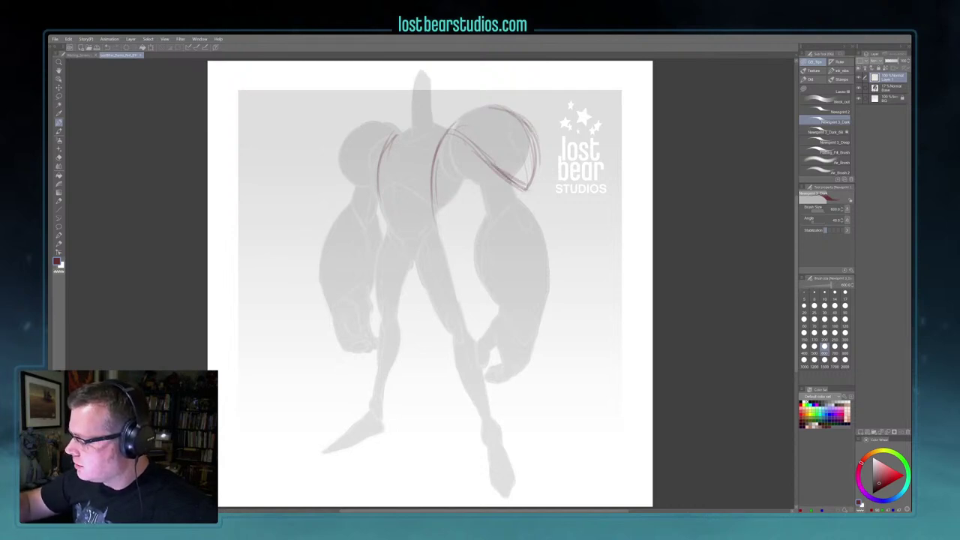
drag(452, 128, 495, 106)
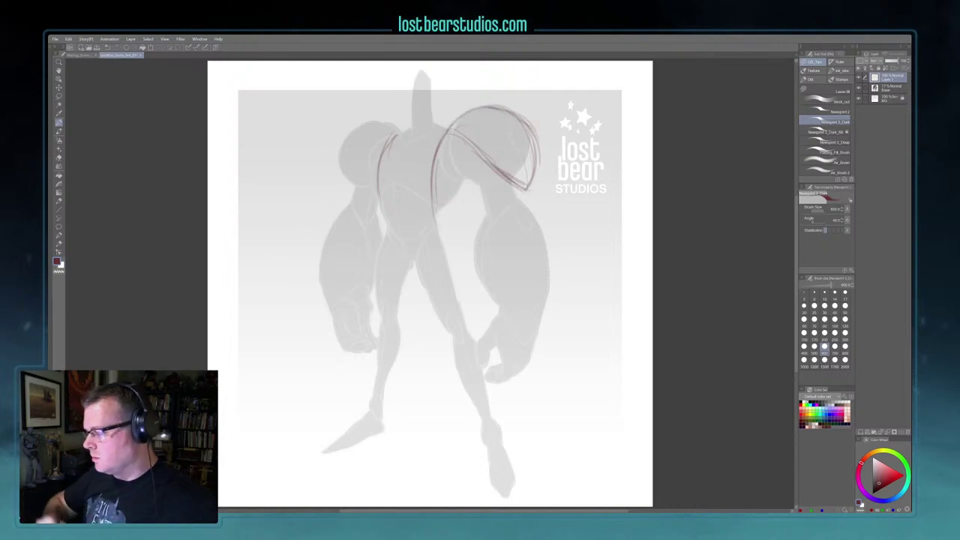
Step: Strengthen the near shoulder pad's rim and outer edge, and outline a matching pad on the far shoulder
drag(457, 134, 532, 186)
key(c)
key(c)
drag(540, 159, 536, 174)
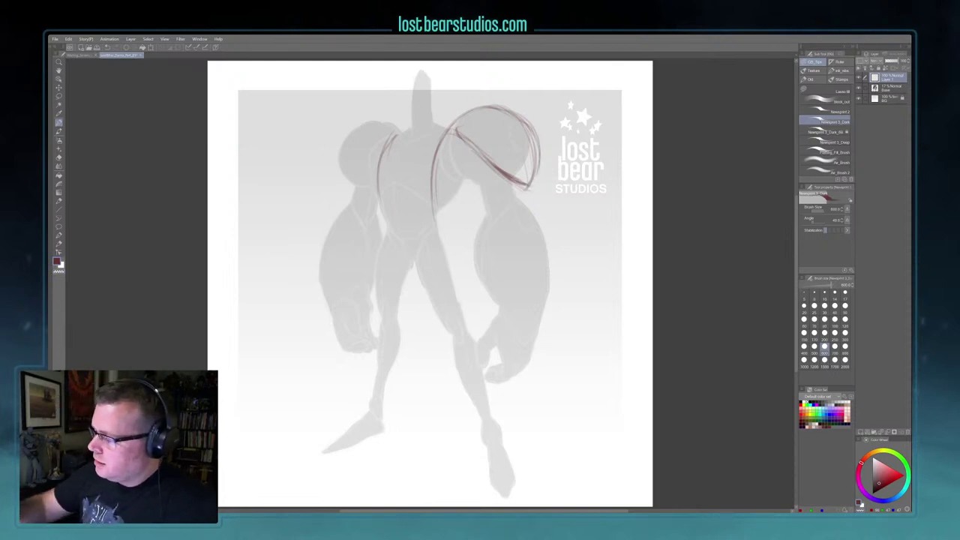
drag(342, 181, 381, 141)
mouse_move(344, 178)
mouse_down()
mouse_move(355, 164)
mouse_move(353, 128)
mouse_move(372, 118)
mouse_move(393, 125)
mouse_up()
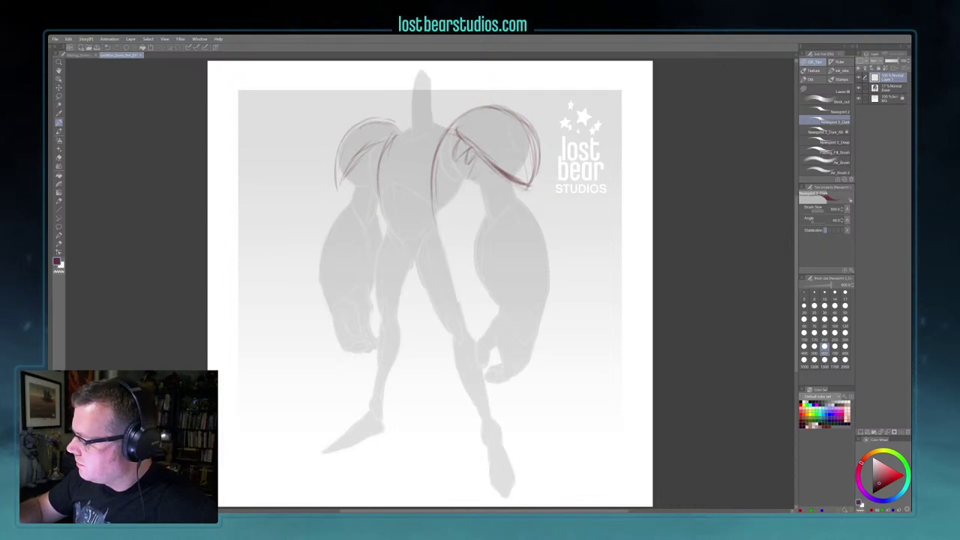
Step: Draw a jagged fur fringe below the near shoulder pad's rim and down the adjoining side of the vest
mouse_move(484, 168)
mouse_down()
mouse_move(486, 184)
mouse_move(498, 175)
mouse_move(501, 188)
mouse_up()
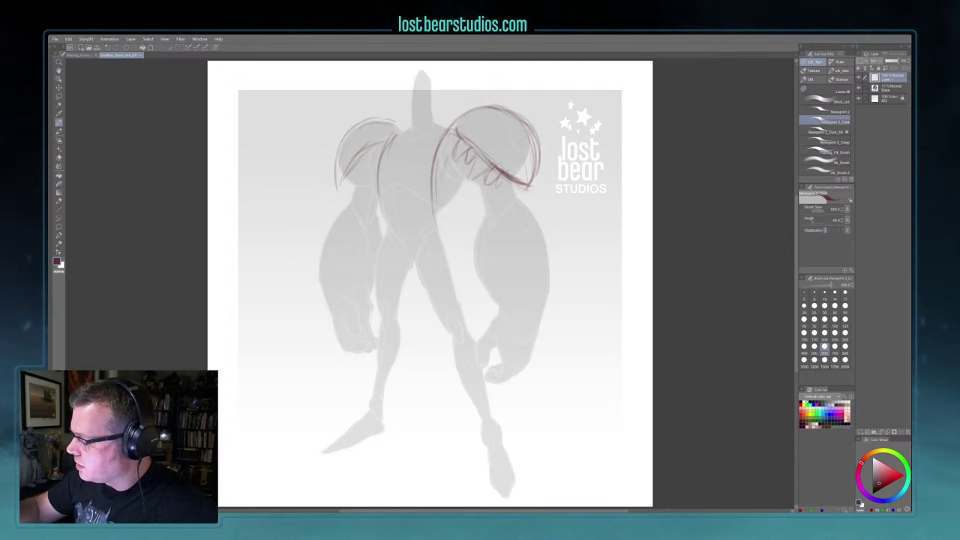
mouse_move(504, 179)
mouse_down()
mouse_move(504, 201)
mouse_move(524, 199)
mouse_up()
drag(537, 178, 533, 189)
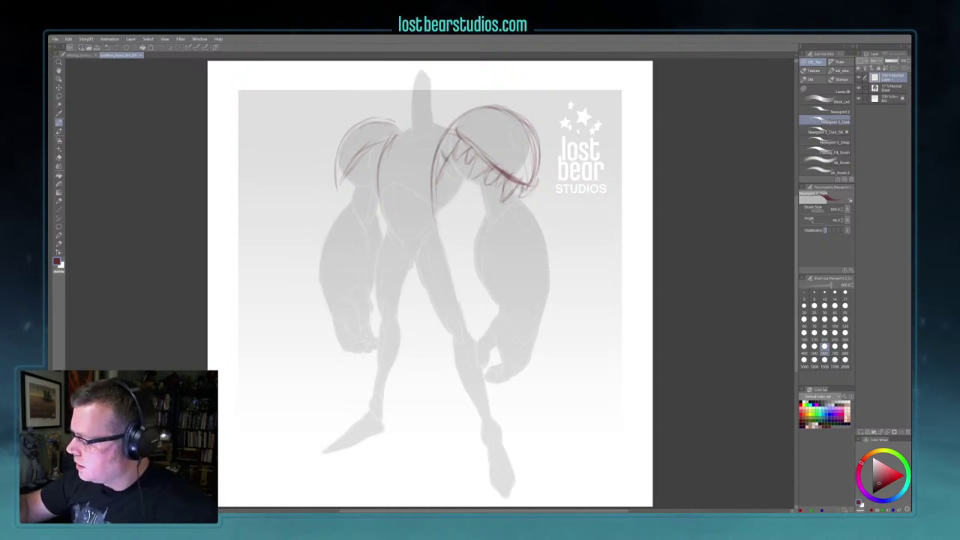
drag(447, 159, 439, 173)
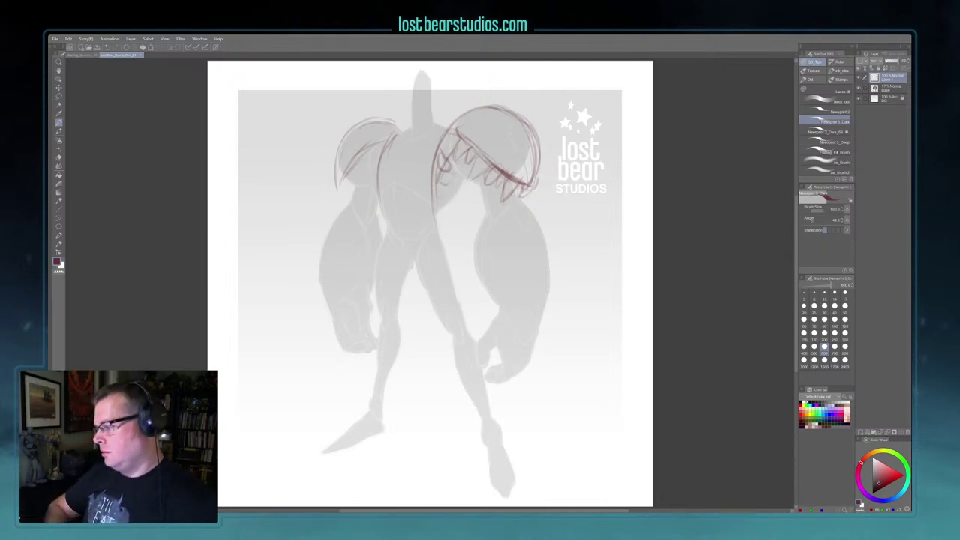
drag(436, 196, 443, 197)
mouse_move(447, 186)
mouse_down()
mouse_move(438, 227)
mouse_move(450, 203)
mouse_up()
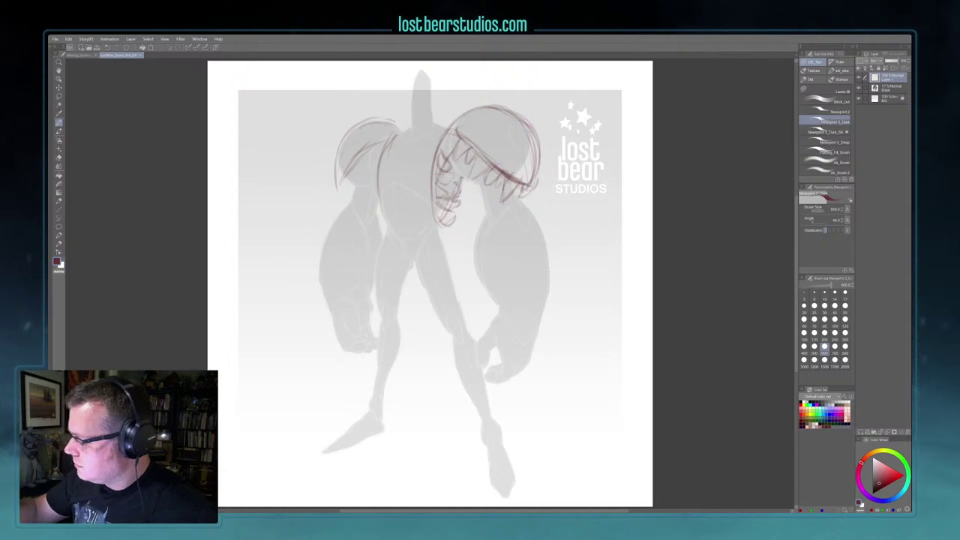
Step: Sketch the near arm's inner contour from the armpit past the elbow to the forearm bulge
mouse_move(463, 183)
mouse_down()
mouse_move(472, 169)
mouse_move(483, 189)
mouse_up()
drag(471, 175, 491, 210)
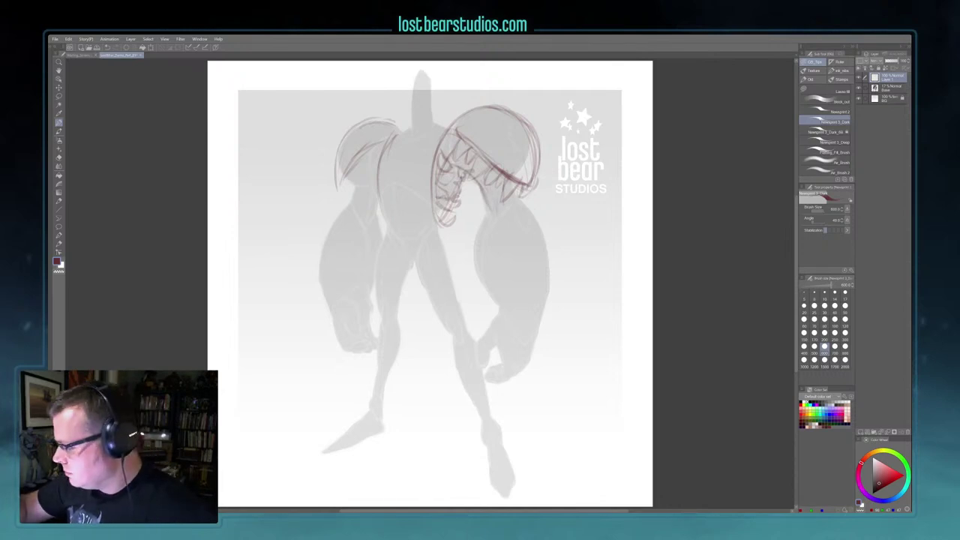
drag(452, 171, 463, 171)
drag(492, 210, 499, 221)
mouse_move(516, 186)
mouse_down()
mouse_move(516, 207)
mouse_move(479, 253)
mouse_up()
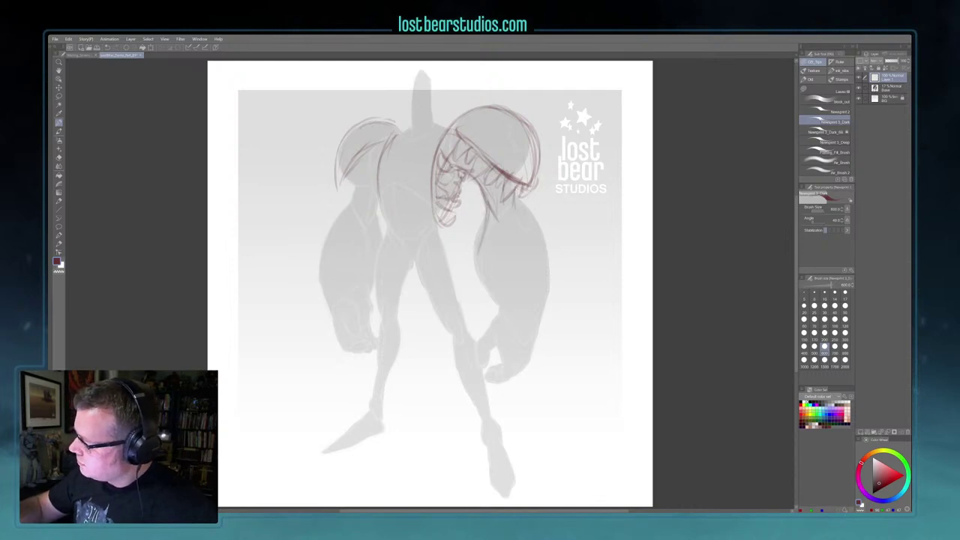
drag(484, 217, 475, 285)
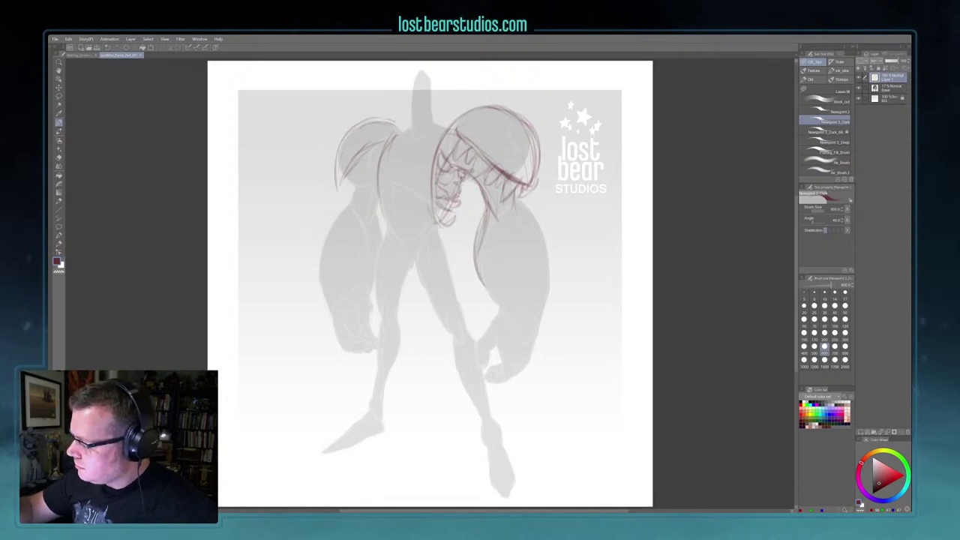
Step: Add second lines along both vest edges for thickness and sketch the lower chest contour between them
mouse_move(429, 213)
mouse_down()
mouse_move(437, 147)
mouse_move(427, 141)
mouse_move(437, 138)
mouse_up()
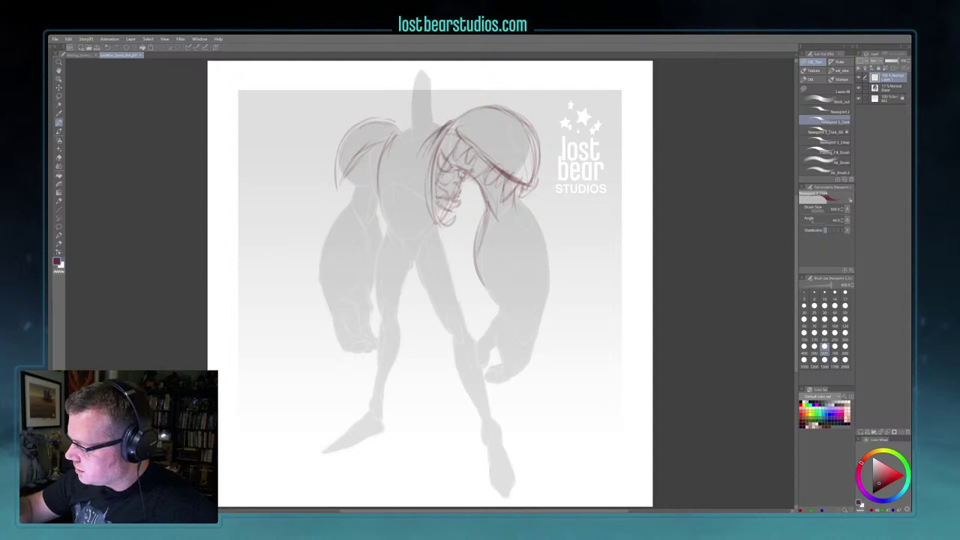
drag(414, 181, 425, 209)
key(c)
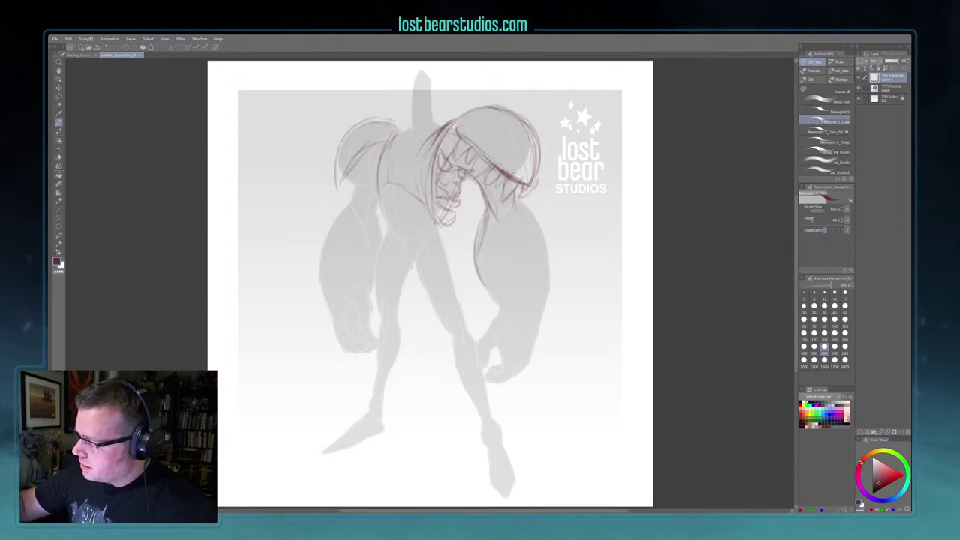
drag(376, 200, 383, 148)
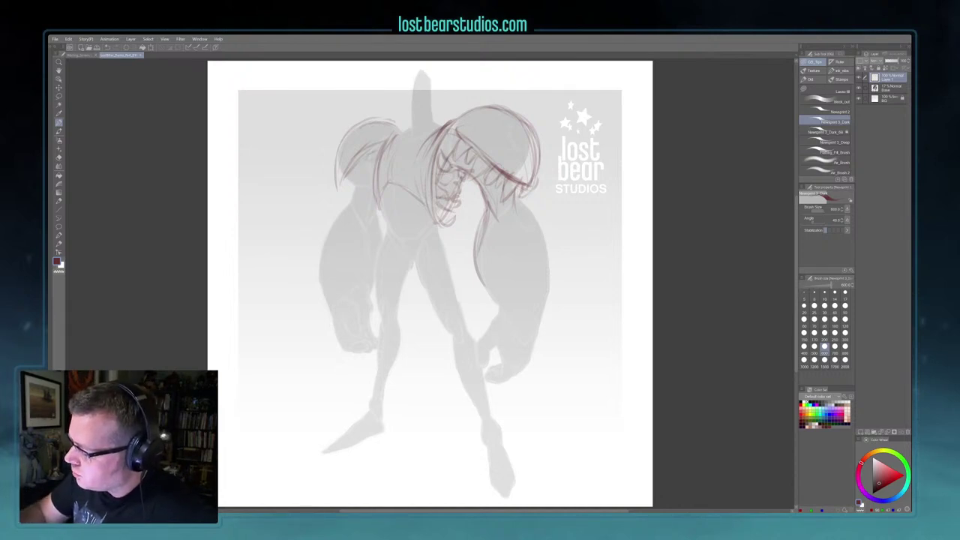
Step: Draw the jagged fur fringe below the far shoulder pad and along that side of the vest
mouse_move(371, 166)
mouse_down()
mouse_move(362, 199)
mouse_move(378, 227)
mouse_move(367, 210)
mouse_up()
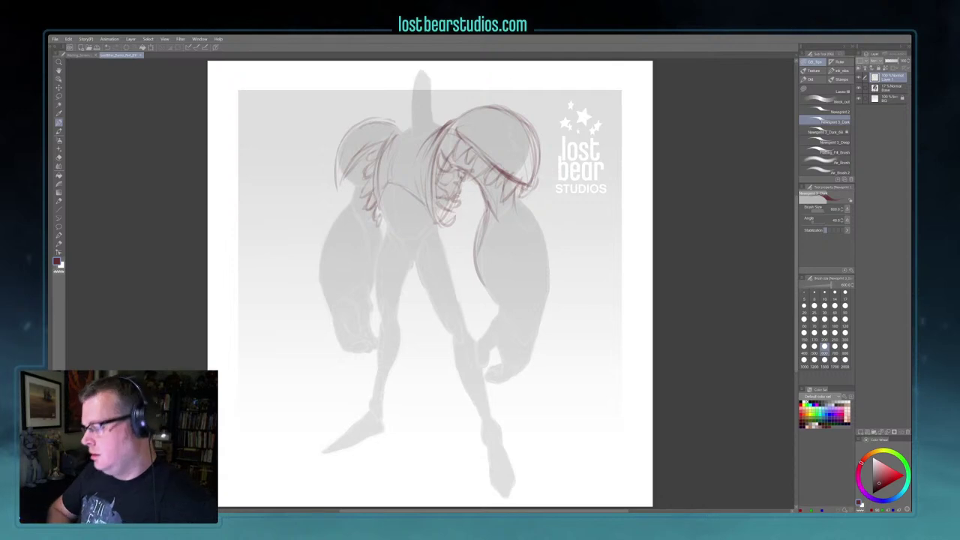
mouse_move(366, 142)
mouse_down()
mouse_move(364, 166)
mouse_move(334, 192)
mouse_move(347, 181)
mouse_move(355, 187)
mouse_move(349, 204)
mouse_up()
drag(357, 180, 349, 195)
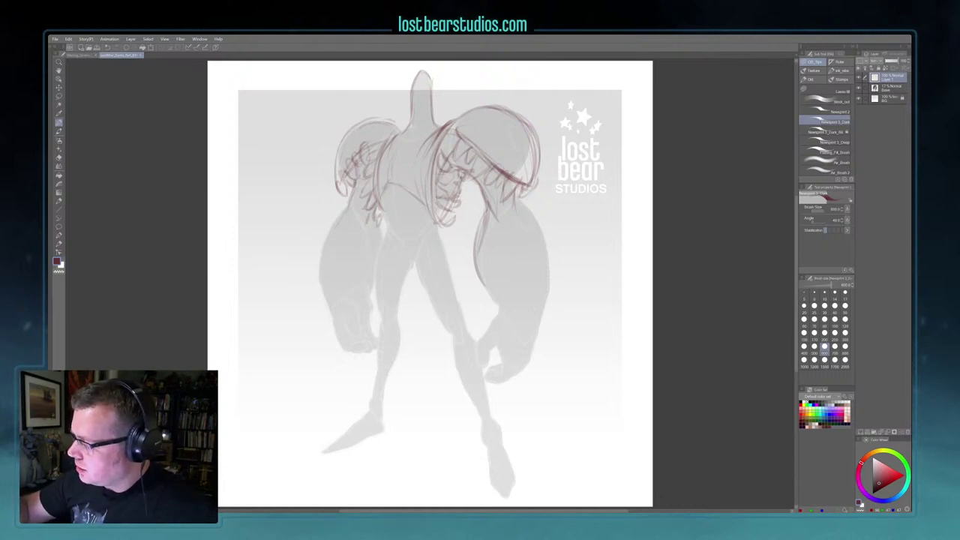
Step: Sketch the abdomen's tapering side lines, the waist curve and the first lines of the upper thigh
mouse_move(396, 192)
mouse_down()
mouse_move(403, 236)
mouse_move(398, 208)
mouse_up()
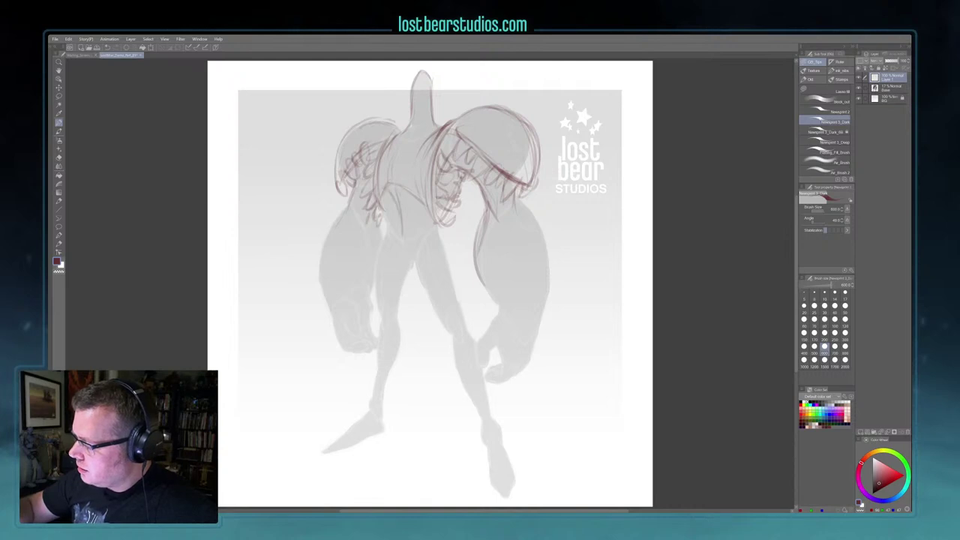
drag(418, 204, 407, 243)
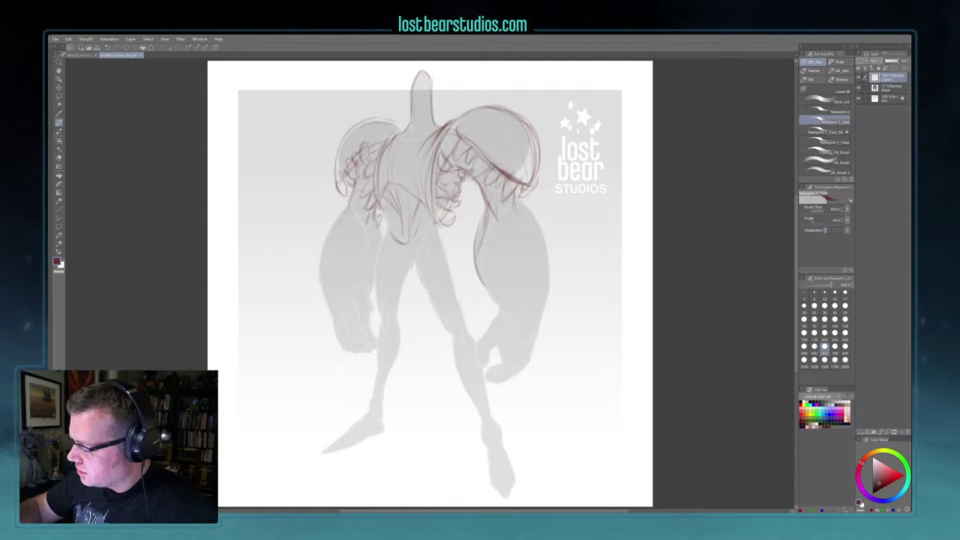
mouse_move(408, 240)
mouse_down()
mouse_move(429, 228)
mouse_move(390, 266)
mouse_up()
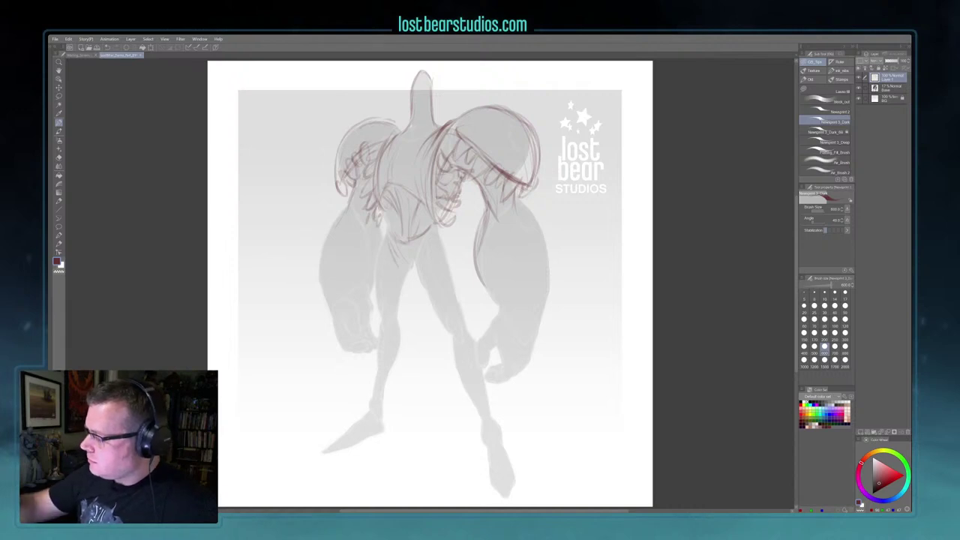
Step: Draw curved, pointed horns protruding from the domes of both shoulder pads
mouse_move(471, 121)
mouse_down()
mouse_move(477, 133)
mouse_move(470, 102)
mouse_move(486, 116)
mouse_move(469, 130)
mouse_move(516, 89)
mouse_move(522, 153)
mouse_move(547, 140)
mouse_up()
drag(530, 171, 543, 159)
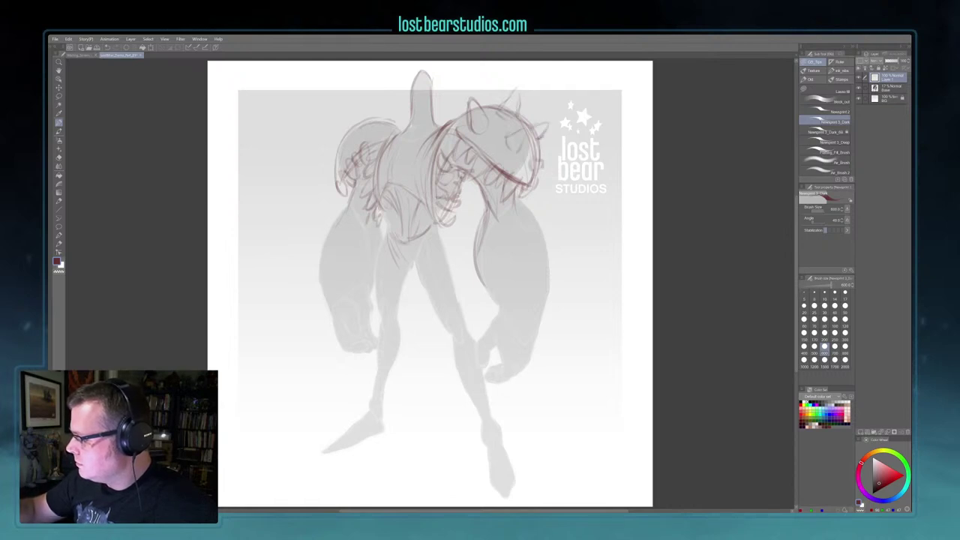
mouse_move(357, 132)
mouse_down()
mouse_move(369, 120)
mouse_move(336, 141)
mouse_move(336, 159)
mouse_move(329, 155)
mouse_up()
drag(355, 124, 369, 120)
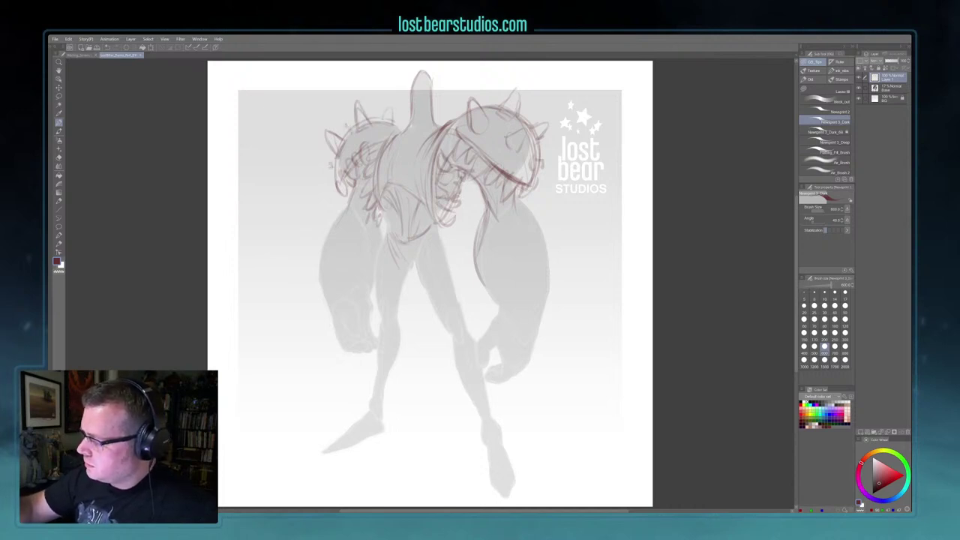
Step: Add short detail strokes across the chest and reinforce the near vest edge at the shoulder
mouse_move(378, 180)
mouse_down()
mouse_move(384, 217)
mouse_move(389, 184)
mouse_move(406, 190)
mouse_up()
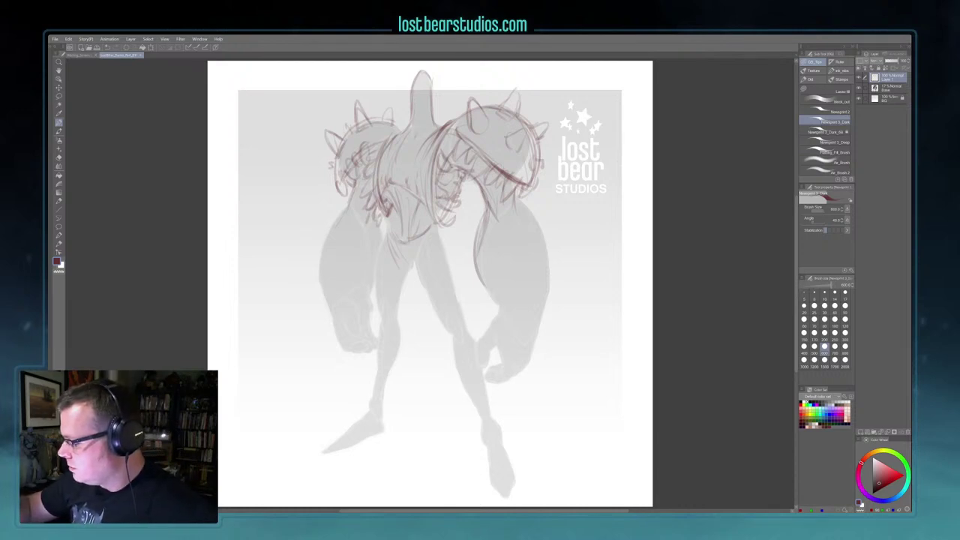
drag(452, 125, 428, 159)
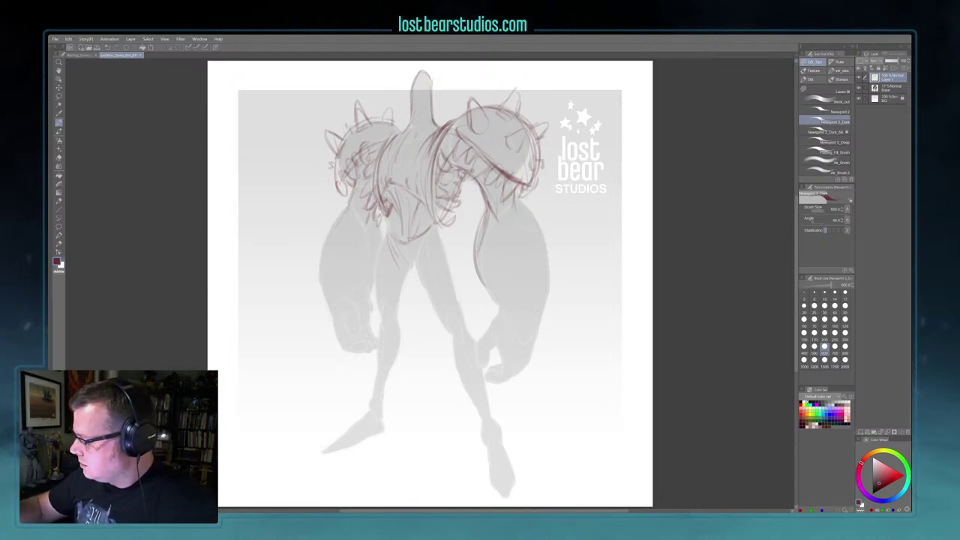
Step: Add a line along the near arm's inner side and sketch the near hand with its thumb, curled fingers and wrist mark
drag(512, 205, 488, 251)
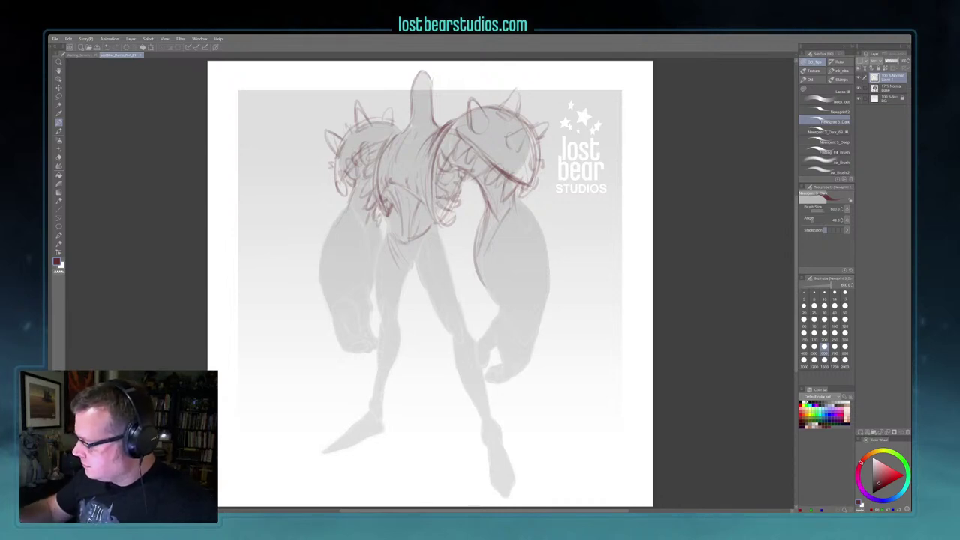
key(c)
key(c)
mouse_move(500, 304)
mouse_down()
mouse_move(475, 371)
mouse_move(483, 388)
mouse_move(492, 321)
mouse_move(501, 355)
mouse_move(521, 363)
mouse_move(497, 381)
mouse_move(514, 373)
mouse_up()
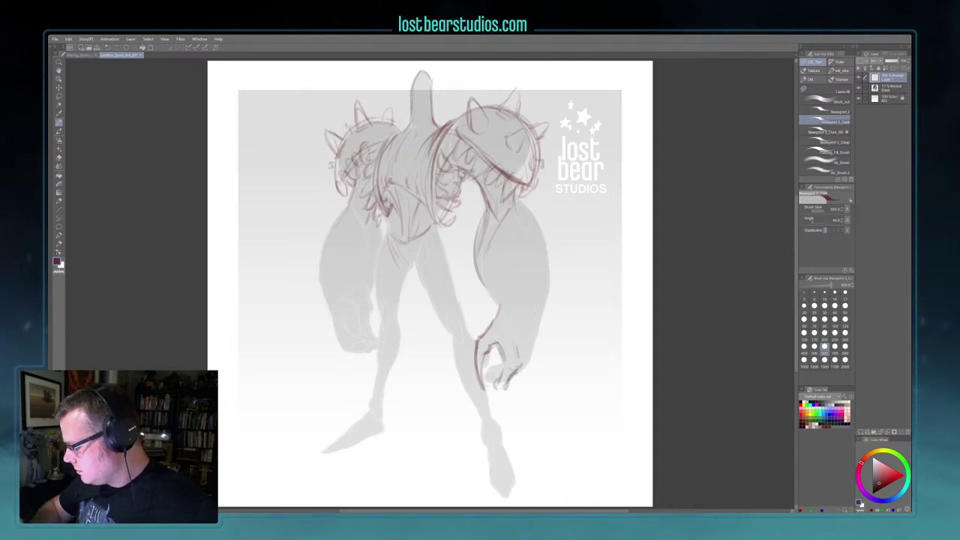
drag(471, 395, 502, 389)
mouse_move(525, 351)
mouse_down()
mouse_move(522, 371)
mouse_move(527, 361)
mouse_move(496, 377)
mouse_up()
drag(534, 339, 531, 348)
drag(502, 316, 499, 324)
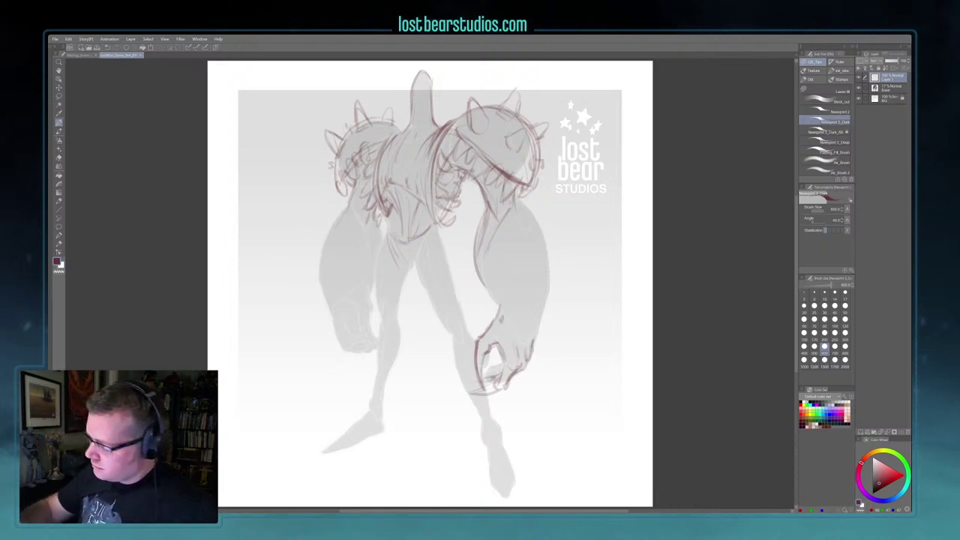
Step: Sketch the far hand with curled knuckles and long, pointed, claw-like fingers
mouse_move(346, 320)
mouse_down()
mouse_move(365, 347)
mouse_move(343, 322)
mouse_move(338, 349)
mouse_move(376, 354)
mouse_move(341, 341)
mouse_up()
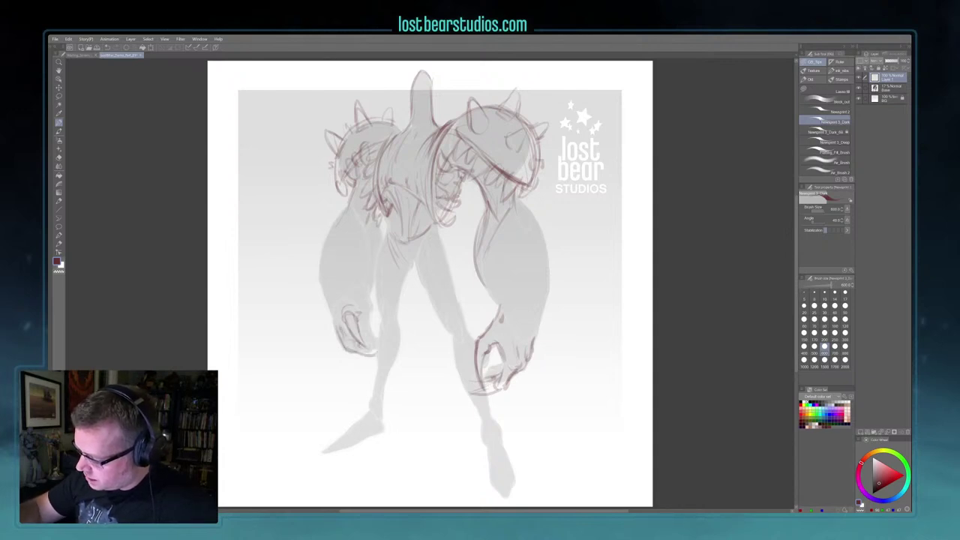
drag(351, 300, 341, 311)
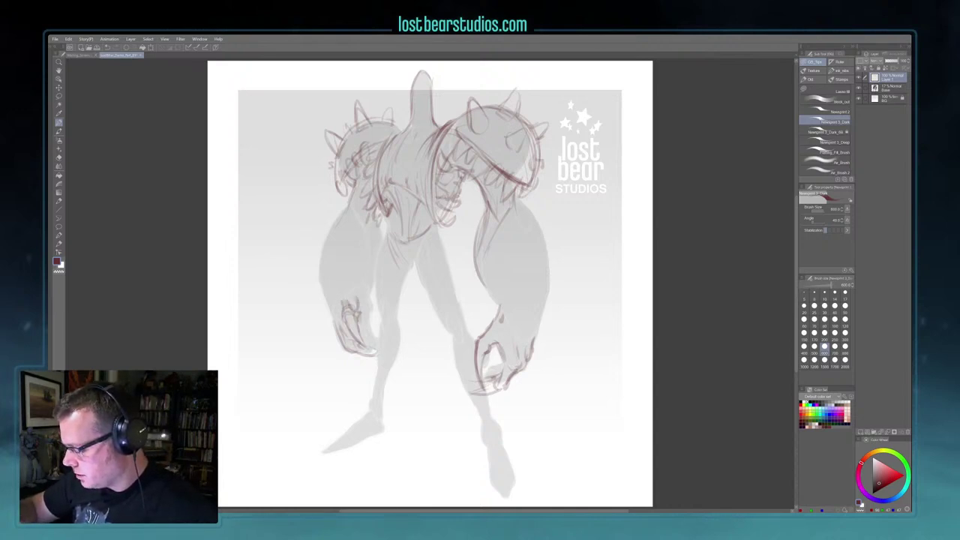
mouse_move(370, 341)
mouse_down()
mouse_move(387, 349)
mouse_move(372, 355)
mouse_move(375, 347)
mouse_up()
mouse_move(342, 303)
mouse_down()
mouse_move(345, 316)
mouse_move(355, 299)
mouse_move(341, 335)
mouse_move(376, 336)
mouse_up()
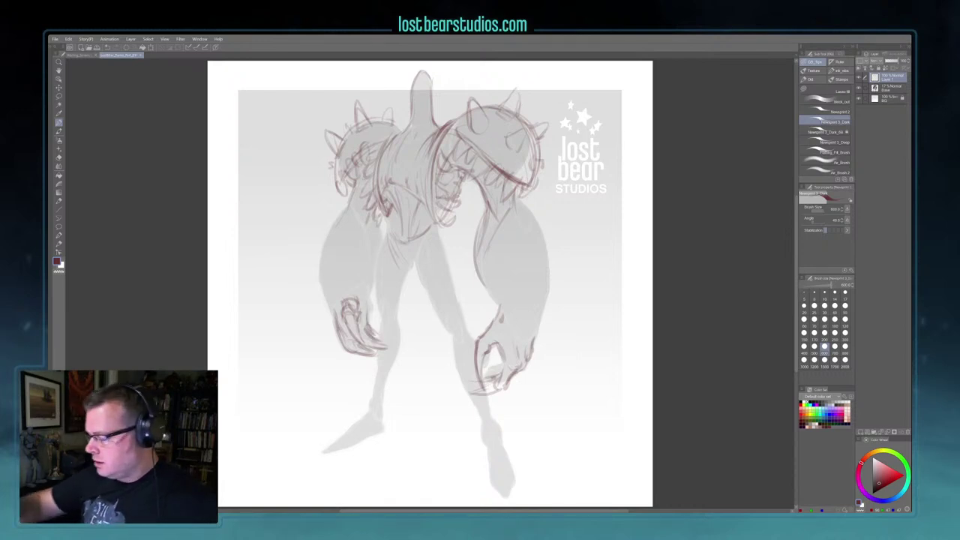
key(c)
mouse_move(354, 345)
mouse_down()
mouse_move(376, 357)
mouse_move(344, 350)
mouse_move(354, 354)
mouse_up()
key(c)
key(c)
mouse_move(339, 332)
mouse_down()
mouse_move(343, 347)
mouse_move(339, 334)
mouse_up()
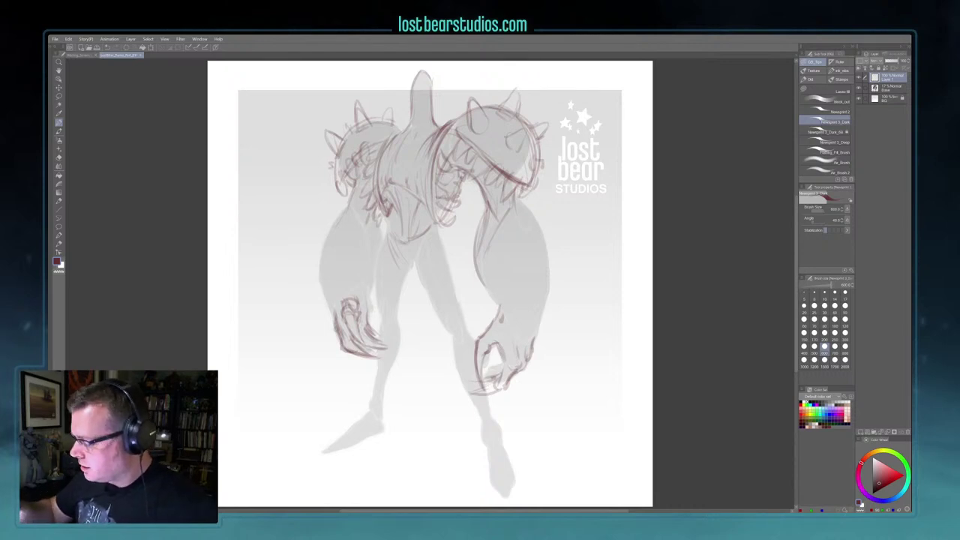
Step: Outline the far thigh's outer side and draw long pointed shapes and jagged fringe marks around both knees
drag(387, 239, 384, 255)
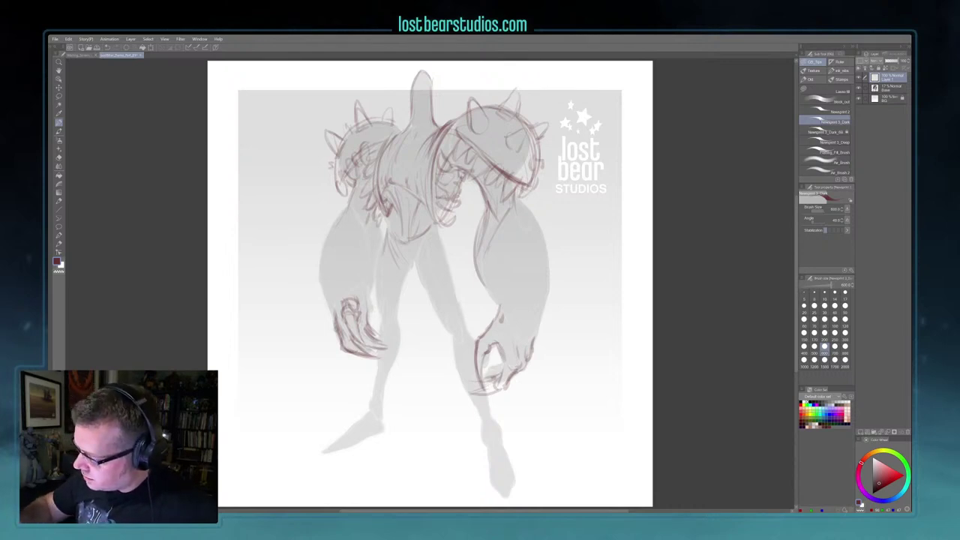
key(ctrl+z)
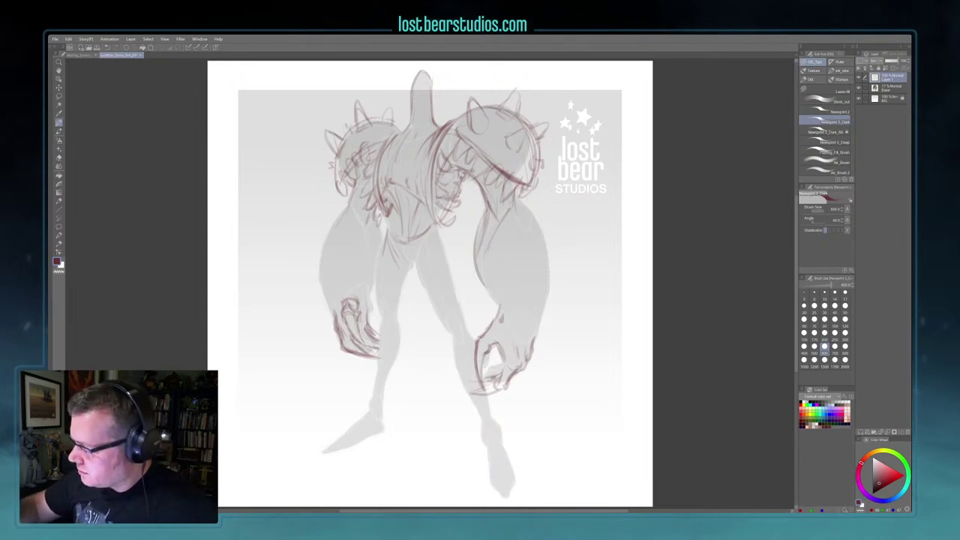
drag(387, 230, 378, 302)
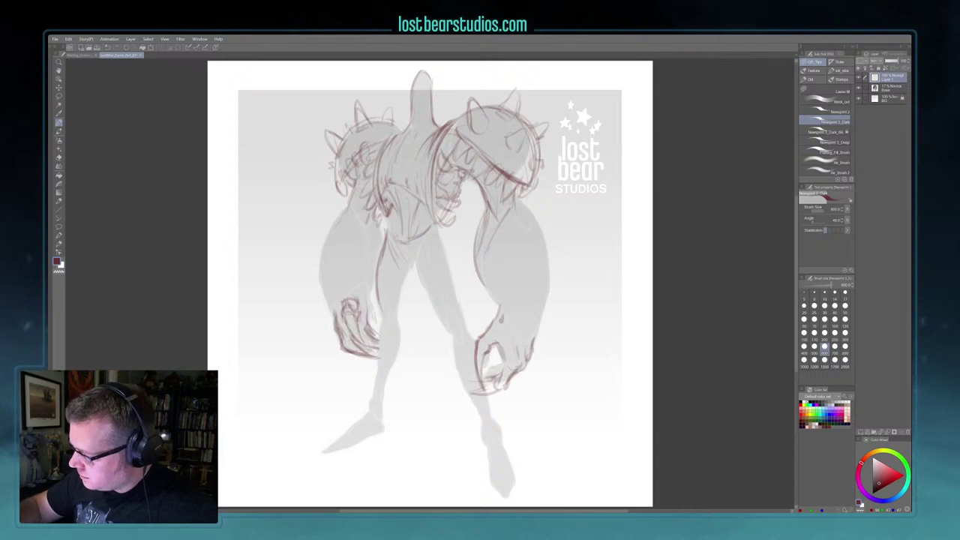
mouse_move(379, 334)
mouse_down()
mouse_move(366, 298)
mouse_move(382, 319)
mouse_up()
mouse_move(446, 299)
mouse_down()
mouse_move(450, 336)
mouse_move(452, 290)
mouse_move(461, 322)
mouse_move(449, 338)
mouse_move(465, 327)
mouse_move(454, 343)
mouse_up()
drag(386, 316, 393, 337)
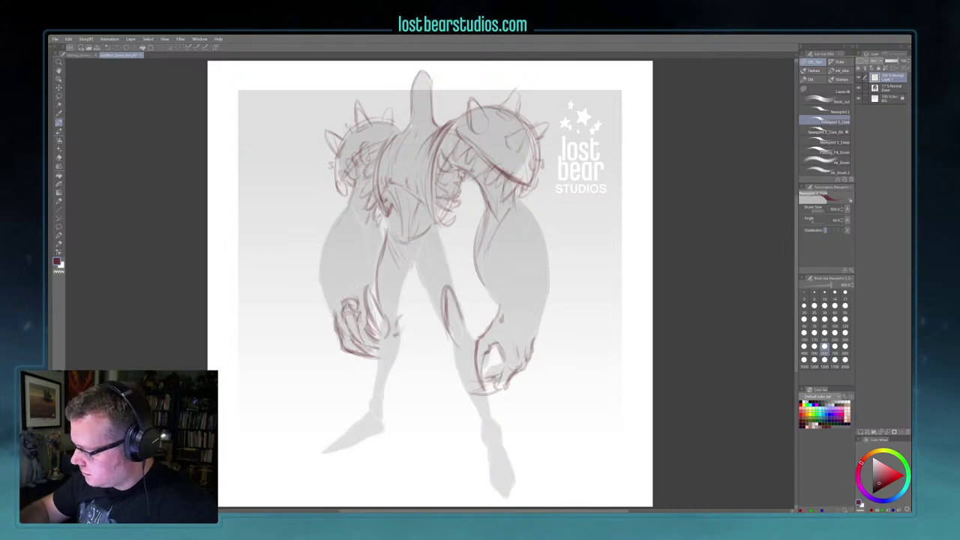
mouse_move(453, 336)
mouse_down()
mouse_move(447, 350)
mouse_move(434, 336)
mouse_move(435, 345)
mouse_up()
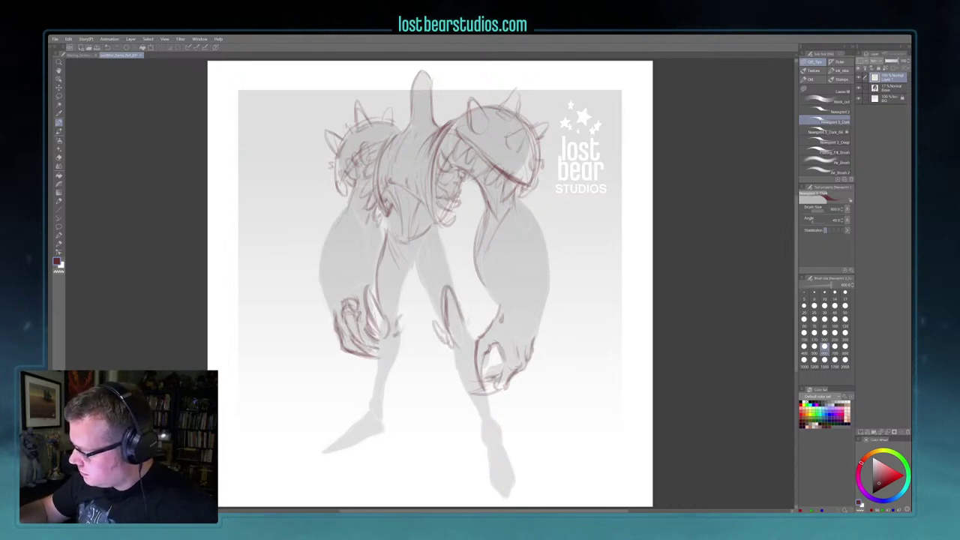
drag(474, 321, 468, 338)
Step: Draw the inner thigh contours, the near thigh's outer edge and the V-shaped crotch lines
mouse_move(393, 319)
mouse_down()
mouse_move(405, 258)
mouse_move(415, 260)
mouse_move(438, 309)
mouse_up()
mouse_move(444, 231)
mouse_down()
mouse_move(437, 267)
mouse_move(448, 278)
mouse_up()
mouse_move(387, 236)
mouse_down()
mouse_move(393, 226)
mouse_move(432, 234)
mouse_move(414, 261)
mouse_move(390, 256)
mouse_move(410, 263)
mouse_up()
key(c)
key(c)
key(c)
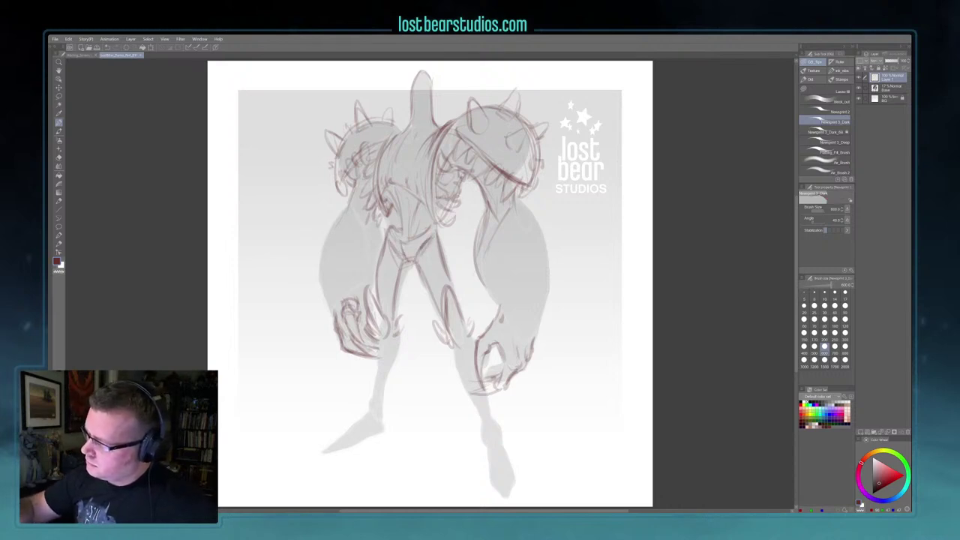
Step: Sketch pointed details at both hips along the waistline and refine the lower abdomen
key(c)
mouse_move(390, 224)
mouse_down()
mouse_move(385, 233)
mouse_move(421, 236)
mouse_move(434, 222)
mouse_move(416, 232)
mouse_move(420, 224)
mouse_up()
key(c)
drag(429, 210, 424, 225)
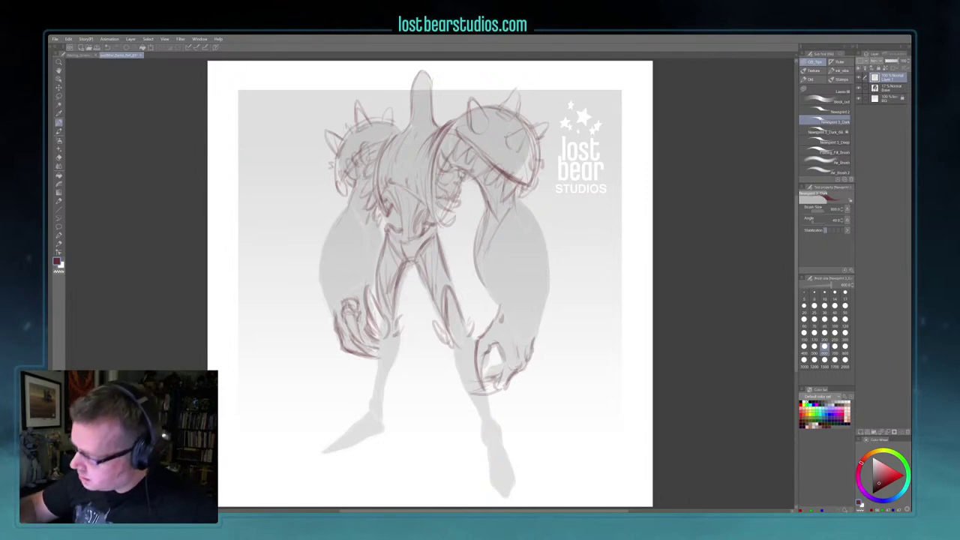
Step: Outline the far forearm's bulging guard with a curved wrist edge and add spikes near the elbow
mouse_move(330, 309)
mouse_down()
mouse_move(326, 322)
mouse_move(370, 274)
mouse_up()
drag(385, 222, 377, 245)
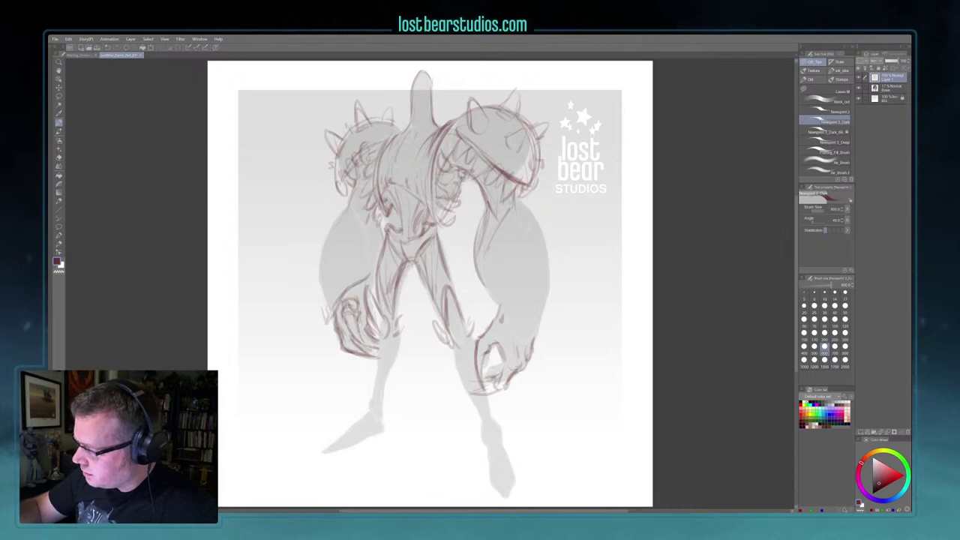
mouse_move(323, 316)
mouse_down()
mouse_move(318, 251)
mouse_move(335, 224)
mouse_move(312, 227)
mouse_move(359, 224)
mouse_move(370, 246)
mouse_up()
Step: Draw the near forearm's guard outline with a diagonal wrist edge and protruding spikes near the elbow
mouse_move(498, 238)
mouse_down()
mouse_move(516, 232)
mouse_move(513, 218)
mouse_move(531, 236)
mouse_move(554, 236)
mouse_up()
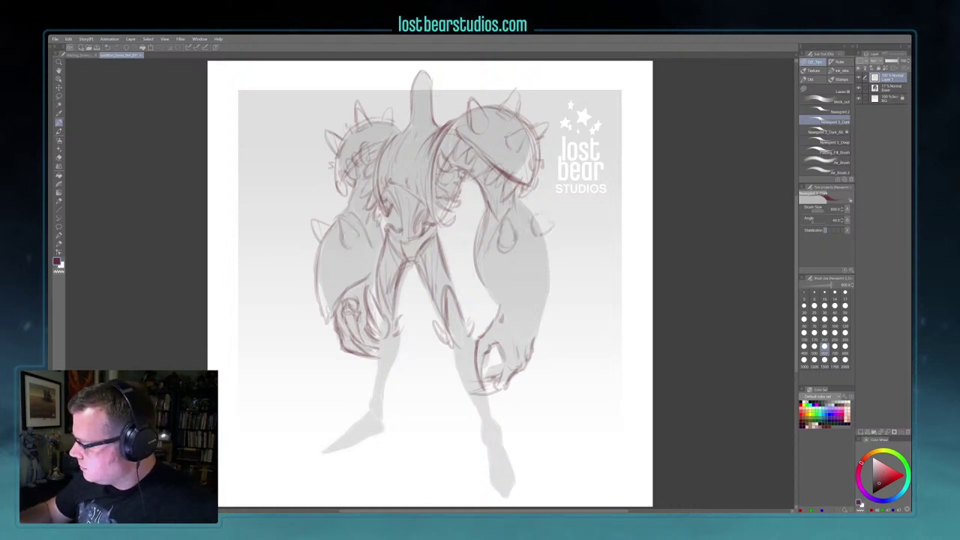
drag(517, 203, 537, 216)
drag(485, 277, 537, 333)
mouse_move(550, 250)
mouse_down()
mouse_move(545, 324)
mouse_move(559, 216)
mouse_up()
drag(558, 217, 552, 224)
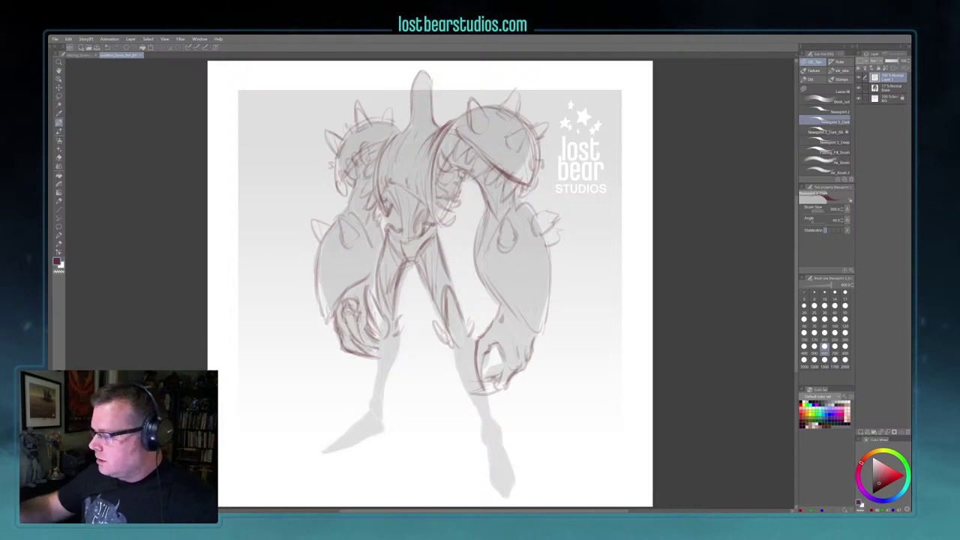
Step: Reinforce the neck and far vest contour and darken the horns on the far shoulder pad
mouse_move(411, 87)
mouse_down()
mouse_move(428, 76)
mouse_move(435, 125)
mouse_move(376, 174)
mouse_up()
mouse_move(357, 100)
mouse_down()
mouse_move(367, 120)
mouse_move(332, 149)
mouse_up()
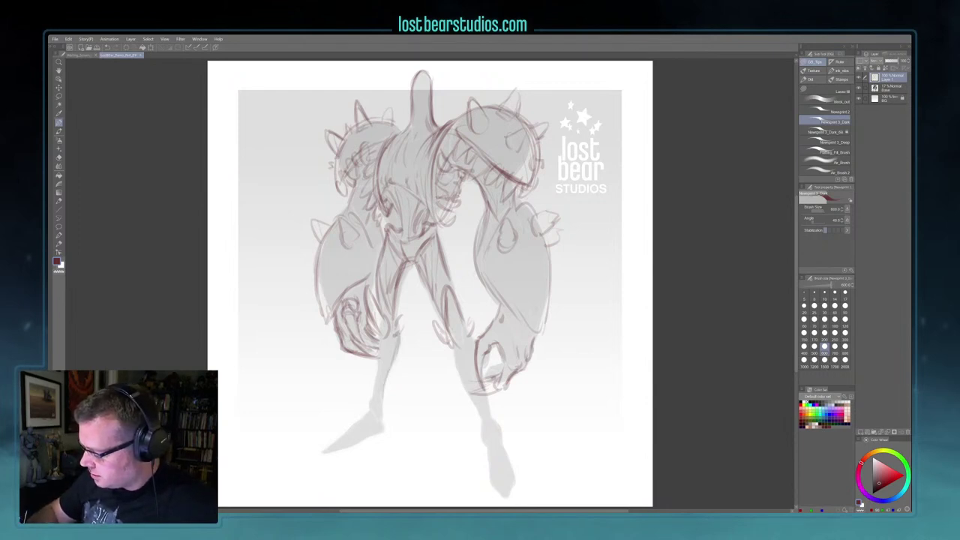
Step: Outline both lower legs from the knees down and draw the rounded ankle shapes
mouse_move(369, 410)
mouse_down()
mouse_move(382, 425)
mouse_move(373, 398)
mouse_move(379, 345)
mouse_up()
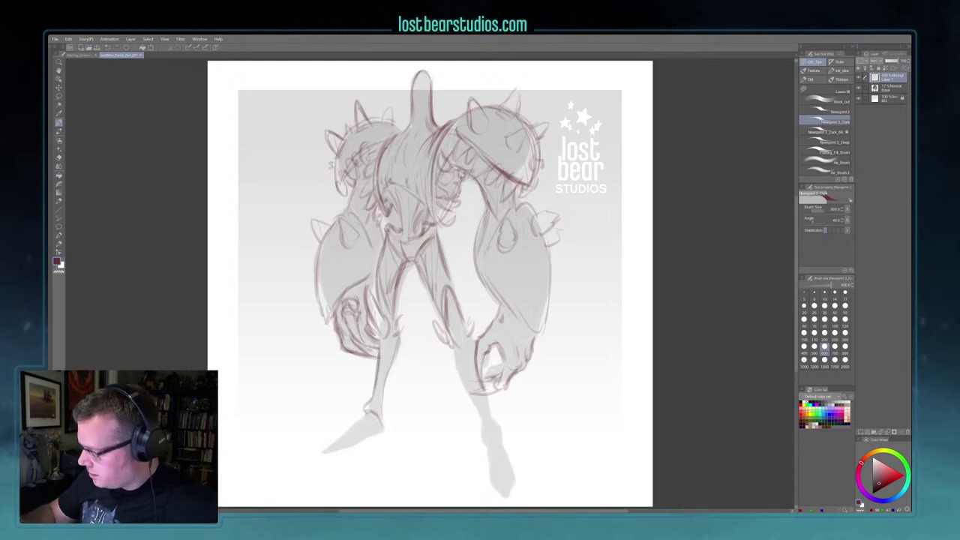
mouse_move(450, 343)
mouse_down()
mouse_move(479, 407)
mouse_move(475, 341)
mouse_up()
drag(479, 414, 486, 440)
drag(484, 425, 492, 435)
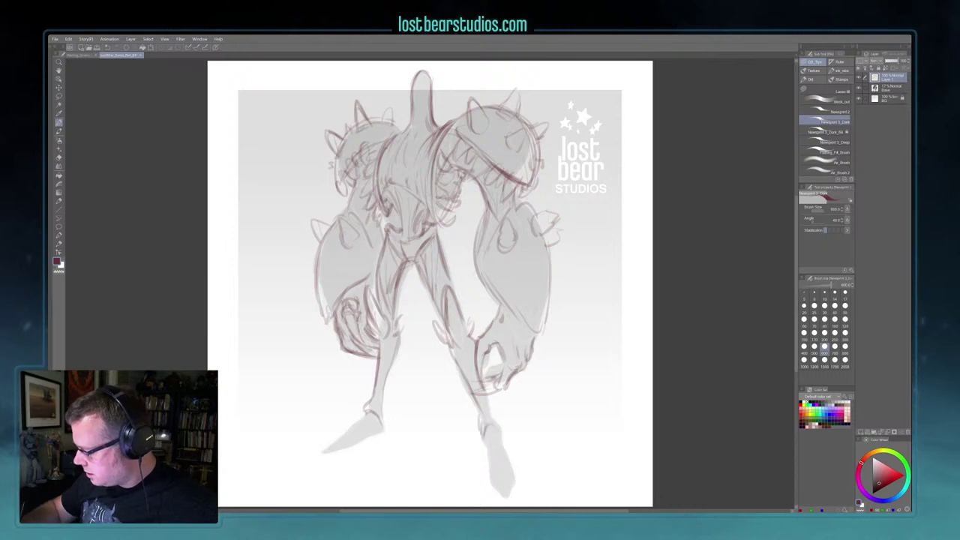
drag(486, 397, 492, 417)
drag(491, 412, 503, 430)
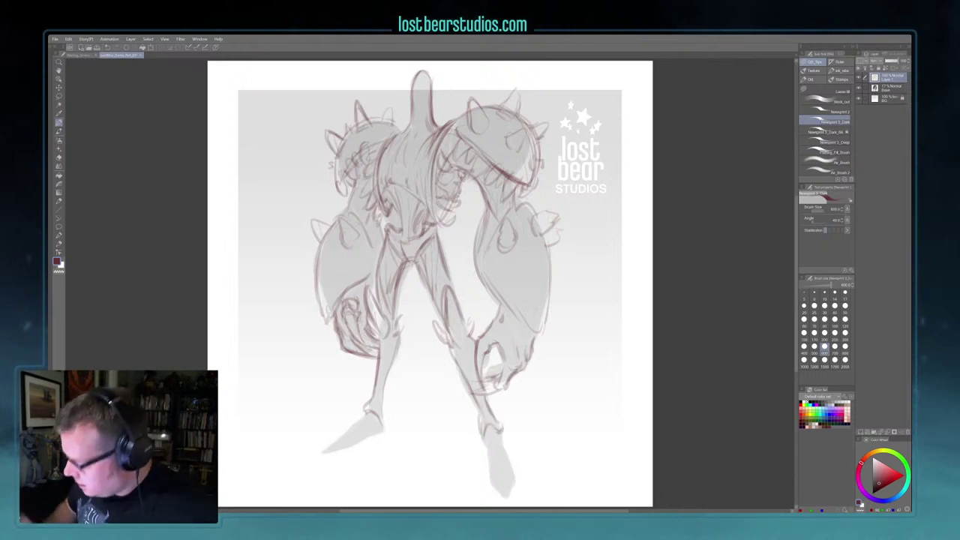
Step: Draw the taloned feet on both legs, with a large curved front claw and smaller side claws
mouse_move(353, 427)
mouse_down()
mouse_move(340, 434)
mouse_move(347, 447)
mouse_move(319, 439)
mouse_move(308, 461)
mouse_move(339, 434)
mouse_move(327, 449)
mouse_move(365, 435)
mouse_move(360, 449)
mouse_move(364, 434)
mouse_up()
mouse_move(365, 436)
mouse_down()
mouse_move(359, 445)
mouse_move(397, 418)
mouse_up()
mouse_move(344, 430)
mouse_down()
mouse_move(363, 418)
mouse_move(342, 431)
mouse_up()
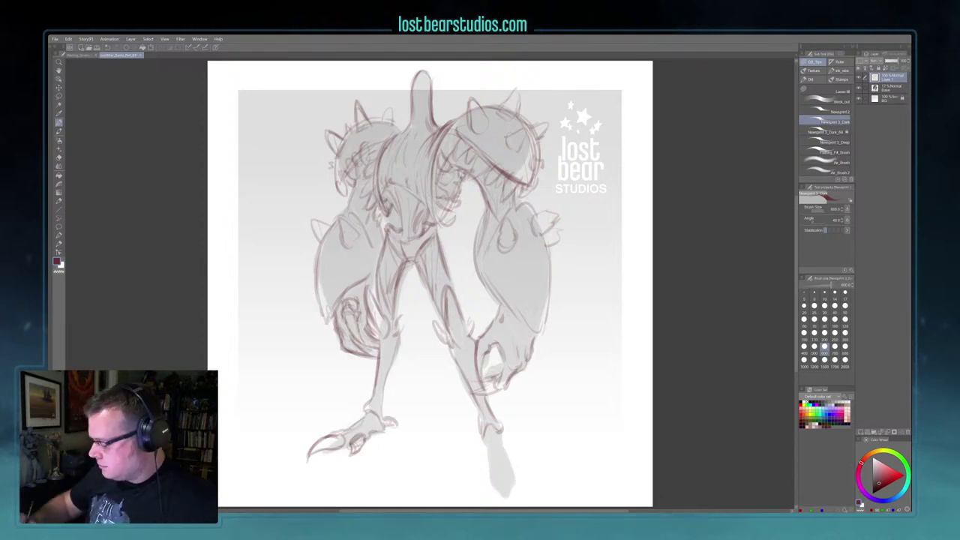
mouse_move(501, 469)
mouse_down()
mouse_move(497, 486)
mouse_move(513, 507)
mouse_move(512, 486)
mouse_move(515, 507)
mouse_up()
mouse_move(512, 480)
mouse_down()
mouse_move(517, 498)
mouse_move(522, 465)
mouse_move(528, 475)
mouse_up()
mouse_move(525, 474)
mouse_down()
mouse_move(529, 483)
mouse_move(487, 477)
mouse_move(485, 489)
mouse_up()
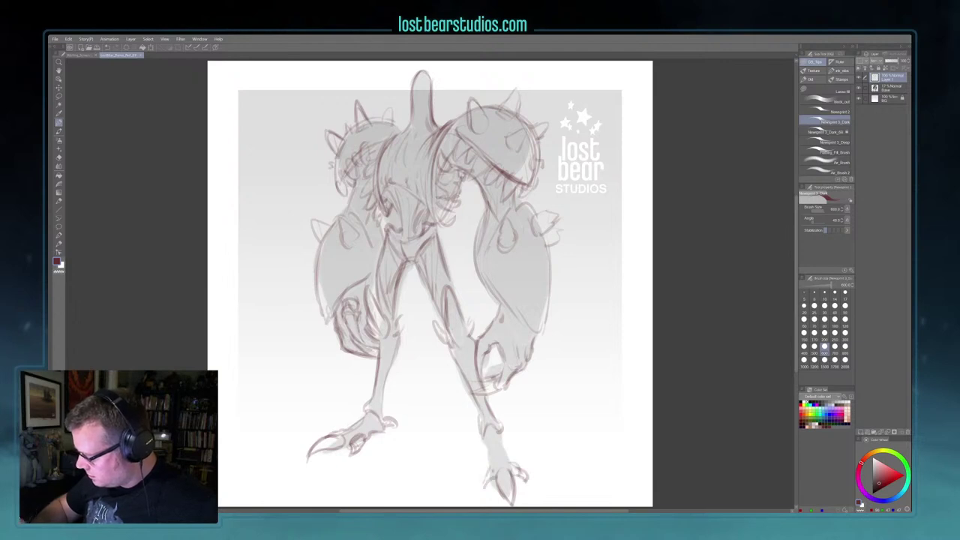
mouse_move(487, 439)
mouse_down()
mouse_move(492, 466)
mouse_move(511, 467)
mouse_up()
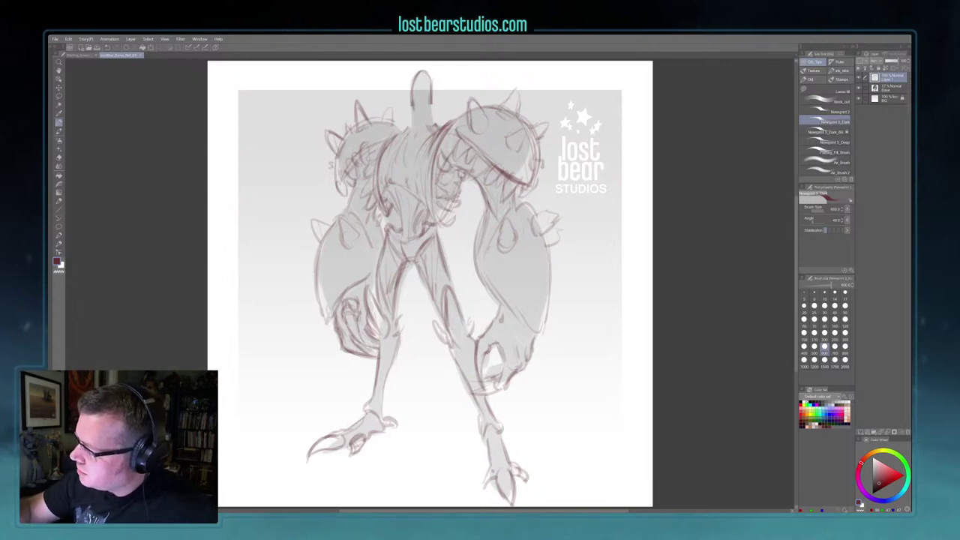
Step: Sketch the head's contour and dark facial marks, add short spikes around the neck base and reinforce the far forearm's edge
mouse_move(415, 75)
mouse_down()
mouse_move(412, 94)
mouse_move(412, 80)
mouse_up()
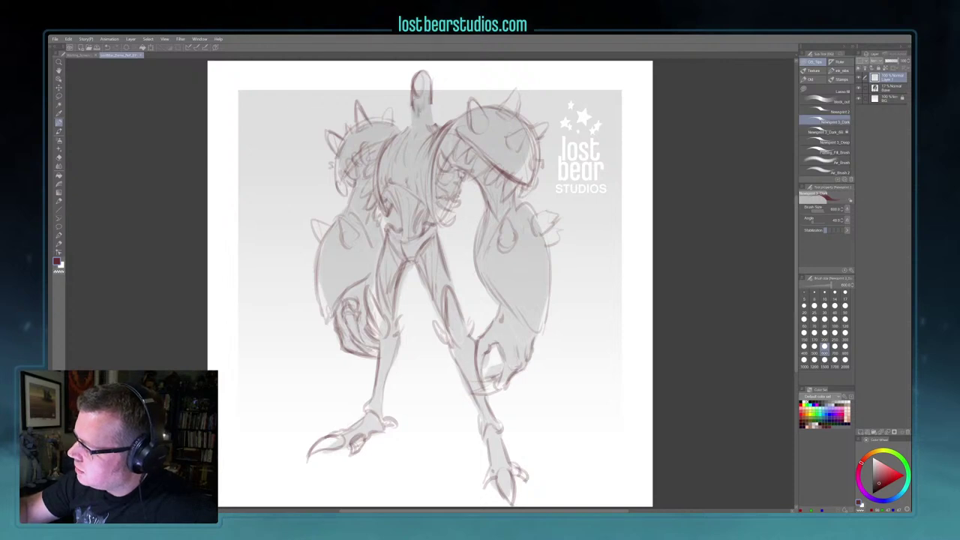
mouse_move(401, 142)
mouse_down()
mouse_move(408, 113)
mouse_move(414, 129)
mouse_move(415, 118)
mouse_up()
mouse_move(416, 124)
mouse_down()
mouse_move(421, 136)
mouse_move(428, 120)
mouse_move(432, 136)
mouse_move(424, 98)
mouse_move(411, 121)
mouse_up()
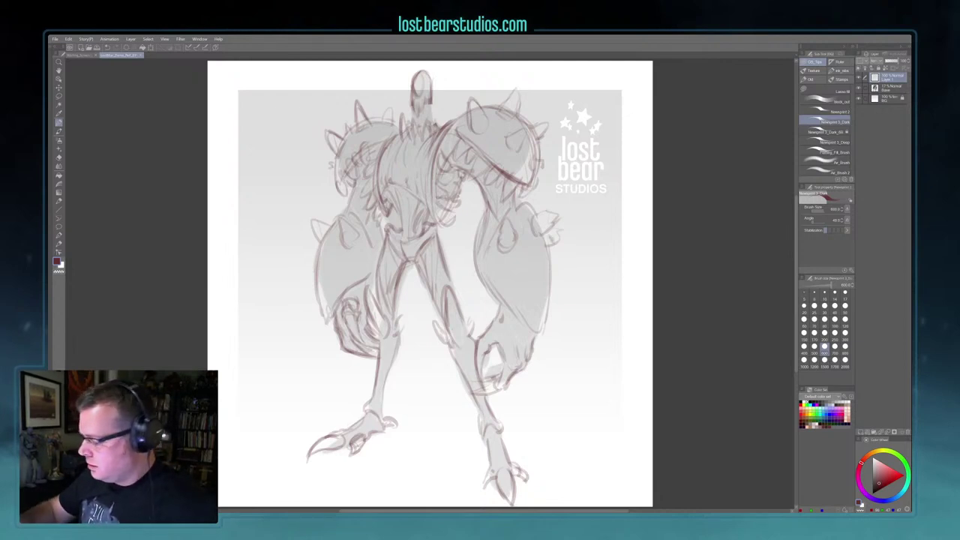
drag(317, 258, 325, 310)
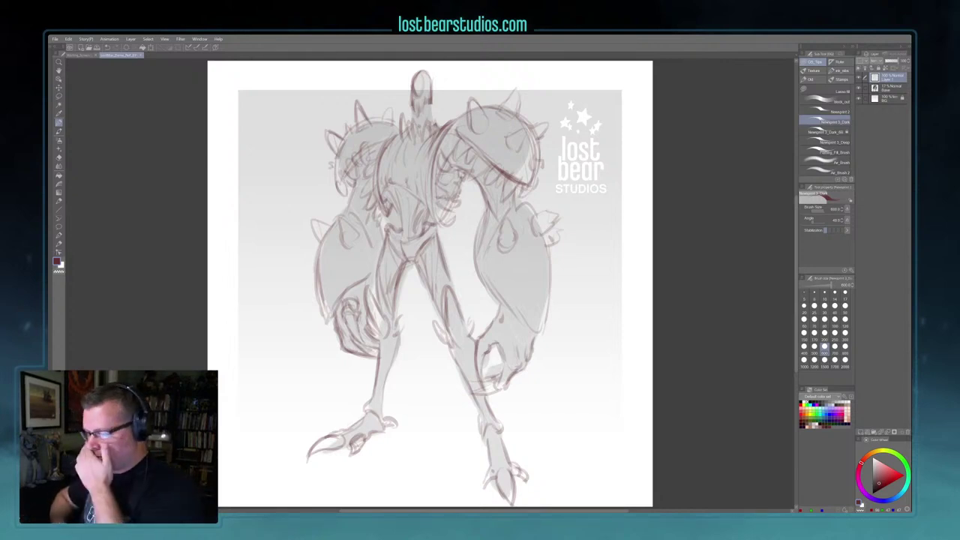
Step: Lower the opacity of the figure template layer further and fade the sketch layer to about 40%
click(889, 88)
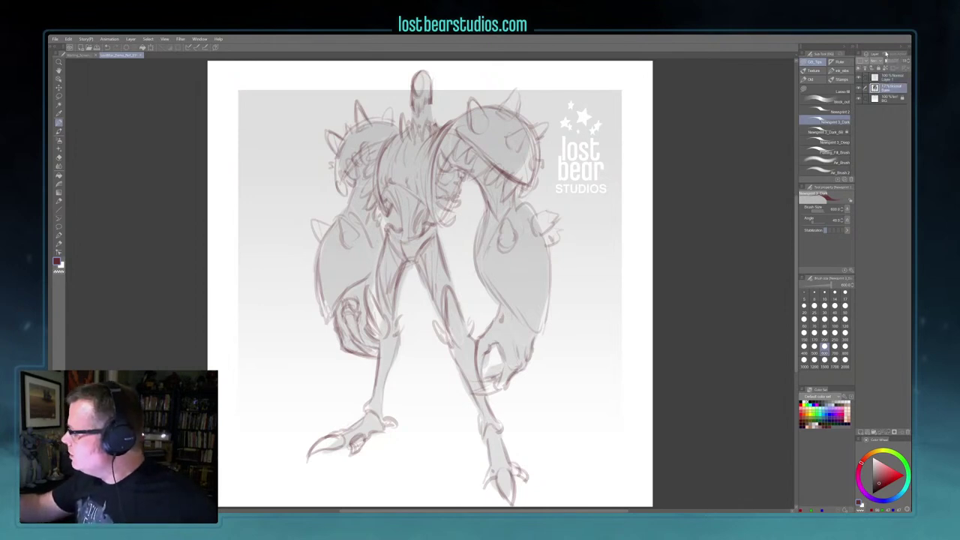
click(887, 78)
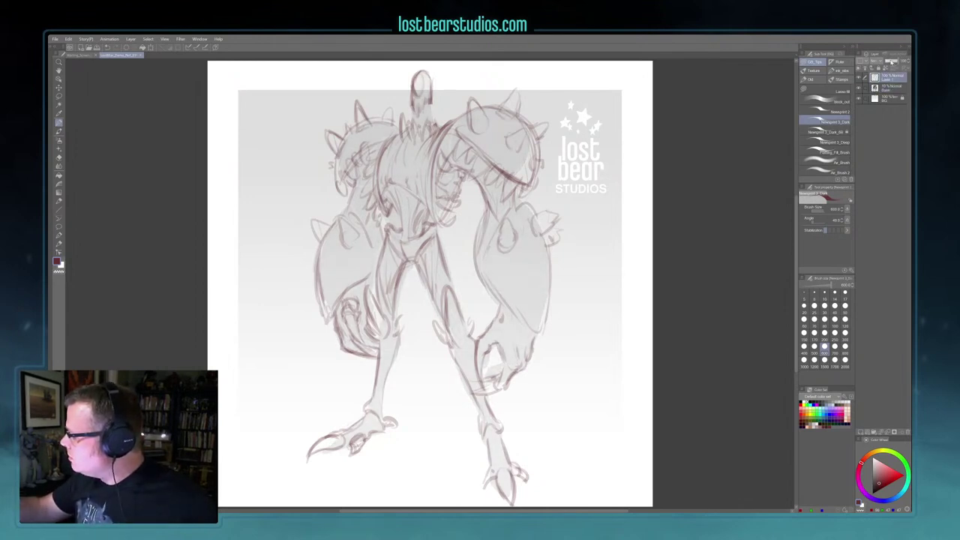
click(890, 62)
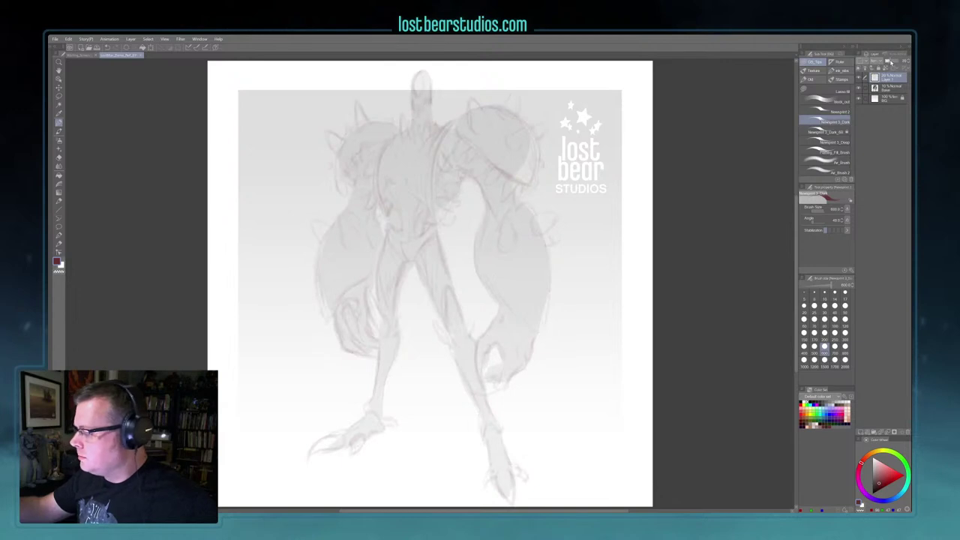
Step: Add a new layer above the faded sketch and choose black as the drawing colour
click(861, 433)
click(873, 493)
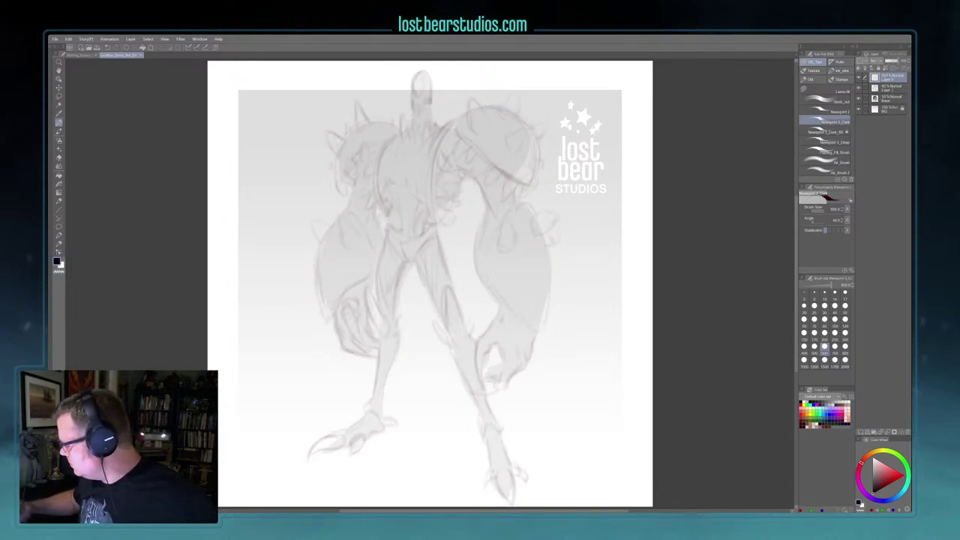
Step: Switch to the stabilized variant of the dark Newspoint brush and enlarge its size to 170
click(831, 131)
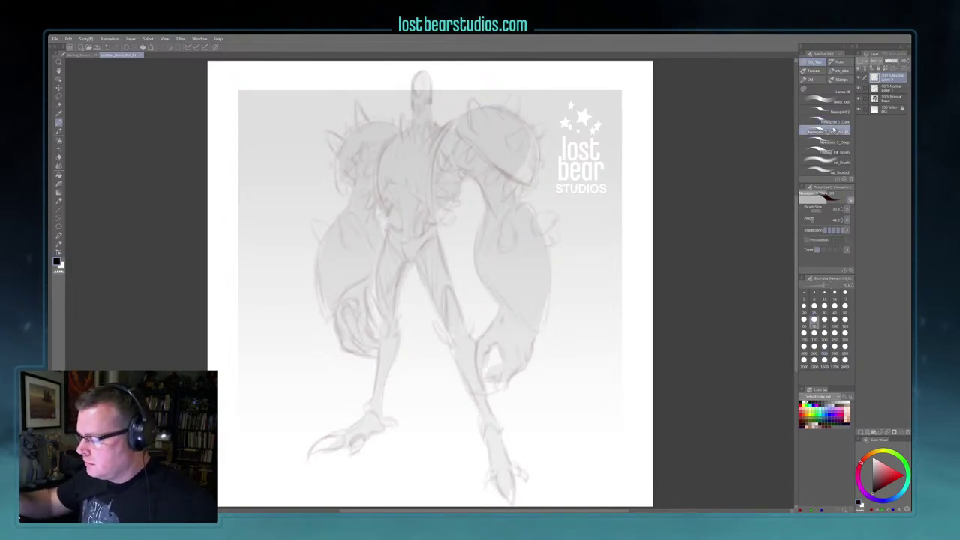
key(bracketright)
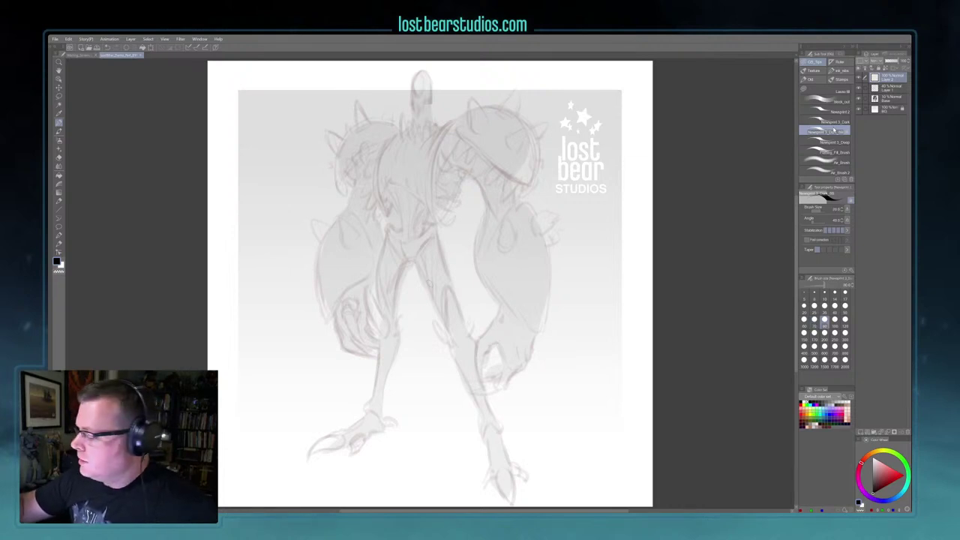
key(bracketright)
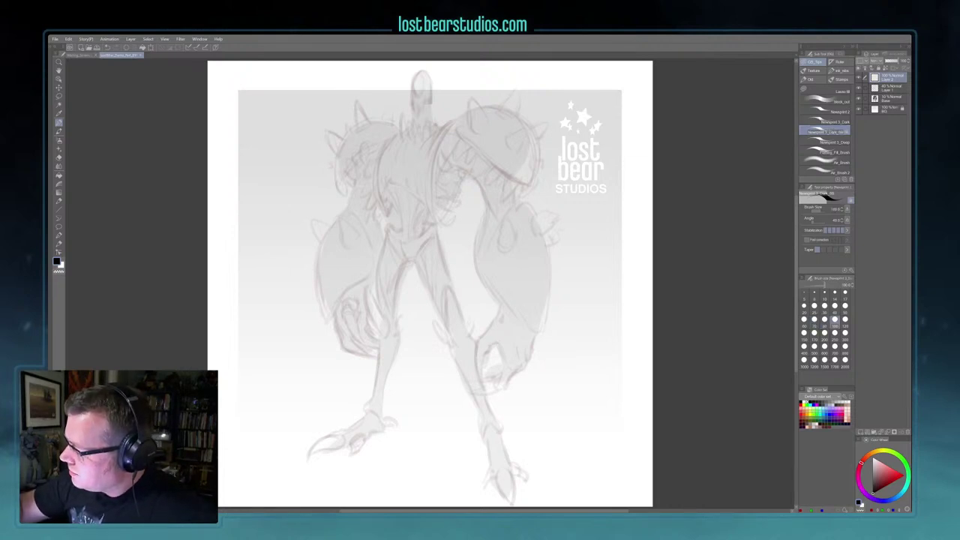
key(bracketright)
key(bracketright)
key(bracketright)
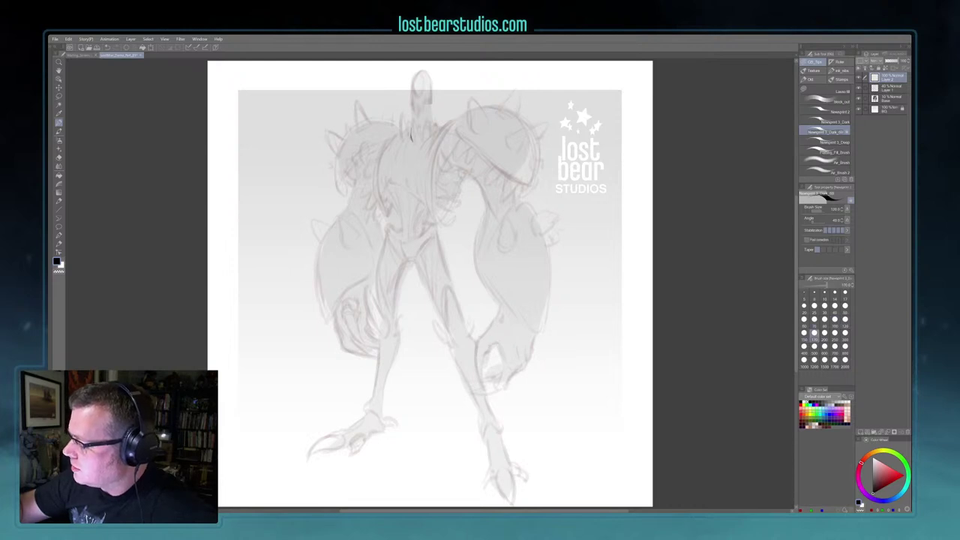
Step: Draw the row of short spikes around the neck base and the jagged marks on the lower part of the head
drag(413, 118, 411, 136)
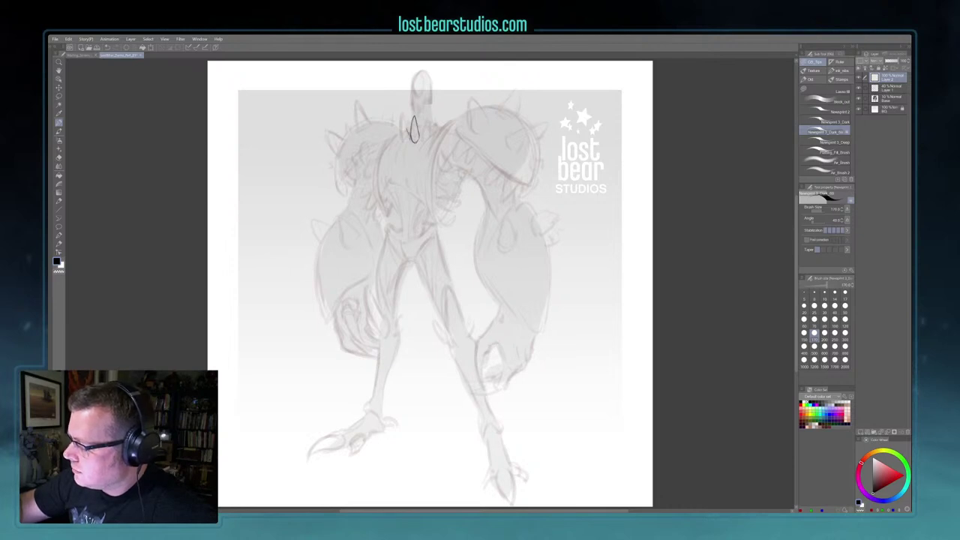
drag(409, 120, 406, 137)
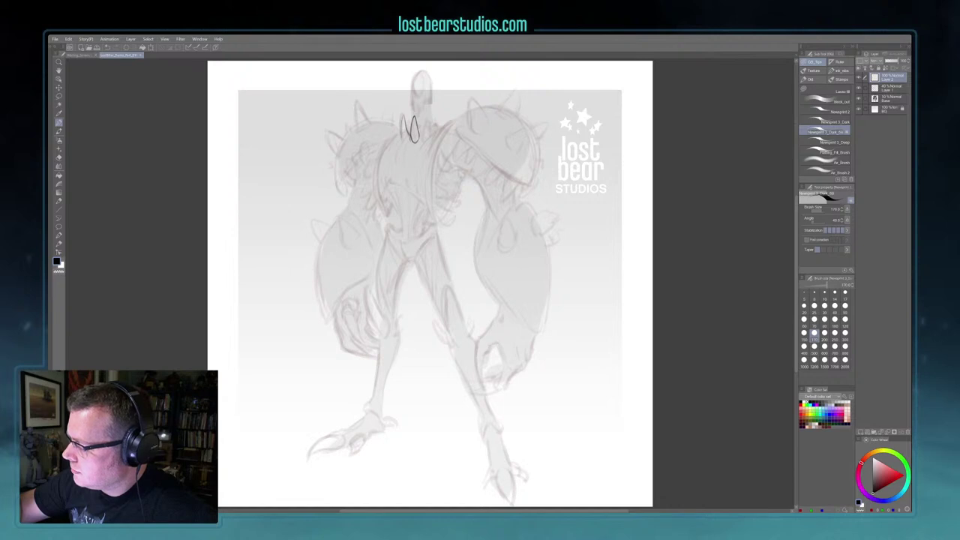
drag(402, 118, 401, 135)
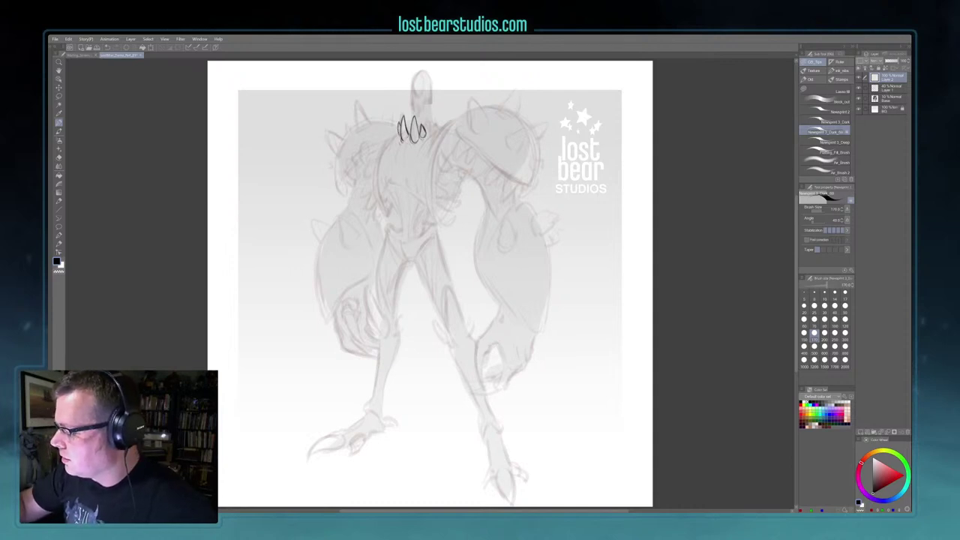
key(c)
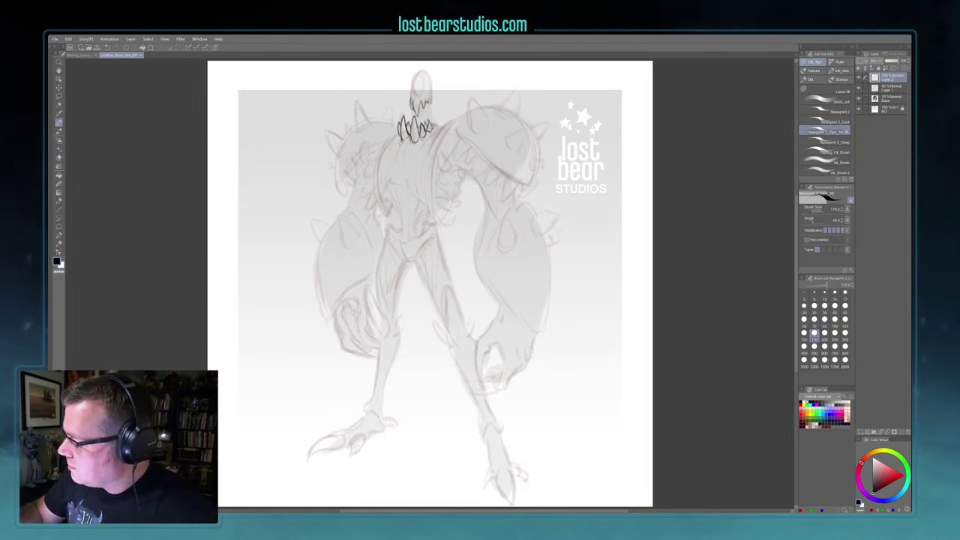
Step: Outline the vest from the shoulder line down both sides, enlarging the brush to 200 and adding curved fold strokes along its edges
drag(456, 118, 428, 145)
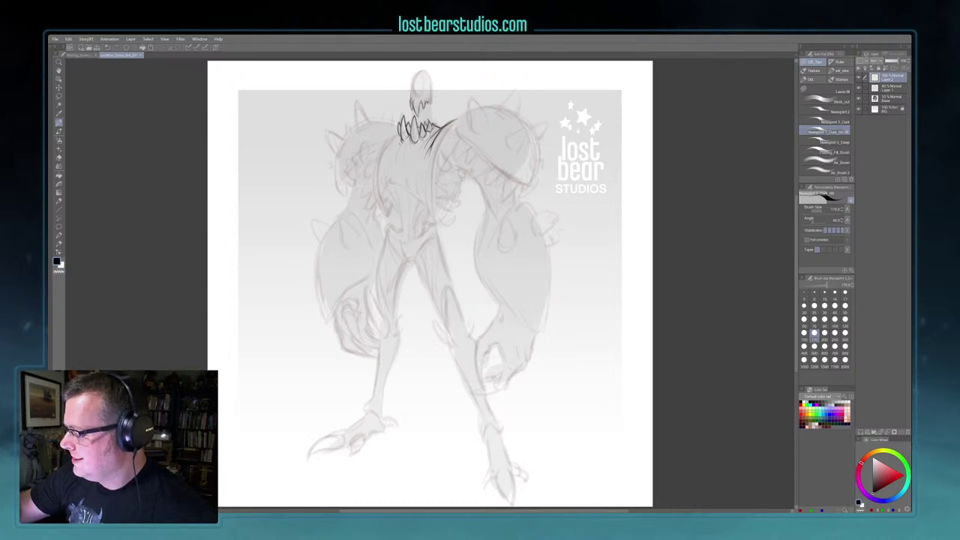
key(])
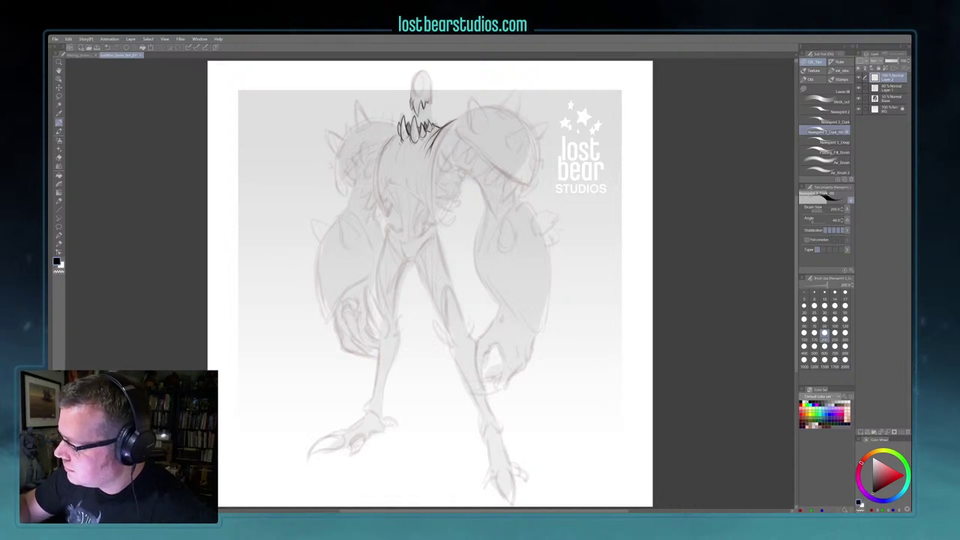
drag(386, 144, 379, 160)
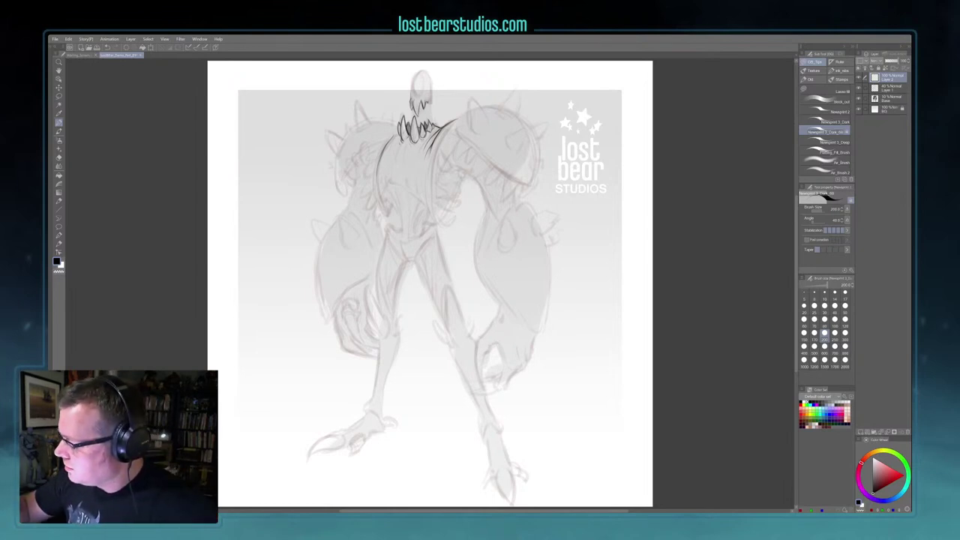
drag(430, 180, 433, 222)
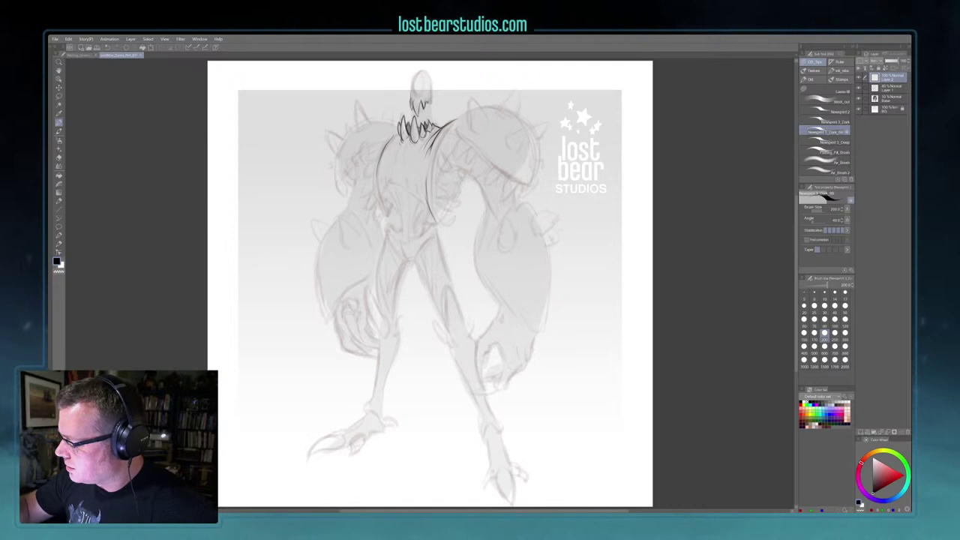
drag(426, 171, 426, 186)
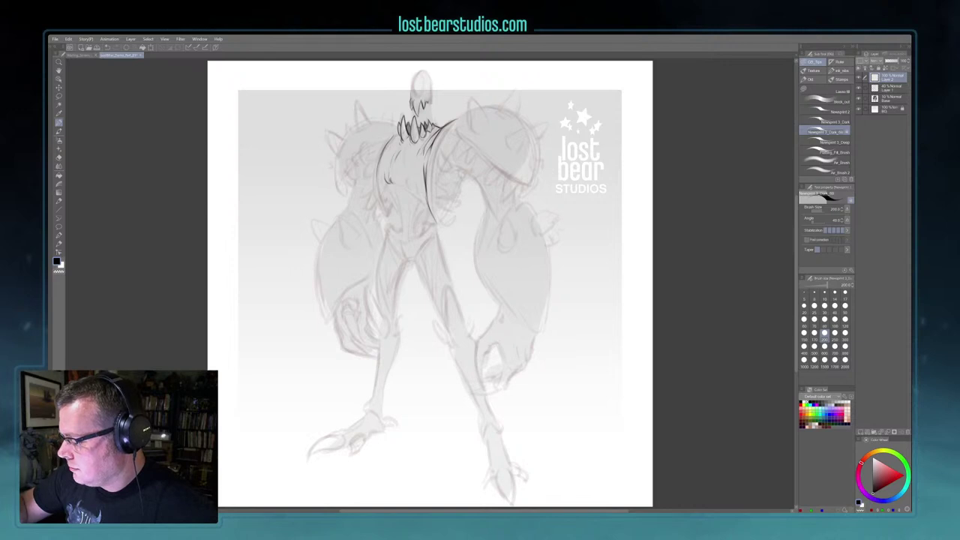
drag(397, 133, 384, 158)
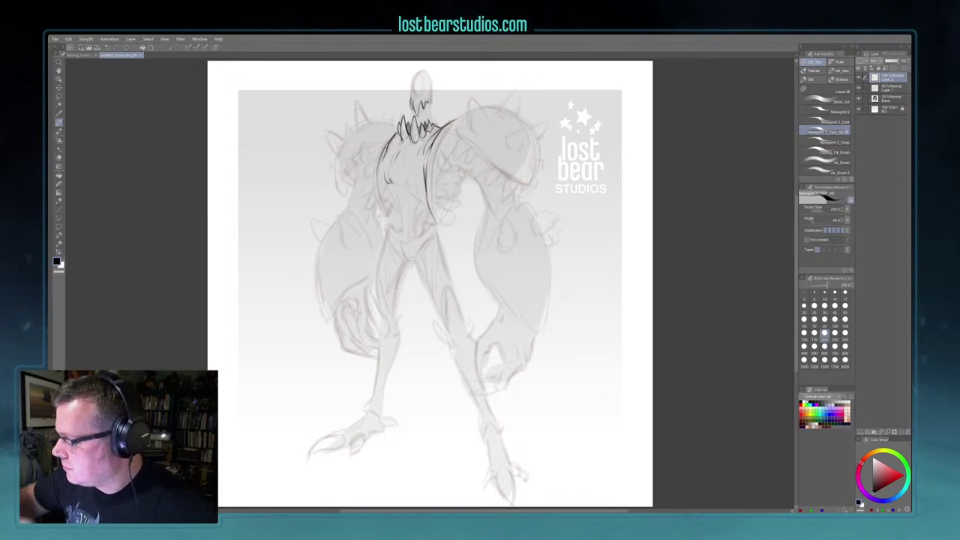
drag(388, 141, 378, 213)
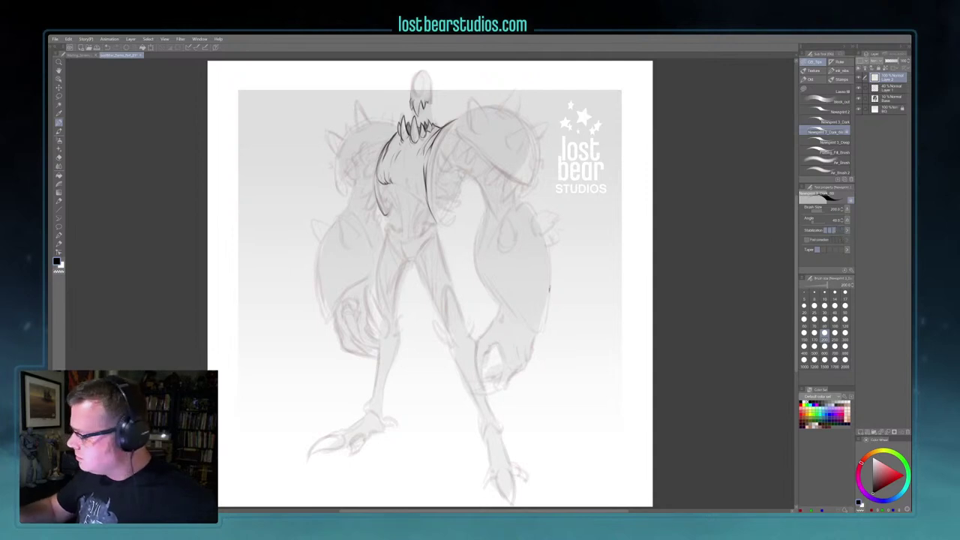
mouse_move(550, 289)
mouse_down()
mouse_move(580, 337)
mouse_move(581, 296)
mouse_move(605, 305)
mouse_move(627, 351)
mouse_up()
click(841, 234)
key(ctrl+z)
key(ctrl+z)
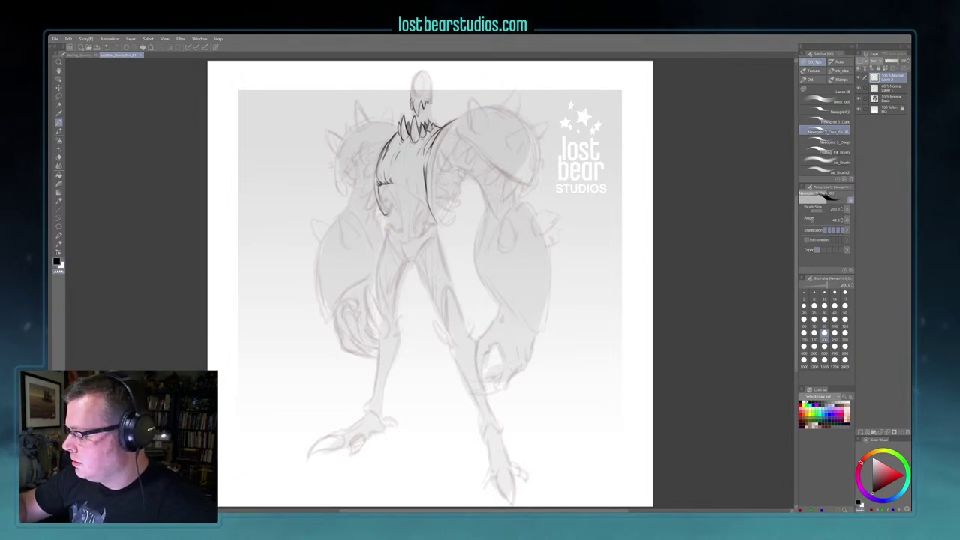
Step: Draw the fold lines and hem across the vest's chest, erasing part of them and redrawing the central fold as a longer curve
drag(405, 171, 408, 189)
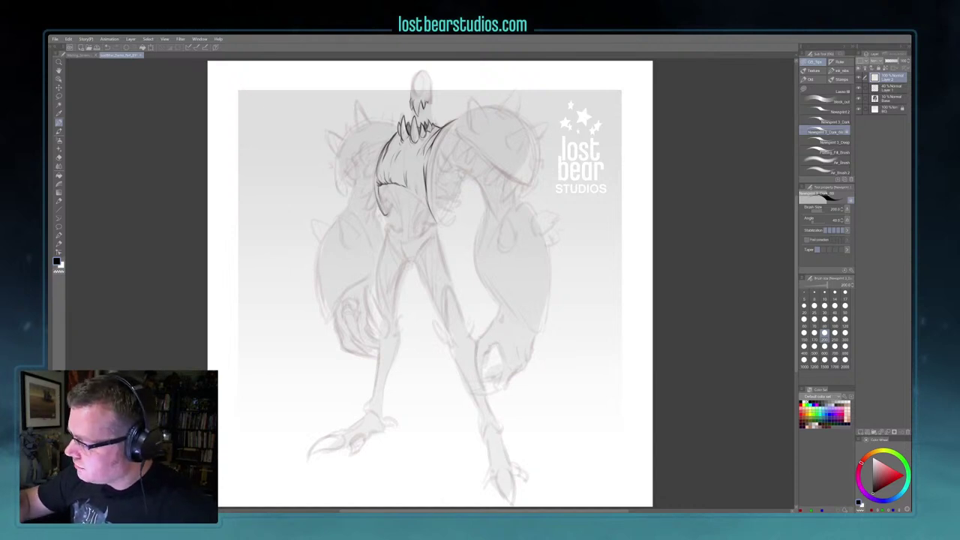
key(c)
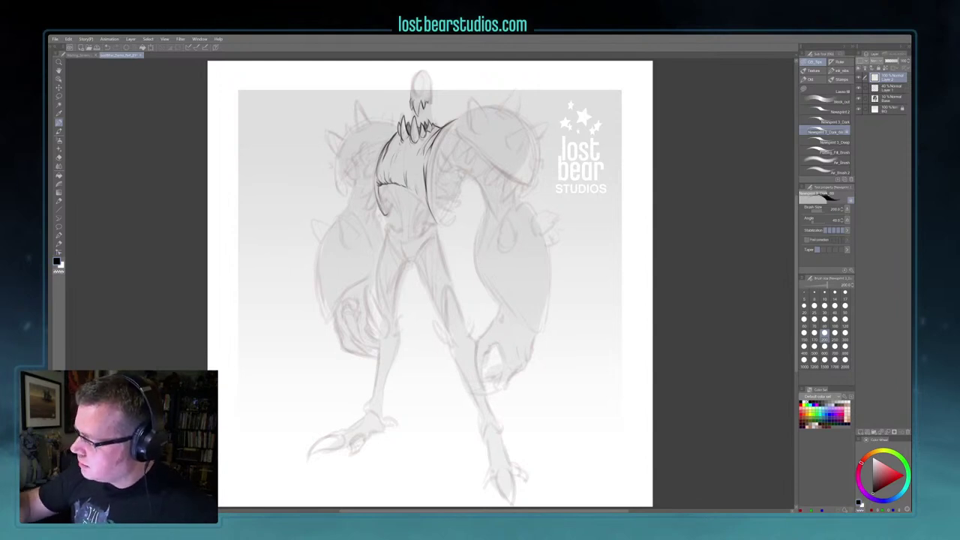
drag(390, 184, 397, 178)
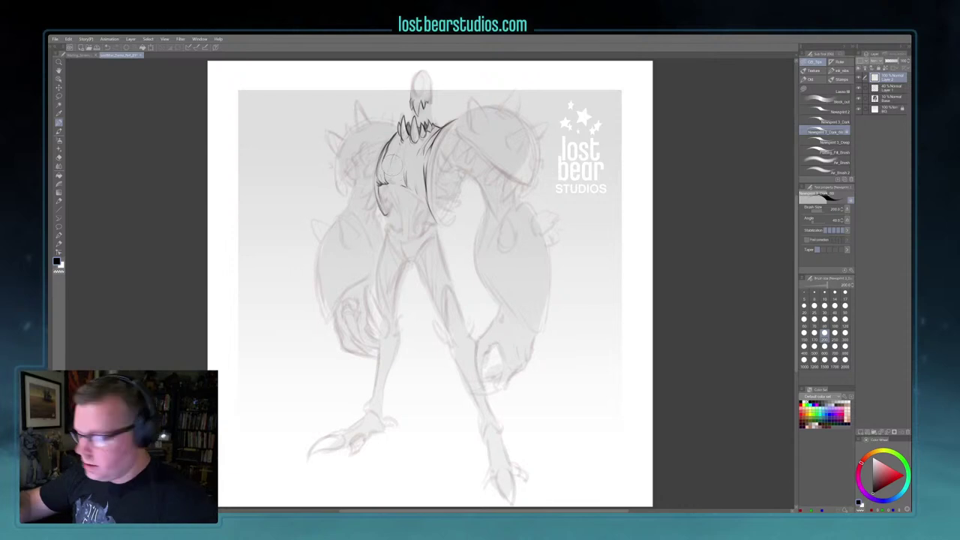
key(c)
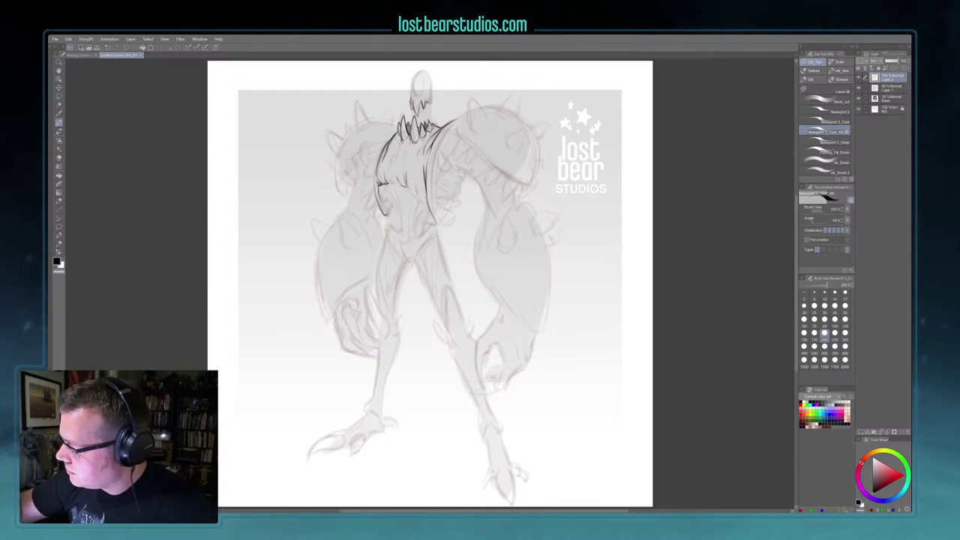
drag(396, 173, 403, 185)
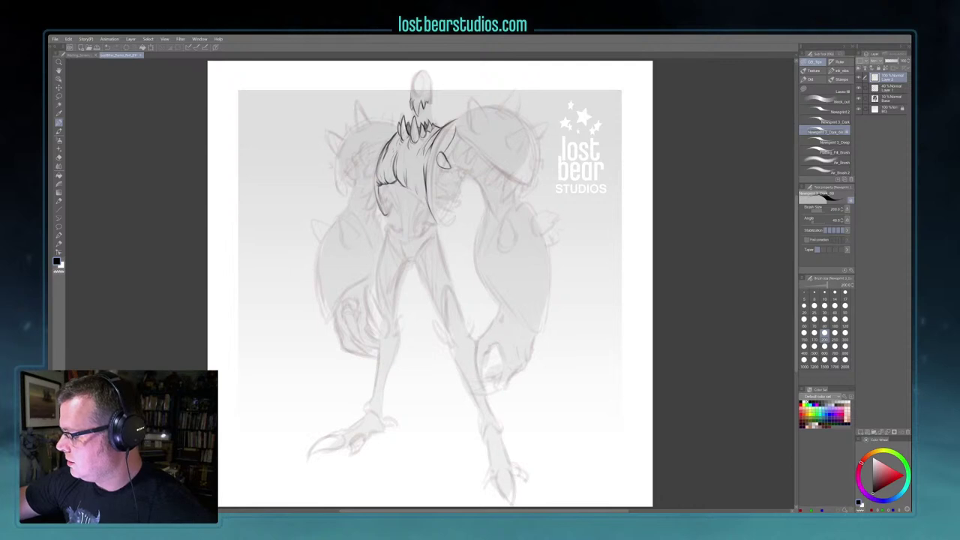
Step: Add small pointed fur tufts along the upper part of the vest's armhole edge beside the large shoulder pad
key(c)
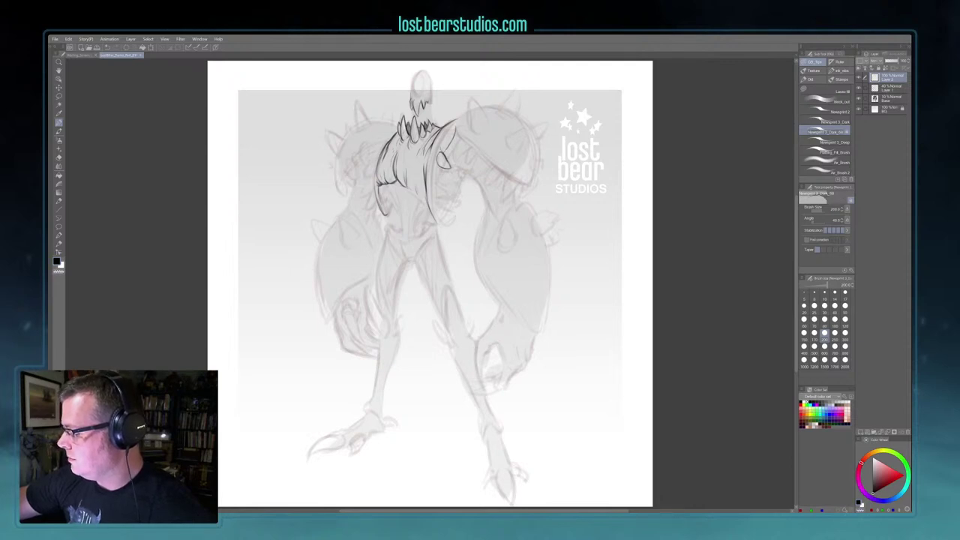
key(c)
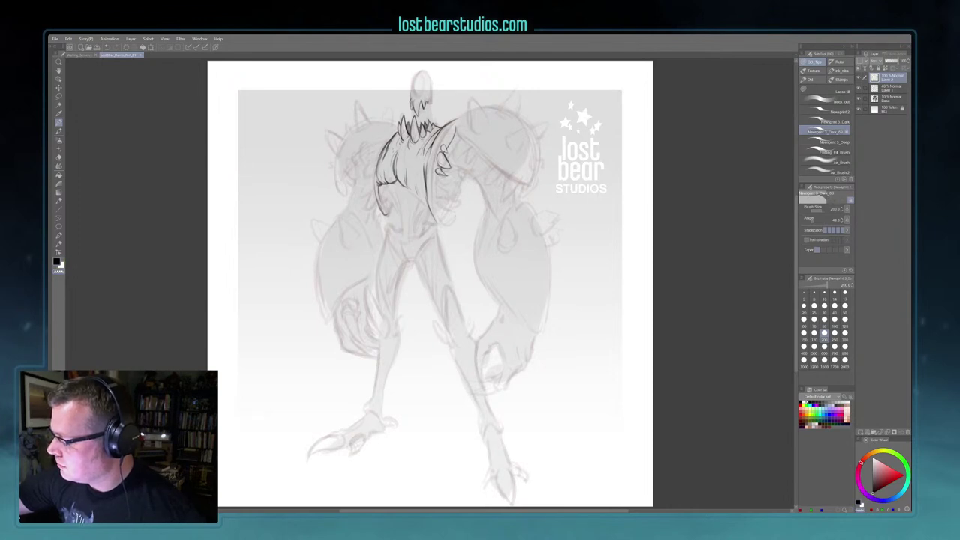
key(bracketright)
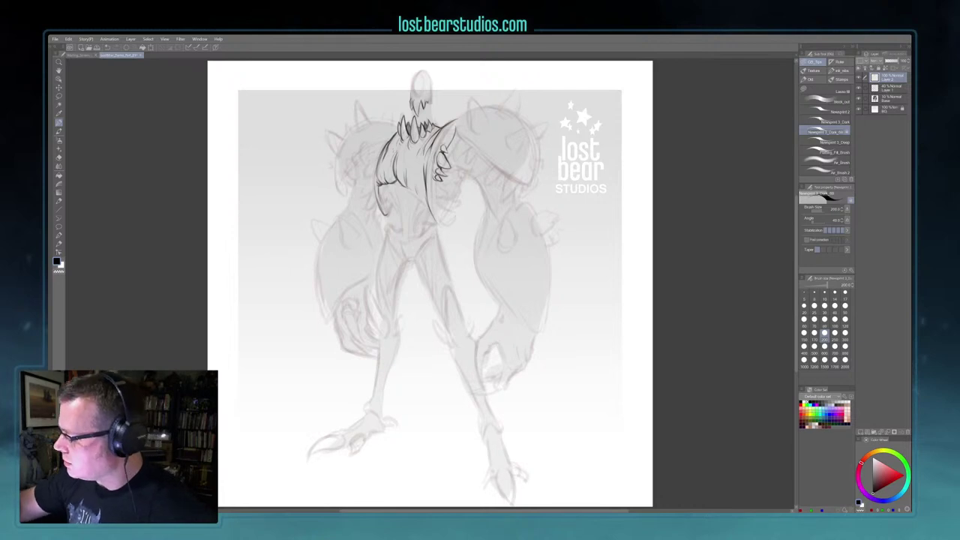
Step: Draw the large shoulder pad's sweeping lower edge and the three spikes on its outer half
drag(480, 154, 525, 183)
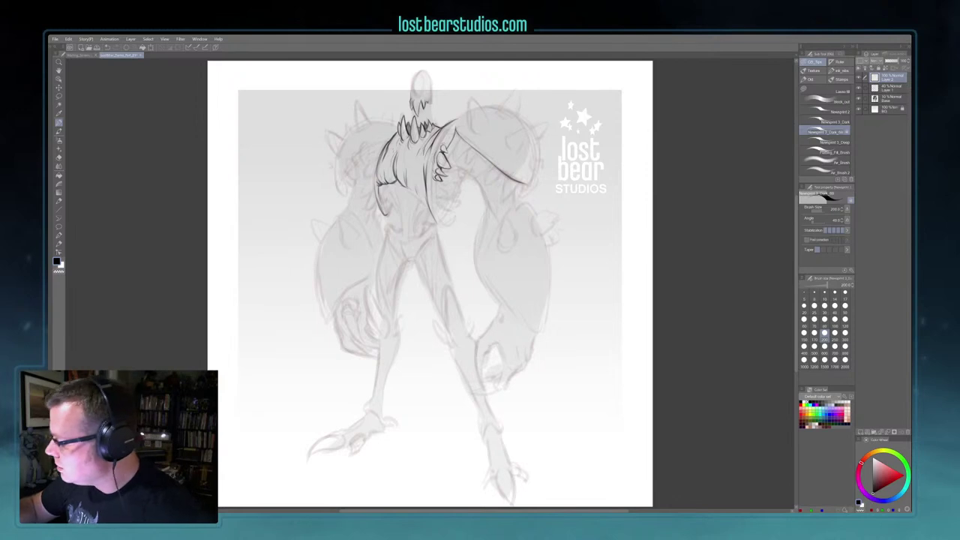
mouse_move(531, 158)
mouse_down()
mouse_move(529, 169)
mouse_move(547, 160)
mouse_up()
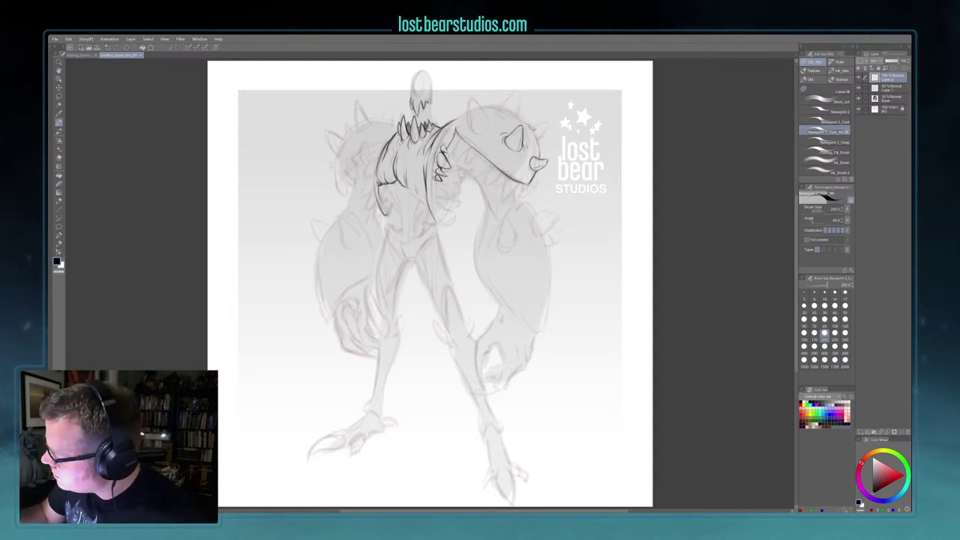
drag(545, 125, 549, 135)
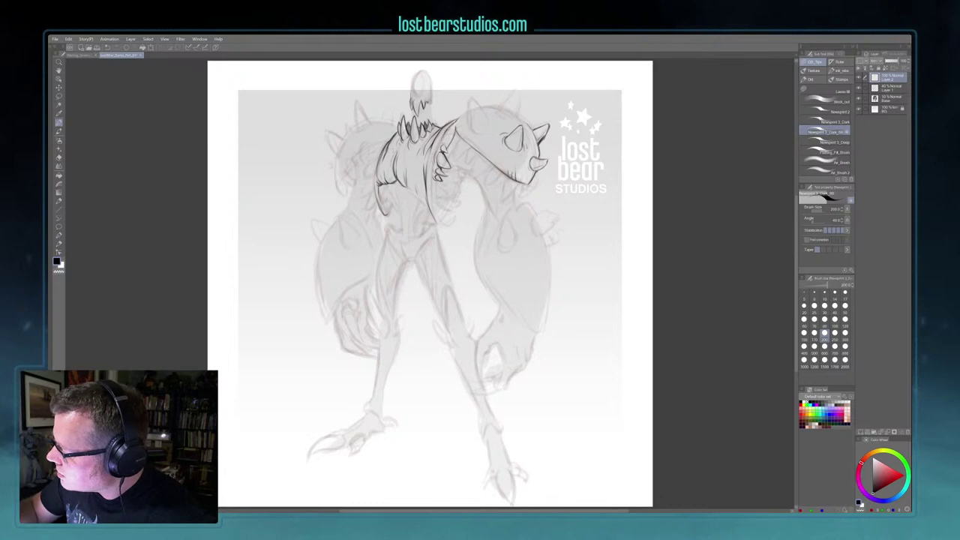
Step: Extend the pointed fur trim down the vest's side edge and refine the strokes where the vest meets the shoulder
drag(430, 180, 434, 207)
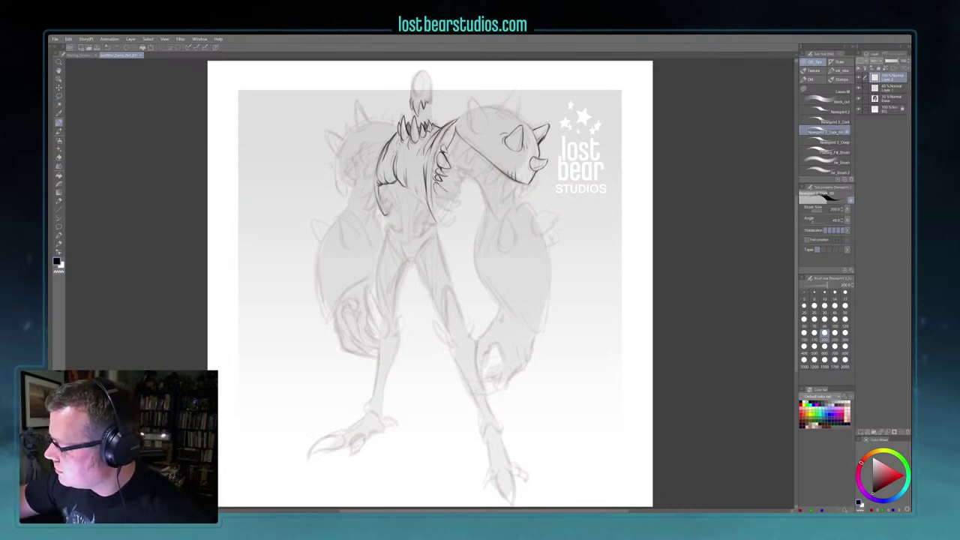
drag(437, 188, 452, 197)
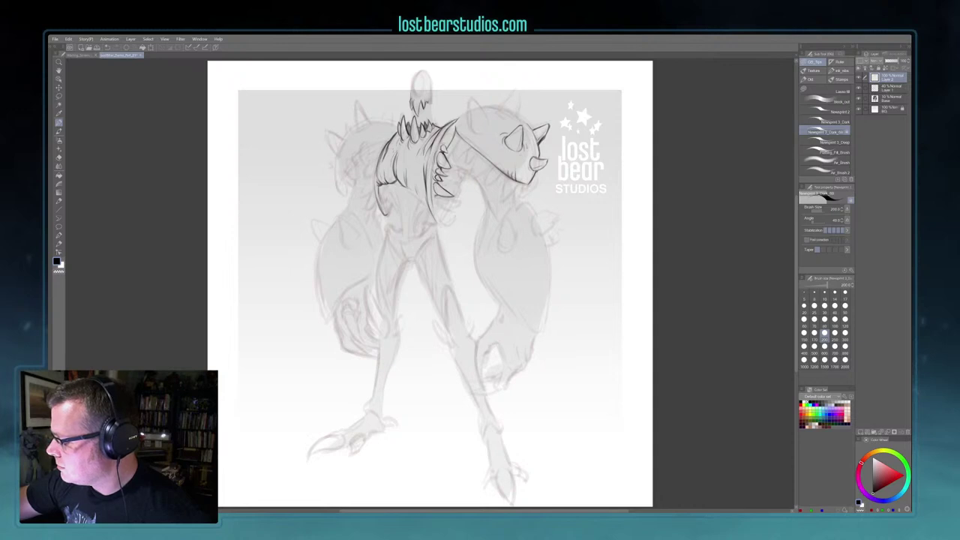
key(c)
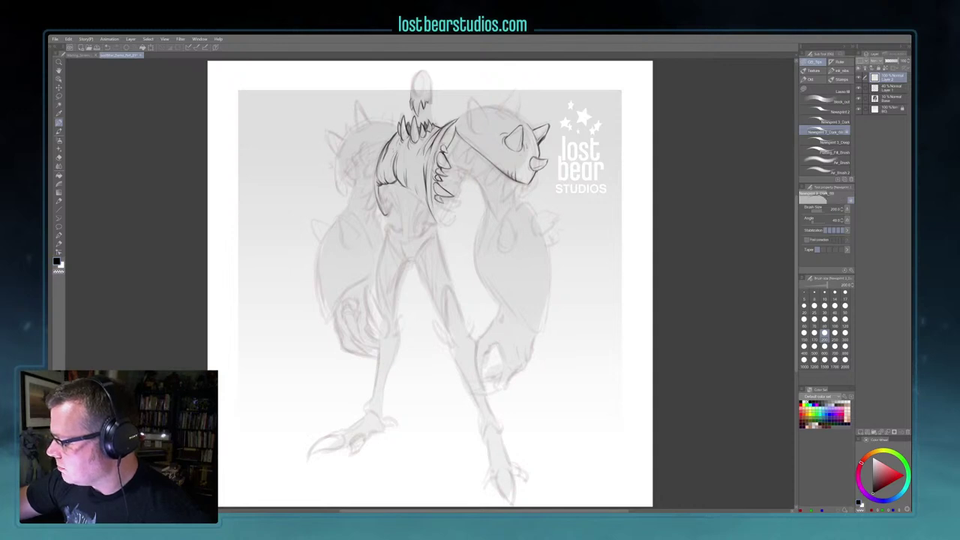
key(c)
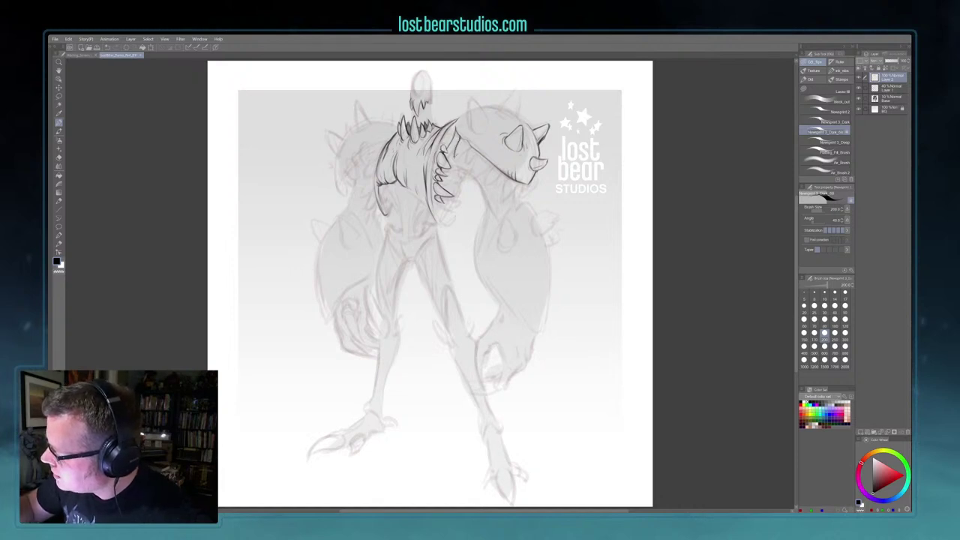
Step: Line the underside of the large shoulder pad with pointed fur and draw the remaining spikes along its upper contour
drag(469, 148, 456, 156)
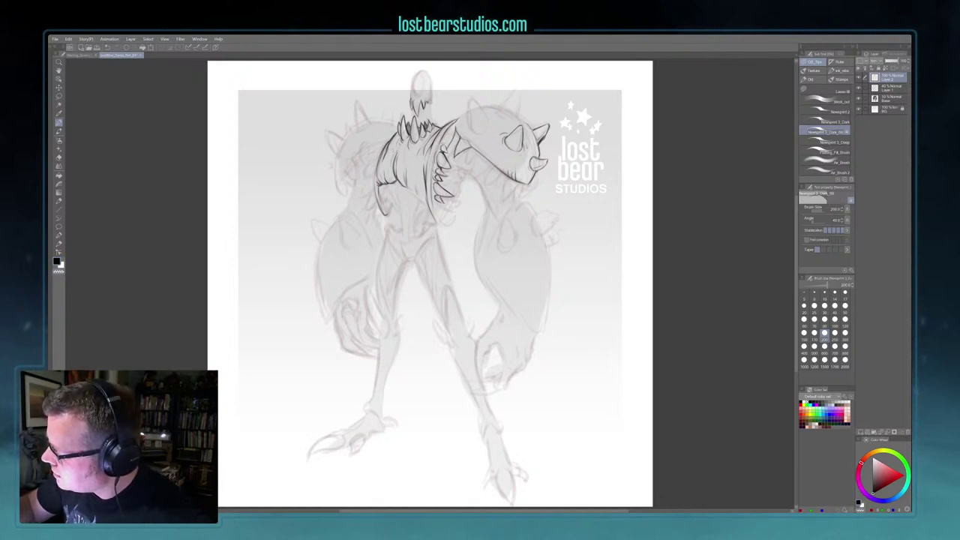
key(c)
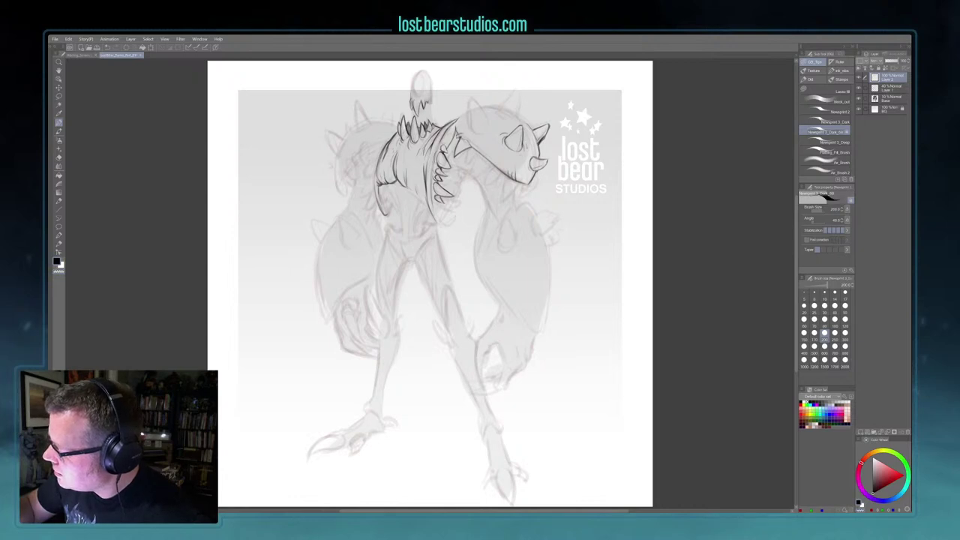
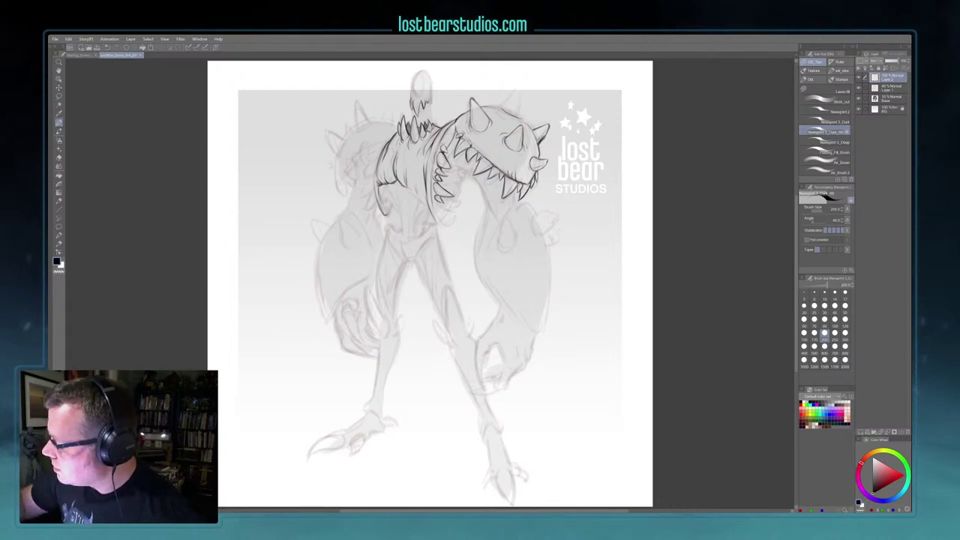
mouse_move(506, 103)
mouse_down()
mouse_move(516, 90)
mouse_move(522, 116)
mouse_up()
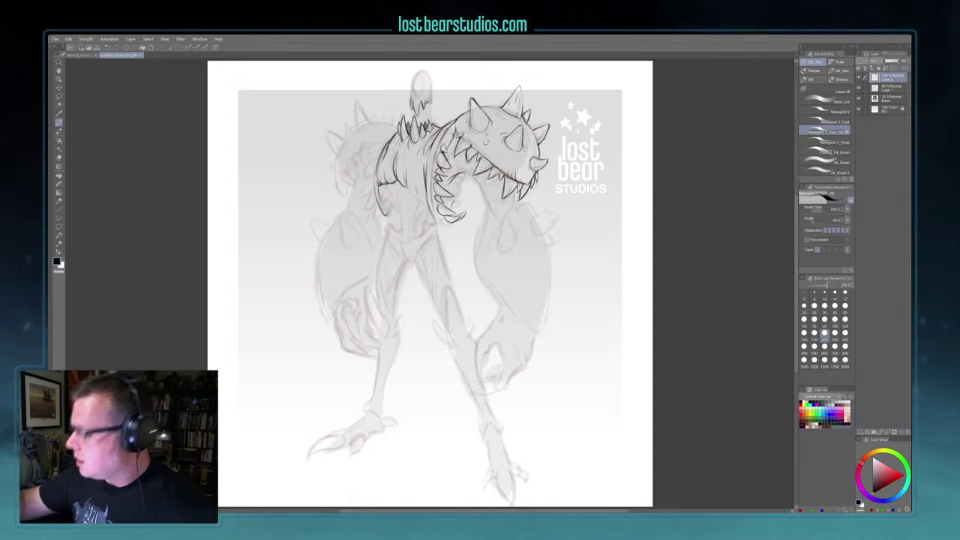
key(c)
key(c)
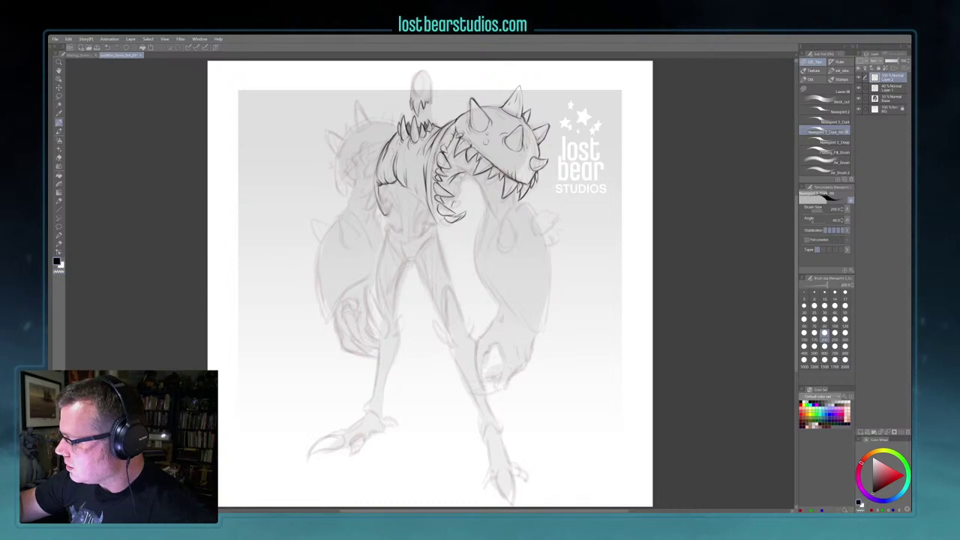
Step: Draw the inner contour of the upper arm beneath the large shoulder pad and a teardrop-shaped spike on the forearm
drag(459, 171, 477, 181)
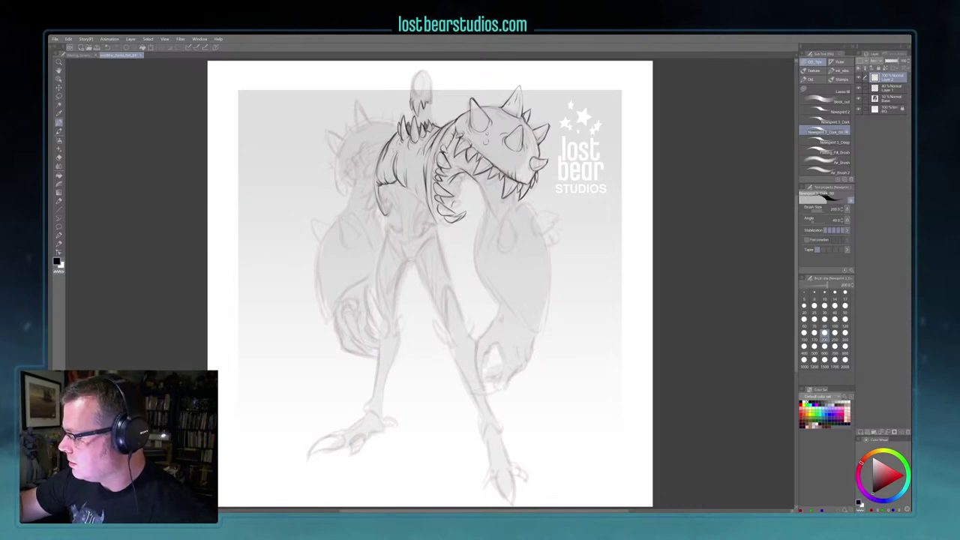
drag(475, 178, 494, 216)
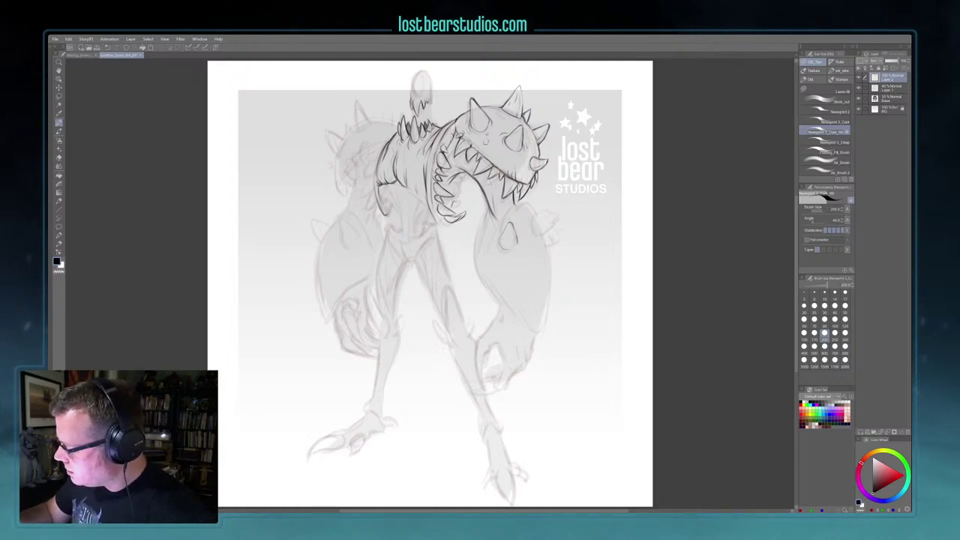
drag(502, 245, 517, 245)
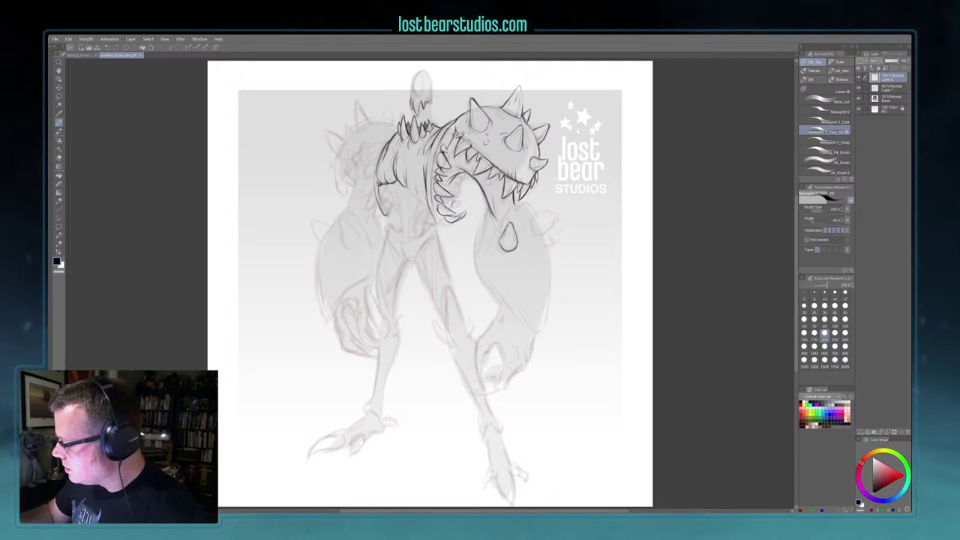
Step: Draw the remaining spikes and the upper contours of the forearm below the large shoulder pad
drag(536, 216, 553, 211)
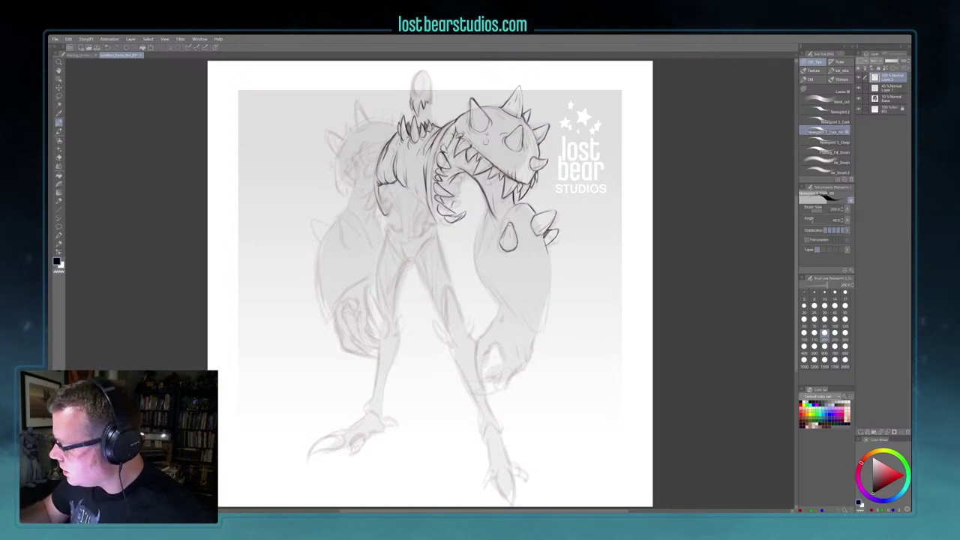
drag(502, 223, 486, 252)
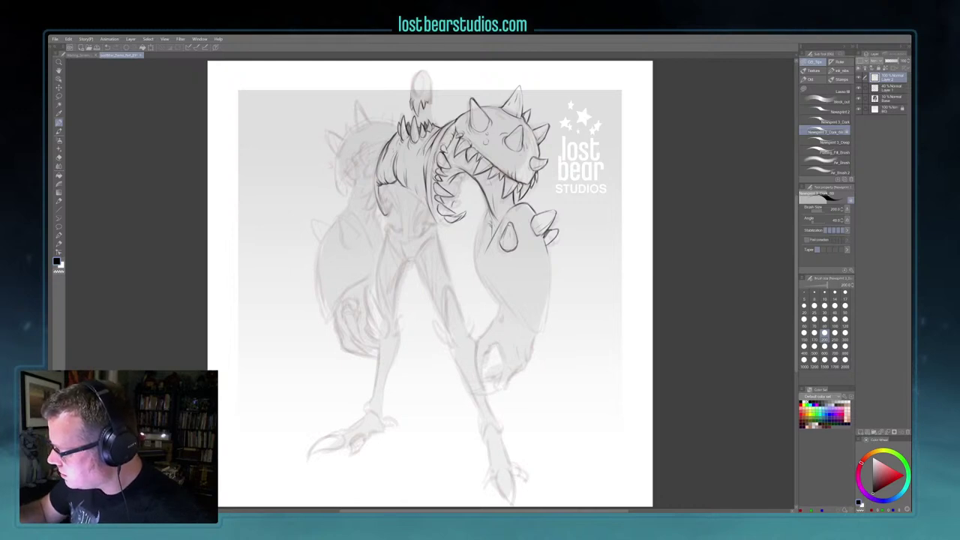
mouse_move(490, 213)
mouse_down()
mouse_move(477, 261)
mouse_move(489, 224)
mouse_up()
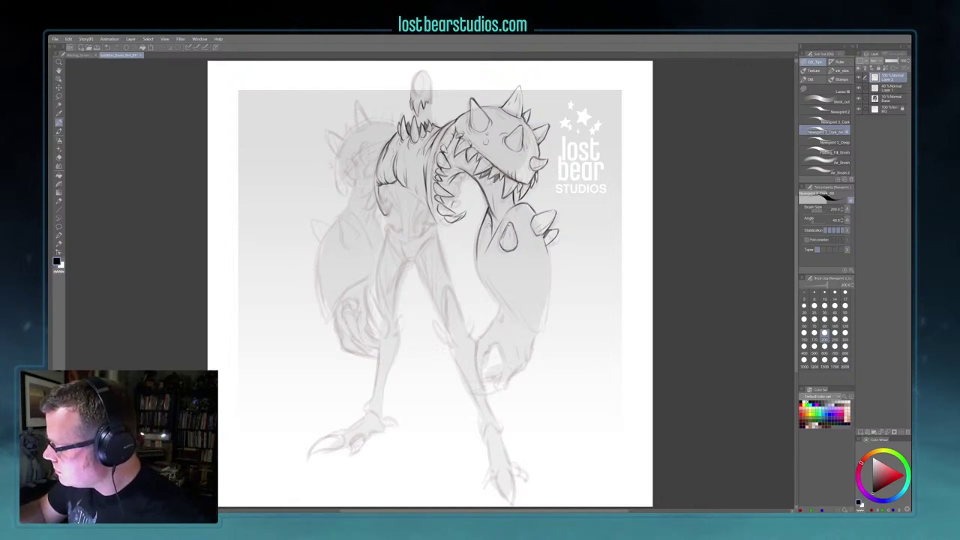
Step: Darken the gaps between the fur points under the large shoulder pad and add shading inside the adjoining fur trim
drag(490, 170, 483, 177)
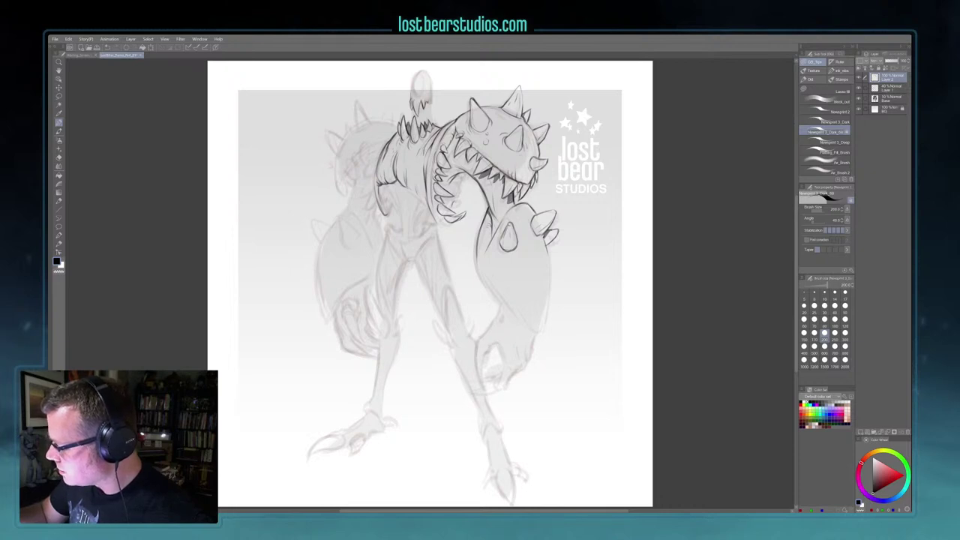
drag(514, 188, 513, 198)
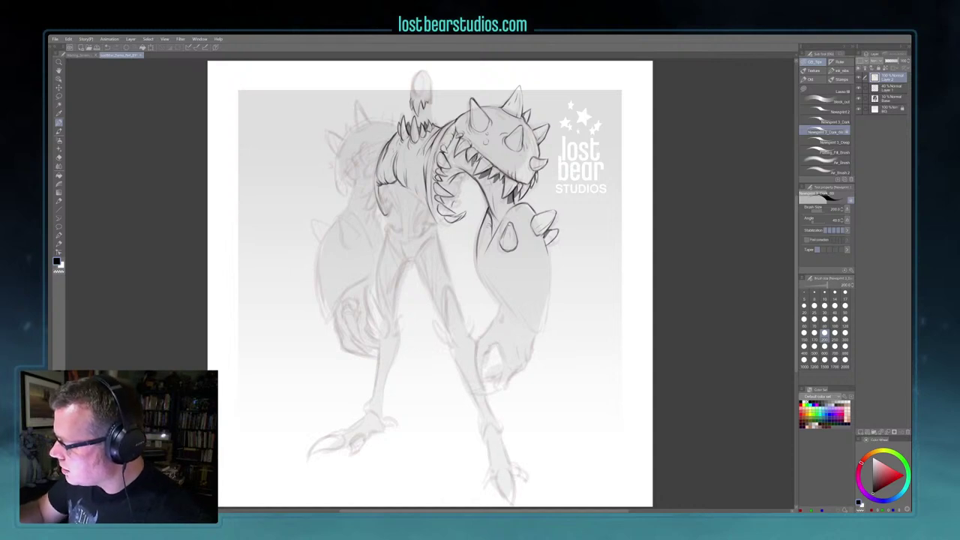
drag(462, 159, 465, 153)
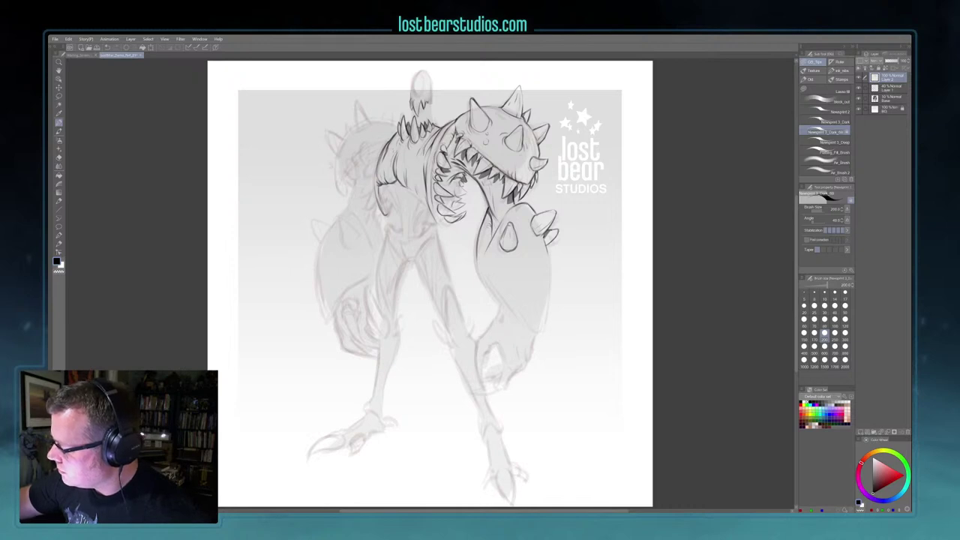
drag(454, 178, 462, 173)
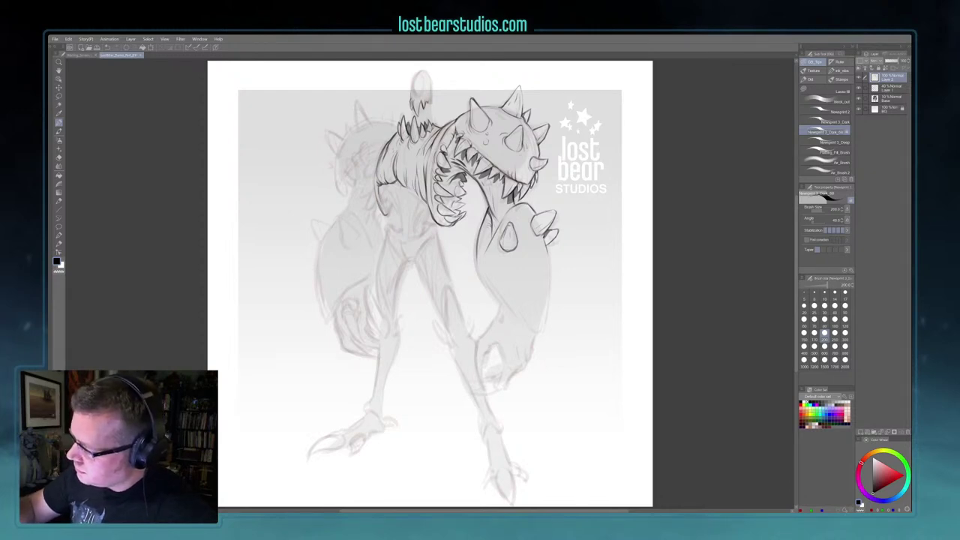
Step: Draw the stretched folds at the vest's lower edge and fill the opening beside them with dark shading
mouse_move(397, 183)
mouse_down()
mouse_move(404, 211)
mouse_move(401, 196)
mouse_move(393, 203)
mouse_up()
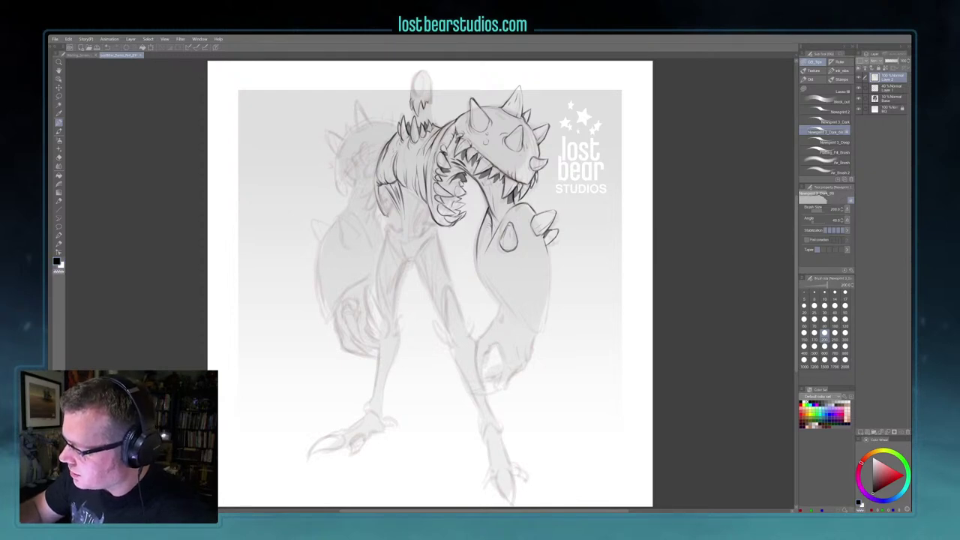
key(c)
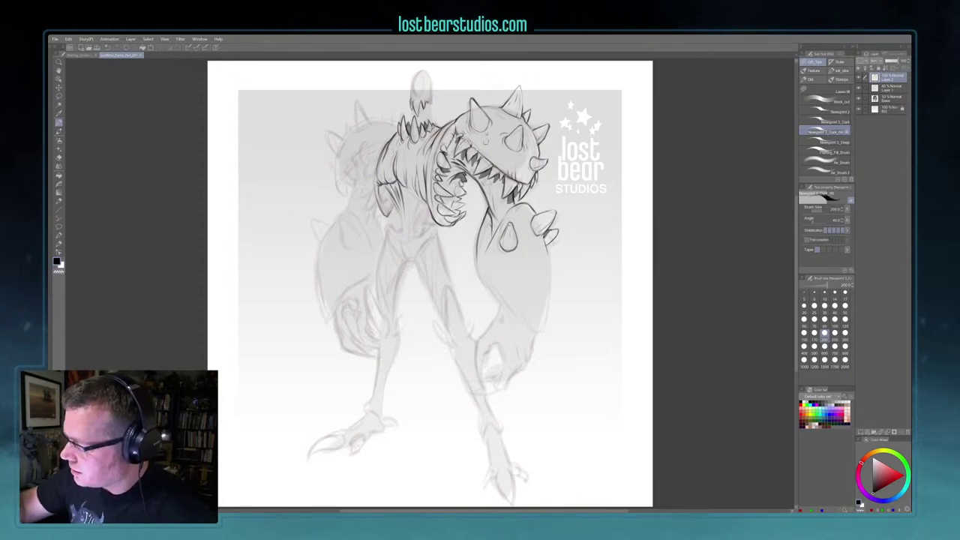
drag(387, 200, 395, 209)
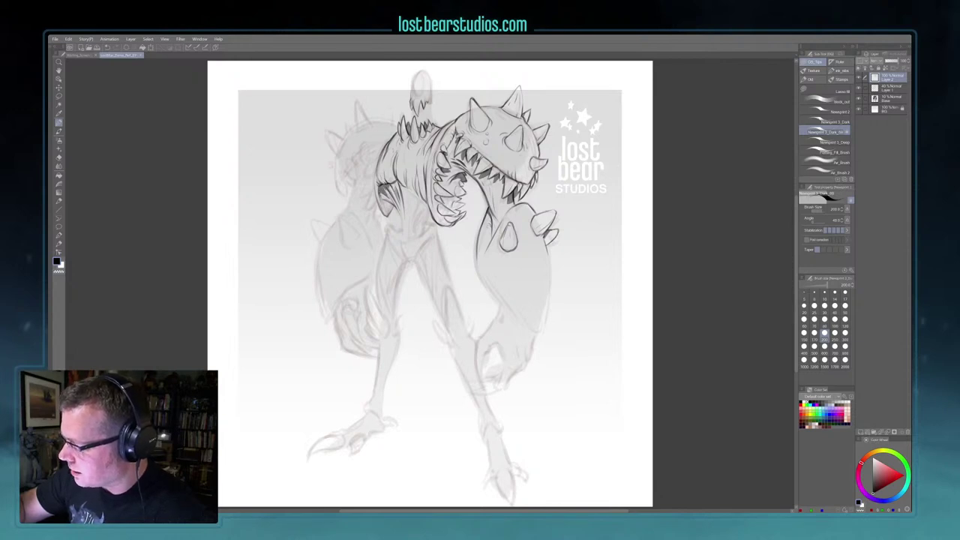
mouse_move(381, 201)
mouse_down()
mouse_move(387, 215)
mouse_move(392, 207)
mouse_up()
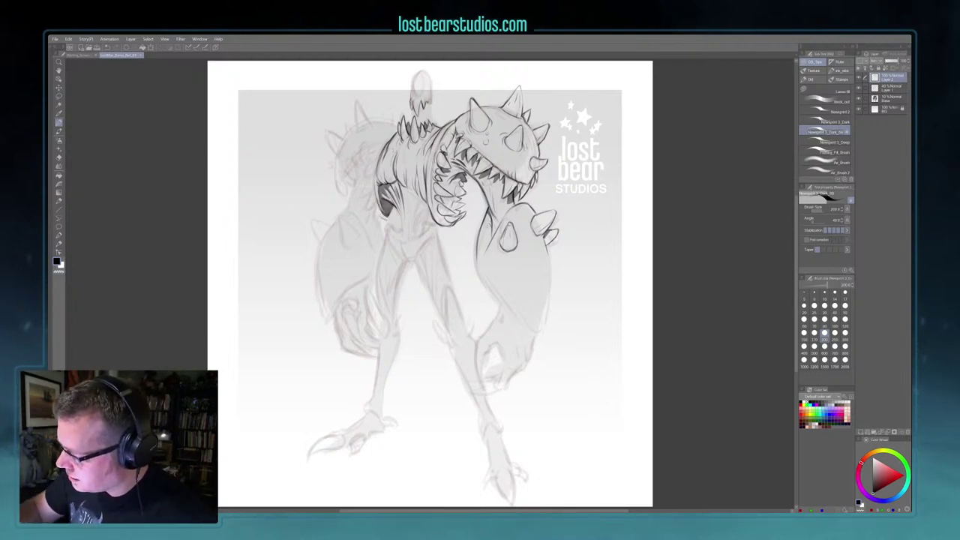
drag(392, 205, 393, 215)
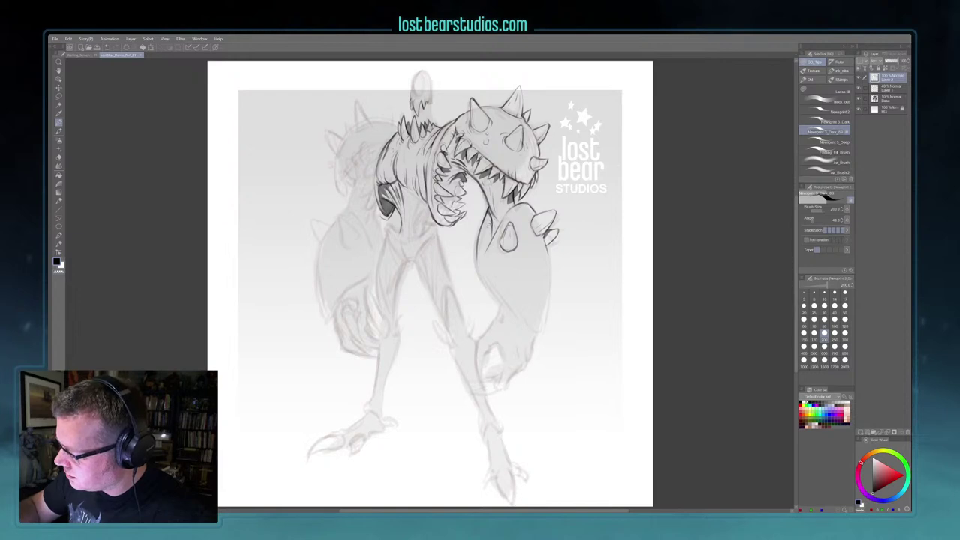
Step: Draw the waist contours and add pointed fur trim along the vest edge facing the smaller shoulder pad
drag(401, 242, 405, 256)
drag(407, 210, 405, 227)
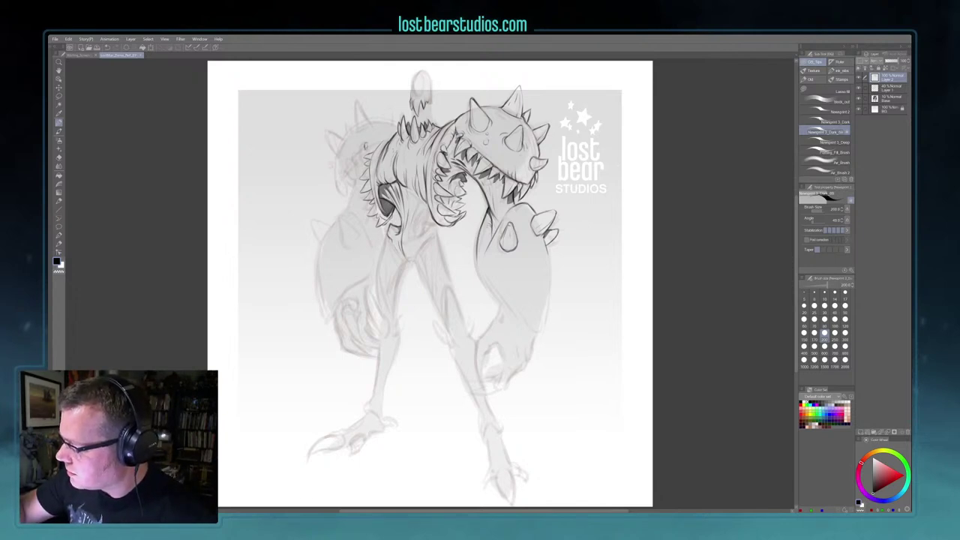
key(c)
key(x)
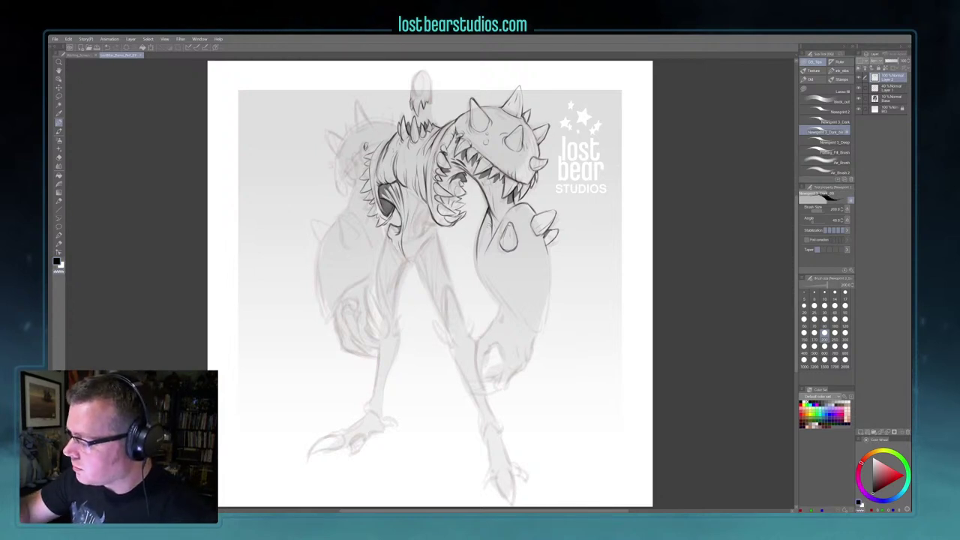
Step: Line the inner edge of the smaller shoulder pad with pointed fur and draw its lower outer edge
key(x)
key(x)
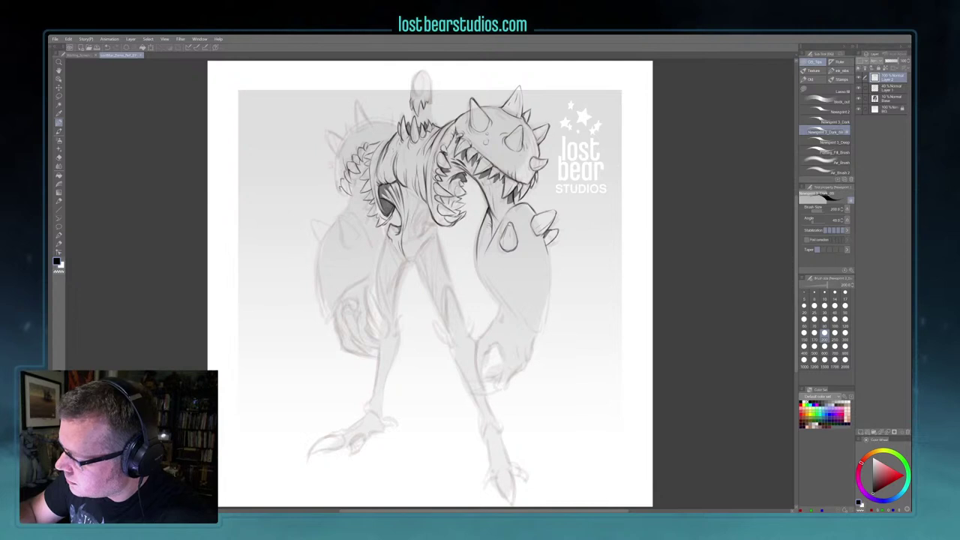
drag(334, 165, 336, 178)
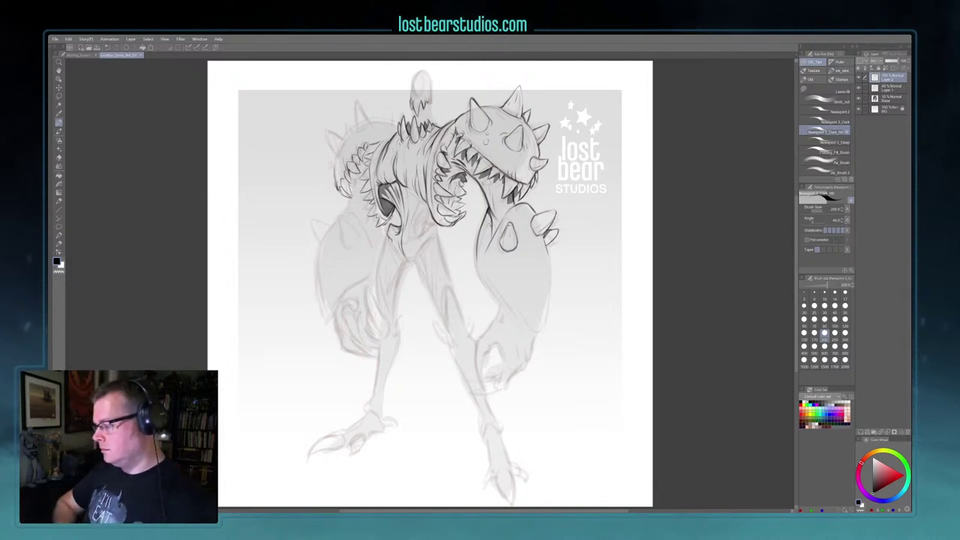
key(c)
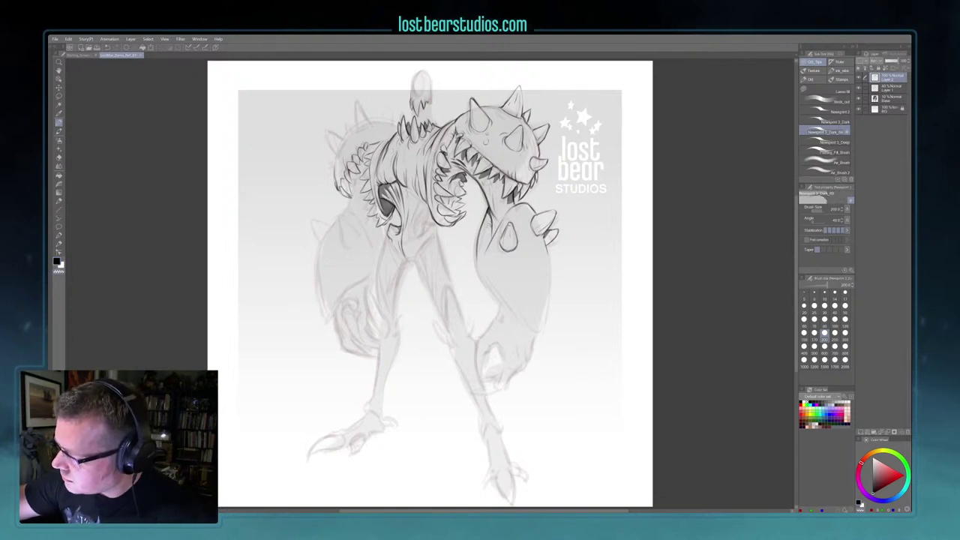
Step: Outline the top of the smaller shoulder pad and draw the spikes along its upper and outer contour
key(c)
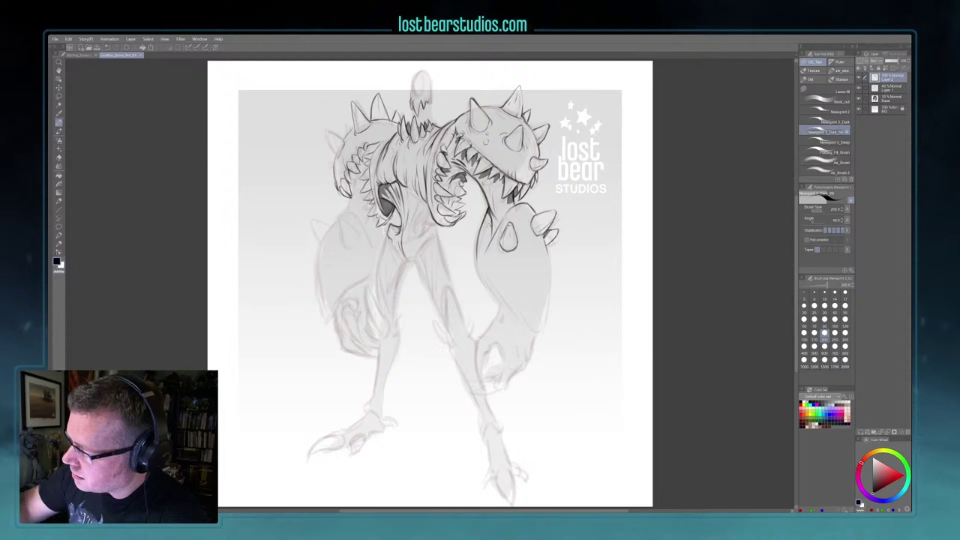
mouse_move(335, 157)
mouse_down()
mouse_move(326, 134)
mouse_move(344, 143)
mouse_move(334, 152)
mouse_up()
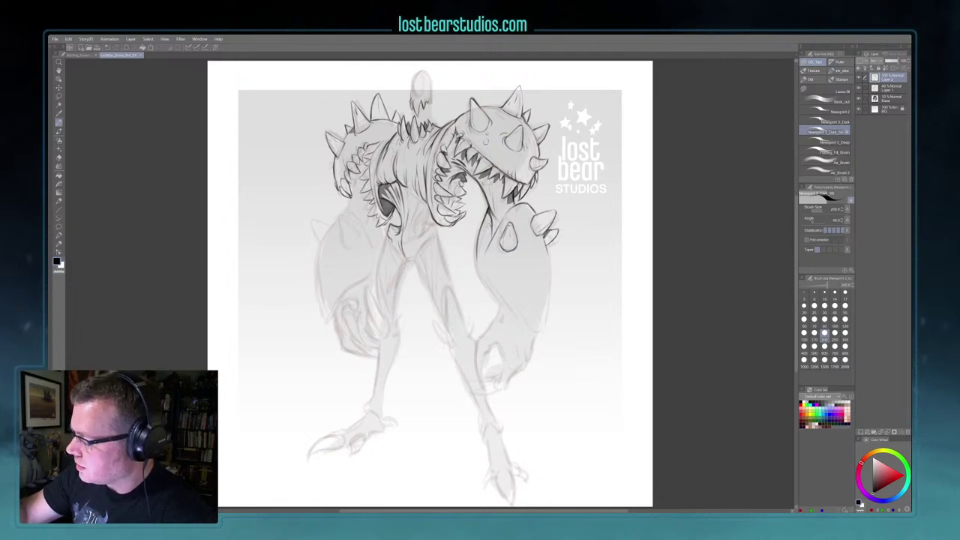
key(c)
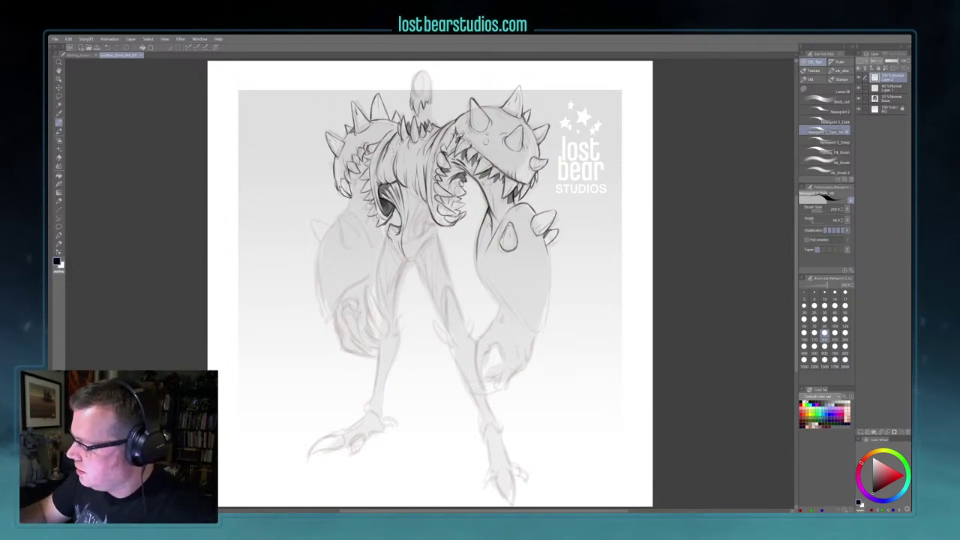
Step: Darken the gaps between the stretched strands on the abdomen and draw the hip detail beneath the clawed fur trim
mouse_move(422, 217)
mouse_down()
mouse_move(416, 230)
mouse_move(413, 203)
mouse_up()
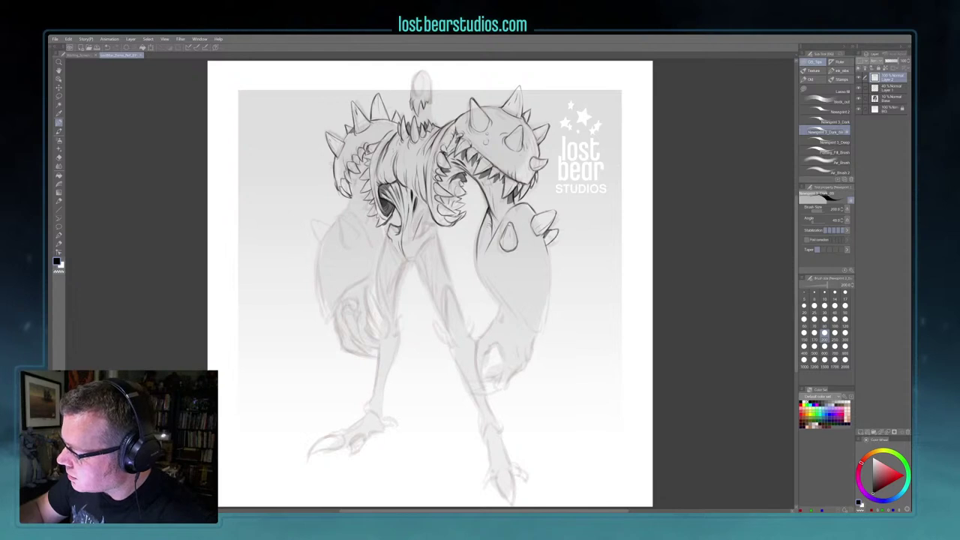
mouse_move(407, 201)
mouse_down()
mouse_move(409, 217)
mouse_move(399, 200)
mouse_up()
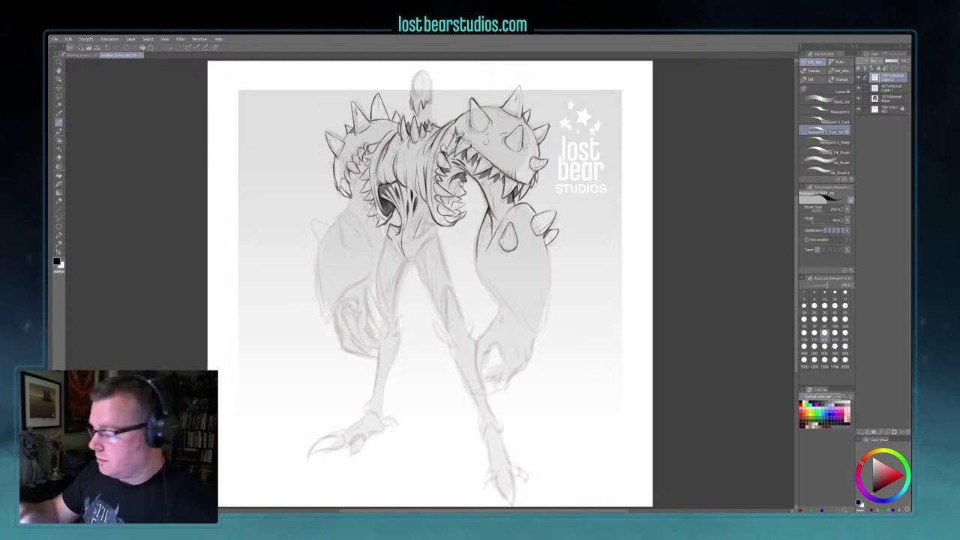
key(c)
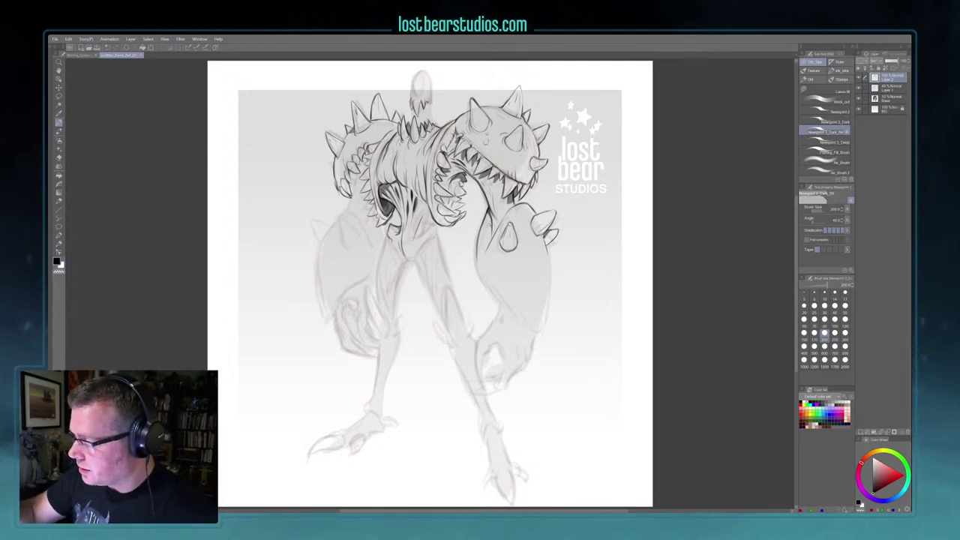
key(c)
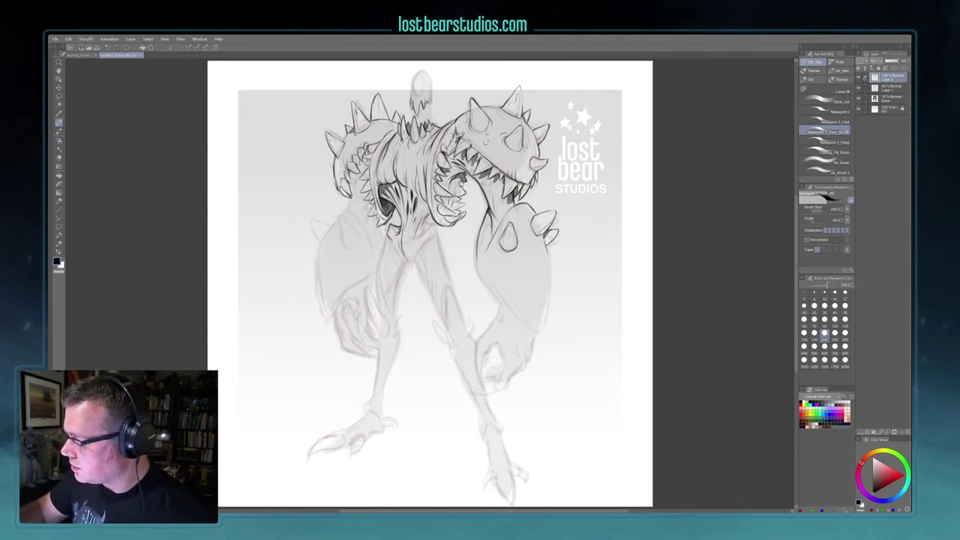
drag(424, 222, 423, 229)
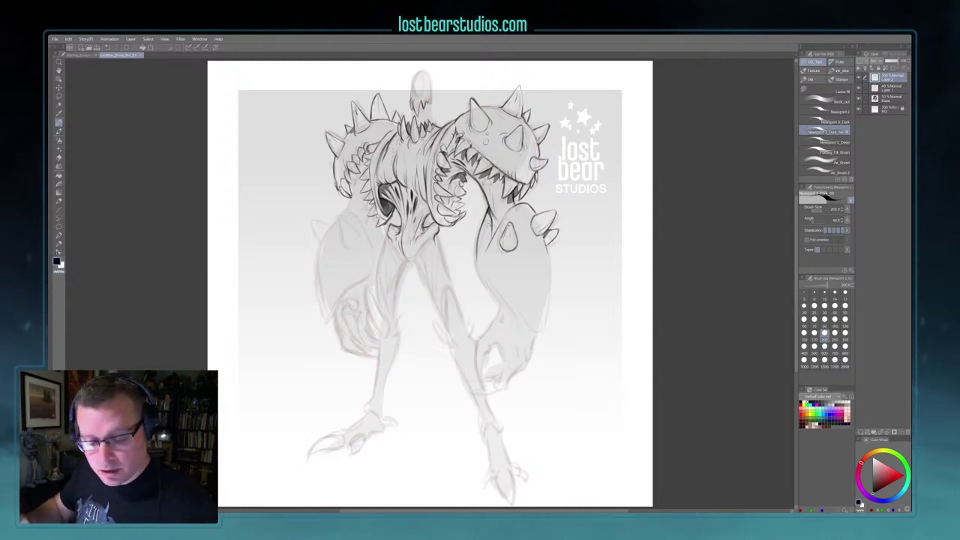
Step: Set the brush size to 250 and draw the first contour lines of both thighs
key(bracketright)
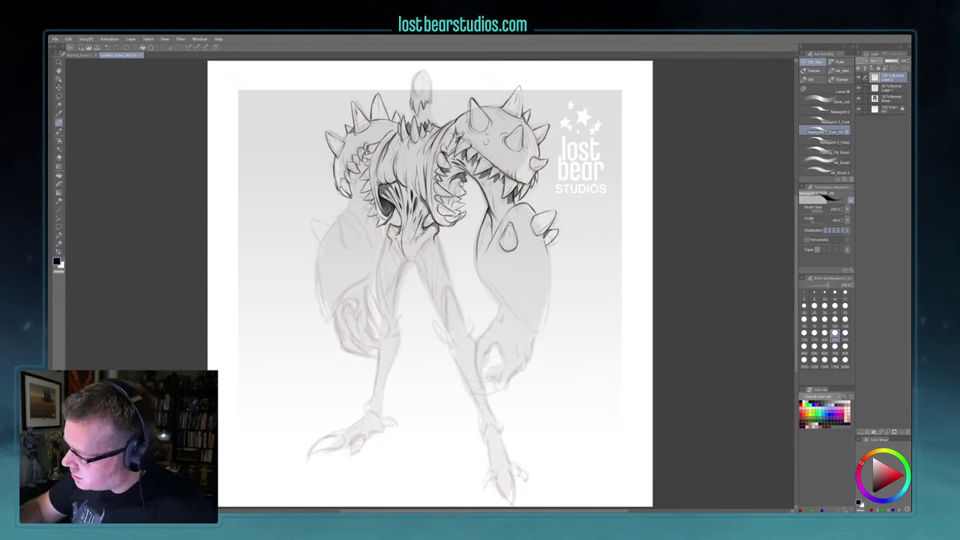
mouse_move(386, 253)
mouse_down()
mouse_move(378, 294)
mouse_move(389, 241)
mouse_up()
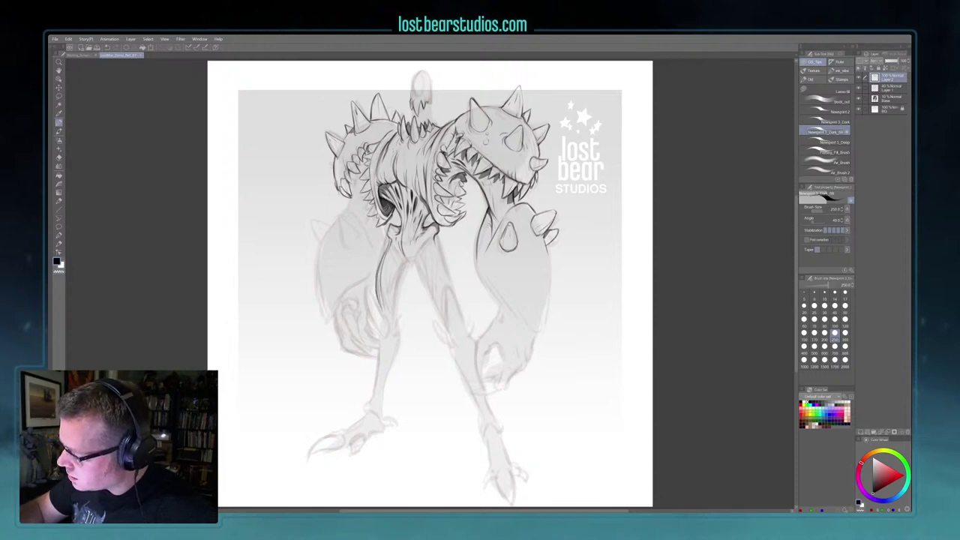
drag(379, 280, 377, 258)
drag(378, 306, 376, 291)
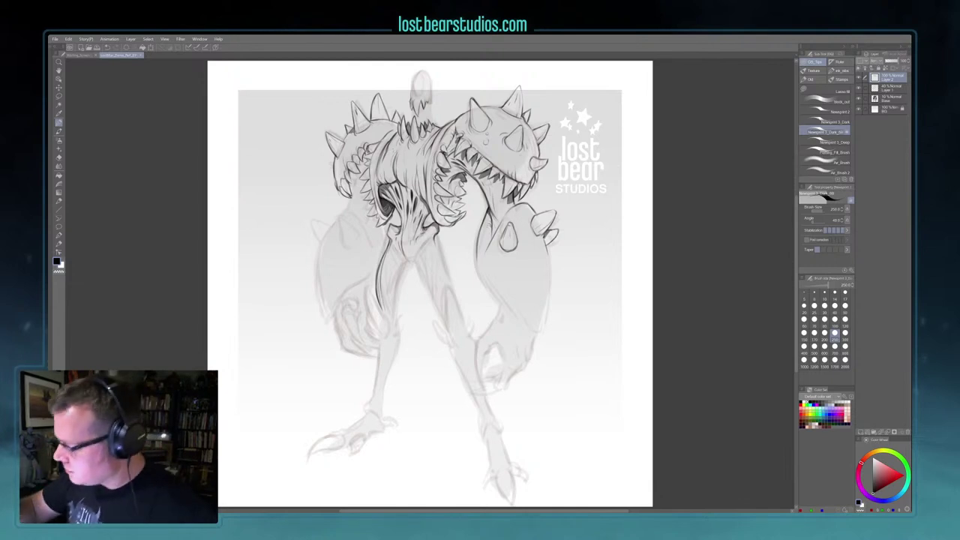
drag(428, 259, 439, 297)
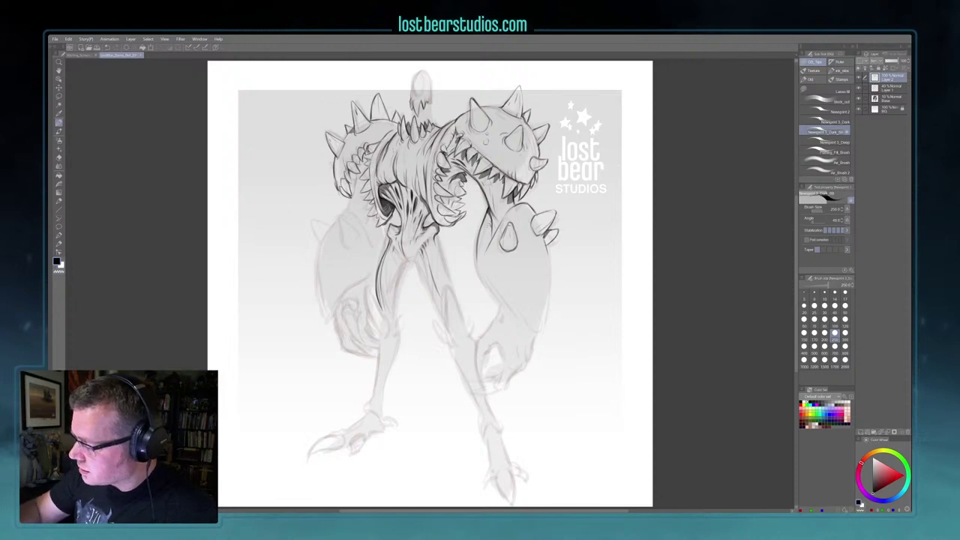
Step: Draw the upper arm beneath the smaller shoulder pad and darken the shadows between its fur points
drag(350, 211, 356, 172)
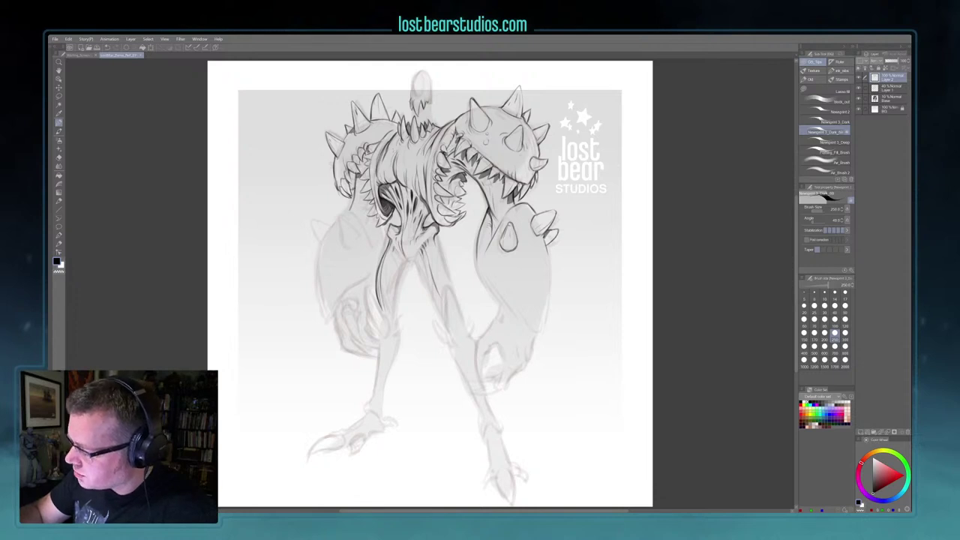
drag(354, 181, 351, 188)
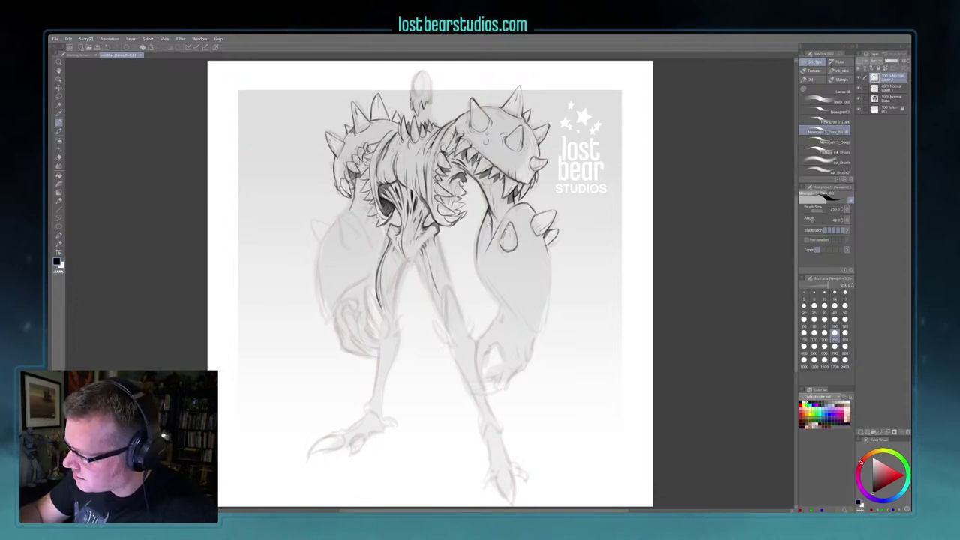
key(c)
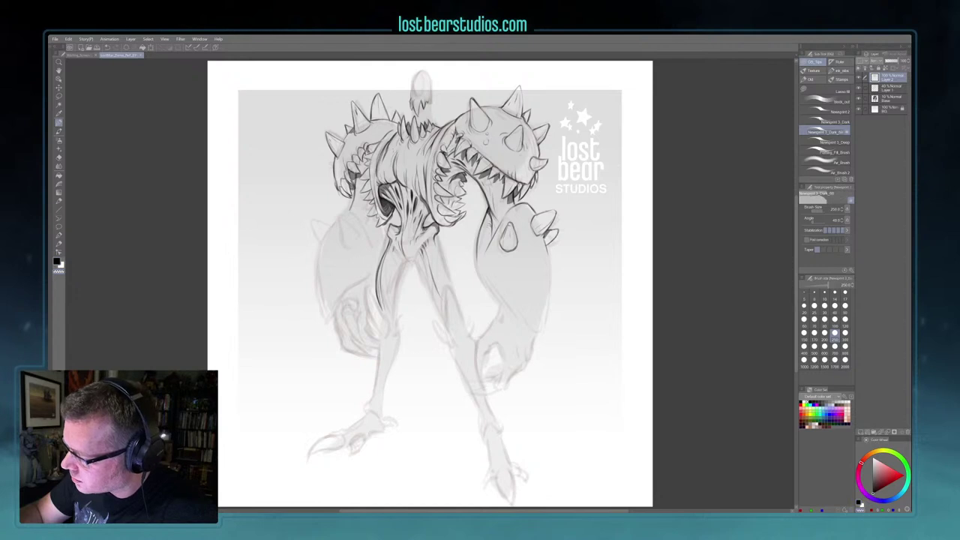
key(c)
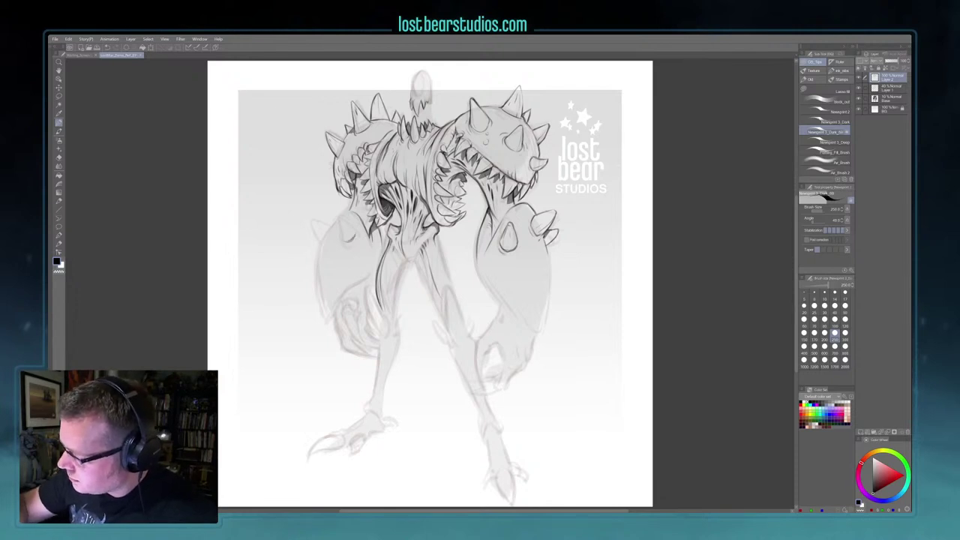
Step: Draw the spikes on top of the forearm below the smaller shoulder pad
drag(343, 238, 339, 212)
drag(339, 213, 355, 228)
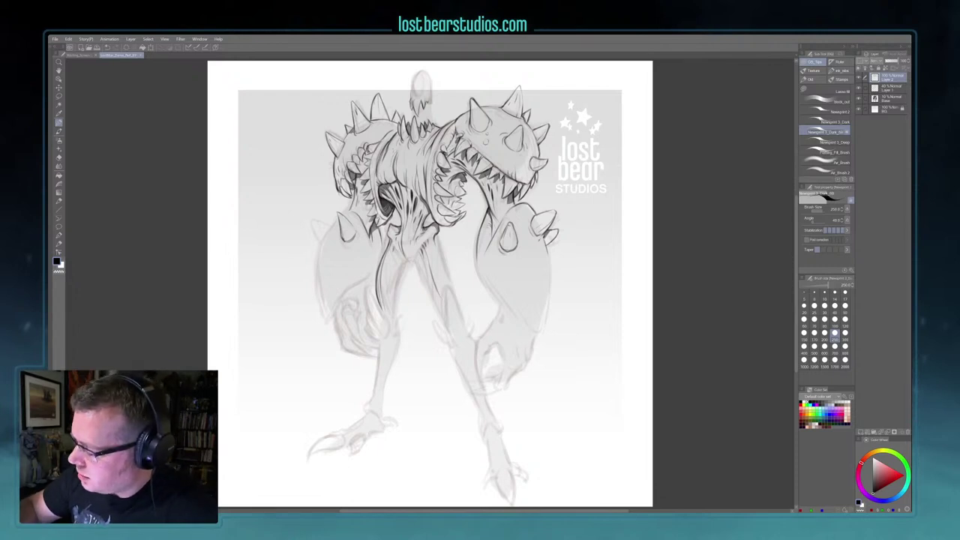
mouse_move(313, 220)
mouse_down()
mouse_move(322, 238)
mouse_move(330, 222)
mouse_up()
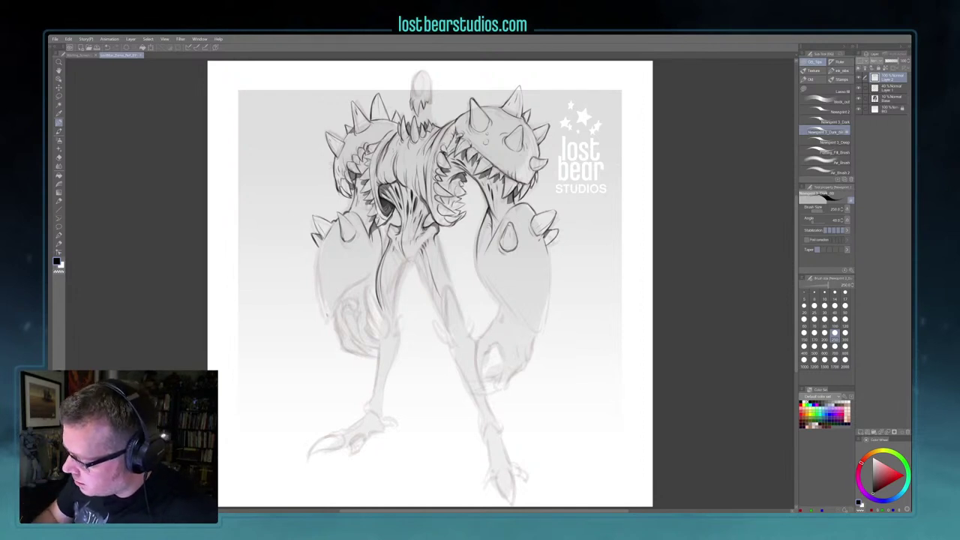
Step: Outline the forearm below the smaller shoulder pad, drawing both sides down to the wrist
key(c)
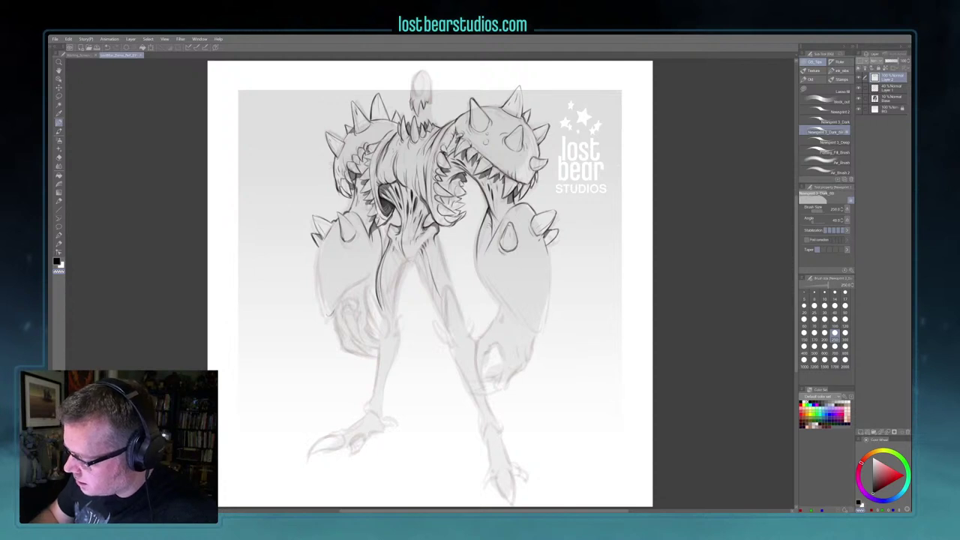
key(x)
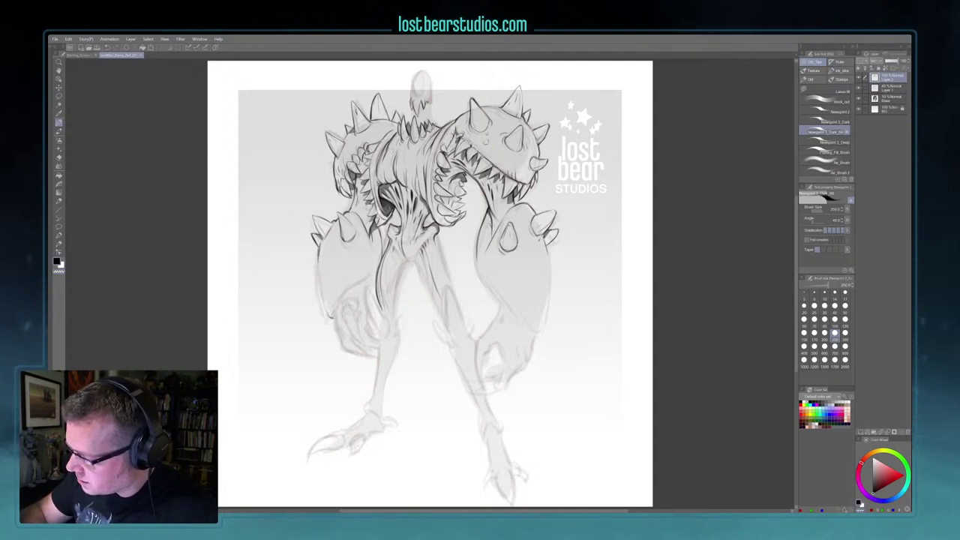
drag(318, 262, 322, 291)
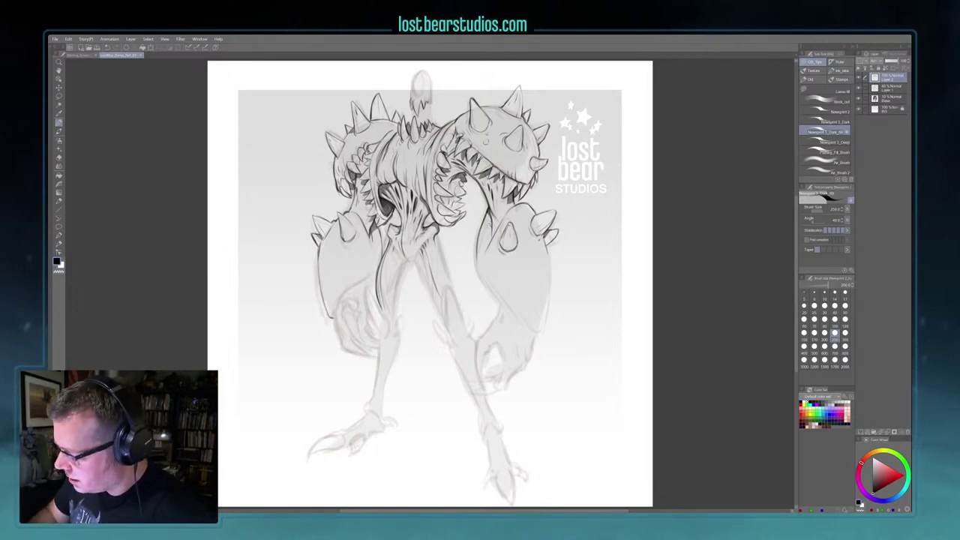
drag(339, 303, 368, 278)
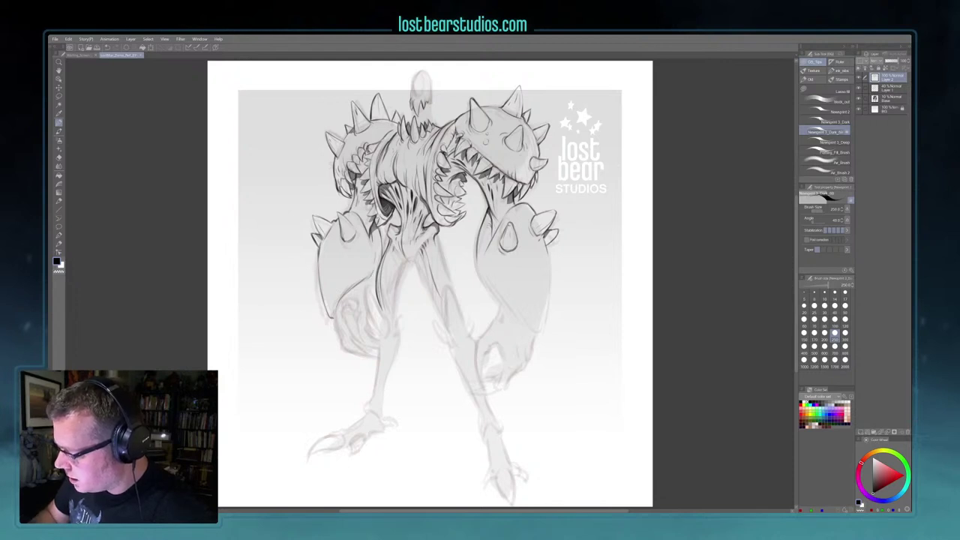
drag(356, 285, 374, 271)
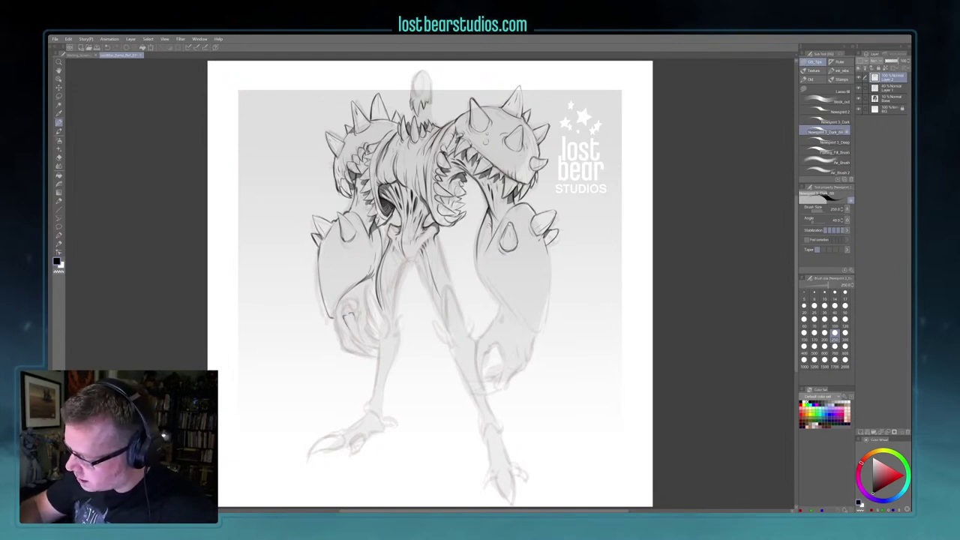
Step: Draw the first curved clawed fingers and the wrist folds of the hand below the smaller shoulder pad
drag(346, 324, 362, 339)
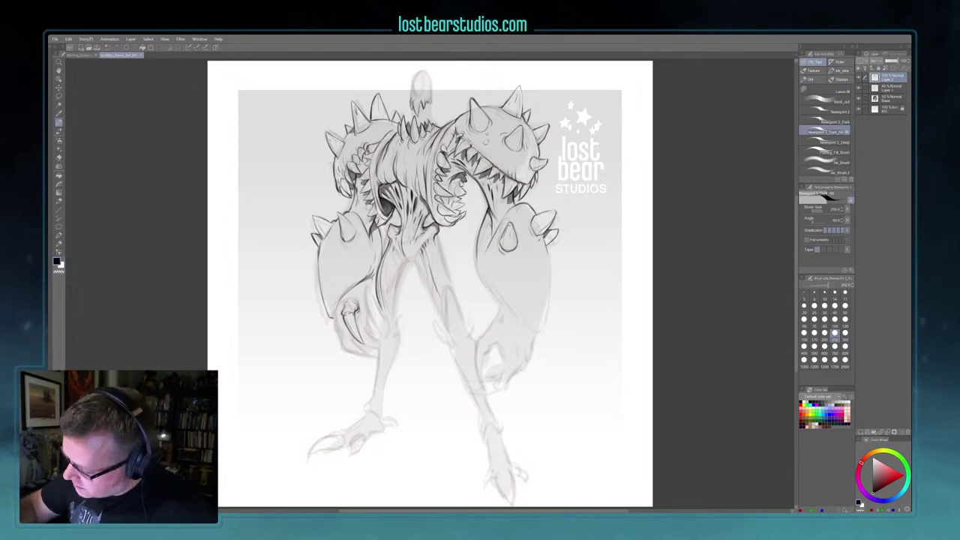
drag(336, 316, 342, 333)
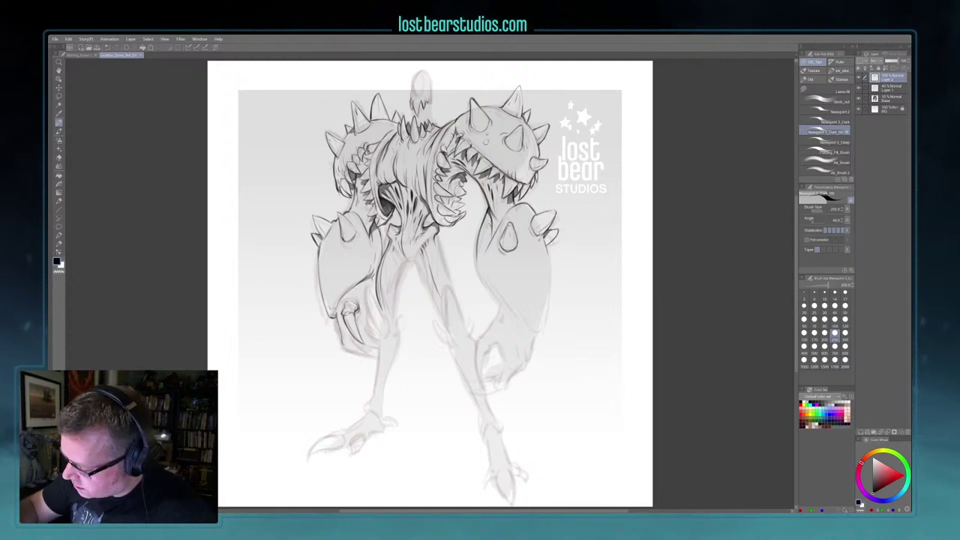
drag(325, 306, 329, 318)
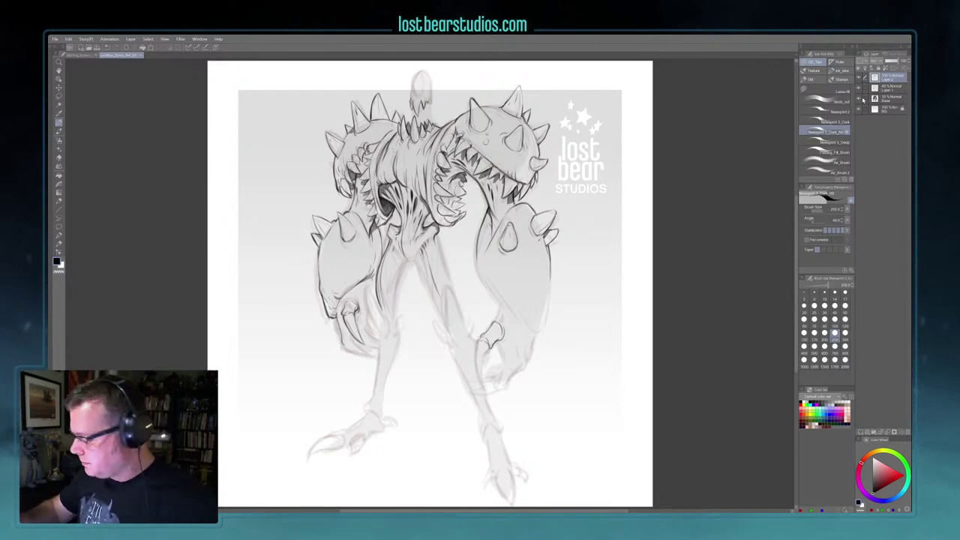
Step: Draw the long clawed thumb, knuckles and finger contours of the hand on the larger arm
drag(477, 347, 480, 381)
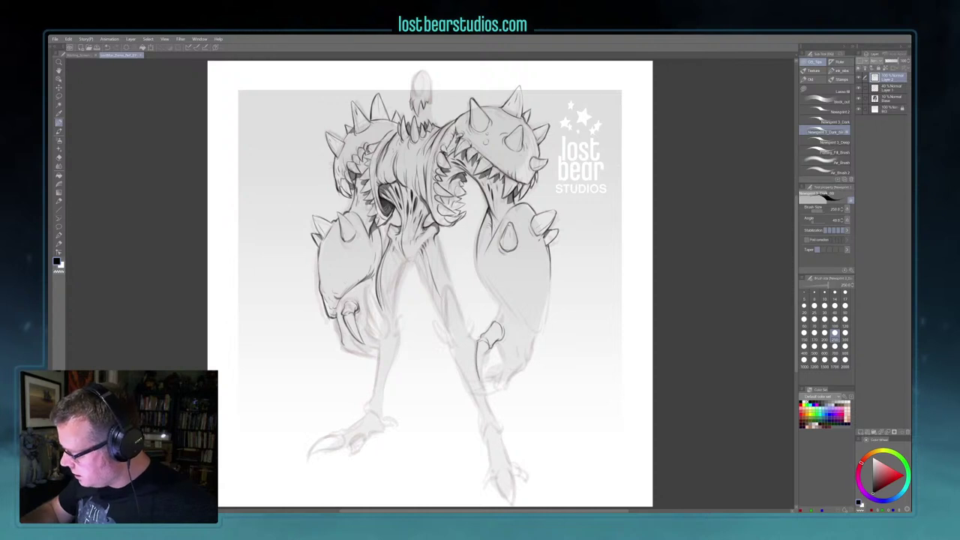
mouse_move(488, 348)
mouse_down()
mouse_move(481, 367)
mouse_move(498, 359)
mouse_up()
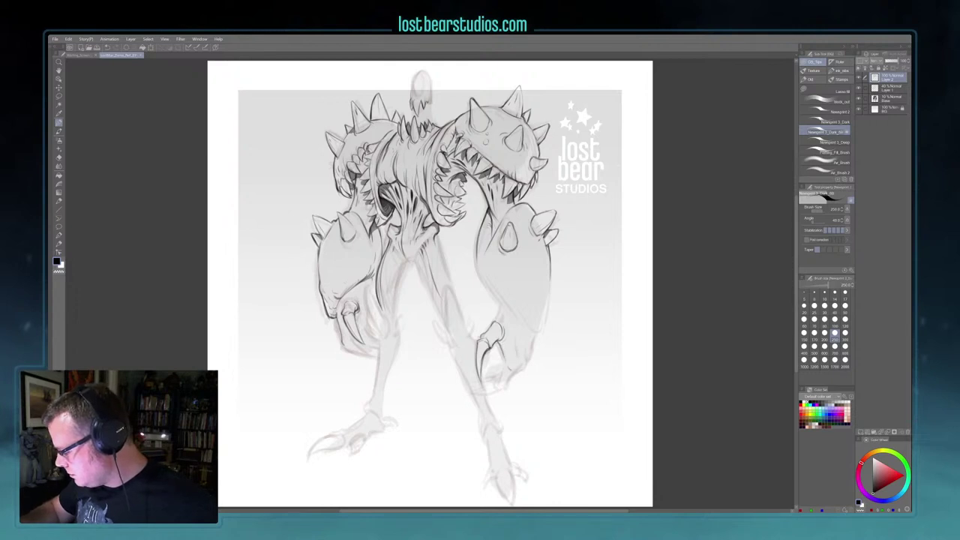
drag(521, 363, 515, 371)
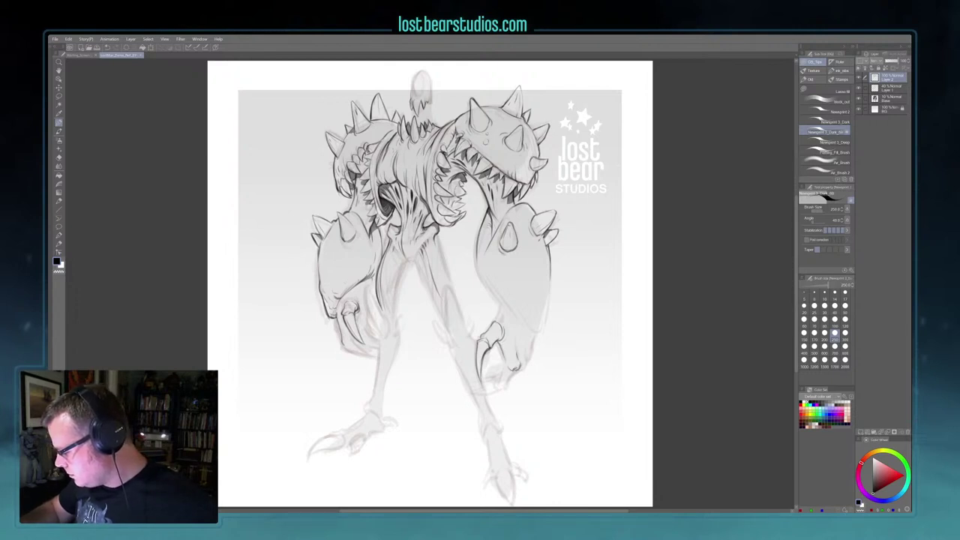
drag(517, 336, 516, 351)
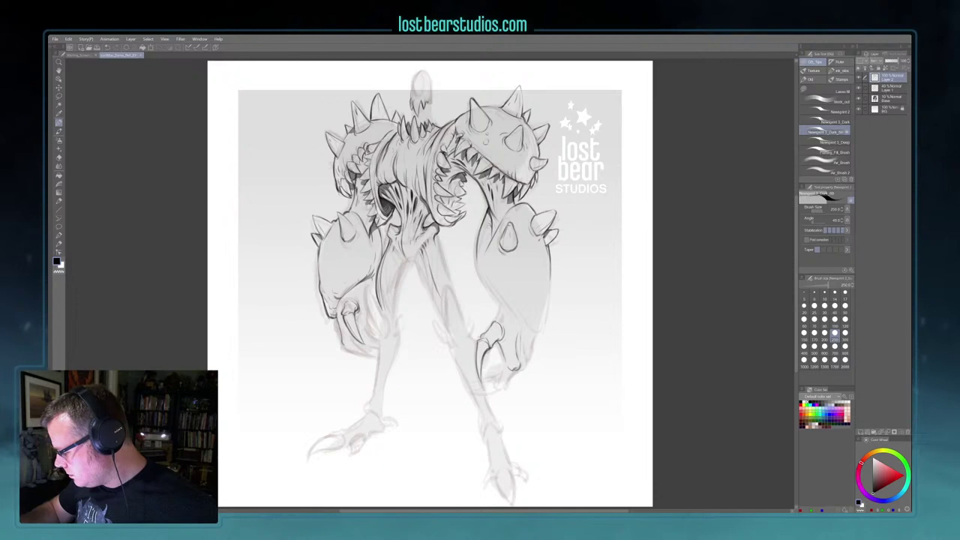
drag(524, 342, 522, 352)
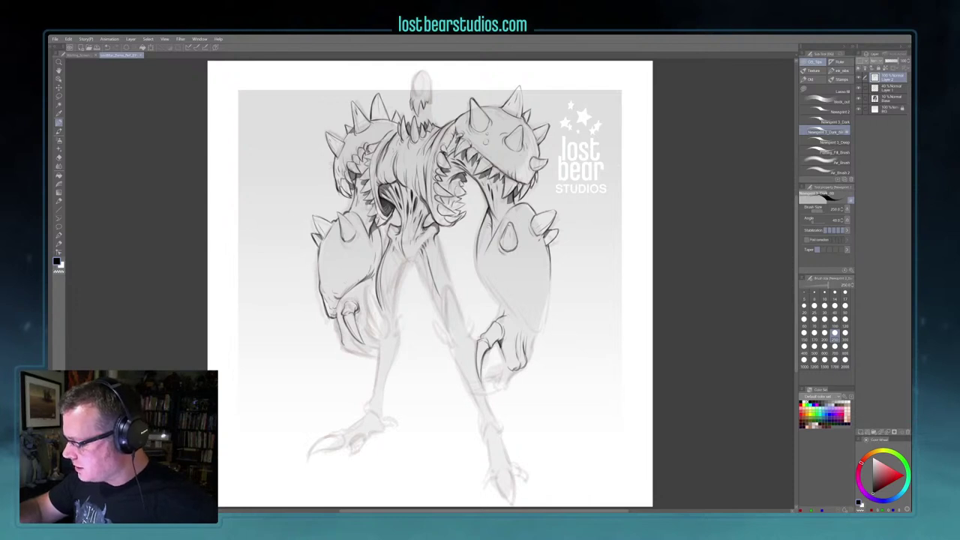
Step: Draw the thigh contours and the pointed knee spikes of the leg beside the larger arm's hand
drag(440, 316, 431, 291)
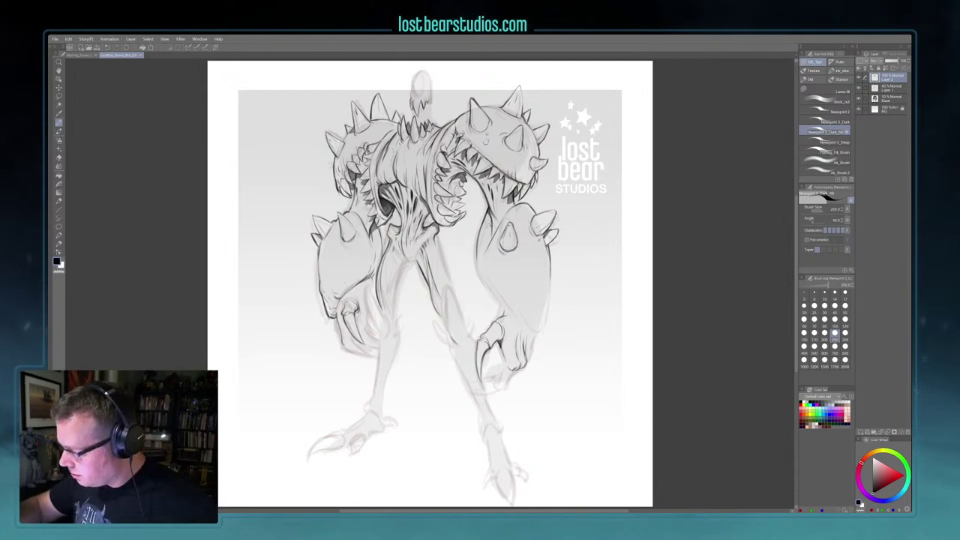
drag(446, 314, 450, 332)
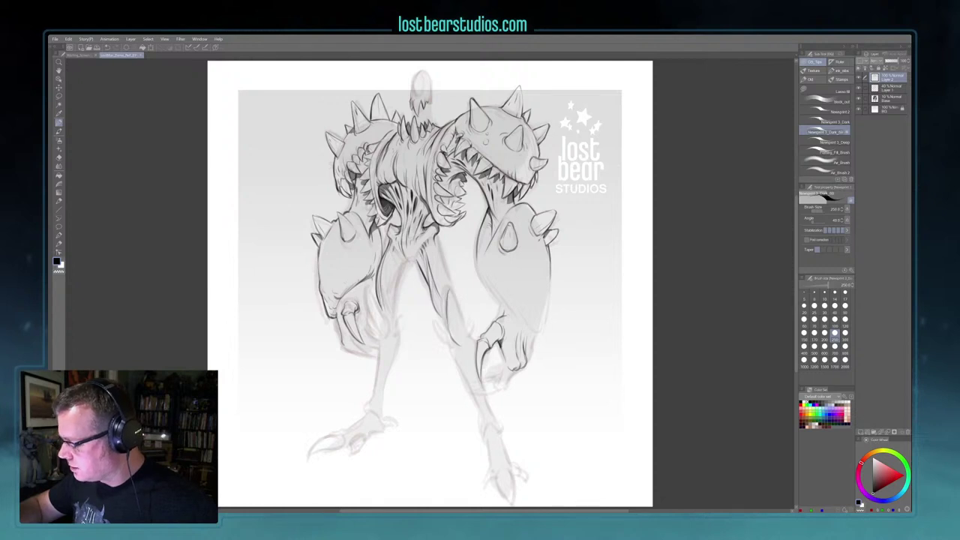
drag(452, 295, 460, 322)
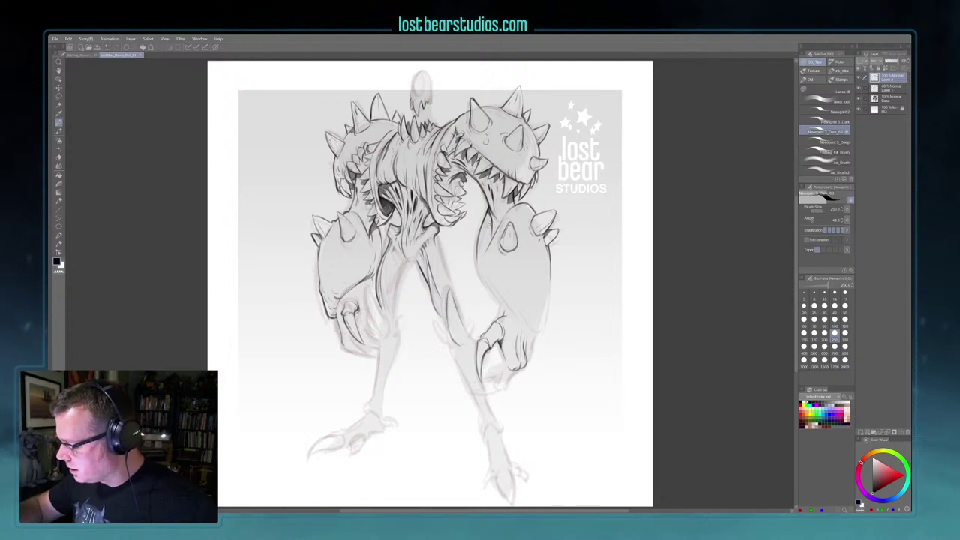
drag(447, 319, 453, 335)
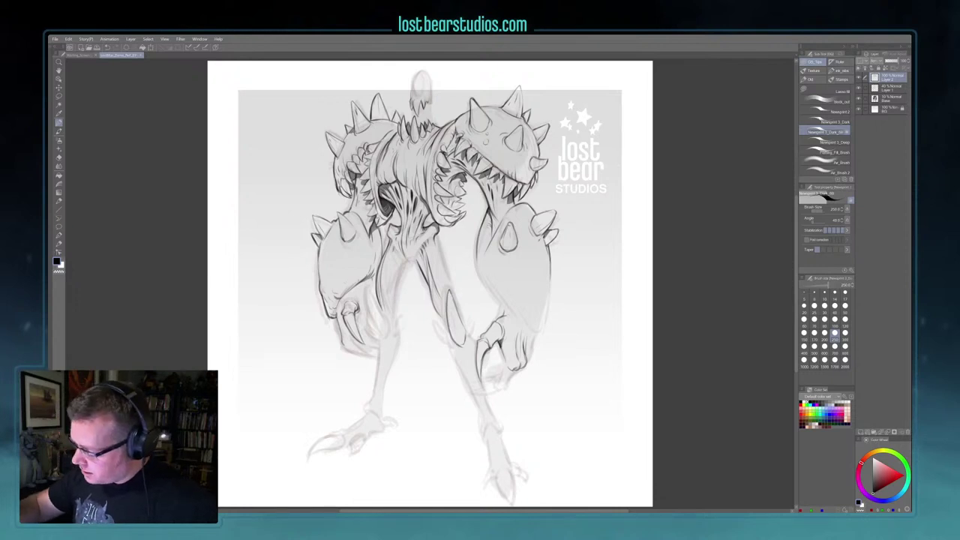
drag(452, 336, 458, 346)
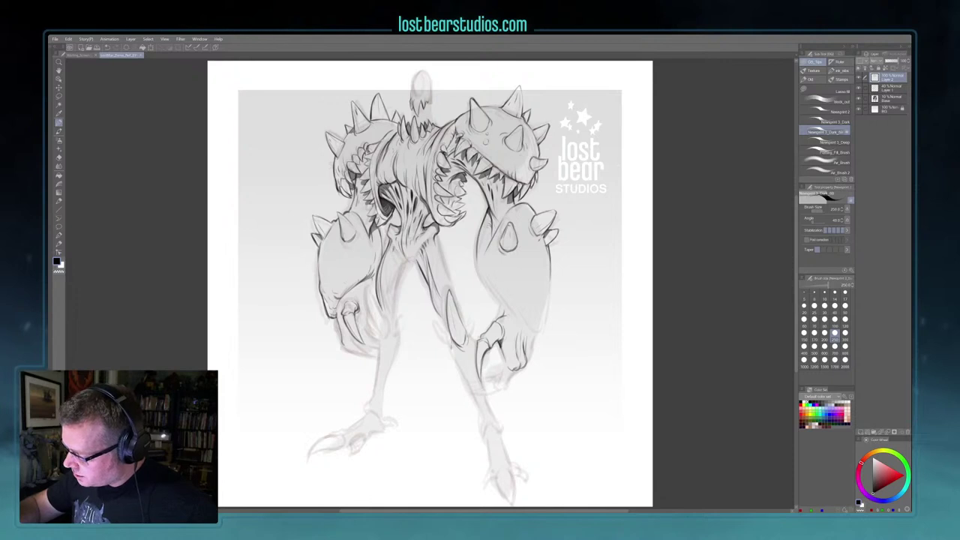
mouse_move(440, 340)
mouse_down()
mouse_move(451, 348)
mouse_move(449, 334)
mouse_up()
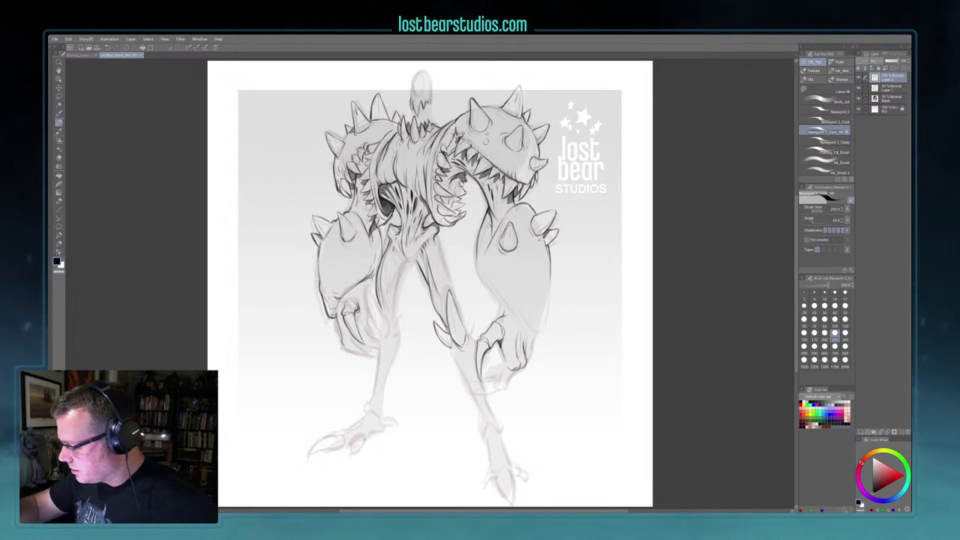
mouse_move(438, 246)
mouse_down()
mouse_move(465, 325)
mouse_move(472, 316)
mouse_up()
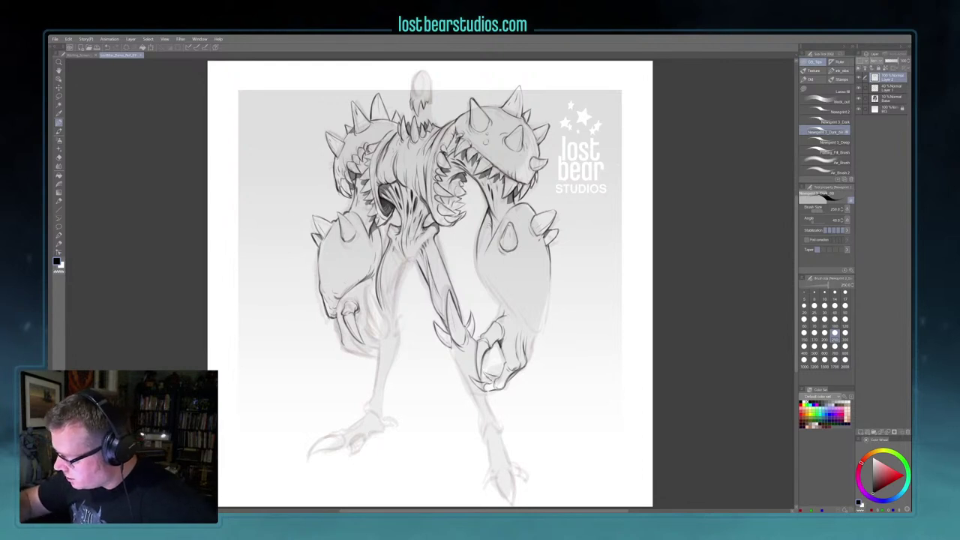
Step: Darken the hollow of the larger arm's hand and refine its finger edges and wrist contour
drag(493, 376, 501, 371)
key(c)
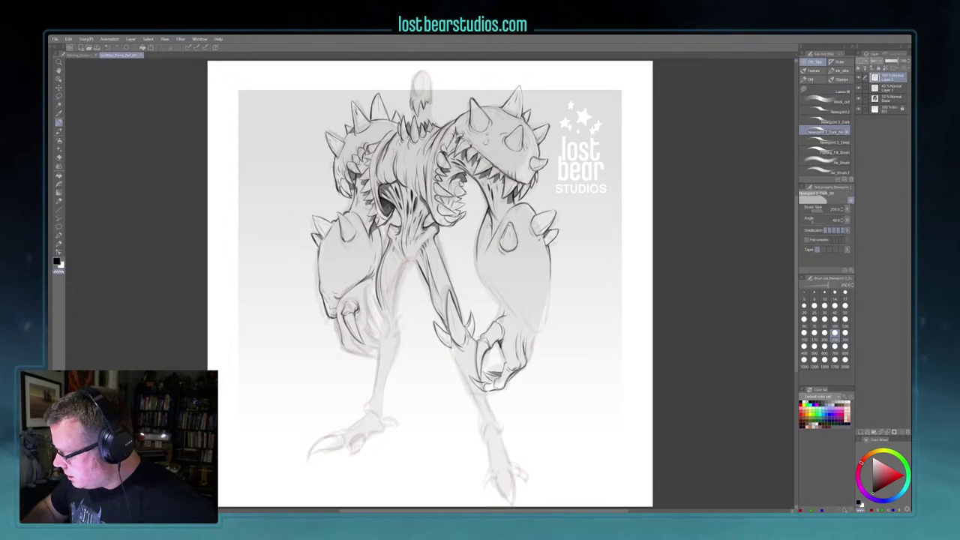
key(c)
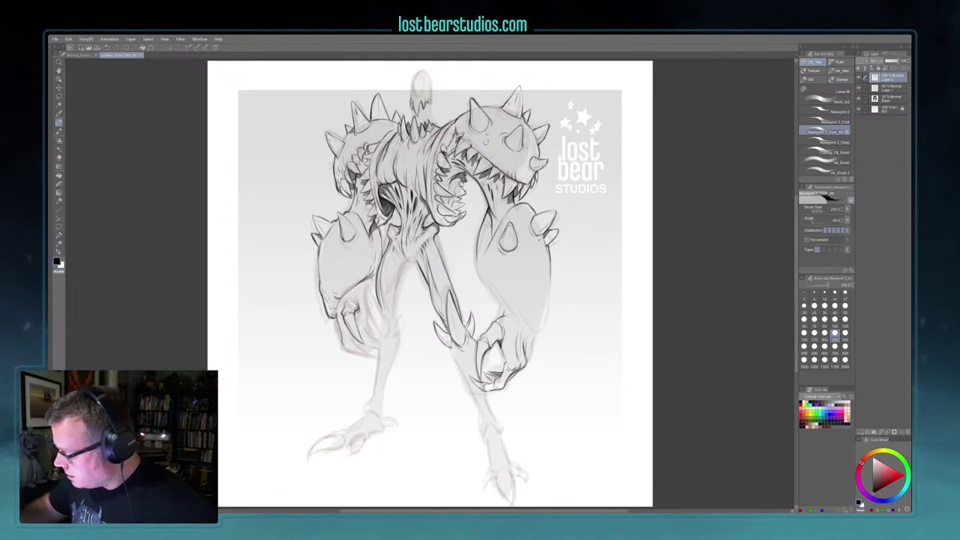
drag(484, 372, 491, 379)
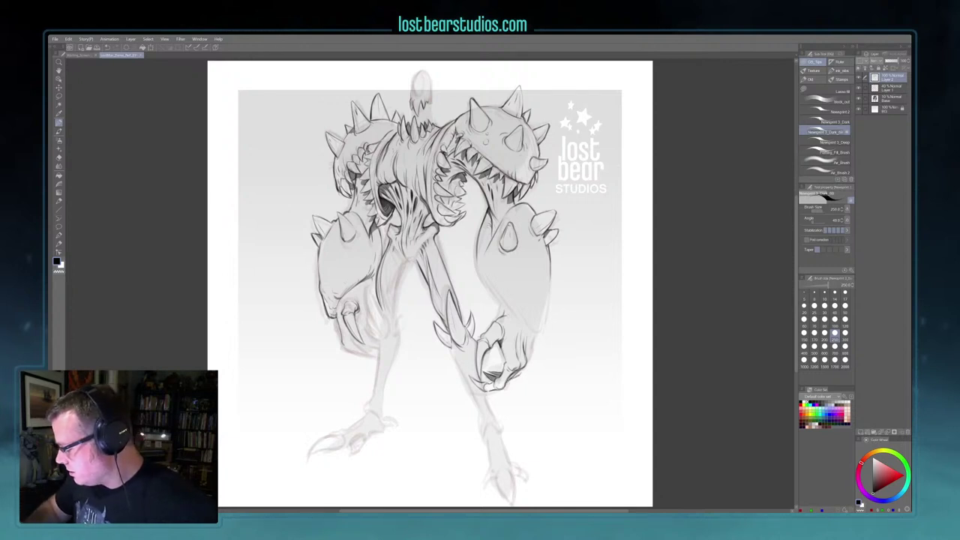
mouse_move(532, 356)
mouse_down()
mouse_move(527, 365)
mouse_move(531, 354)
mouse_up()
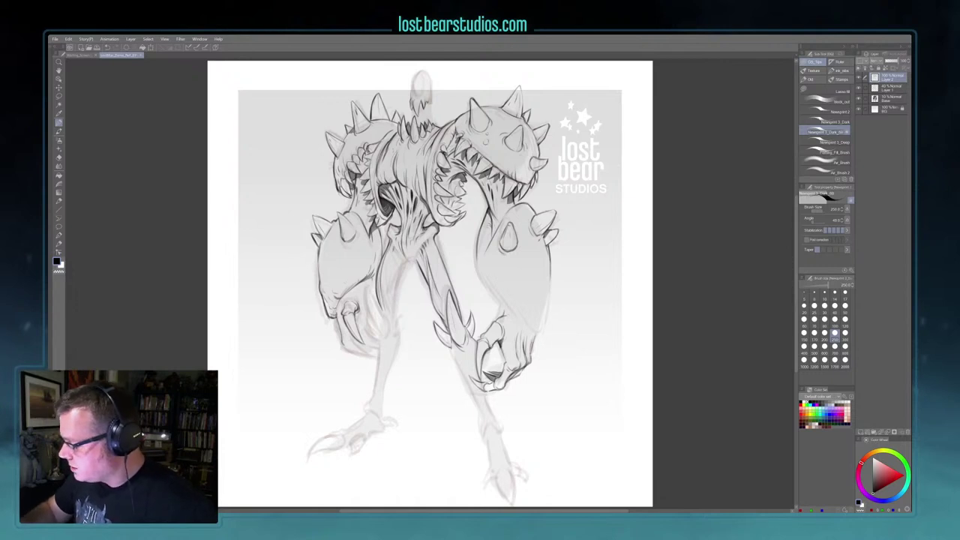
key(c)
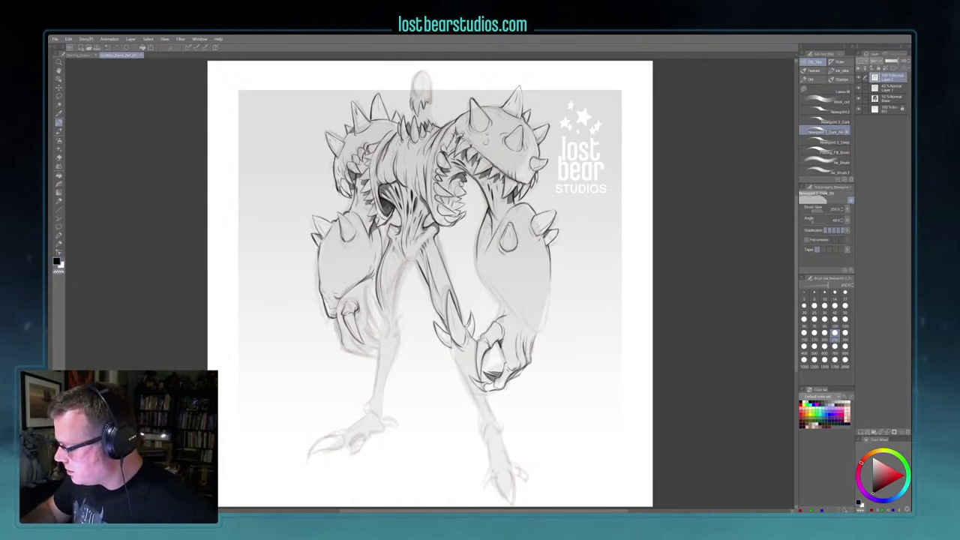
key(x)
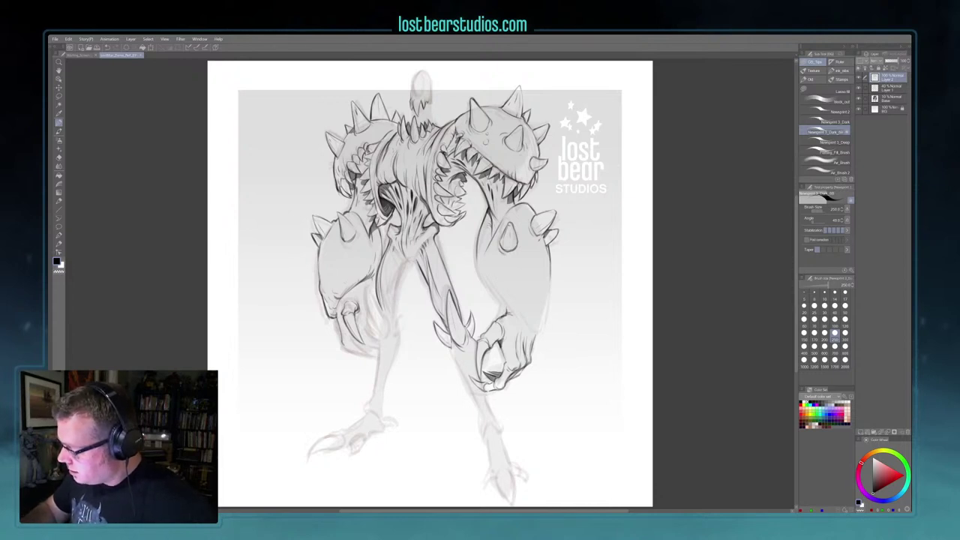
Step: Lasso the larger arm's drawn hand, move it up slightly to shorten the forearm, and deselect it
key(m)
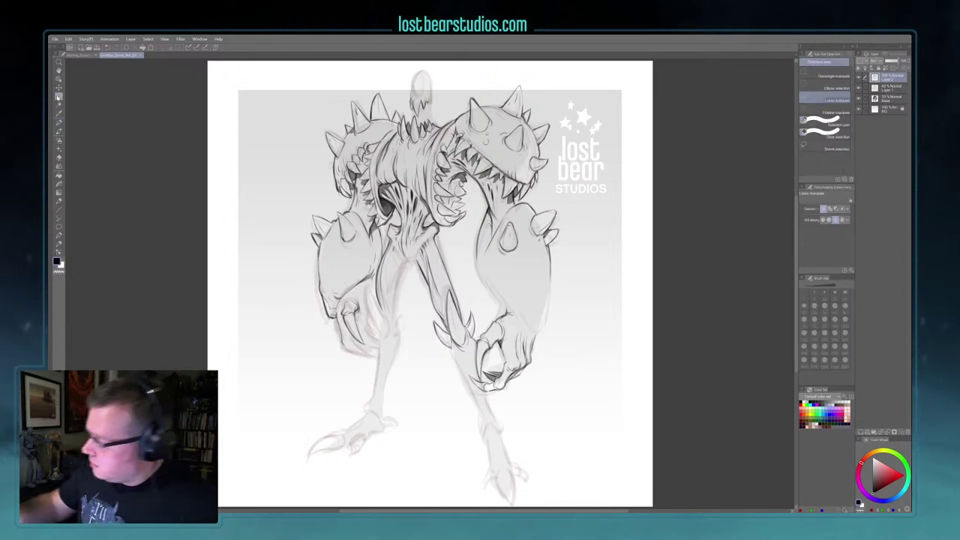
mouse_move(497, 303)
mouse_down()
mouse_move(475, 343)
mouse_move(548, 408)
mouse_move(552, 306)
mouse_up()
key(p)
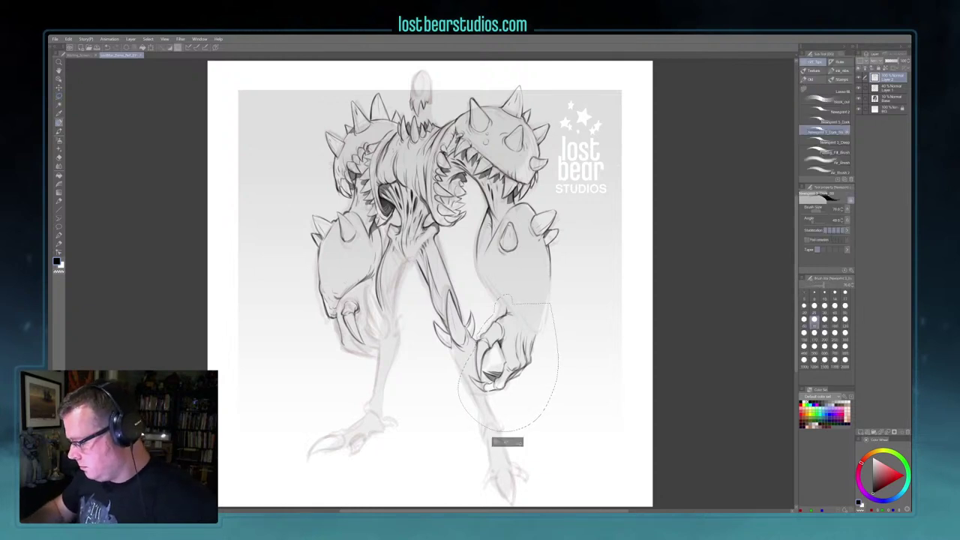
key(k)
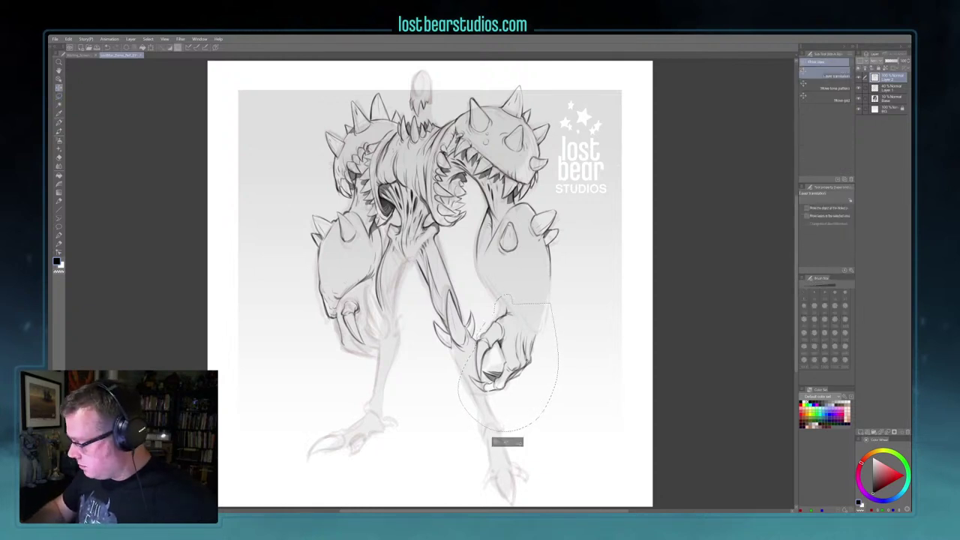
mouse_move(508, 353)
mouse_down()
mouse_move(512, 340)
mouse_move(502, 338)
mouse_up()
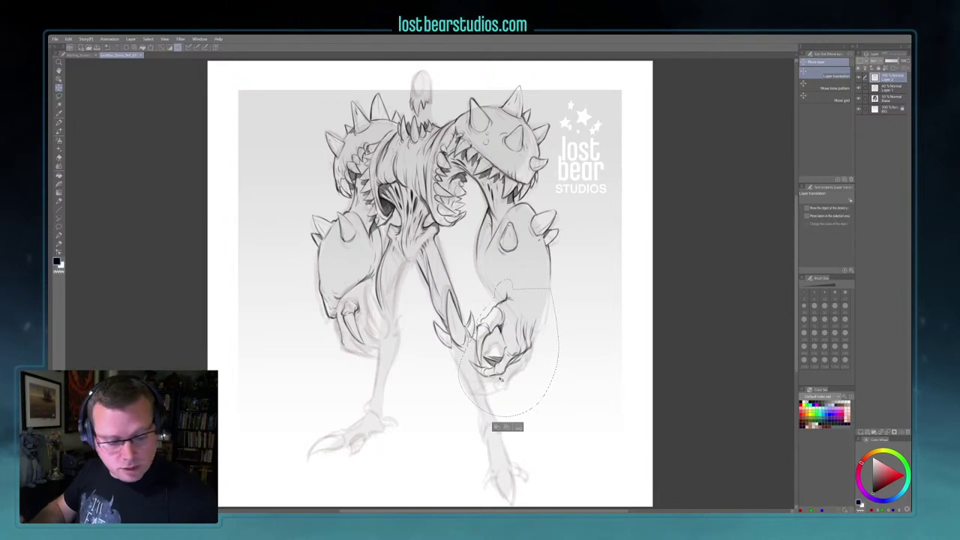
key(ctrl+d)
Step: Draw the remaining fingers of the smaller arm's hand and the adjacent leg's knee spikes, raising the brush size to 200
click(60, 126)
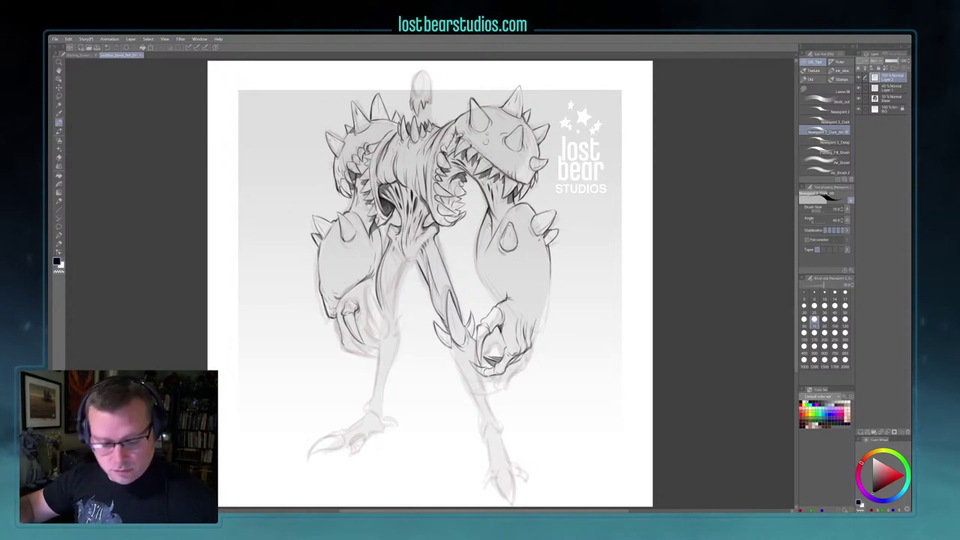
key(bracketright)
key(bracketright)
key(bracketright)
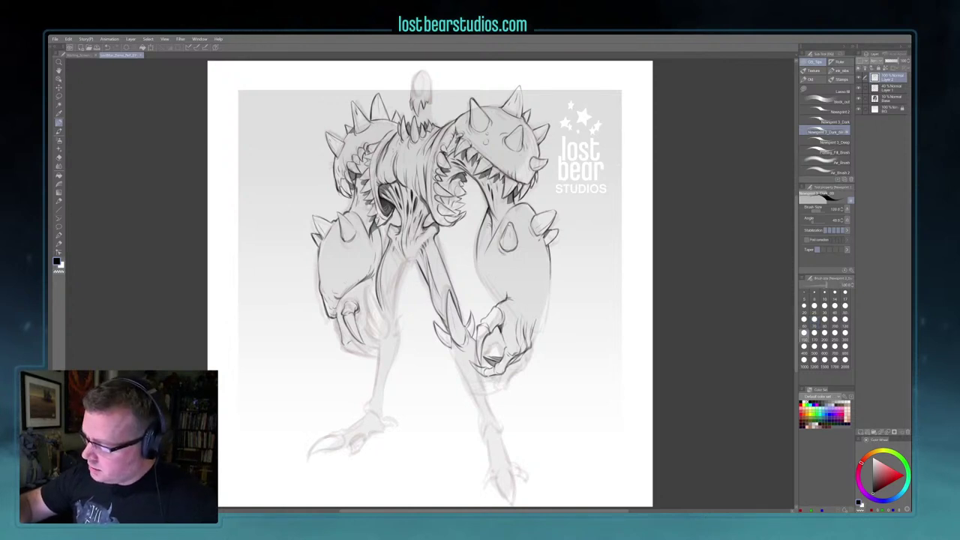
key(bracketright)
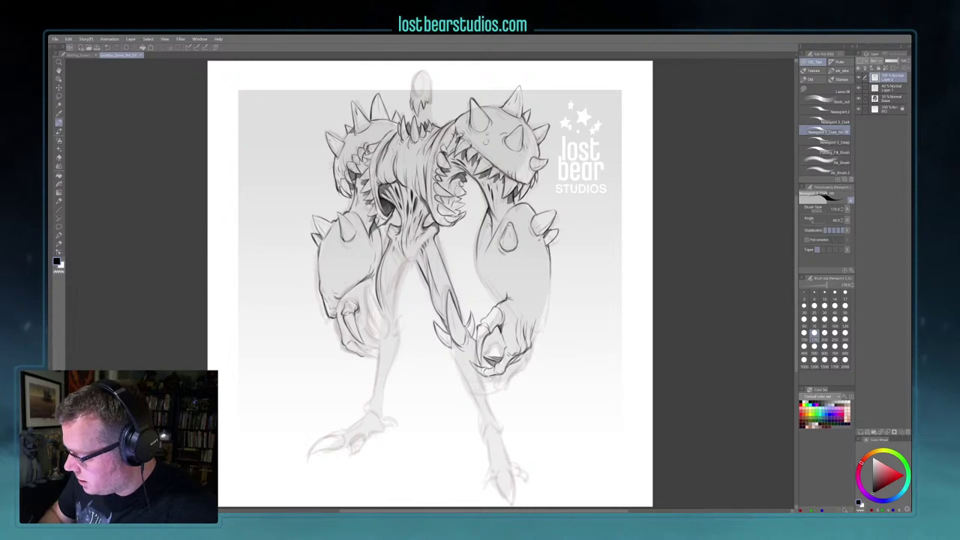
key(c)
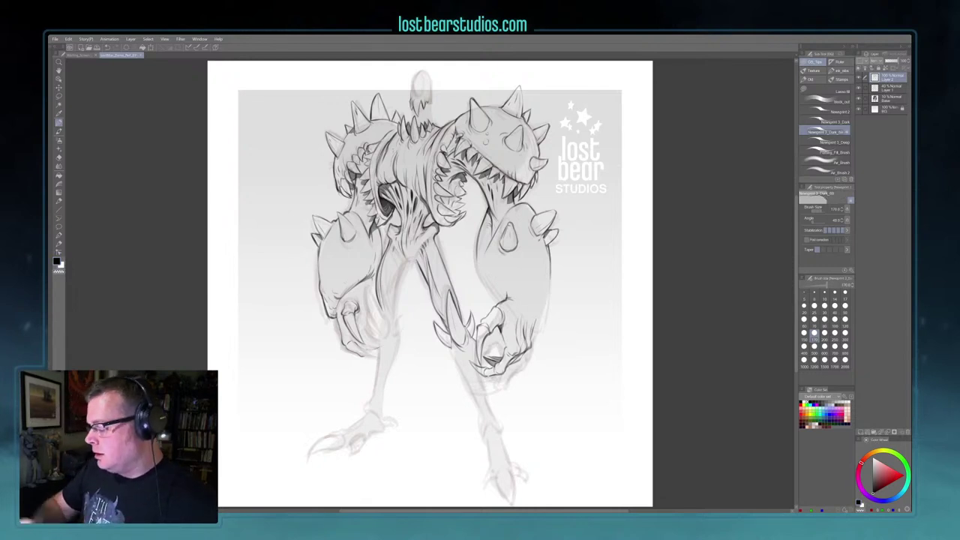
key(bracketright)
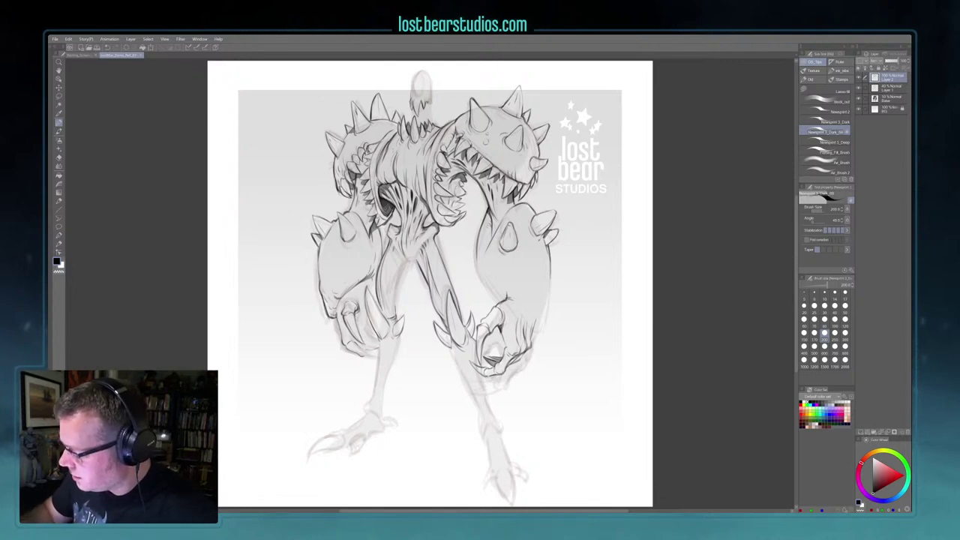
Step: Draw the inner thigh contour of the leg beside the smaller arm, from the crotch down towards the knee
drag(396, 283, 395, 306)
drag(406, 264, 396, 299)
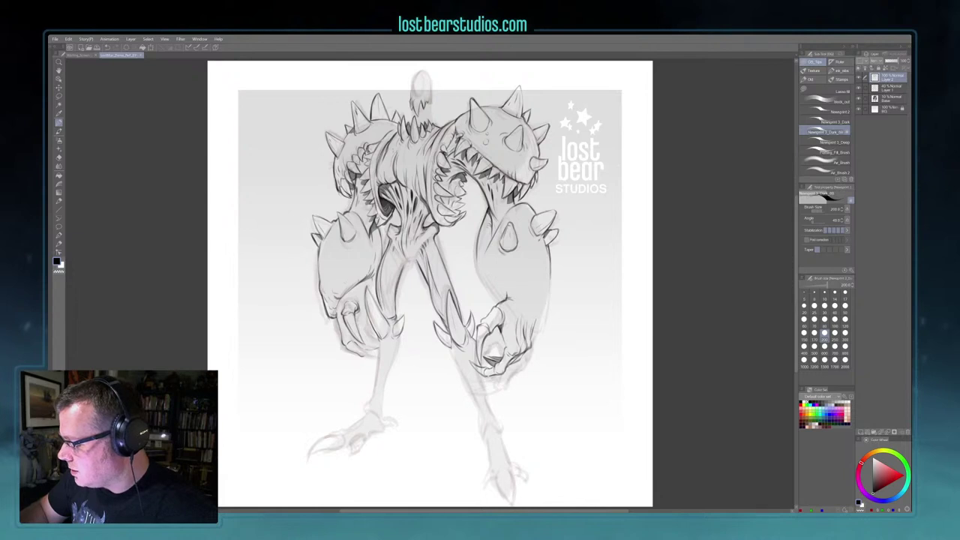
mouse_move(405, 264)
mouse_down()
mouse_move(397, 293)
mouse_move(403, 276)
mouse_up()
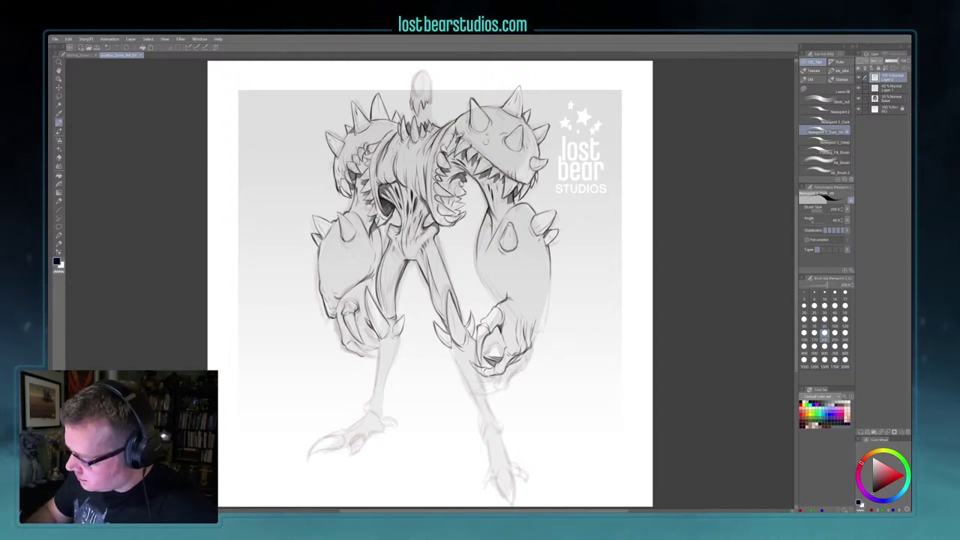
Step: Draw the shin and ankle of the leg beside the smaller arm, clean up their edges and touch up the hand's lower finger
mouse_move(379, 339)
mouse_down()
mouse_move(372, 418)
mouse_move(383, 389)
mouse_move(384, 408)
mouse_up()
drag(392, 360, 385, 398)
drag(400, 341, 385, 378)
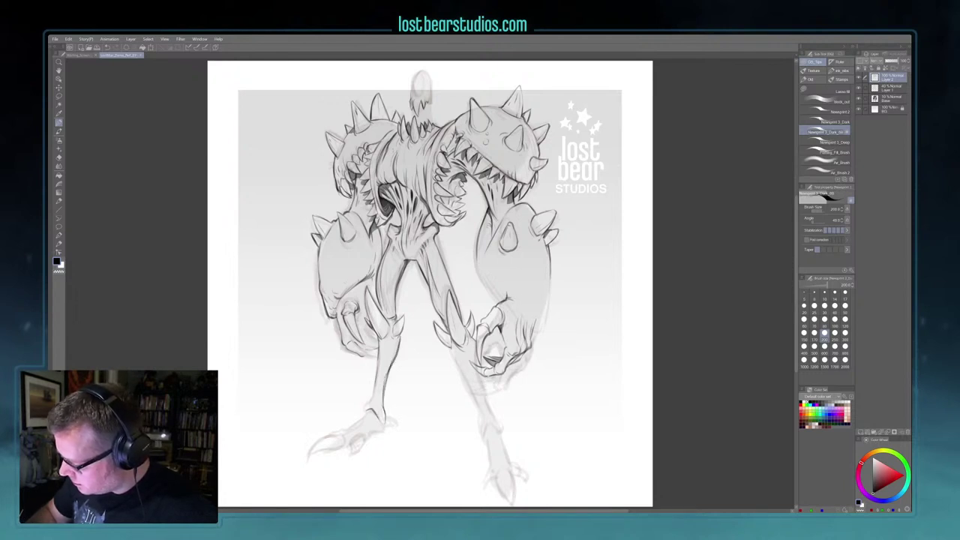
drag(381, 339, 378, 360)
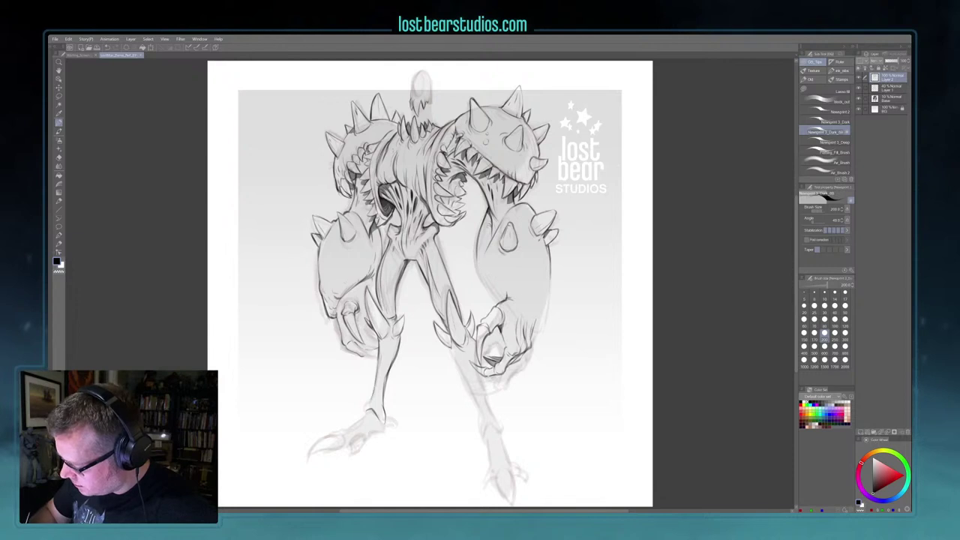
drag(368, 403, 364, 414)
key(c)
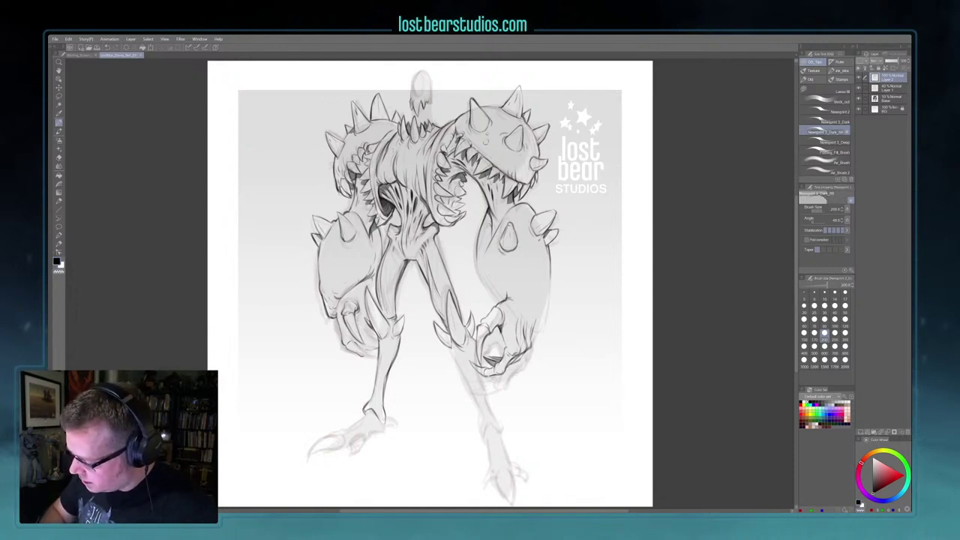
key(x)
drag(367, 412, 355, 423)
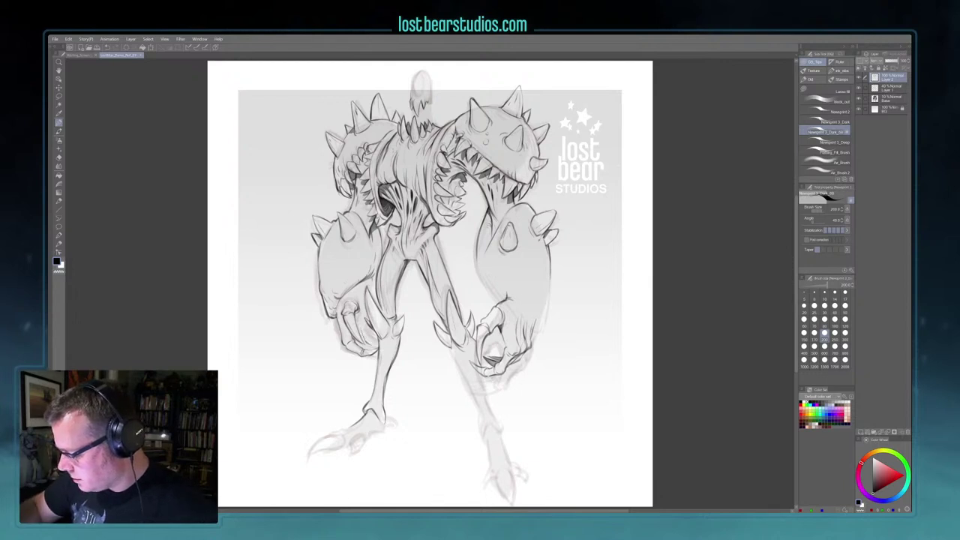
drag(364, 324, 371, 340)
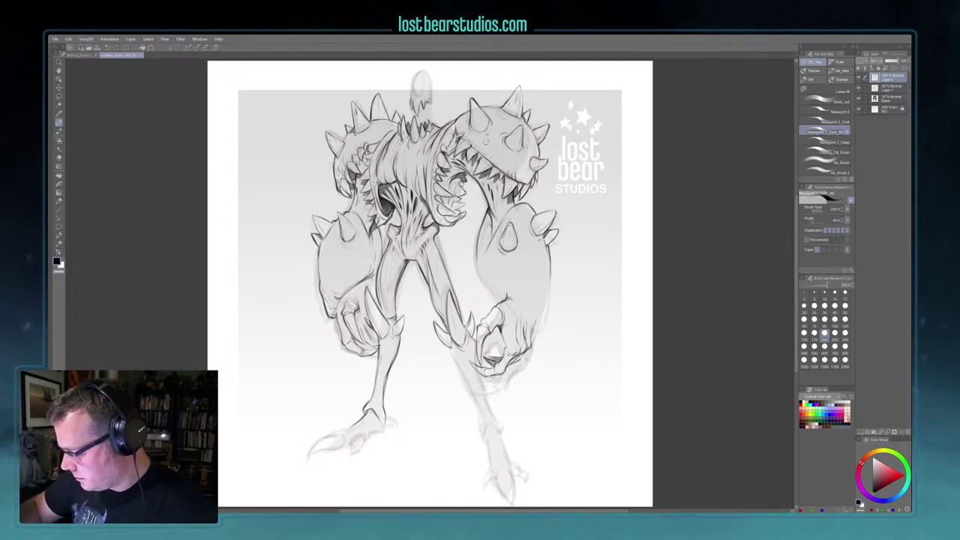
Step: Redraw the larger arm's forearm with a pointed edge overlapping the wrist, darken its contours and clean up the hand lines below it
key(c)
key(c)
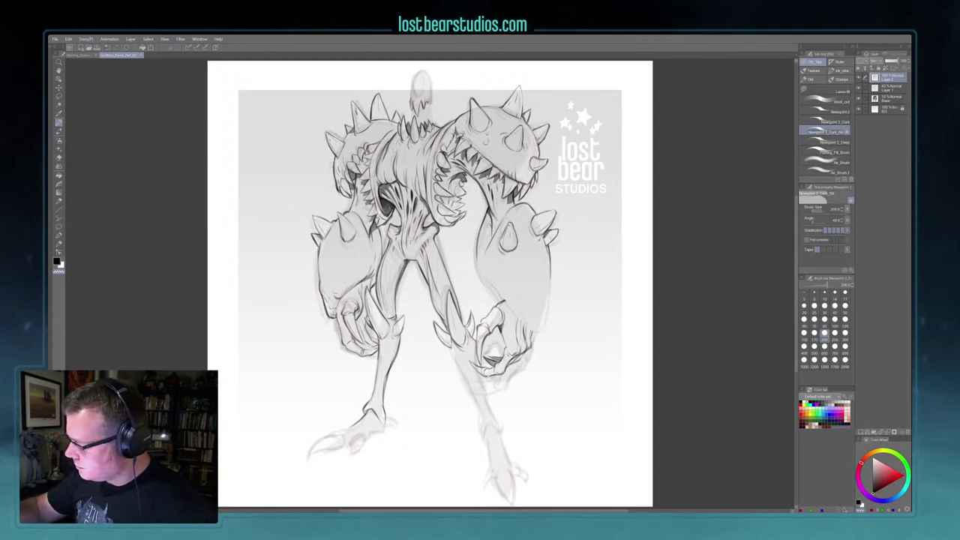
drag(503, 299, 526, 326)
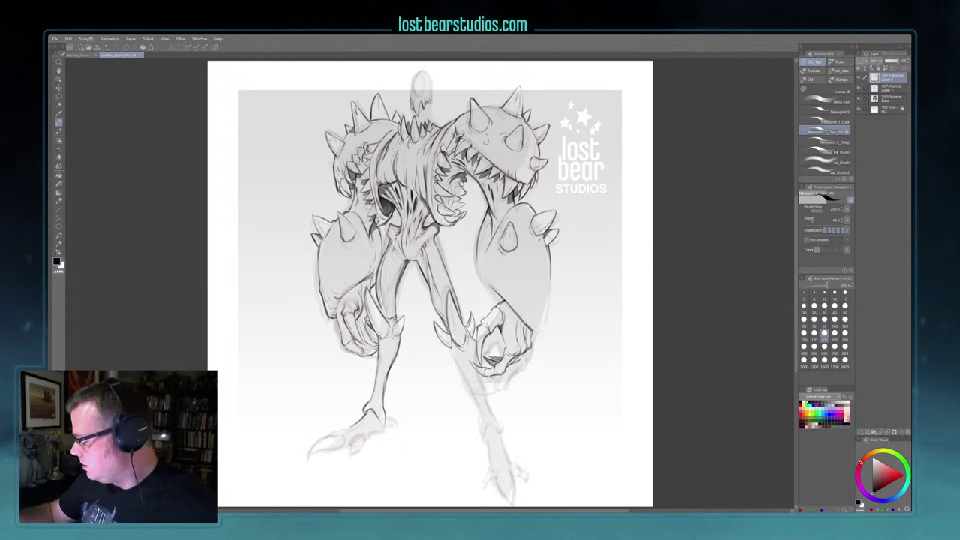
drag(550, 271, 542, 328)
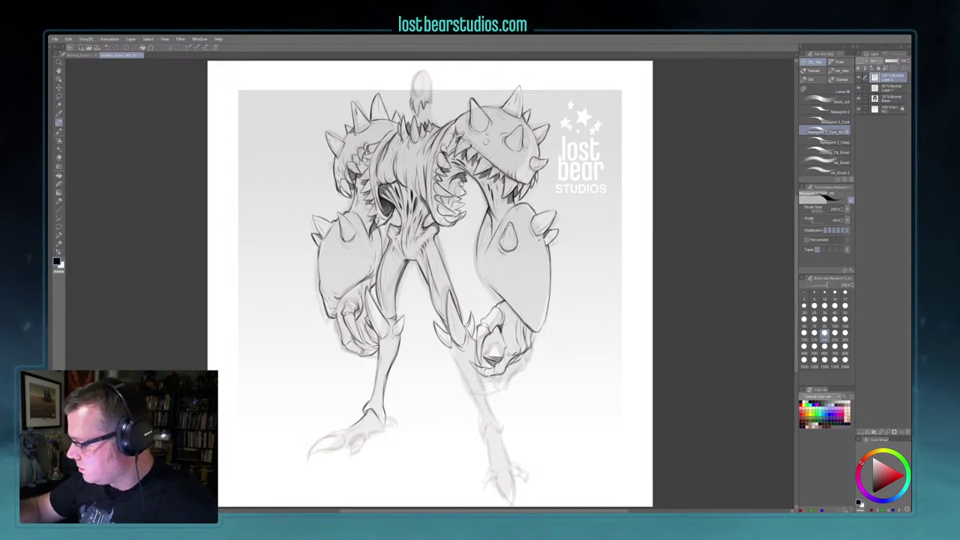
drag(481, 275, 498, 293)
drag(476, 258, 480, 273)
drag(491, 232, 488, 246)
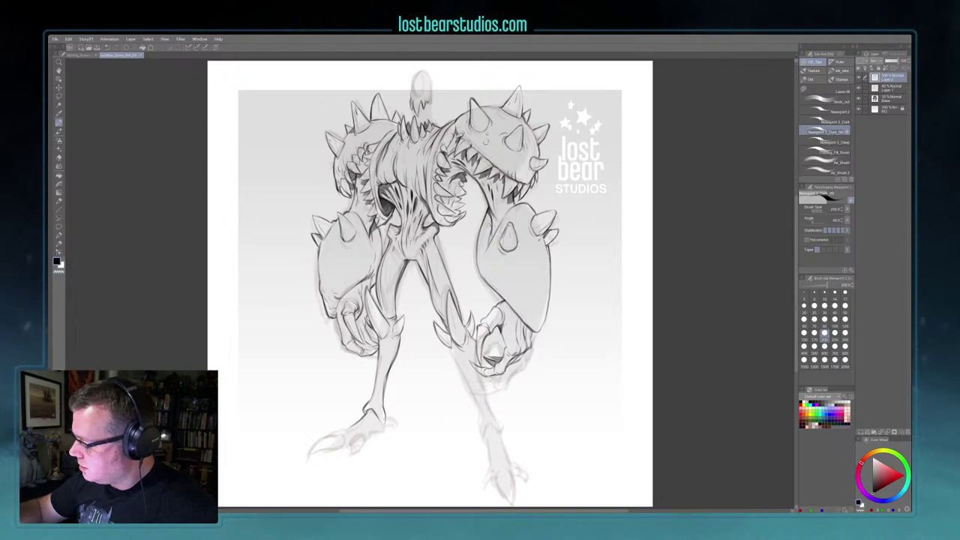
drag(493, 290, 530, 332)
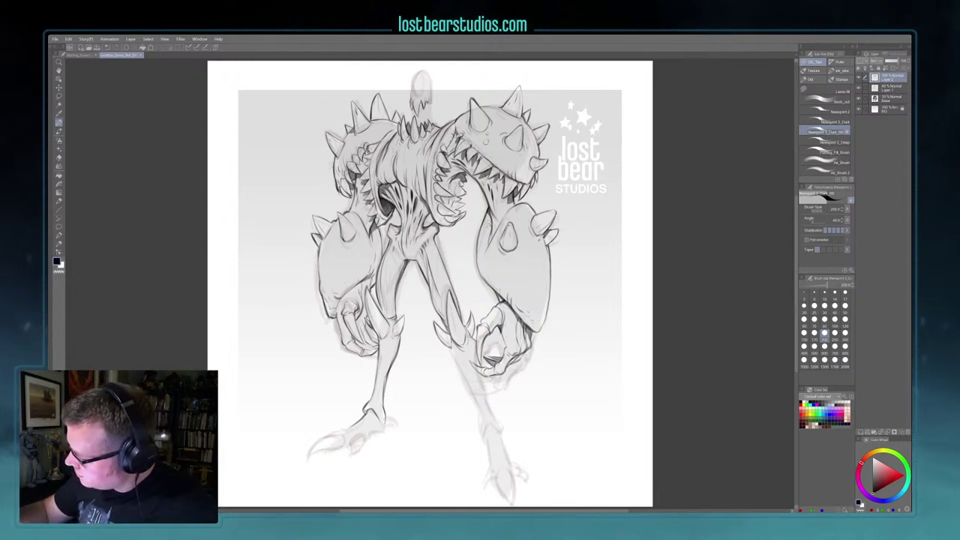
key(c)
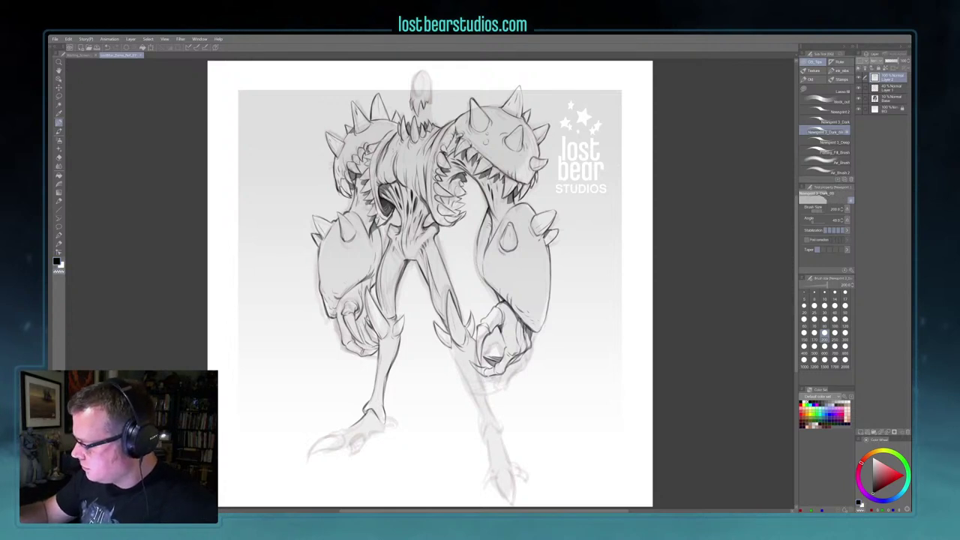
Step: Draw the lower leg beside the larger arm and the clawed foot of the leg beside the smaller arm
key(x)
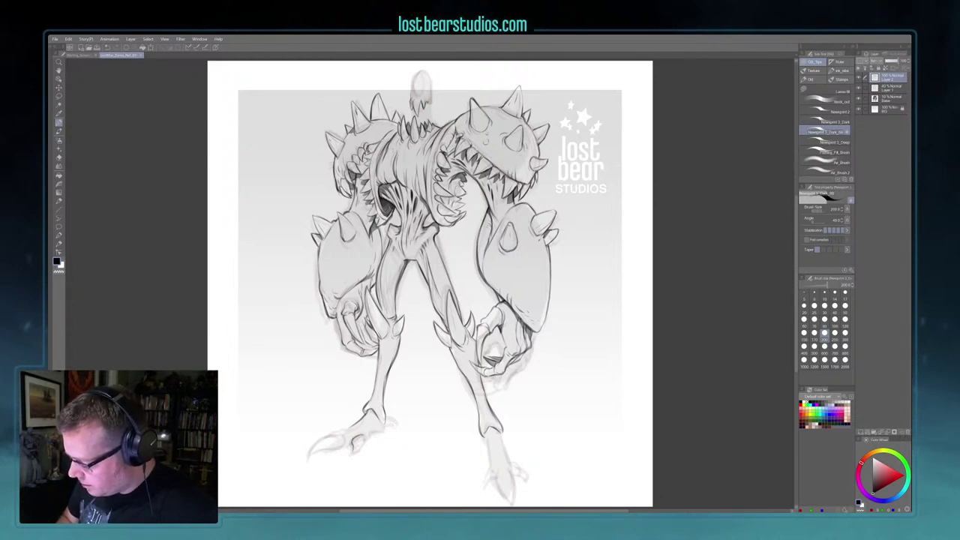
drag(364, 442, 355, 454)
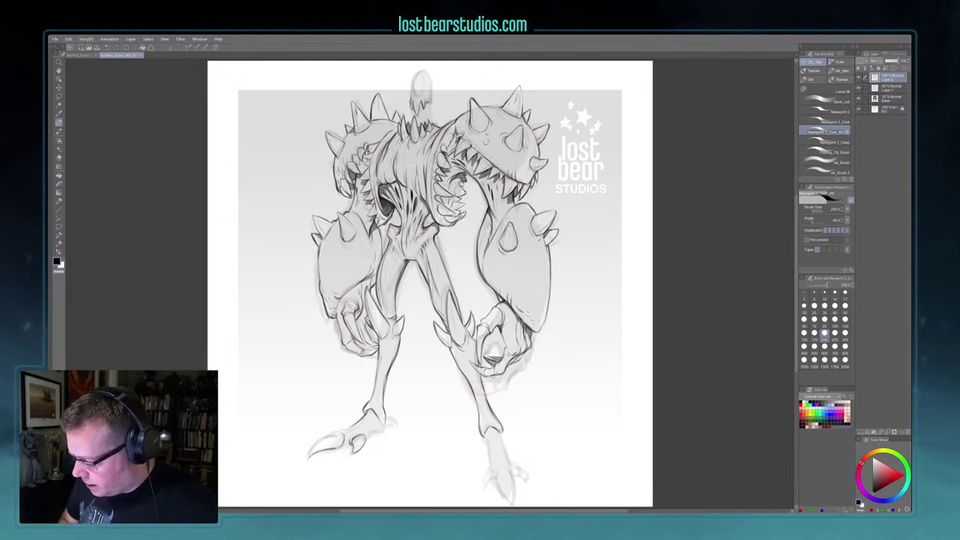
mouse_move(314, 448)
mouse_down()
mouse_move(336, 434)
mouse_move(326, 436)
mouse_up()
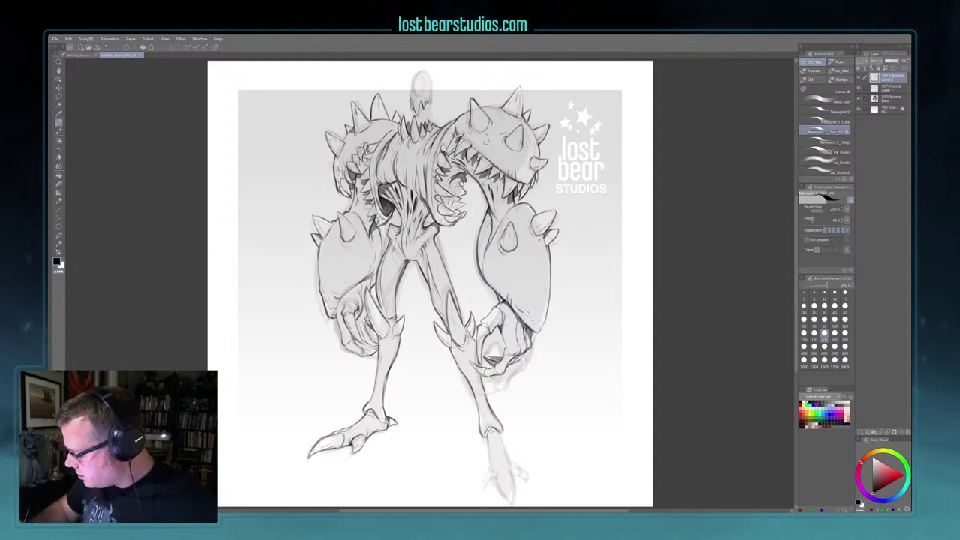
Step: Draw the claws of the foot beneath the larger arm and the one-eyed head above the torso
mouse_move(498, 467)
mouse_down()
mouse_move(509, 466)
mouse_move(504, 493)
mouse_move(514, 501)
mouse_move(514, 487)
mouse_up()
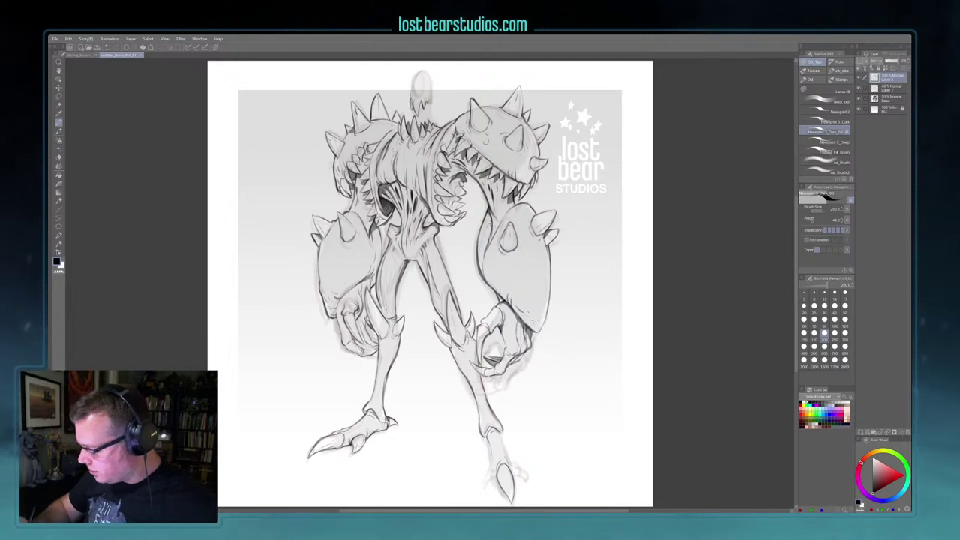
drag(492, 460, 485, 475)
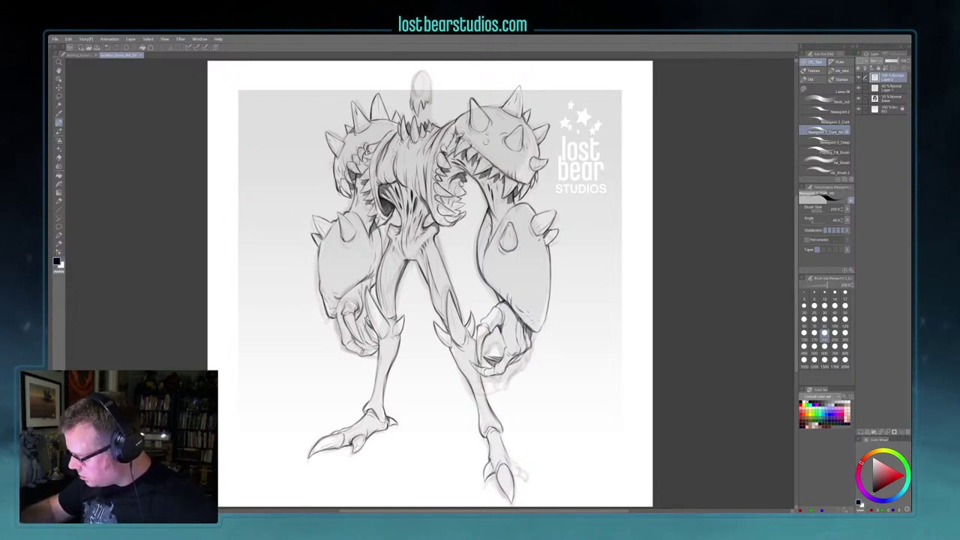
mouse_move(515, 461)
mouse_down()
mouse_move(524, 477)
mouse_move(515, 469)
mouse_up()
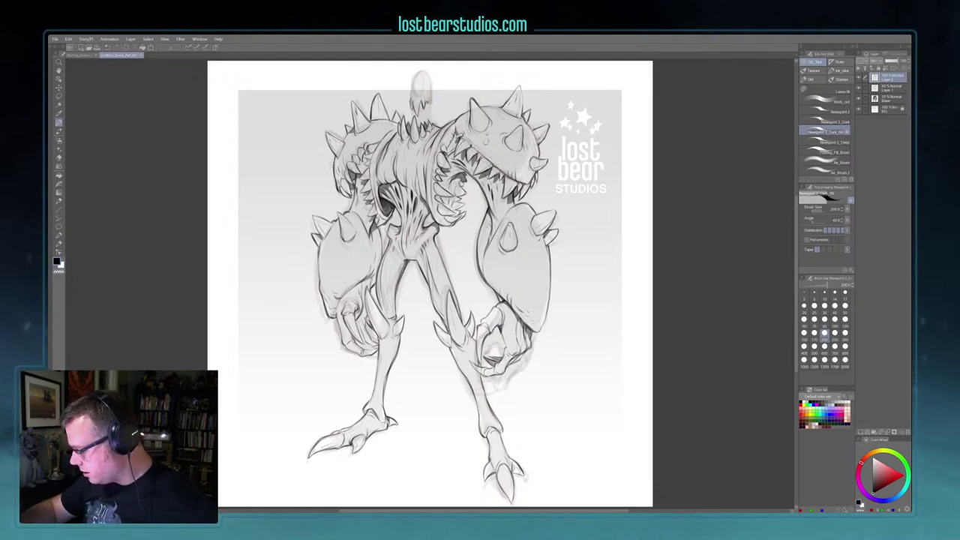
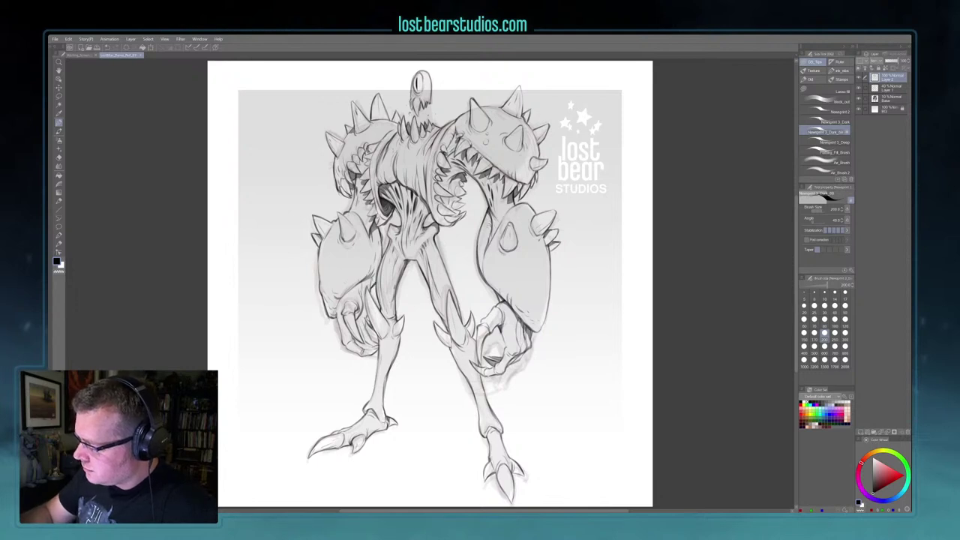
key(c)
key(c)
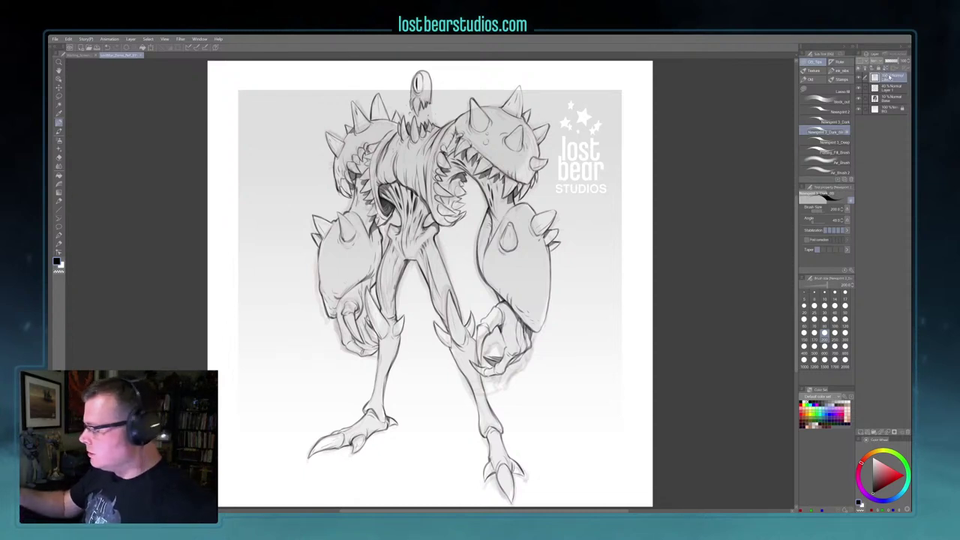
Step: Add a new layer above the line art and set up the fill brush in light red at size 100
click(861, 432)
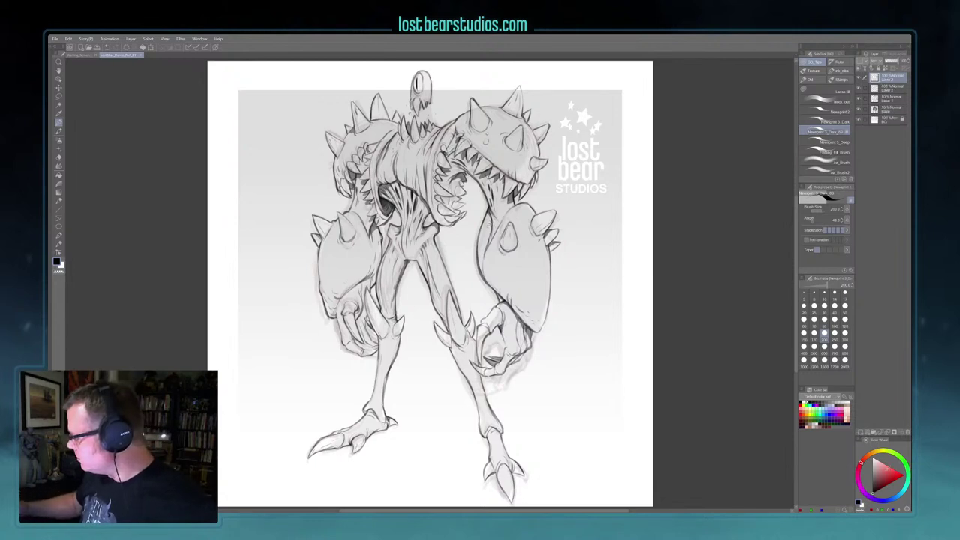
click(889, 468)
click(824, 151)
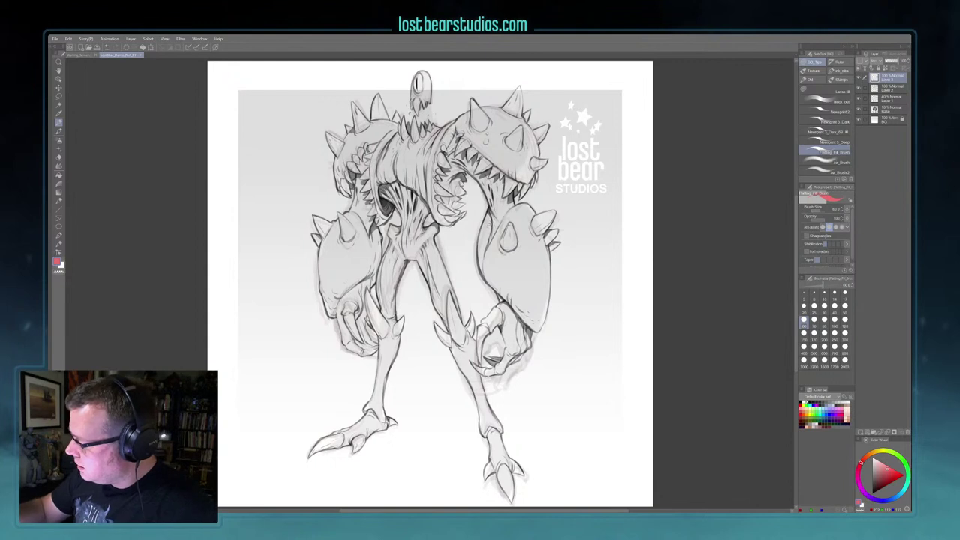
click(835, 319)
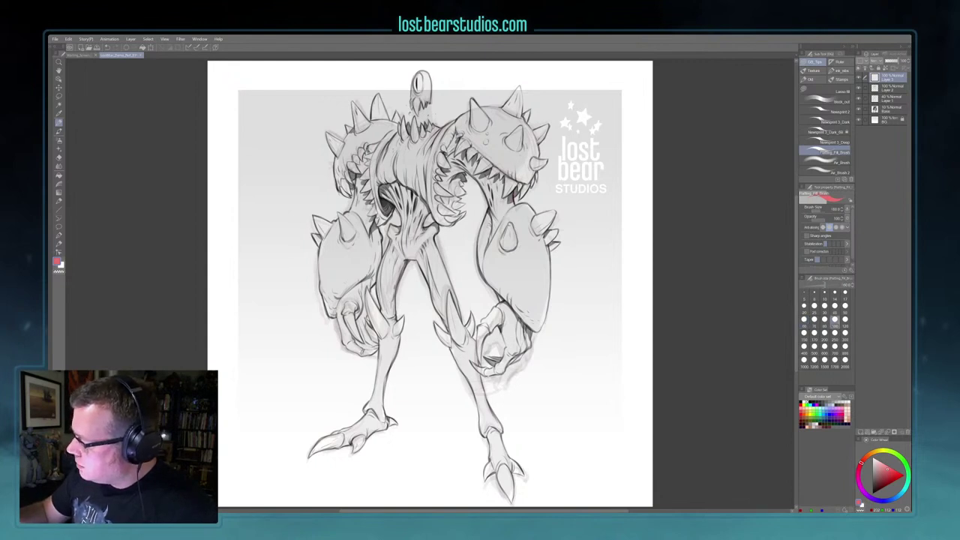
Step: Mark red seam lines across both arms between the shoulder and forearm pieces, raising the brush size to 170
mouse_move(511, 203)
mouse_down()
mouse_move(492, 231)
mouse_move(505, 207)
mouse_up()
key(bracketright)
key(bracketright)
key(bracketright)
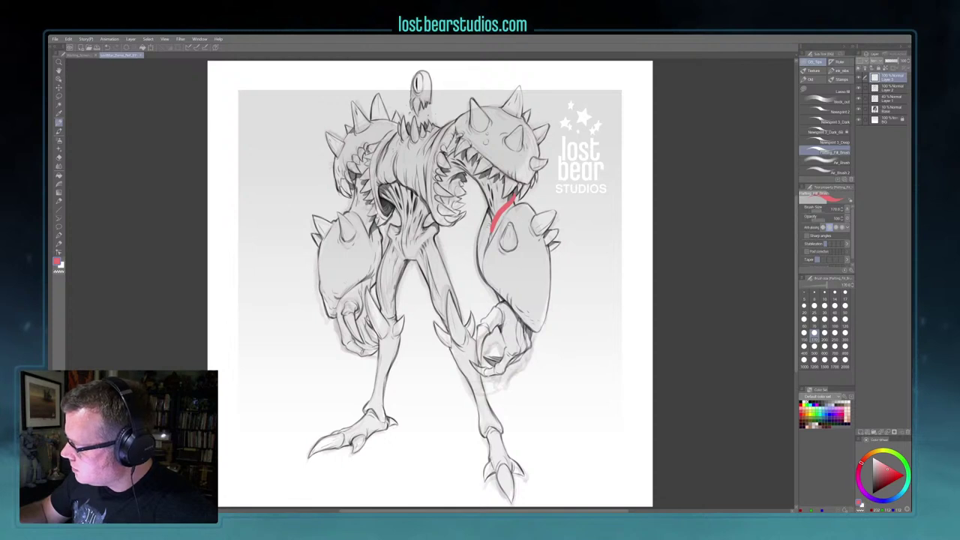
drag(484, 196, 494, 213)
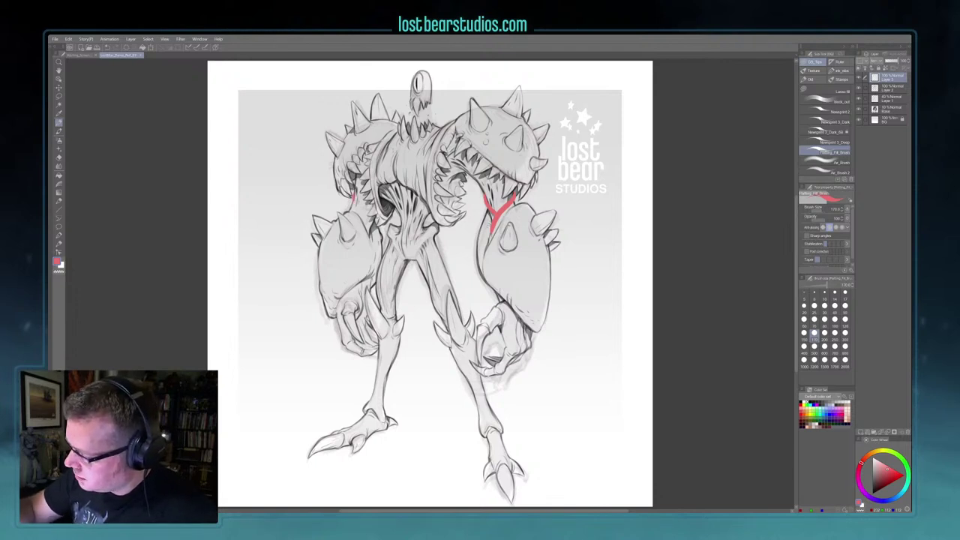
drag(351, 198, 373, 228)
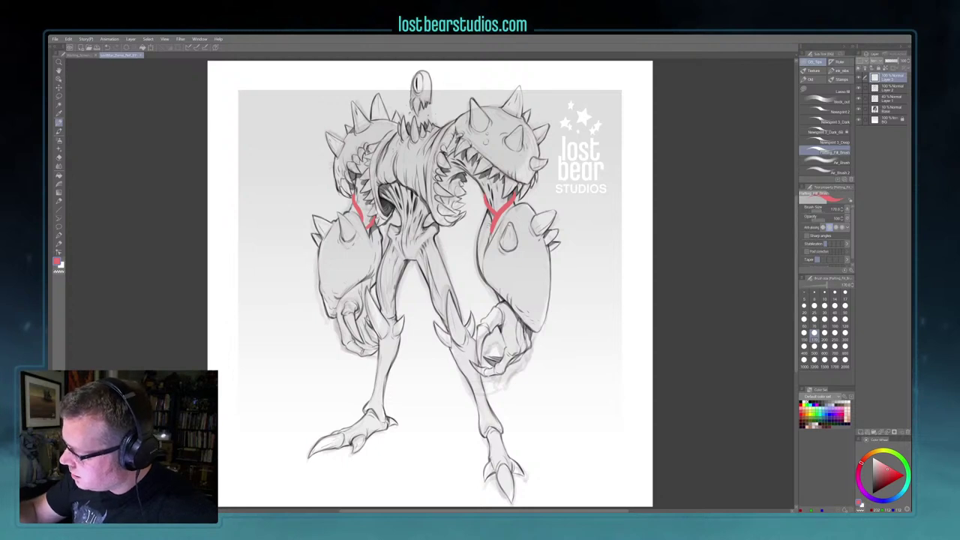
Step: Mark red seam lines across both shoulders at the chest and across the two thighs
click(413, 157)
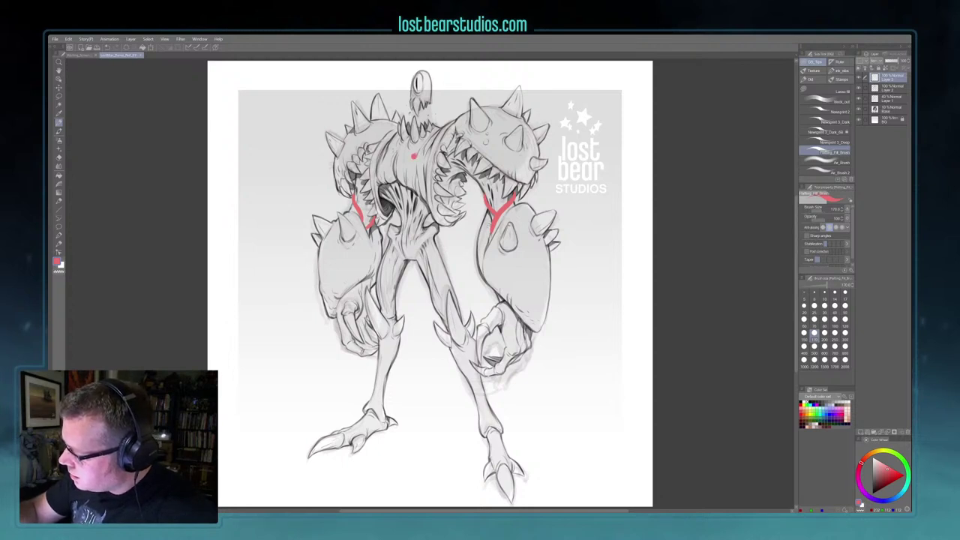
drag(413, 156, 455, 115)
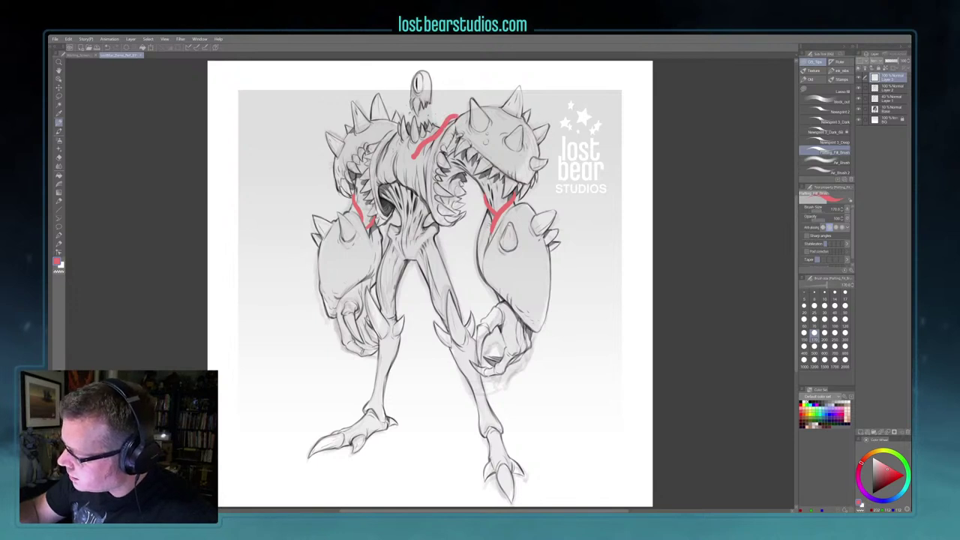
drag(391, 145, 387, 124)
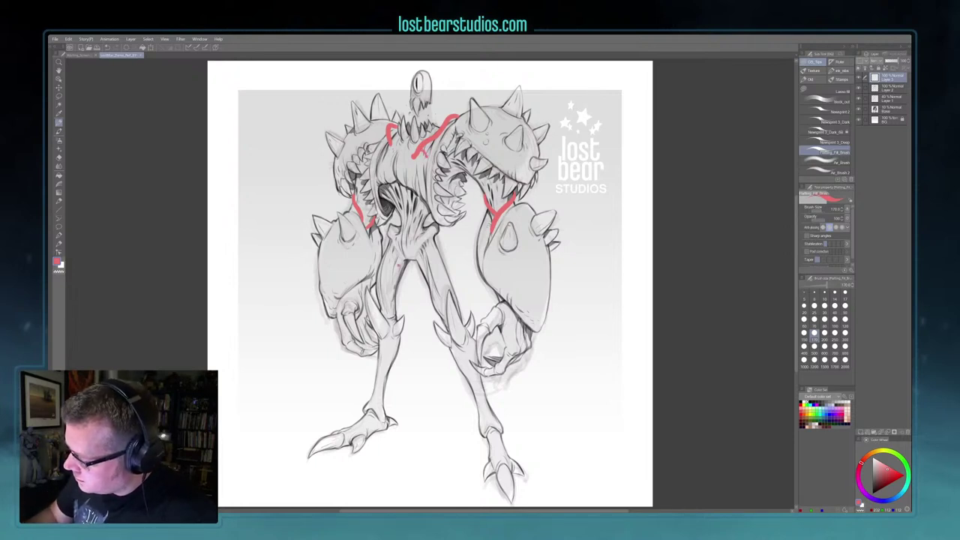
drag(398, 266, 375, 294)
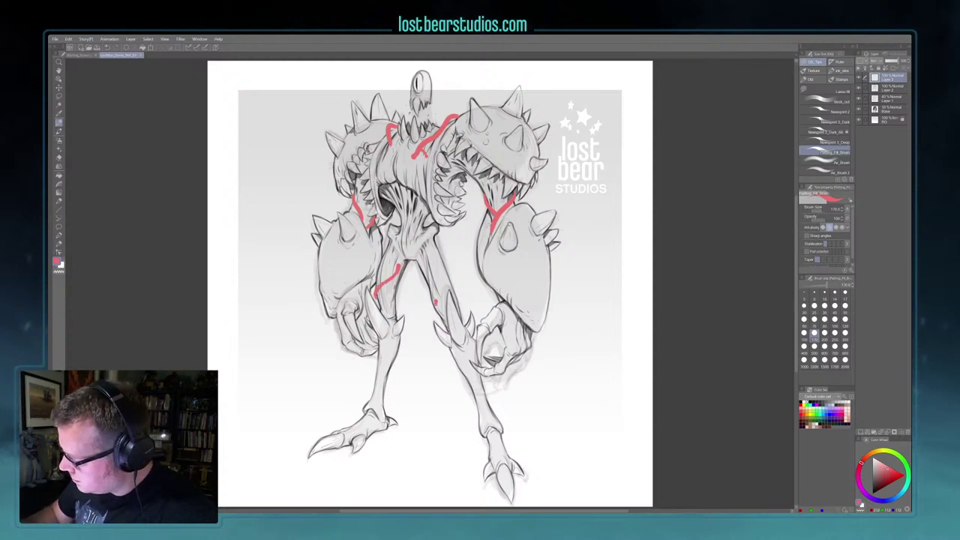
drag(435, 303, 441, 322)
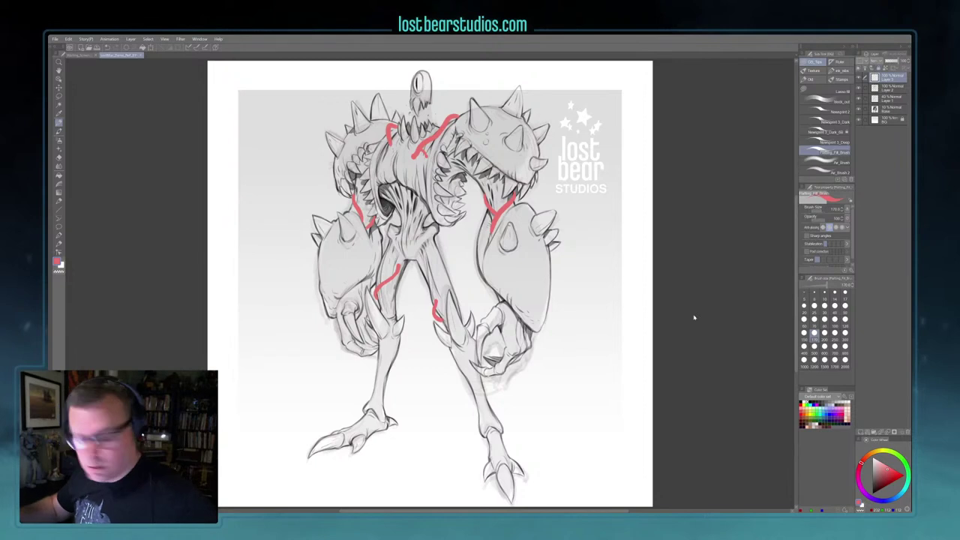
Step: Lighten the red seam lines by raising their luminosity, and switch to the dark line brush in black at size 70
key(ctrl+u)
click(601, 497)
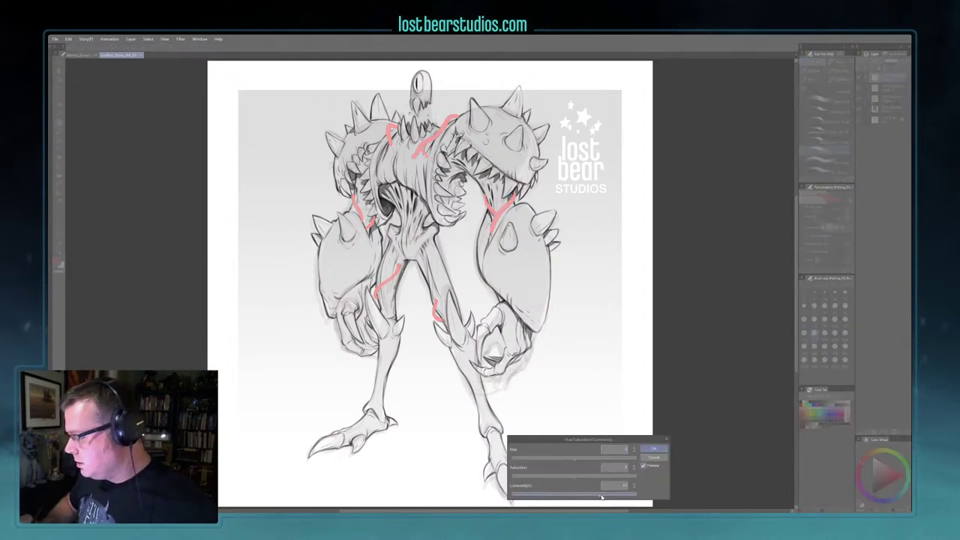
click(654, 449)
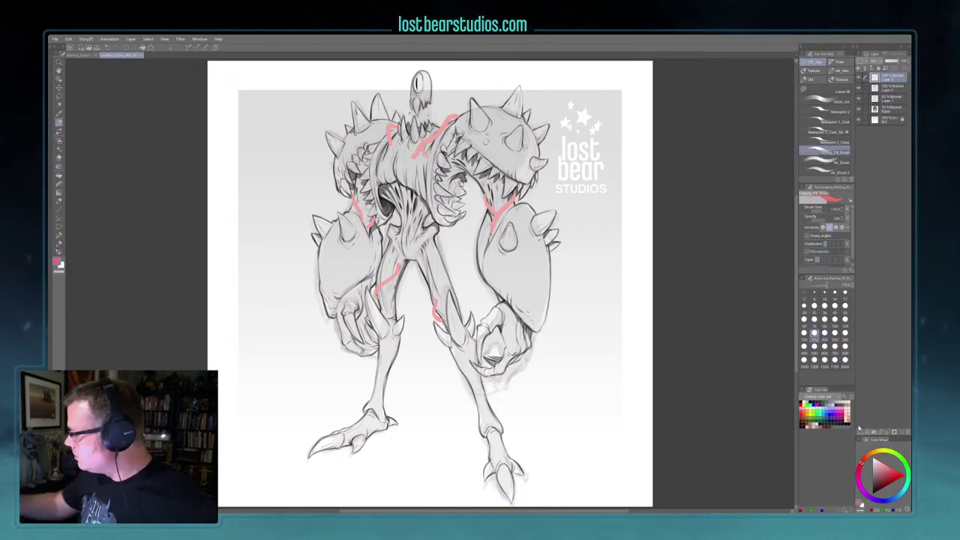
click(841, 133)
click(873, 492)
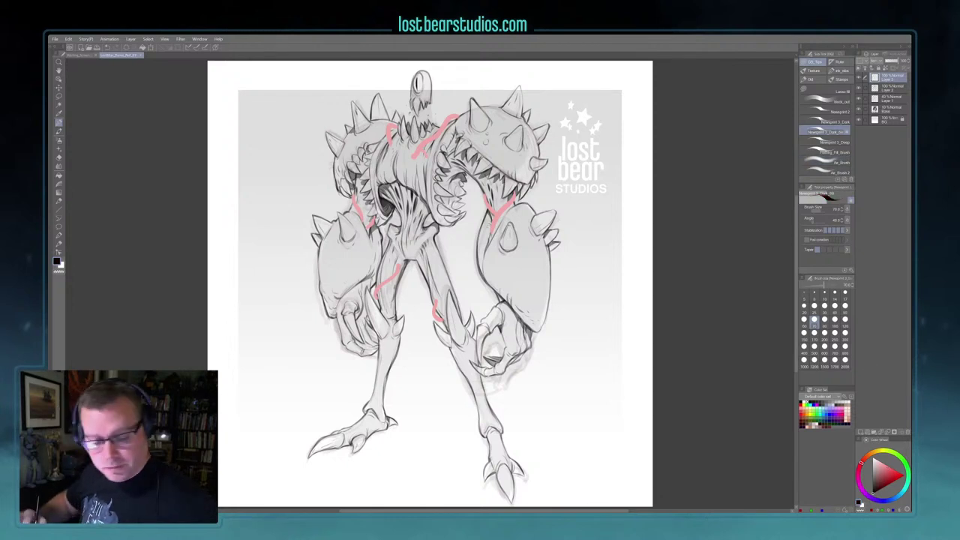
Step: Outline the red seam lines on the arms, shoulders and thighs in black, raising the brush size to 100 and 150
key(bracketright)
key(bracketright)
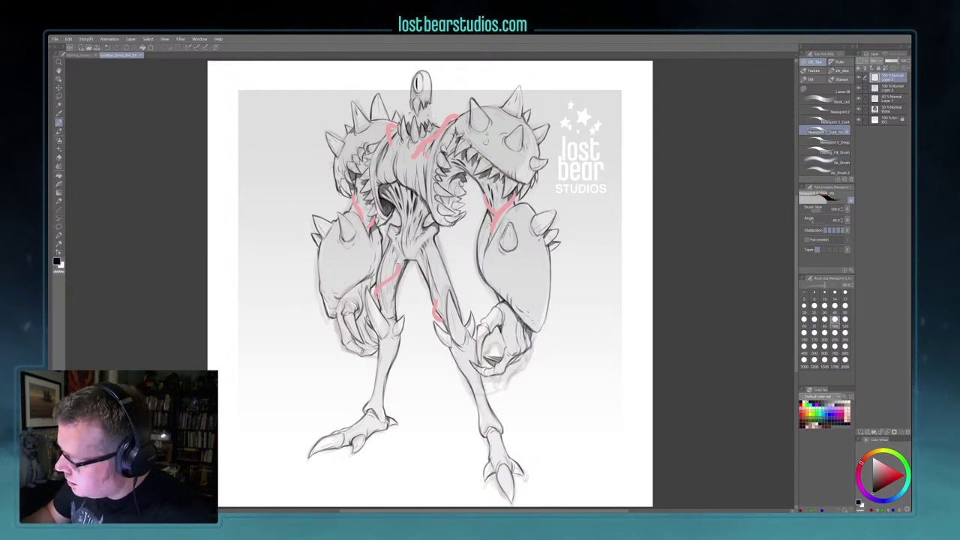
key(bracketright)
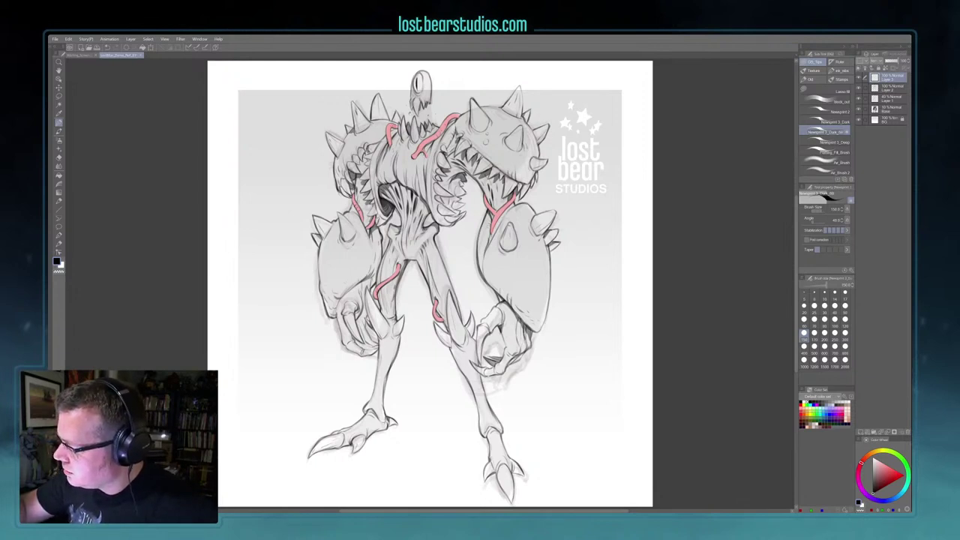
Step: Load the seam shapes as a selection and compare the line art with the seam layer hidden and shown
click(863, 78)
click(862, 79)
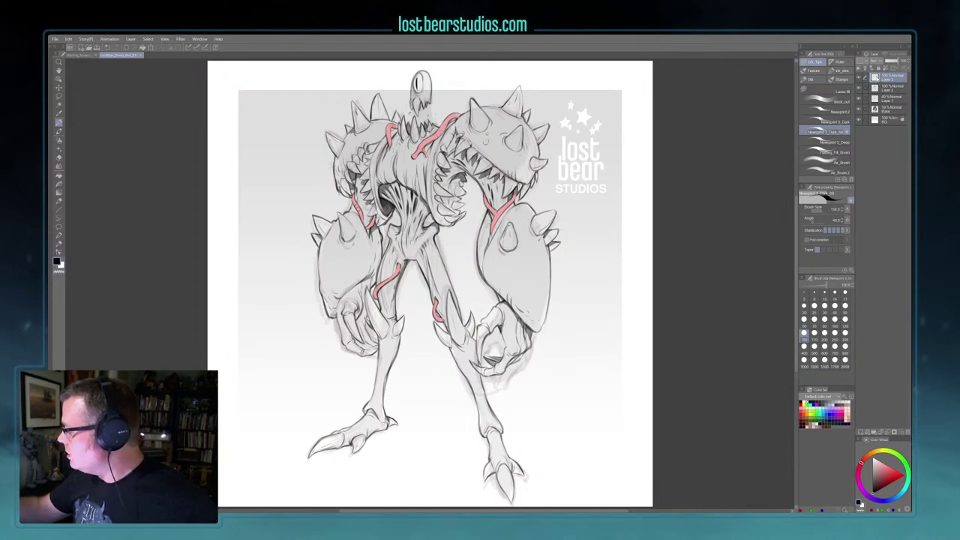
click(872, 88)
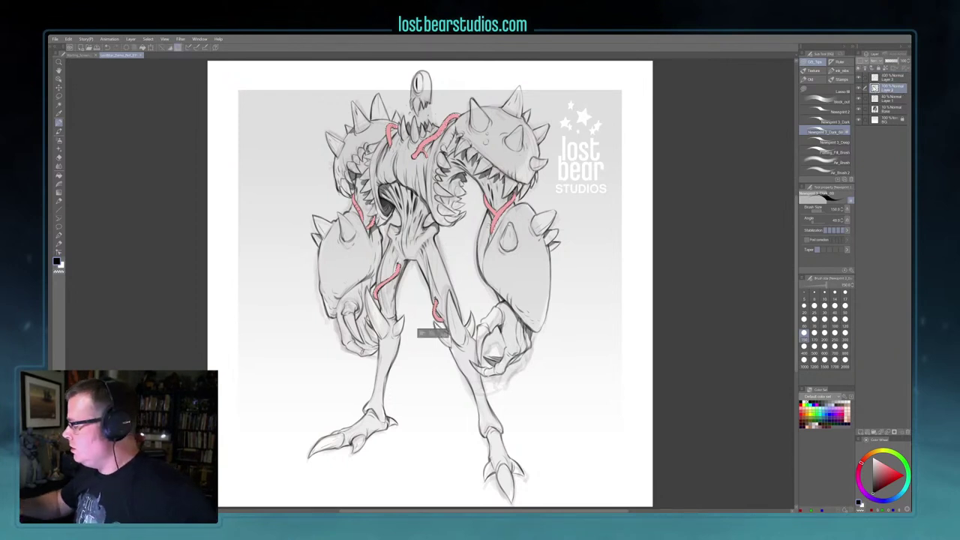
click(876, 80)
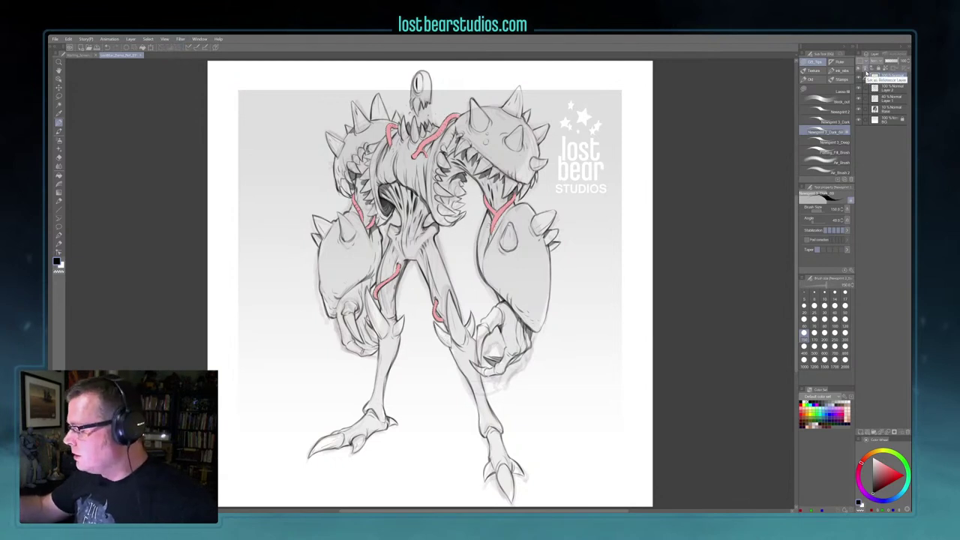
ctrl+click(876, 86)
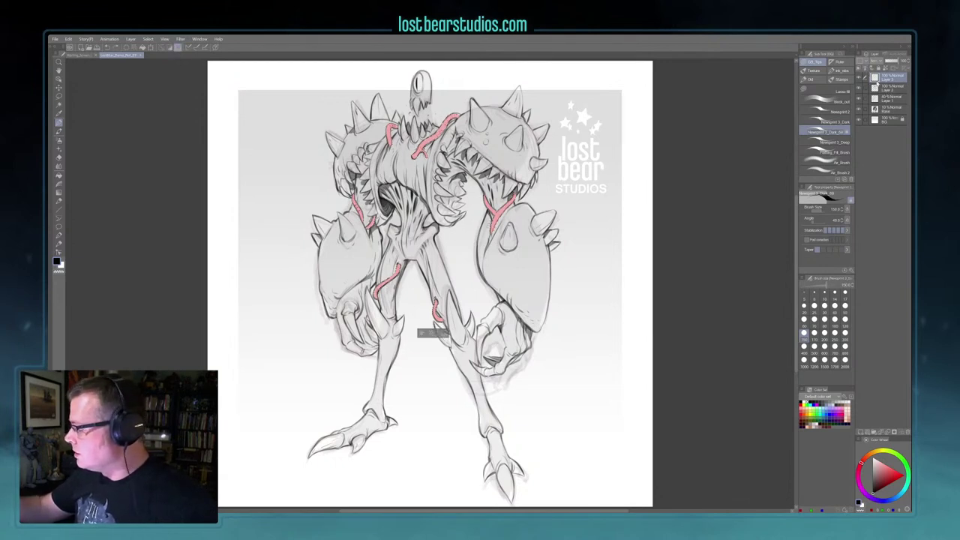
click(882, 89)
click(860, 78)
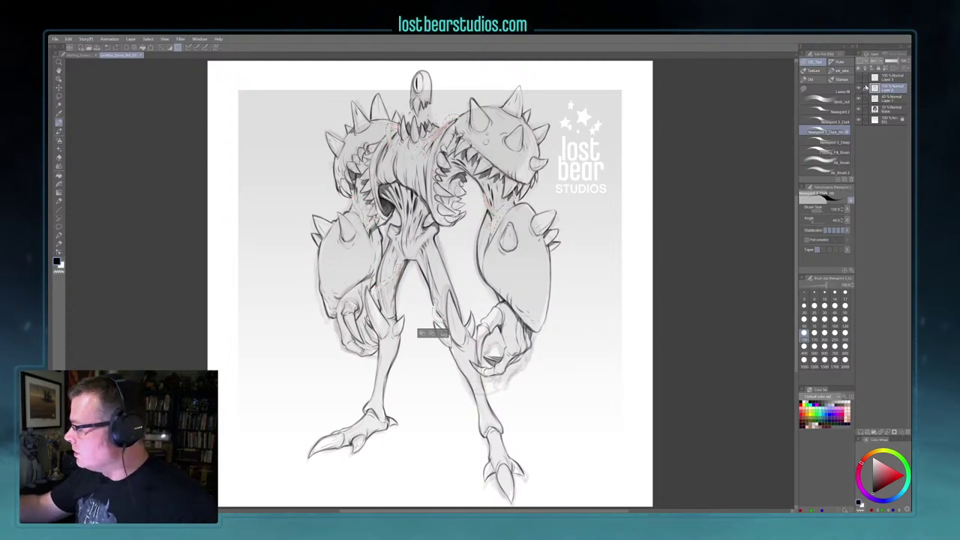
click(859, 78)
click(876, 78)
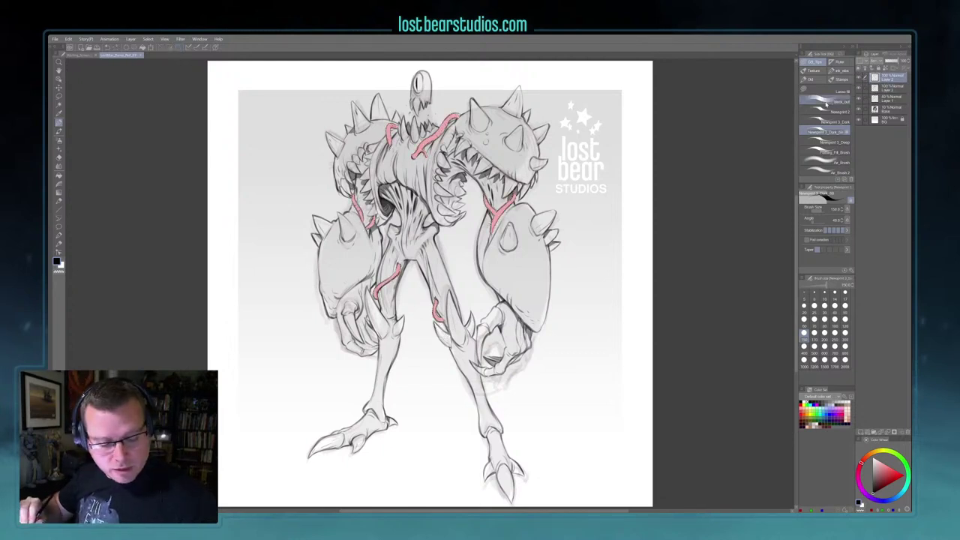
Step: Bleach the red seam fill to white by lowering the white input level in Level Correction and removing all saturation
key(ctrl+l)
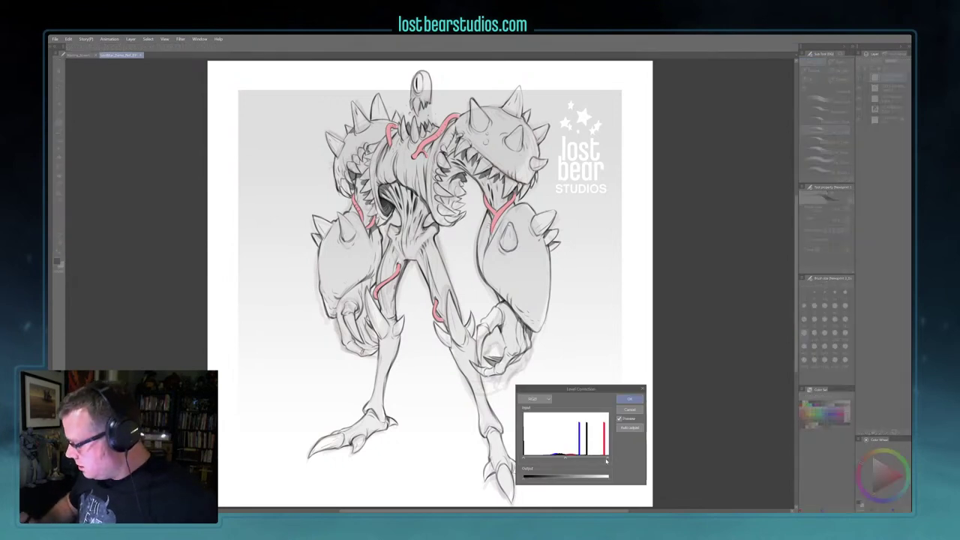
drag(598, 461, 583, 462)
click(630, 398)
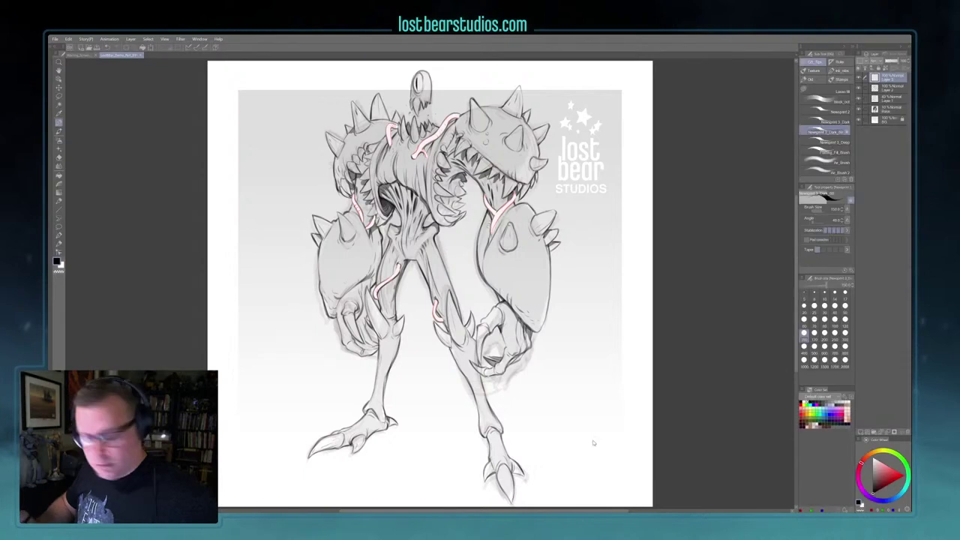
key(ctrl+u)
drag(575, 477, 511, 479)
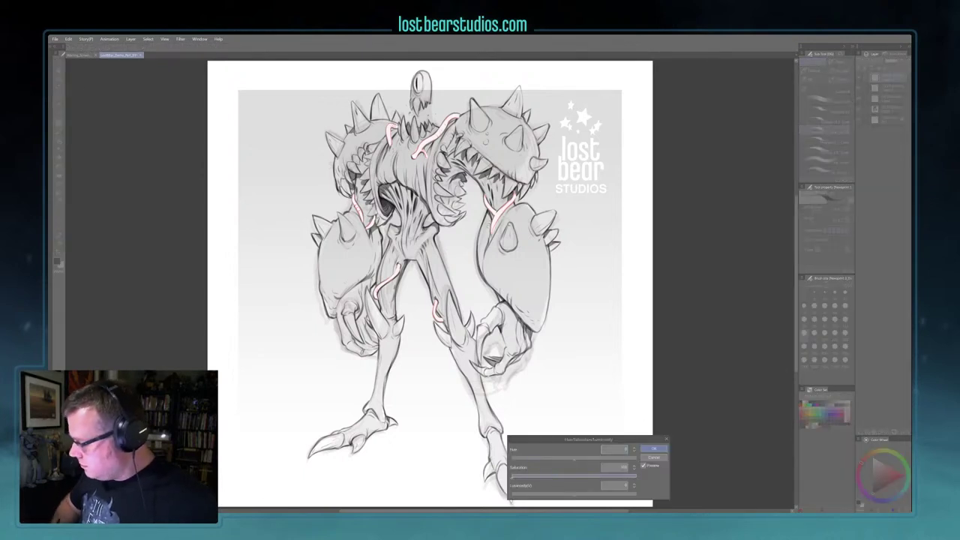
click(654, 448)
Step: Convert the seam layer's brightness to opacity and merge it into the line art layer below
click(69, 39)
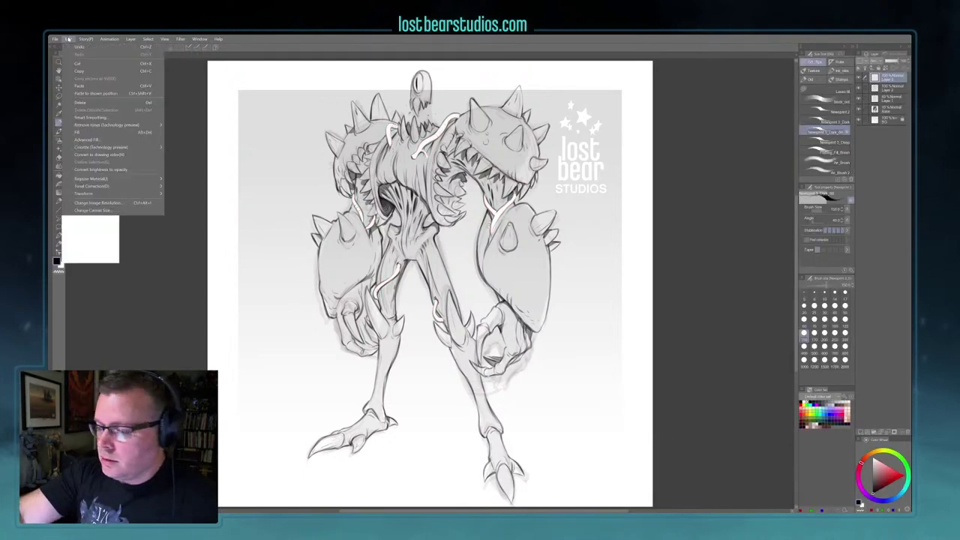
click(124, 171)
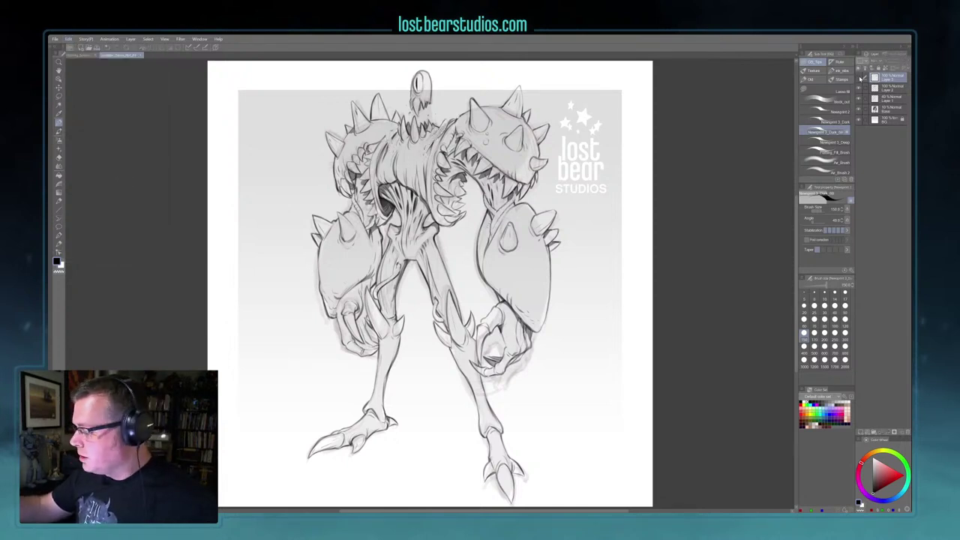
click(887, 430)
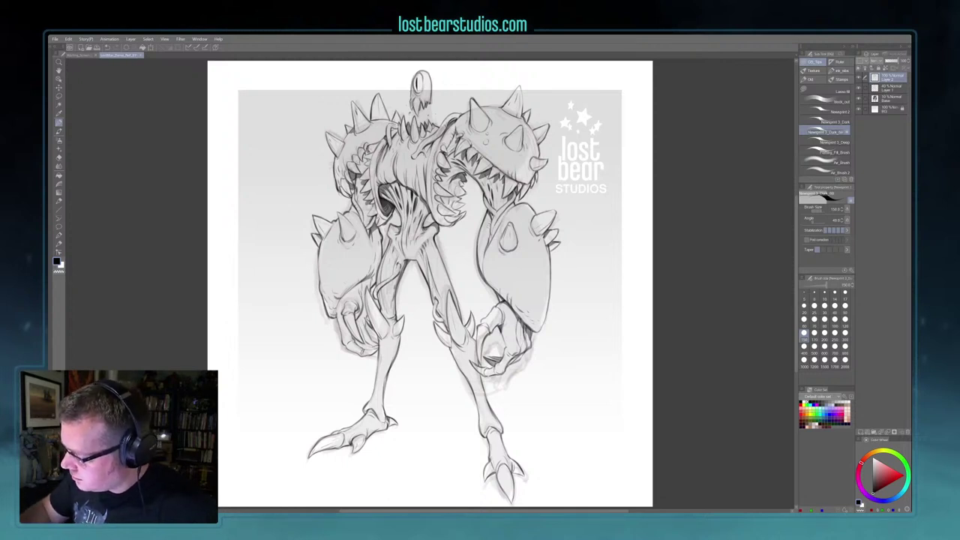
Step: Hide the rough sketch layer and the base layer, and add a new layer directly beneath the line art
click(859, 89)
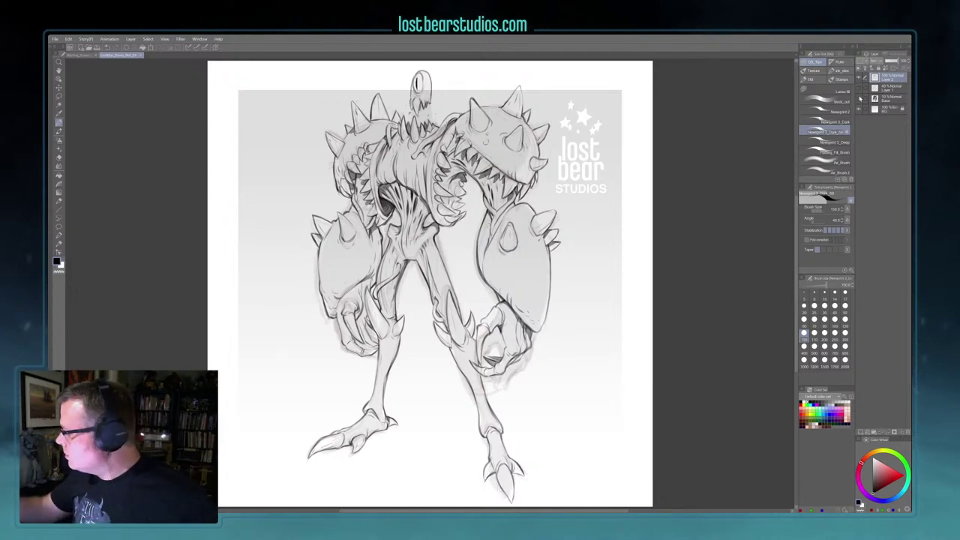
click(860, 99)
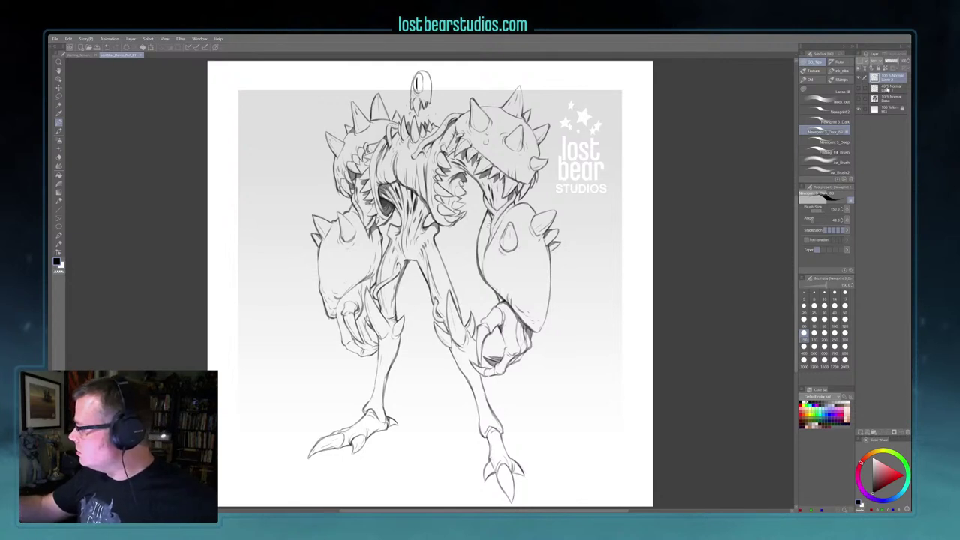
click(890, 88)
click(860, 432)
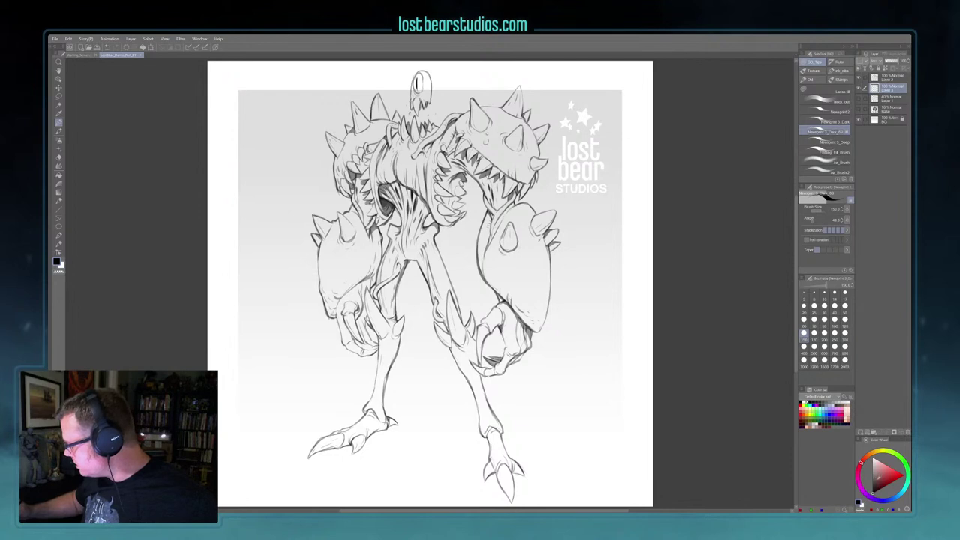
Step: Block in the creature's lower foot and ankle in dark purplish brown with the fill brush at size 170, beneath the line art
key(x)
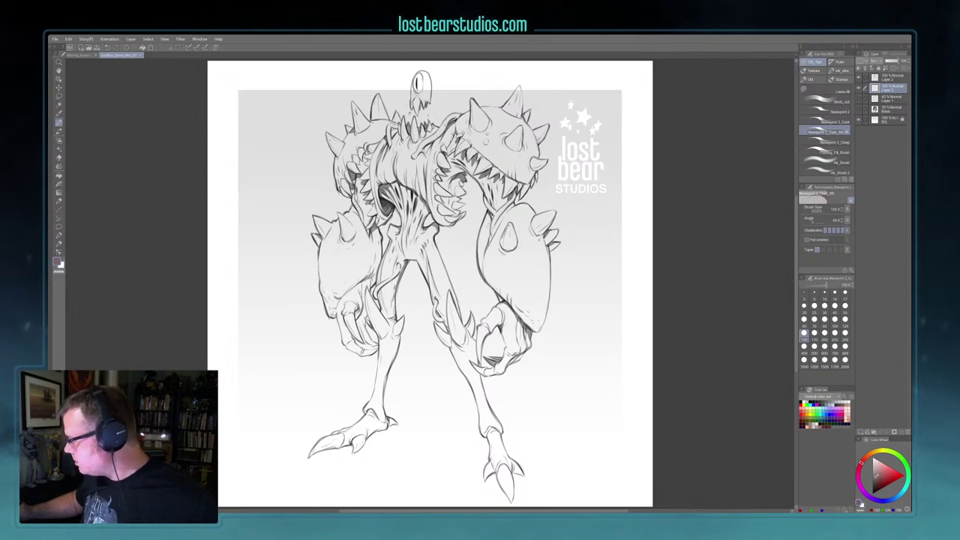
click(828, 152)
drag(484, 423, 485, 429)
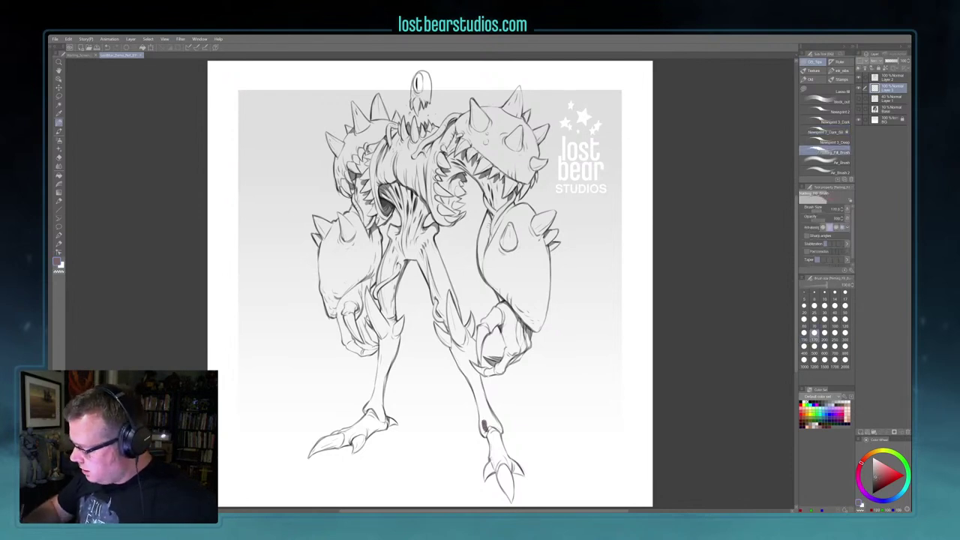
click(860, 78)
click(860, 78)
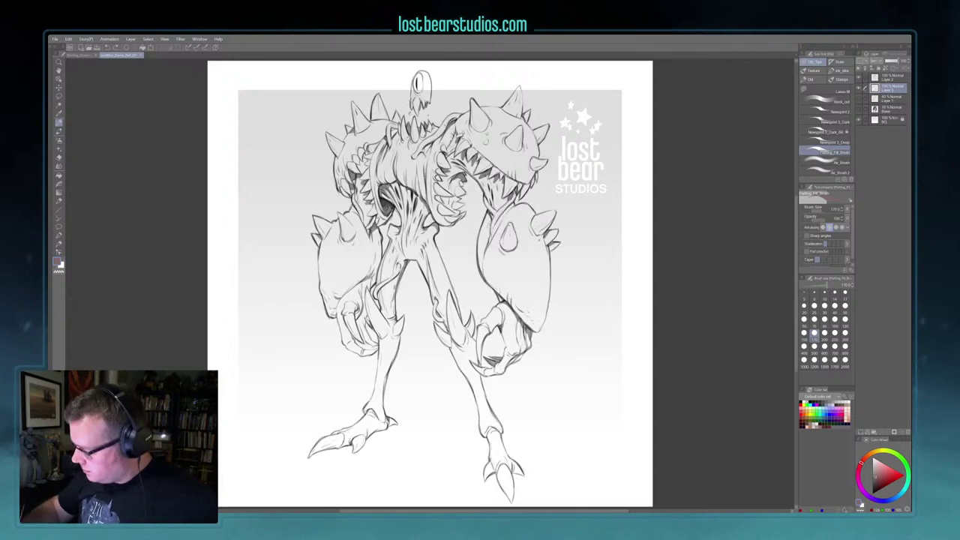
mouse_move(486, 429)
mouse_down()
mouse_move(484, 481)
mouse_move(495, 467)
mouse_move(508, 496)
mouse_move(508, 479)
mouse_up()
key(x)
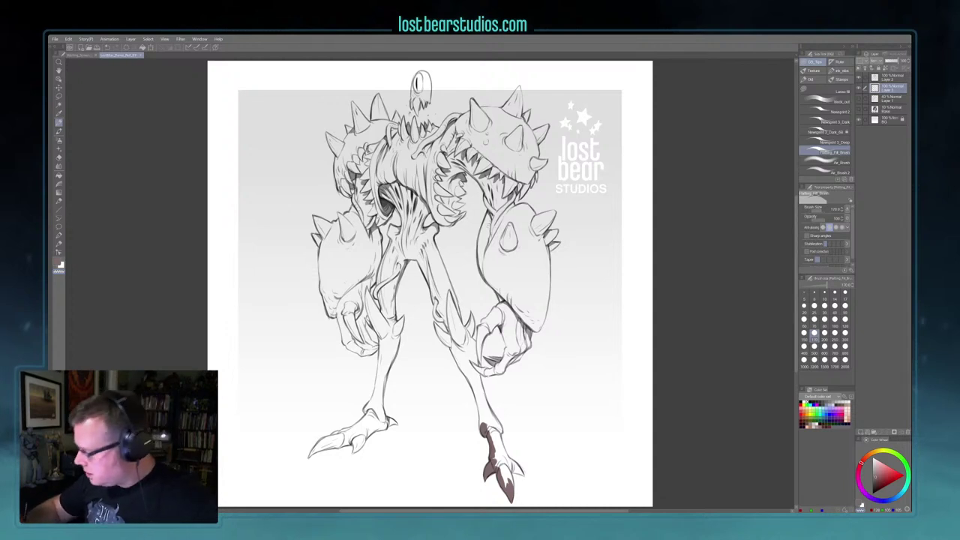
Step: Paint flat brown over the creature's right-hand foot and shin with the fill brush, staying inside the line art
mouse_move(503, 471)
mouse_down()
mouse_move(508, 490)
mouse_move(502, 460)
mouse_move(522, 474)
mouse_move(499, 444)
mouse_move(496, 462)
mouse_move(507, 455)
mouse_move(487, 436)
mouse_move(498, 433)
mouse_move(487, 417)
mouse_up()
key(c)
mouse_move(497, 402)
mouse_down()
mouse_move(486, 418)
mouse_move(483, 406)
mouse_up()
mouse_move(485, 376)
mouse_down()
mouse_move(478, 393)
mouse_move(477, 363)
mouse_up()
mouse_move(465, 330)
mouse_down()
mouse_move(479, 372)
mouse_move(452, 343)
mouse_move(483, 425)
mouse_move(487, 402)
mouse_move(465, 365)
mouse_move(469, 315)
mouse_move(468, 330)
mouse_up()
Step: Fill the right-hand knee and thigh up to the hip with flat brown using a 250 brush size
key(bracketright)
key(bracketright)
drag(448, 288, 457, 337)
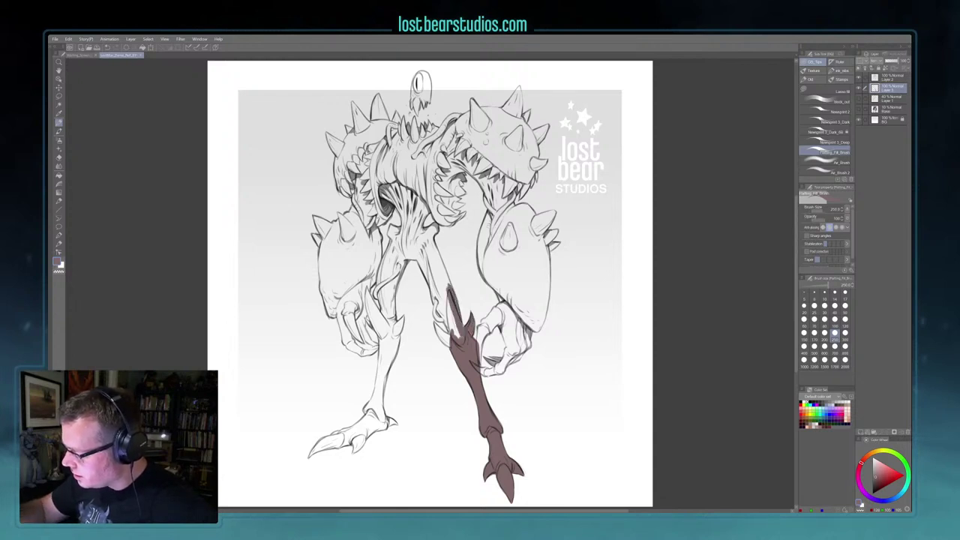
drag(433, 307, 450, 333)
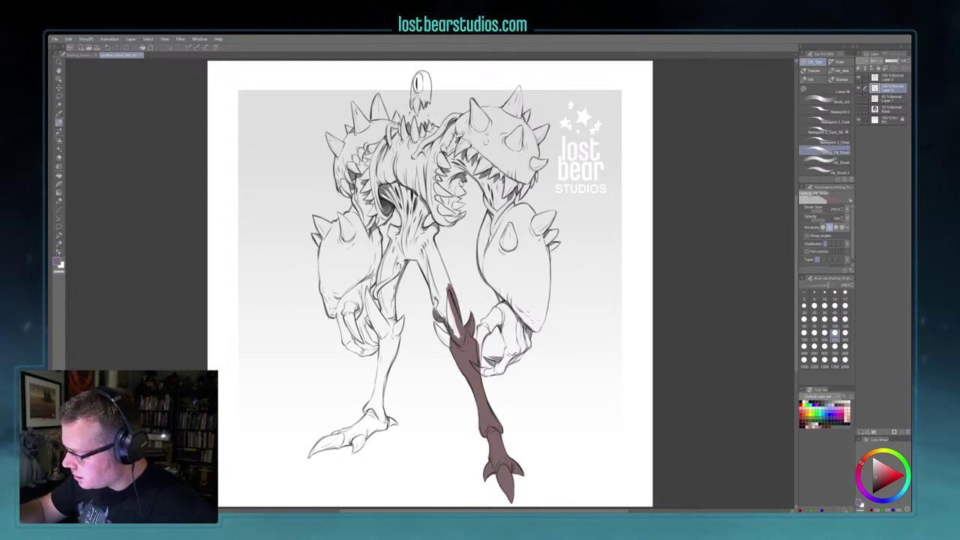
mouse_move(435, 300)
mouse_down()
mouse_move(442, 320)
mouse_move(438, 307)
mouse_up()
drag(429, 276, 436, 298)
mouse_move(417, 251)
mouse_down()
mouse_move(429, 284)
mouse_move(421, 245)
mouse_move(439, 285)
mouse_move(434, 239)
mouse_move(452, 288)
mouse_move(450, 314)
mouse_move(435, 291)
mouse_move(450, 348)
mouse_move(443, 344)
mouse_move(509, 317)
mouse_move(494, 307)
mouse_move(475, 344)
mouse_move(501, 301)
mouse_move(497, 286)
mouse_up()
Step: Fill the right-hand creature hand and the inner edge of its forearm with the same flat brown
mouse_move(503, 300)
mouse_down()
mouse_move(482, 278)
mouse_move(477, 225)
mouse_move(498, 201)
mouse_up()
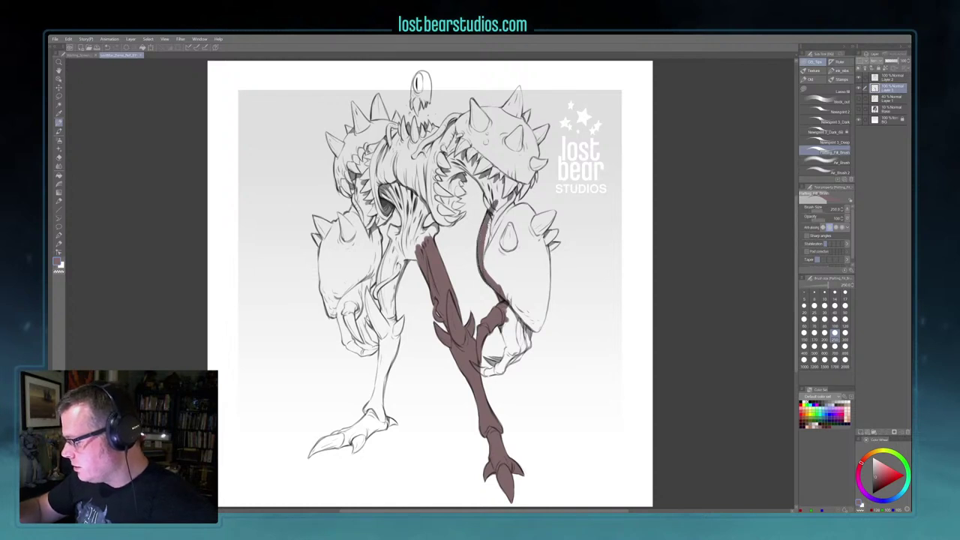
drag(483, 268, 493, 212)
mouse_move(503, 326)
mouse_down()
mouse_move(507, 369)
mouse_move(491, 360)
mouse_move(510, 362)
mouse_move(489, 374)
mouse_move(514, 358)
mouse_up()
drag(510, 363, 530, 337)
mouse_move(538, 309)
mouse_down()
mouse_move(519, 346)
mouse_move(505, 277)
mouse_move(521, 314)
mouse_move(537, 306)
mouse_move(538, 329)
mouse_move(544, 237)
mouse_move(544, 279)
mouse_up()
Step: Block in the lower part and outer edge of the right-hand forearm with flat brown at brush size 400
key(])
key(])
drag(549, 303, 547, 275)
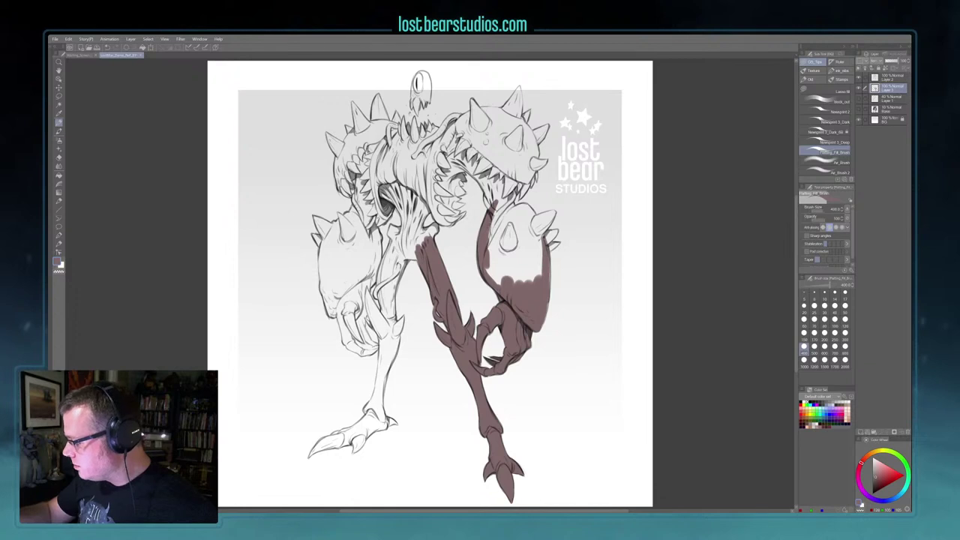
drag(548, 242, 546, 264)
drag(551, 266, 543, 285)
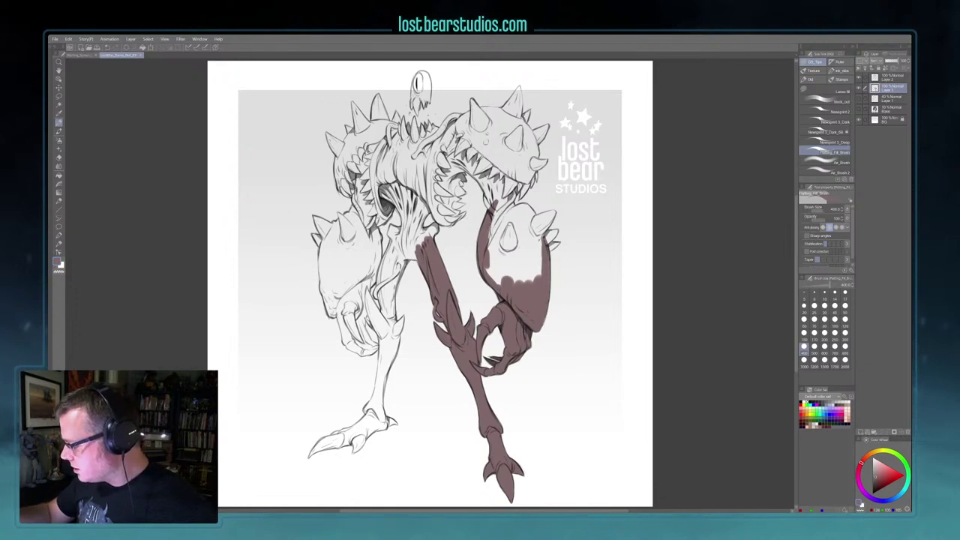
Step: Finish filling the right-hand forearm and its spikes with flat brown at a reduced brush size
key(bracketleft)
key(bracketleft)
mouse_move(546, 234)
mouse_down()
mouse_move(555, 232)
mouse_move(548, 243)
mouse_move(557, 243)
mouse_move(554, 224)
mouse_move(537, 239)
mouse_move(529, 224)
mouse_move(526, 239)
mouse_up()
drag(537, 236, 526, 256)
mouse_move(533, 215)
mouse_down()
mouse_move(513, 213)
mouse_move(527, 213)
mouse_move(501, 246)
mouse_move(523, 222)
mouse_move(534, 262)
mouse_move(489, 274)
mouse_up()
Step: Fill the right-hand upper arm and the outer edge and spikes of the shoulder with brown at brush size 400
key(bracketright)
key(bracketright)
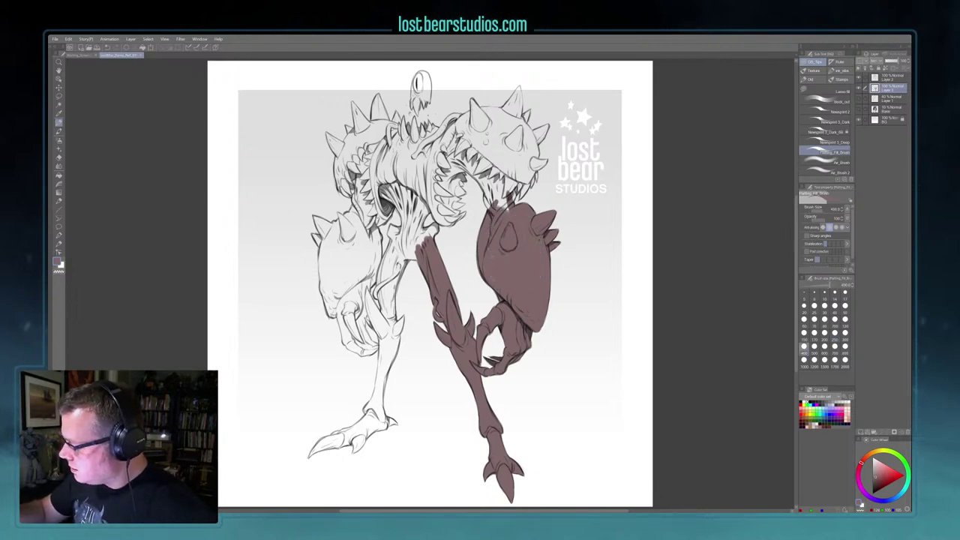
mouse_move(501, 196)
mouse_down()
mouse_move(504, 166)
mouse_move(516, 197)
mouse_move(516, 174)
mouse_move(533, 171)
mouse_up()
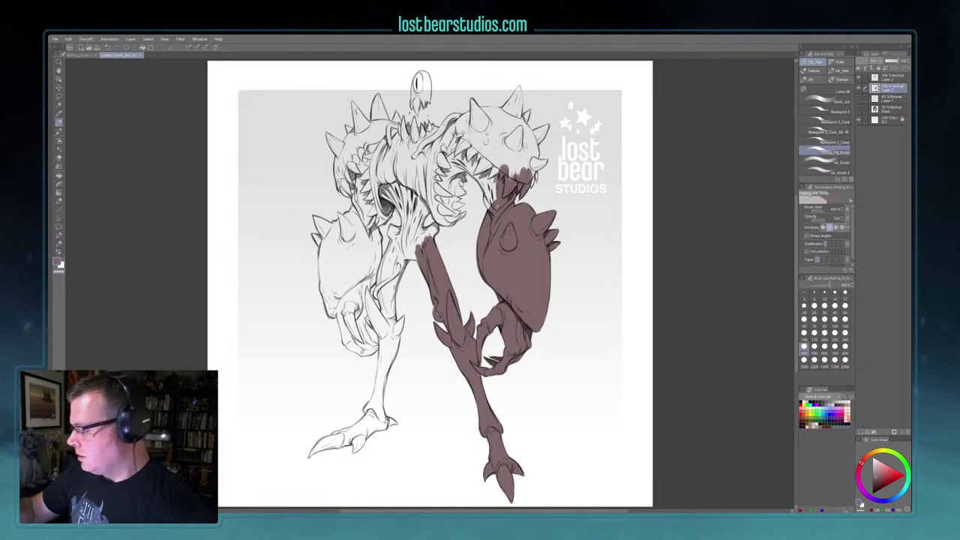
mouse_move(531, 171)
mouse_down()
mouse_move(532, 181)
mouse_move(534, 160)
mouse_move(545, 164)
mouse_move(531, 143)
mouse_move(544, 128)
mouse_up()
Step: Fill the top spikes and the rest of the large right-hand shoulder with flat brown, extending toward the chest maw
key([)
key([)
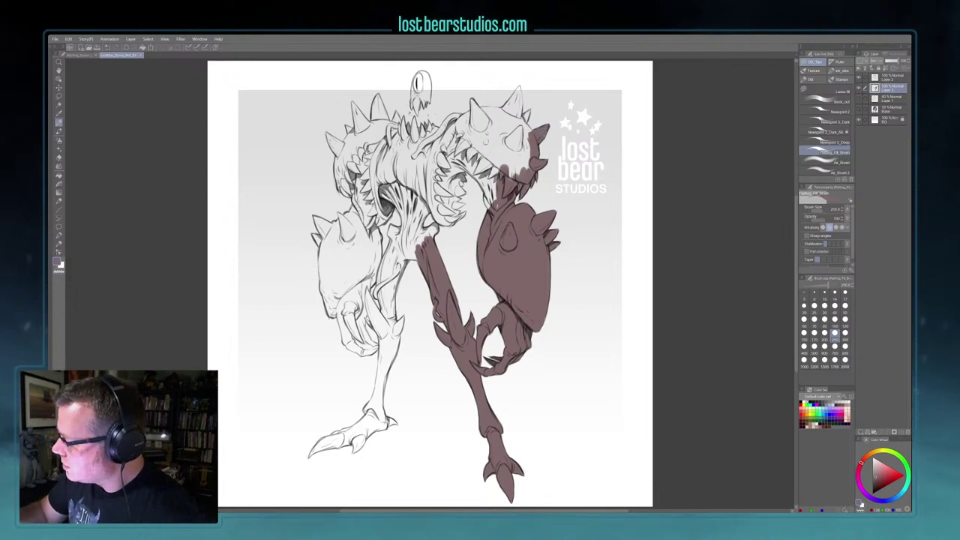
mouse_move(531, 133)
mouse_down()
mouse_move(517, 115)
mouse_move(525, 111)
mouse_move(519, 87)
mouse_move(504, 97)
mouse_move(518, 96)
mouse_up()
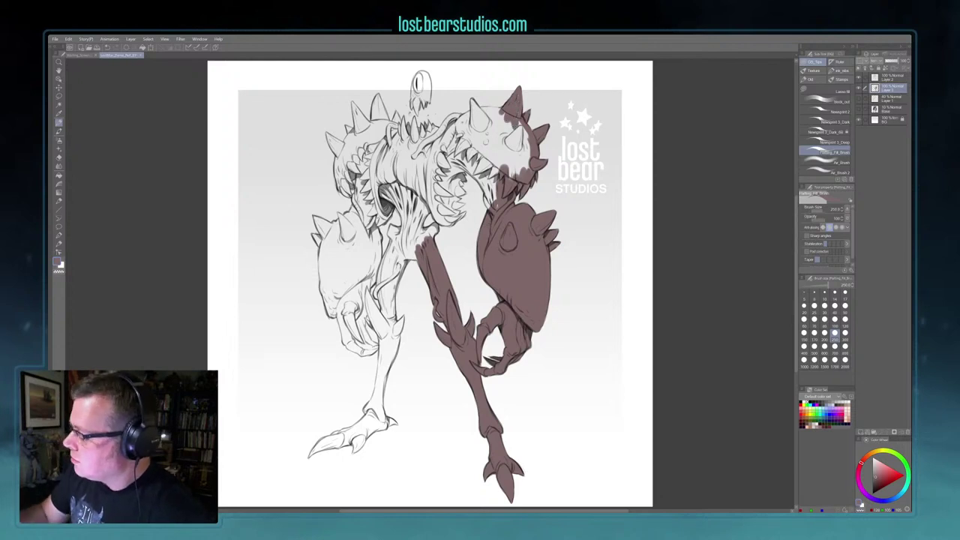
mouse_move(472, 114)
mouse_down()
mouse_move(458, 123)
mouse_move(503, 112)
mouse_move(472, 99)
mouse_move(486, 117)
mouse_move(477, 164)
mouse_move(491, 209)
mouse_move(507, 141)
mouse_up()
key(])
drag(510, 177, 525, 139)
mouse_move(526, 143)
mouse_down()
mouse_move(513, 124)
mouse_move(507, 141)
mouse_move(471, 130)
mouse_move(459, 142)
mouse_move(480, 150)
mouse_move(482, 174)
mouse_move(465, 158)
mouse_move(463, 194)
mouse_move(453, 198)
mouse_up()
Step: Fill the toothed maw beside the right-hand shoulder and the adjoining side of the torso with flat brown
key(bracketright)
key(bracketleft)
drag(451, 196, 459, 207)
drag(455, 198, 465, 217)
mouse_move(455, 217)
mouse_down()
mouse_move(462, 222)
mouse_move(434, 235)
mouse_move(438, 217)
mouse_move(422, 228)
mouse_move(414, 245)
mouse_move(420, 200)
mouse_move(435, 186)
mouse_move(450, 217)
mouse_move(441, 147)
mouse_move(453, 171)
mouse_move(454, 121)
mouse_move(447, 134)
mouse_move(462, 114)
mouse_move(435, 139)
mouse_move(436, 127)
mouse_up()
key(c)
key(c)
key(])
key(c)
key(c)
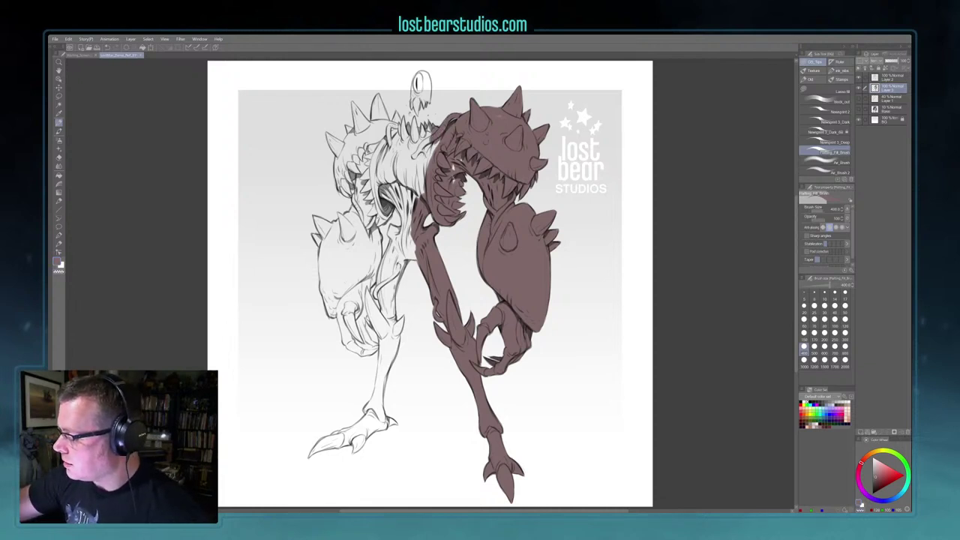
Step: Fill the neck spikes, chest and abdomen of the creature with flat brown
drag(429, 128, 422, 146)
mouse_move(425, 130)
mouse_down()
mouse_move(409, 150)
mouse_move(421, 149)
mouse_move(407, 141)
mouse_move(402, 153)
mouse_up()
mouse_move(402, 114)
mouse_down()
mouse_move(387, 144)
mouse_move(393, 174)
mouse_move(375, 198)
mouse_move(408, 216)
mouse_move(405, 239)
mouse_up()
mouse_move(417, 175)
mouse_down()
mouse_move(396, 214)
mouse_move(388, 135)
mouse_move(418, 174)
mouse_move(435, 137)
mouse_up()
drag(453, 174, 455, 184)
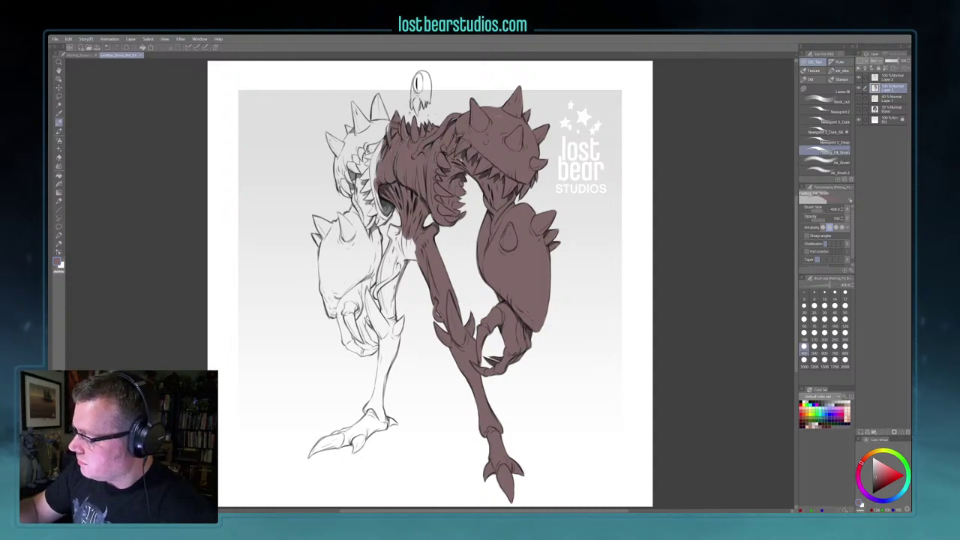
Step: Fill the floating head and the tall left-hand shoulder spike with flat brown at brush size 250
key(bracketleft)
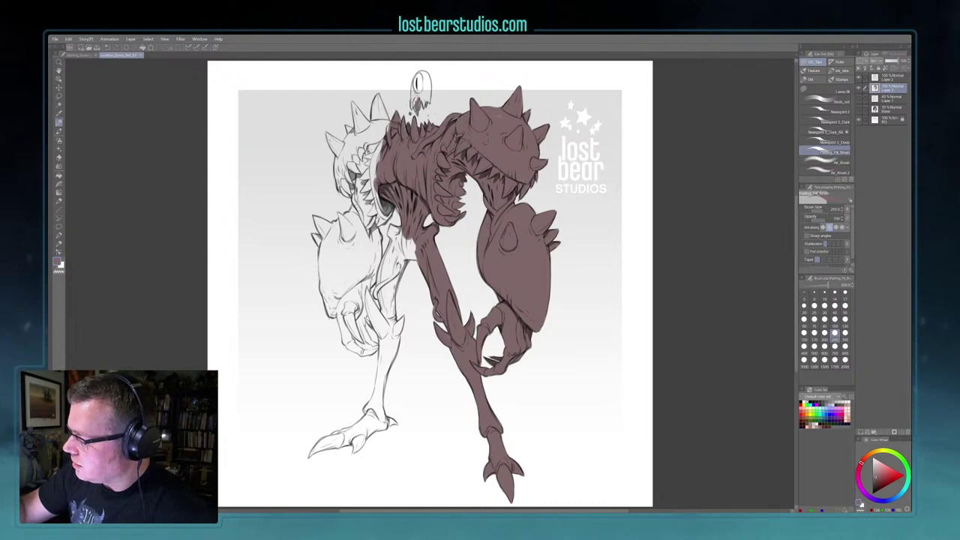
mouse_move(415, 99)
mouse_down()
mouse_move(414, 109)
mouse_move(423, 75)
mouse_move(429, 99)
mouse_up()
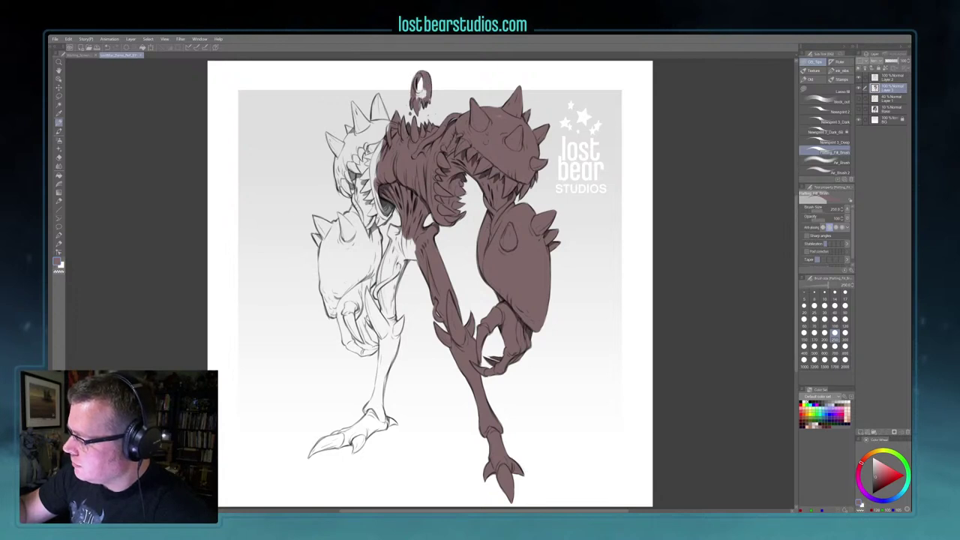
mouse_move(420, 89)
mouse_down()
mouse_move(419, 80)
mouse_move(423, 96)
mouse_move(373, 126)
mouse_move(380, 102)
mouse_move(379, 142)
mouse_up()
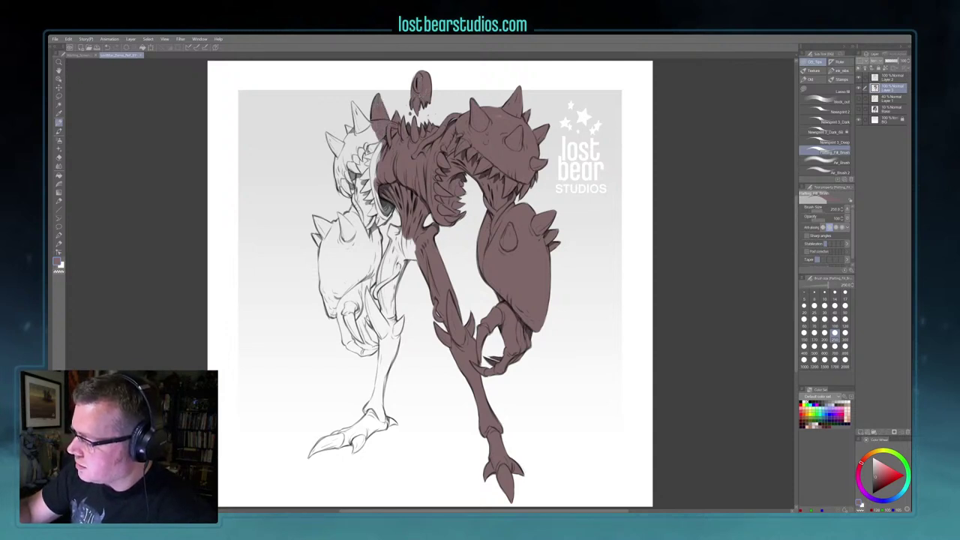
Step: Fill the left-hand shoulder, its spikes, the upper arm and the pelvis area with flat brown
mouse_move(354, 104)
mouse_down()
mouse_move(370, 130)
mouse_move(355, 118)
mouse_move(359, 141)
mouse_move(376, 152)
mouse_move(350, 142)
mouse_move(354, 133)
mouse_move(362, 147)
mouse_move(330, 143)
mouse_move(334, 159)
mouse_up()
mouse_move(327, 140)
mouse_down()
mouse_move(346, 160)
mouse_move(342, 188)
mouse_up()
mouse_move(335, 176)
mouse_down()
mouse_move(351, 196)
mouse_move(360, 175)
mouse_move(360, 201)
mouse_move(345, 151)
mouse_move(373, 138)
mouse_move(372, 191)
mouse_move(350, 220)
mouse_move(370, 239)
mouse_up()
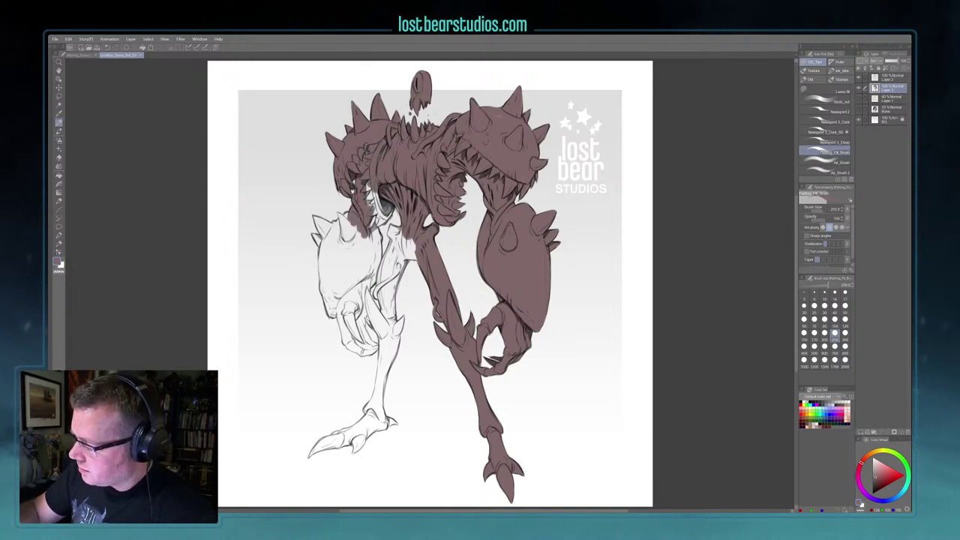
mouse_move(374, 206)
mouse_down()
mouse_move(375, 229)
mouse_move(378, 222)
mouse_up()
mouse_move(370, 197)
mouse_down()
mouse_move(386, 216)
mouse_move(381, 227)
mouse_move(392, 216)
mouse_move(379, 238)
mouse_move(381, 279)
mouse_move(390, 227)
mouse_move(417, 261)
mouse_move(407, 254)
mouse_up()
key(c)
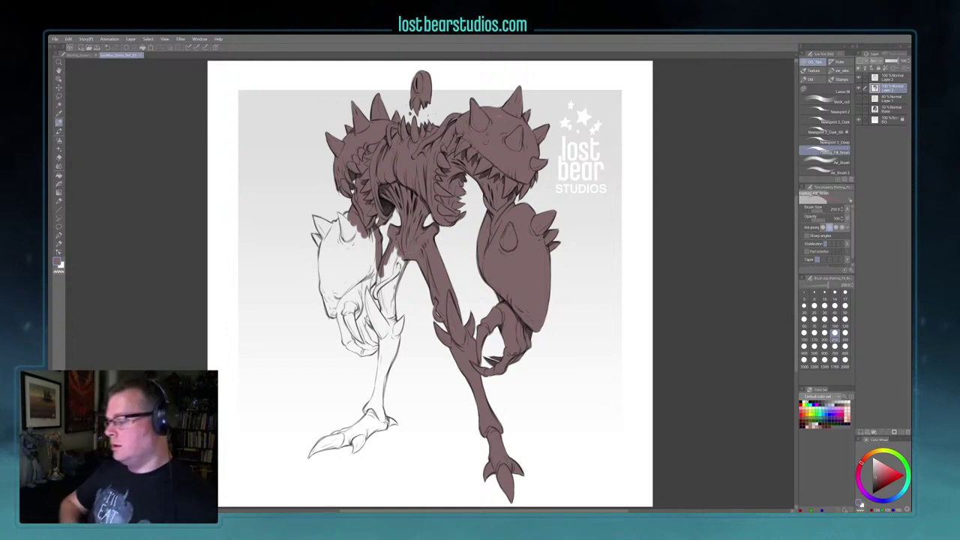
Step: Fill the left-hand forearm, hand, thigh and knee with flat brown
mouse_move(316, 219)
mouse_down()
mouse_move(327, 256)
mouse_move(339, 219)
mouse_move(344, 229)
mouse_move(347, 213)
mouse_move(357, 213)
mouse_move(351, 241)
mouse_move(321, 268)
mouse_move(357, 352)
mouse_move(348, 326)
mouse_move(378, 348)
mouse_move(360, 324)
mouse_move(363, 301)
mouse_up()
mouse_move(367, 318)
mouse_down()
mouse_move(364, 303)
mouse_move(375, 325)
mouse_move(364, 285)
mouse_move(379, 306)
mouse_move(377, 267)
mouse_move(386, 319)
mouse_up()
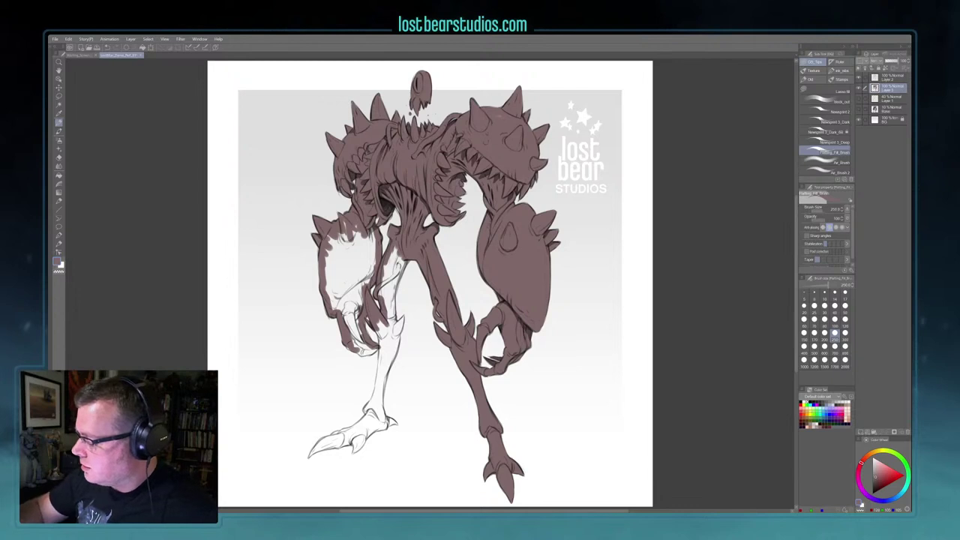
mouse_move(366, 231)
mouse_down()
mouse_move(374, 257)
mouse_move(338, 258)
mouse_move(330, 238)
mouse_move(328, 291)
mouse_move(370, 288)
mouse_move(339, 294)
mouse_move(363, 297)
mouse_move(352, 341)
mouse_move(364, 357)
mouse_move(381, 335)
mouse_move(393, 369)
mouse_move(403, 316)
mouse_move(381, 322)
mouse_move(396, 314)
mouse_move(397, 258)
mouse_up()
key(])
key(bracketleft)
mouse_move(391, 306)
mouse_down()
mouse_move(393, 249)
mouse_move(382, 284)
mouse_up()
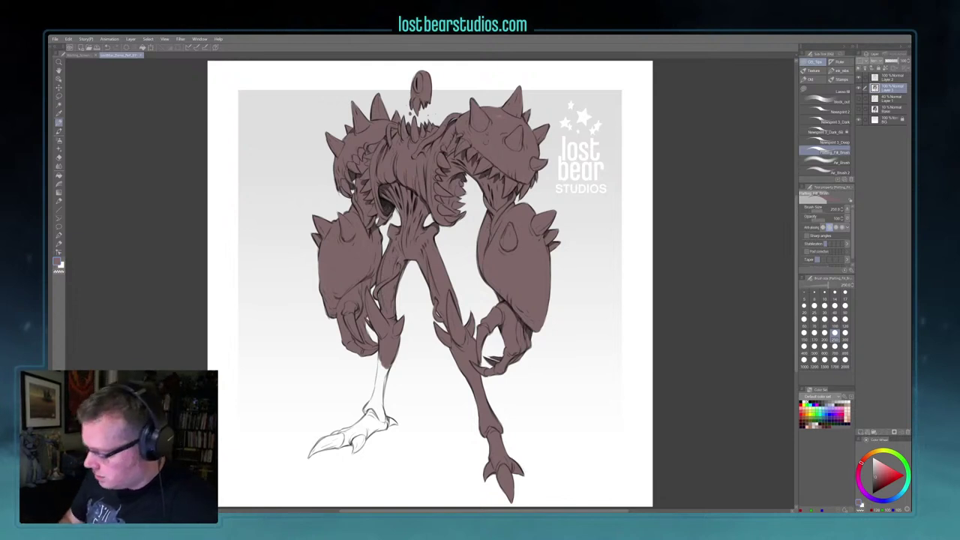
Step: Fill the left-hand foot and shin with flat brown to complete the silhouette
key(x)
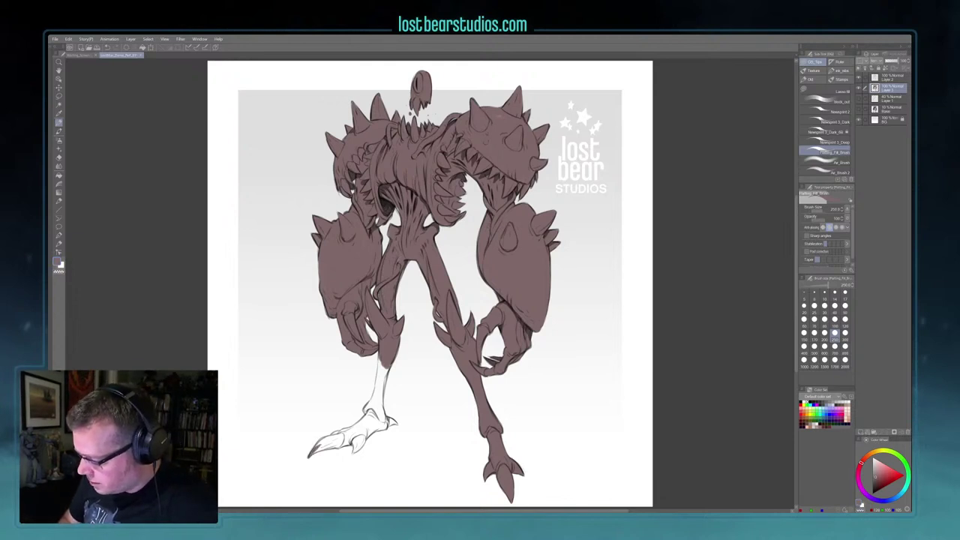
mouse_move(314, 449)
mouse_down()
mouse_move(373, 411)
mouse_move(336, 439)
mouse_move(351, 435)
mouse_move(356, 448)
mouse_move(365, 428)
mouse_move(384, 425)
mouse_move(378, 413)
mouse_move(390, 419)
mouse_up()
key(c)
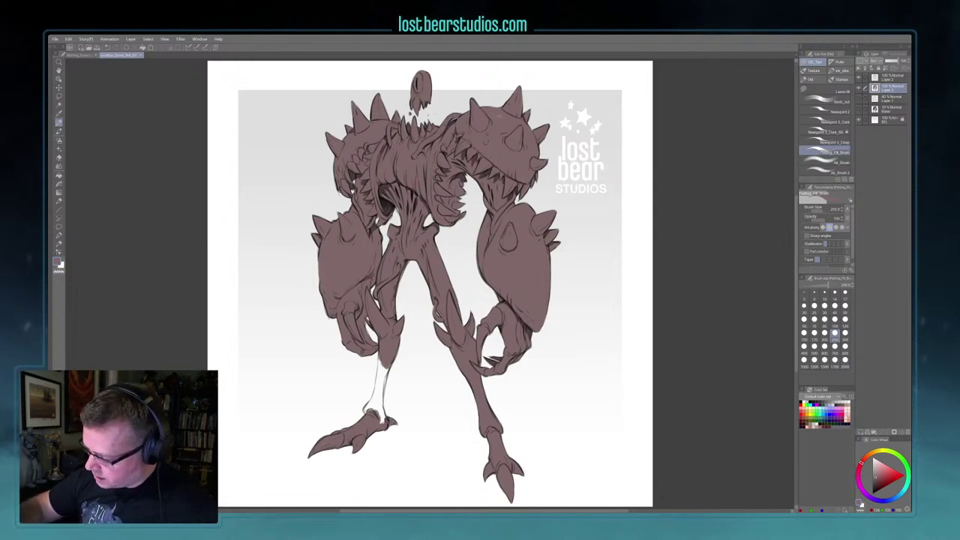
drag(381, 423, 378, 357)
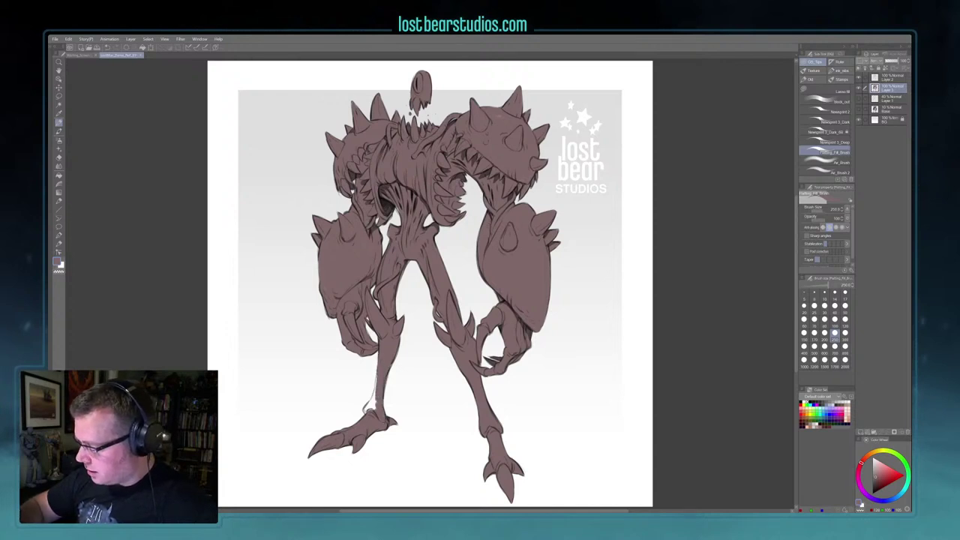
mouse_move(375, 404)
mouse_down()
mouse_move(376, 376)
mouse_move(377, 403)
mouse_up()
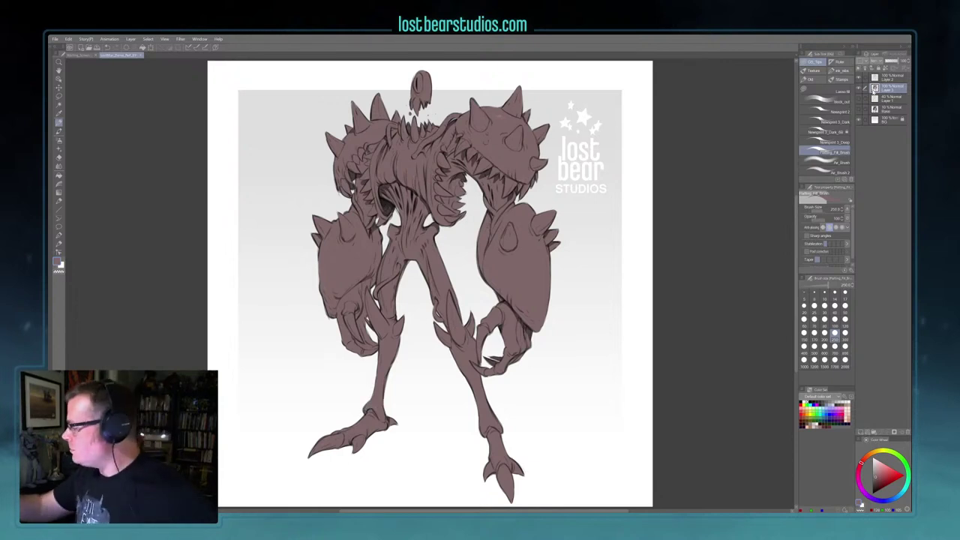
Step: Desaturate the flat brown silhouette layer to gray with a Hue/Saturation/Luminosity adjustment
key(ctrl+u)
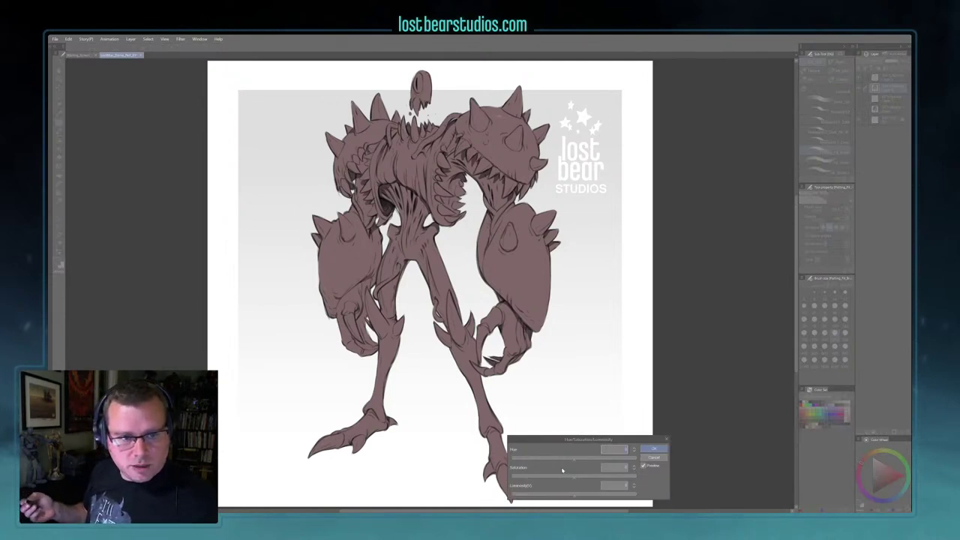
click(653, 448)
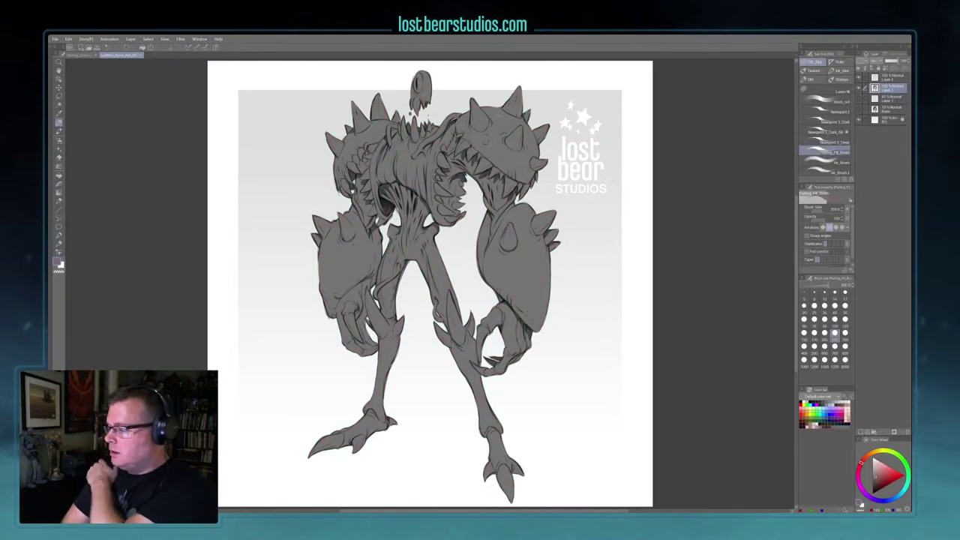
Step: Reduce the saturation and luminosity of the silhouette layer to make its flat gray darker
click(893, 99)
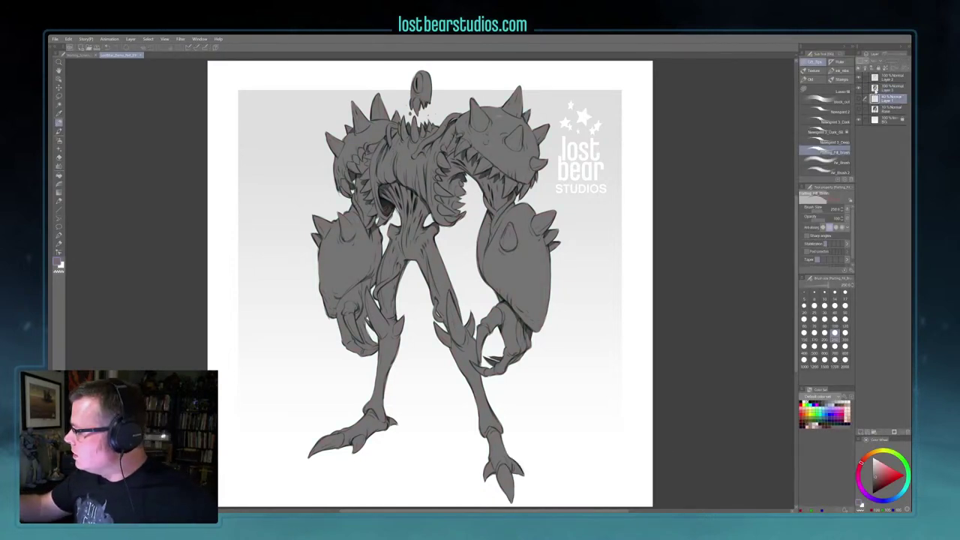
click(881, 87)
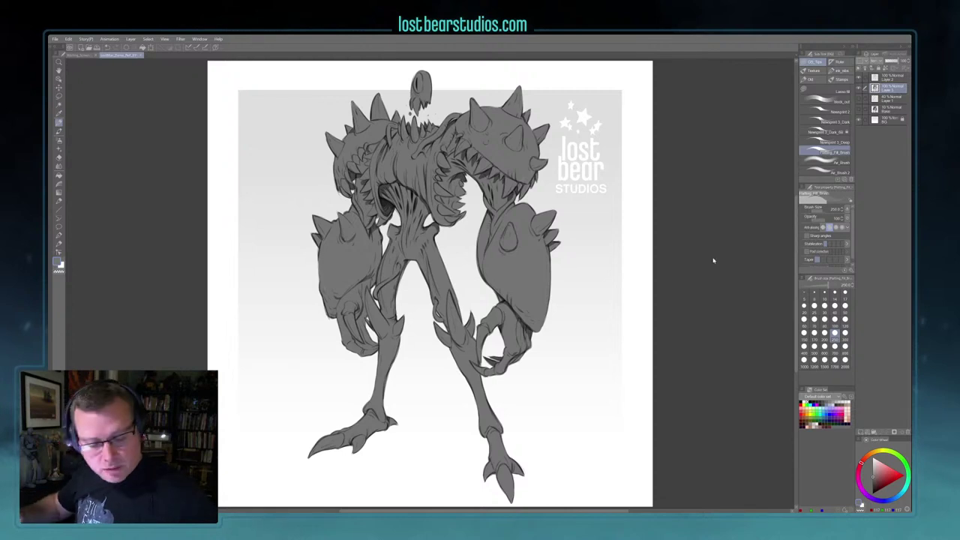
key(ctrl+u)
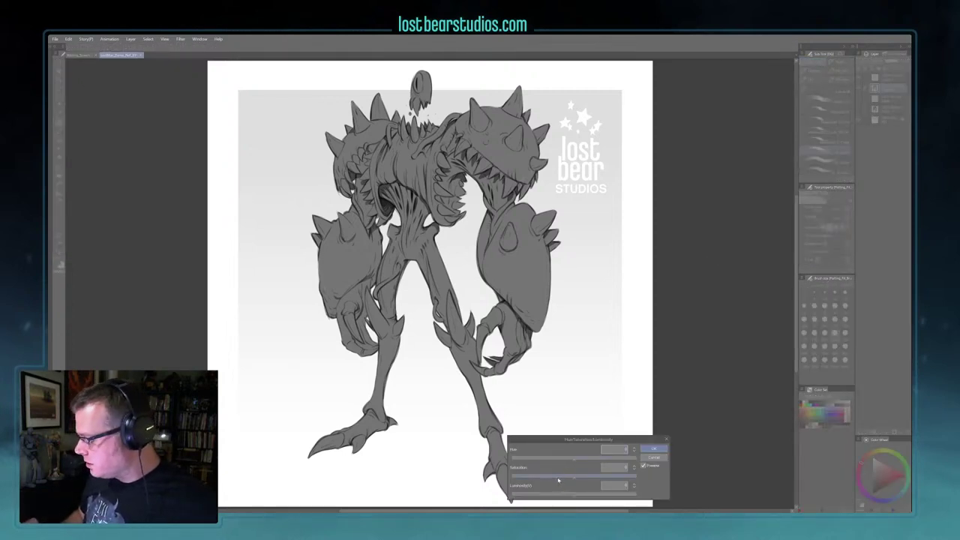
click(558, 478)
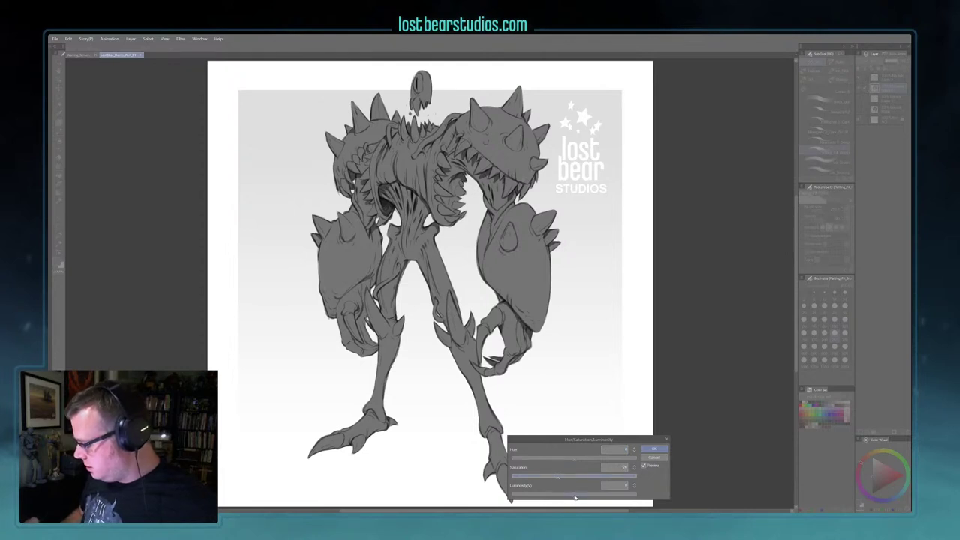
click(570, 497)
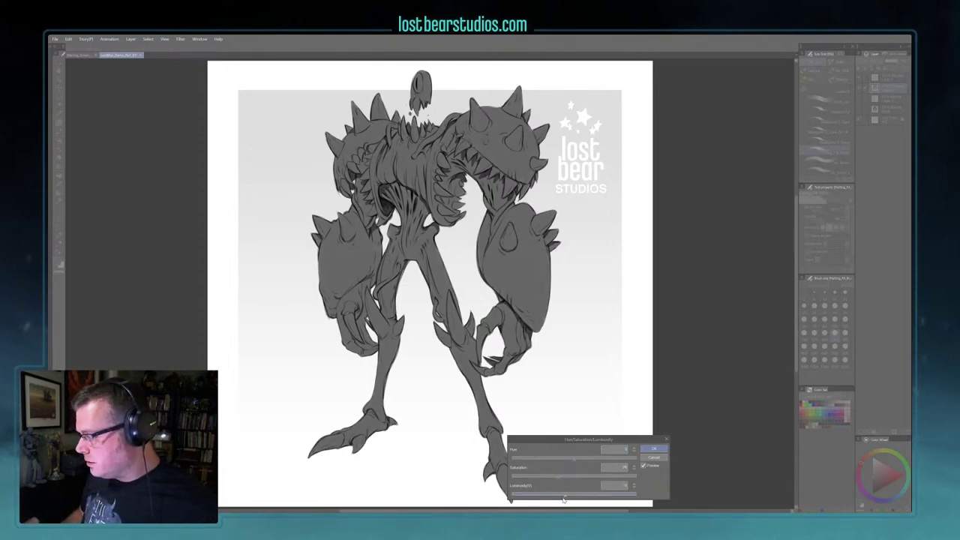
click(650, 450)
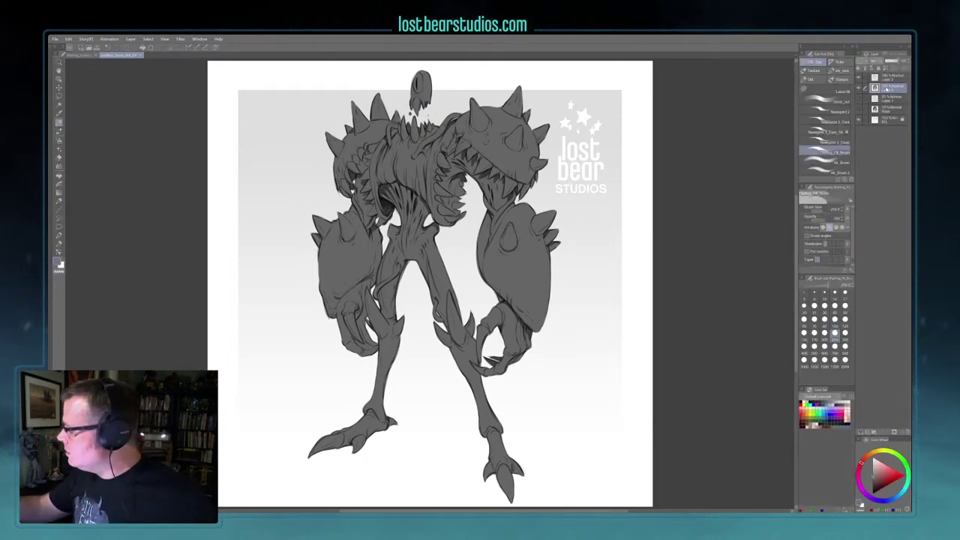
Step: Add a new layer clipped to the silhouette and choose the airbrush with a lighter gray
click(863, 433)
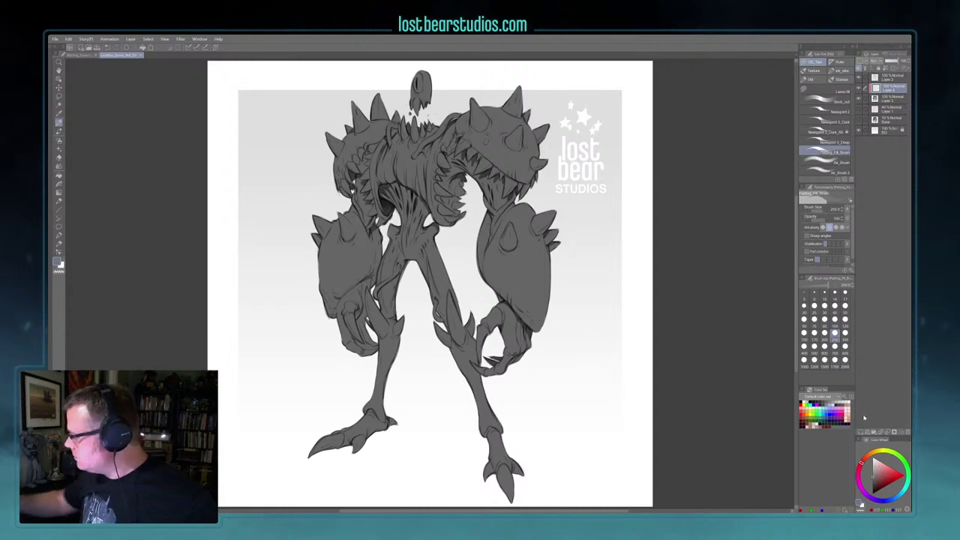
click(828, 161)
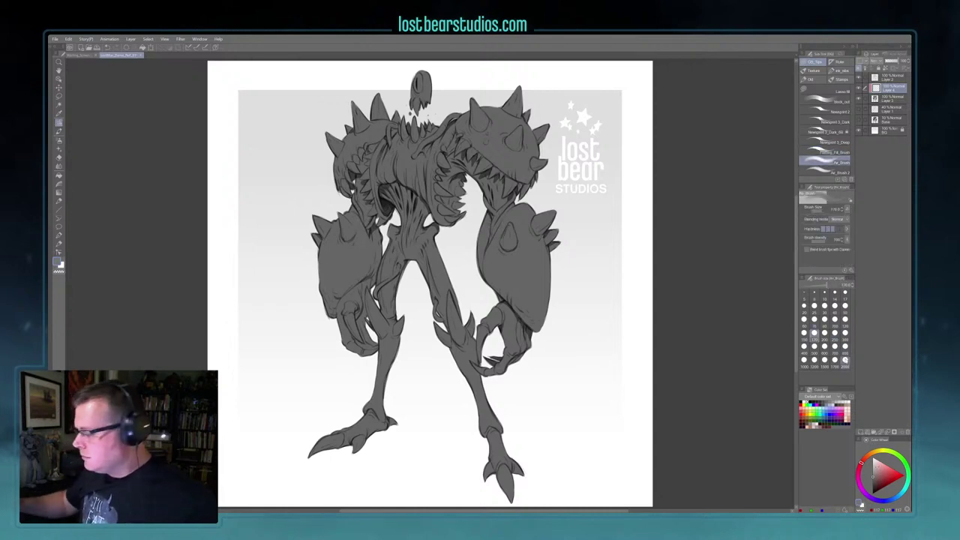
click(874, 467)
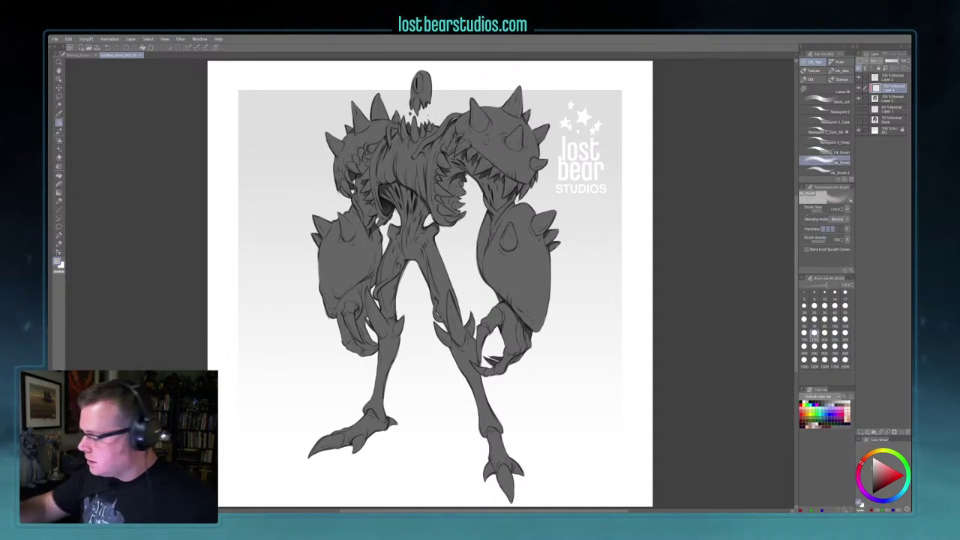
Step: Airbrush soft light gray over the abdomen, the toothed maw and both upper arms at brush size 250
mouse_move(405, 227)
mouse_down()
mouse_move(414, 198)
mouse_move(403, 198)
mouse_move(410, 237)
mouse_move(423, 211)
mouse_up()
key(bracketright)
key(bracketright)
key(bracketright)
key(bracketright)
key(bracketright)
key(bracketright)
key(bracketleft)
key(bracketleft)
key(bracketleft)
key(bracketleft)
mouse_move(455, 183)
mouse_down()
mouse_move(447, 198)
mouse_move(458, 160)
mouse_move(498, 213)
mouse_move(504, 199)
mouse_up()
mouse_move(364, 225)
mouse_down()
mouse_move(363, 157)
mouse_move(367, 210)
mouse_up()
Step: Airbrush soft light gray onto both hands and the two thighs
mouse_move(365, 287)
mouse_down()
mouse_move(344, 327)
mouse_move(348, 310)
mouse_up()
drag(502, 306, 512, 326)
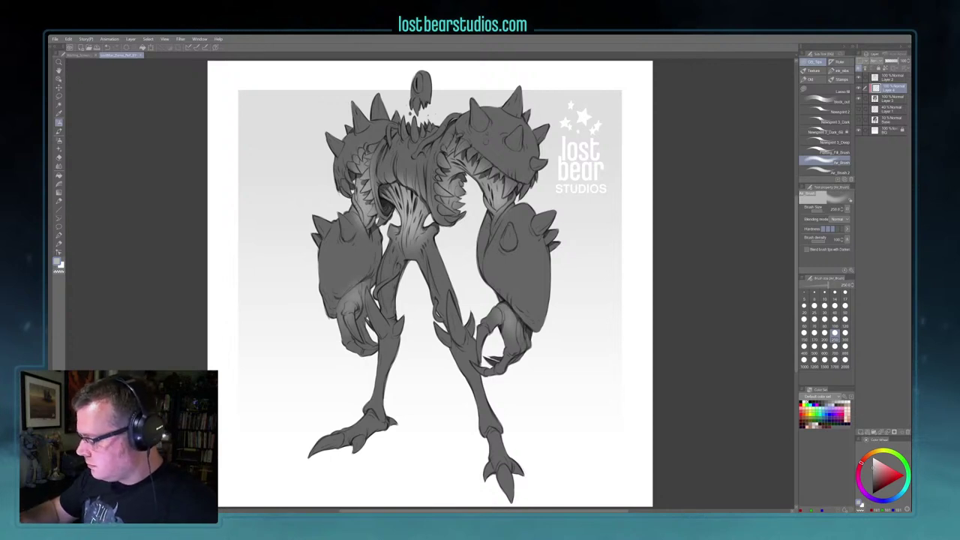
mouse_move(389, 300)
mouse_down()
mouse_move(392, 256)
mouse_move(414, 249)
mouse_move(444, 315)
mouse_move(433, 250)
mouse_up()
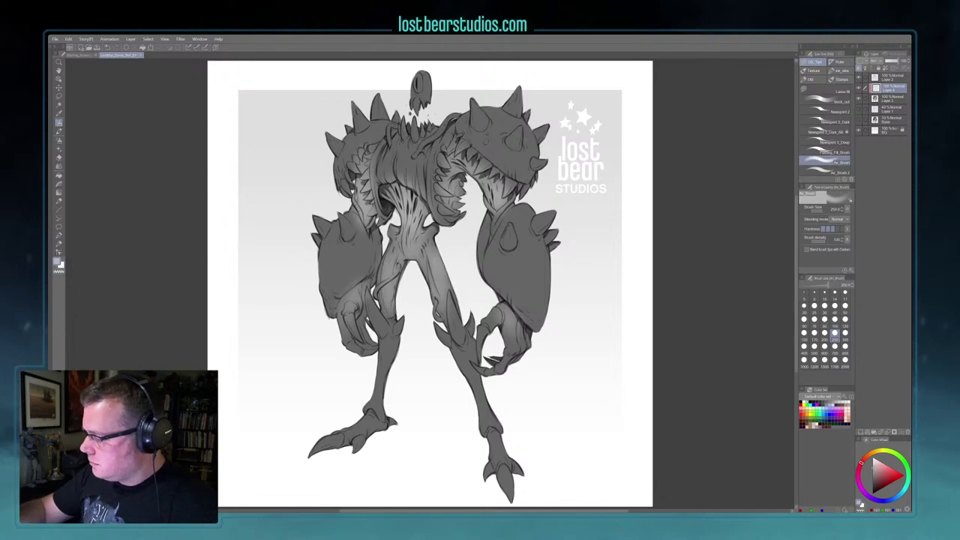
Step: Airbrush soft light gray onto the left thigh and up toward the hip, reducing the brush size to 200
drag(386, 306, 387, 298)
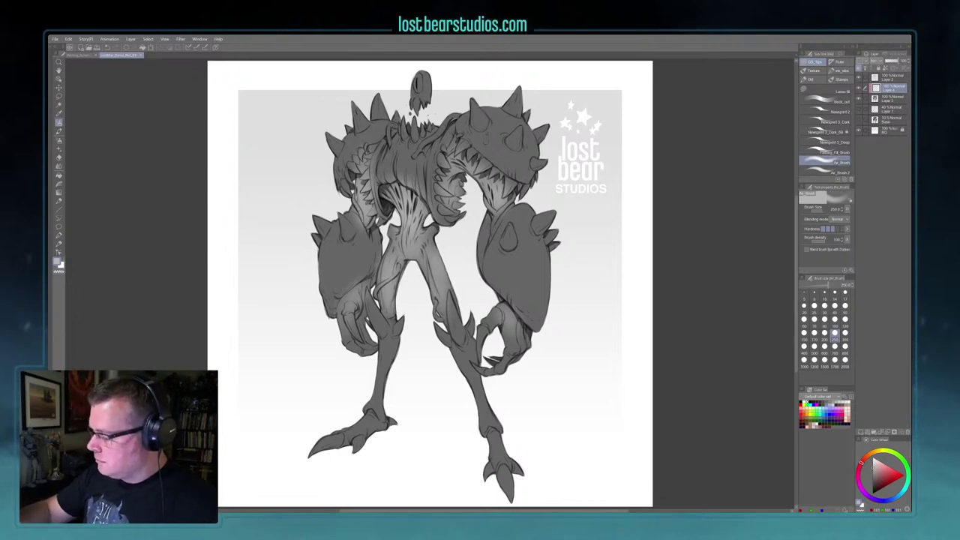
key([)
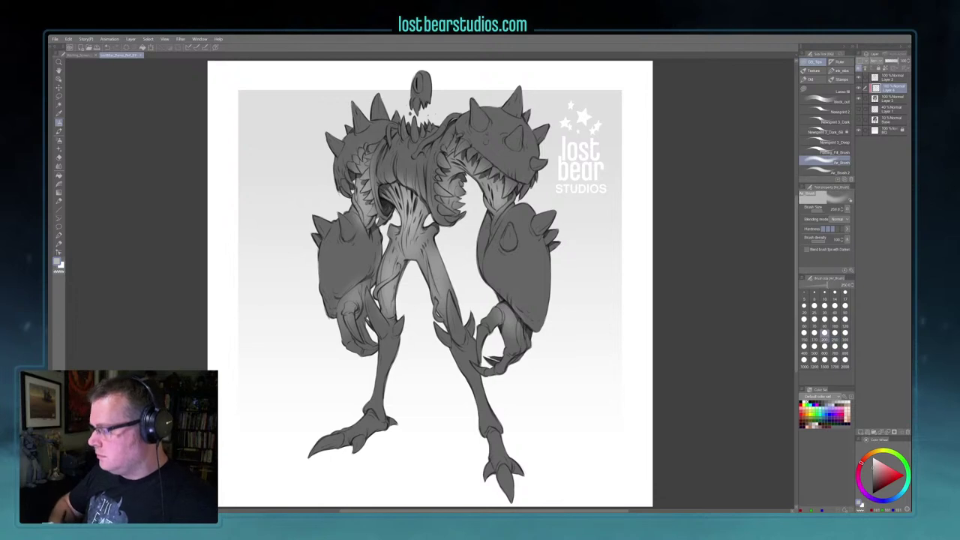
drag(389, 257, 394, 234)
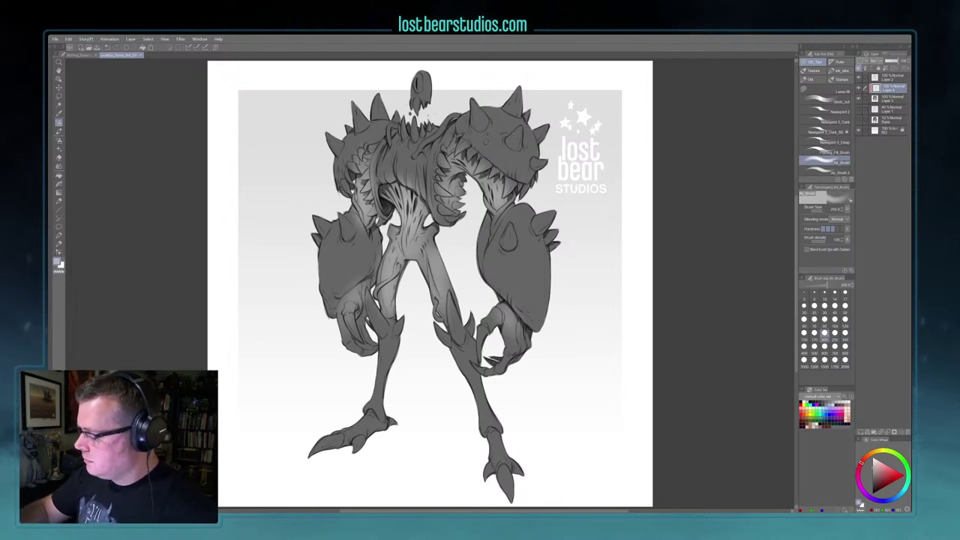
Step: Switch to the Painting Fill Brush and paint a light gray accent at the inner end of the right shoulder's toothed maw
click(826, 153)
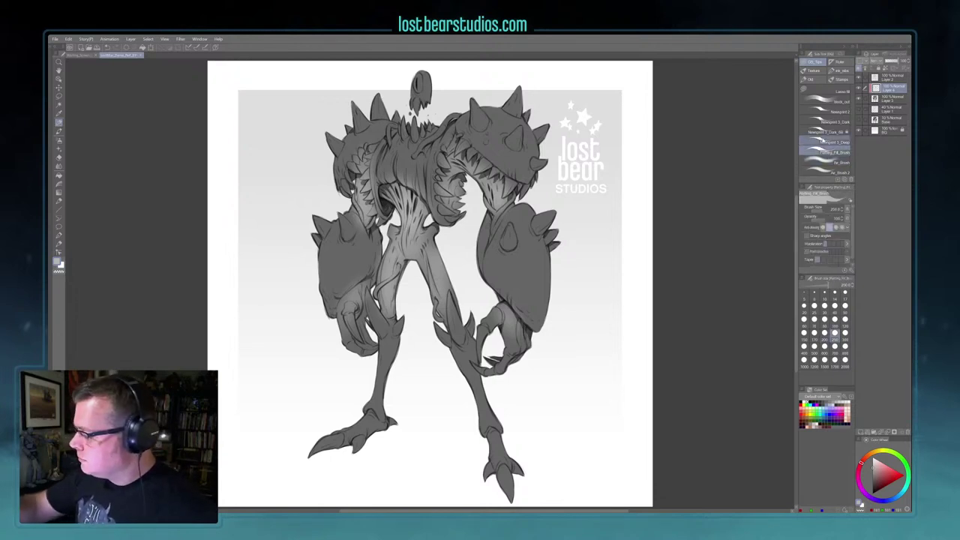
drag(446, 158, 455, 135)
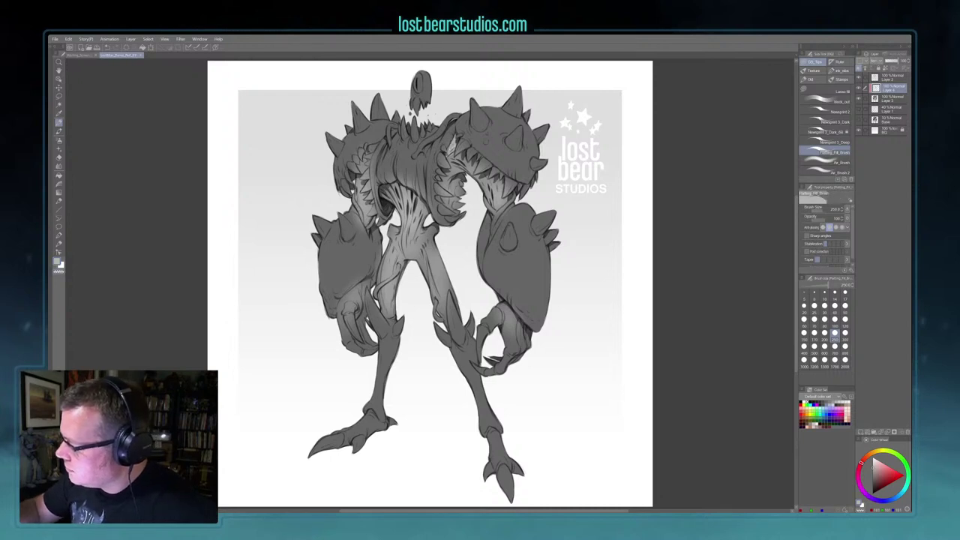
click(873, 473)
key(x)
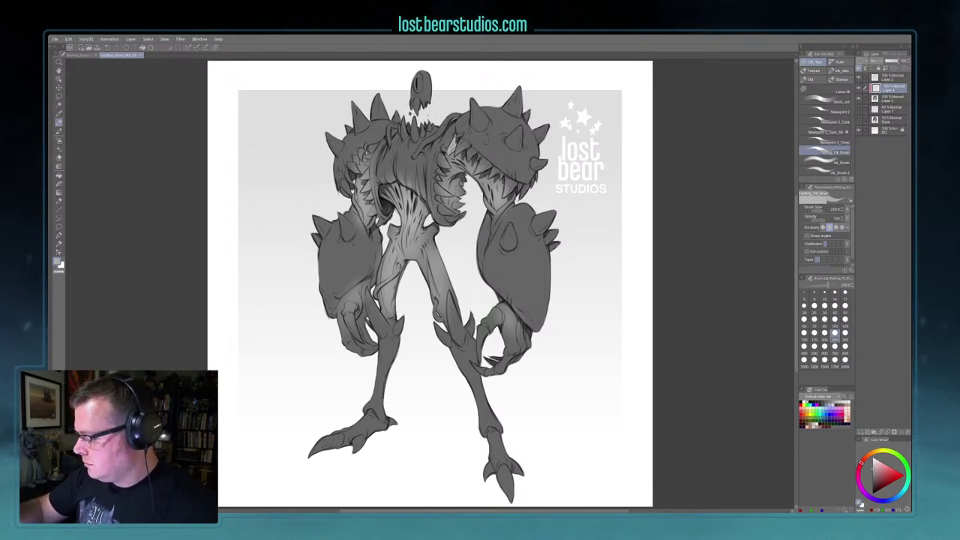
click(834, 131)
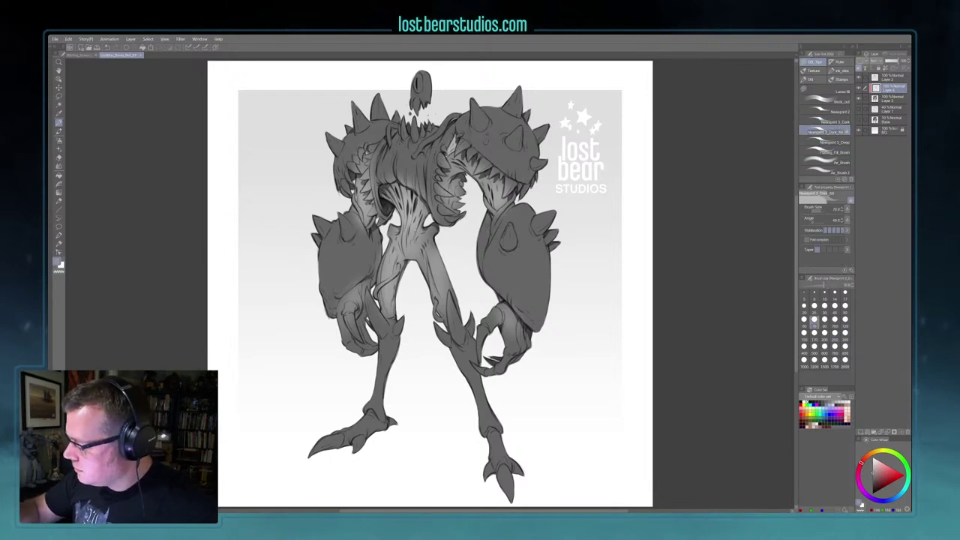
key(bracketright)
key(bracketright)
key(bracketright)
key(bracketright)
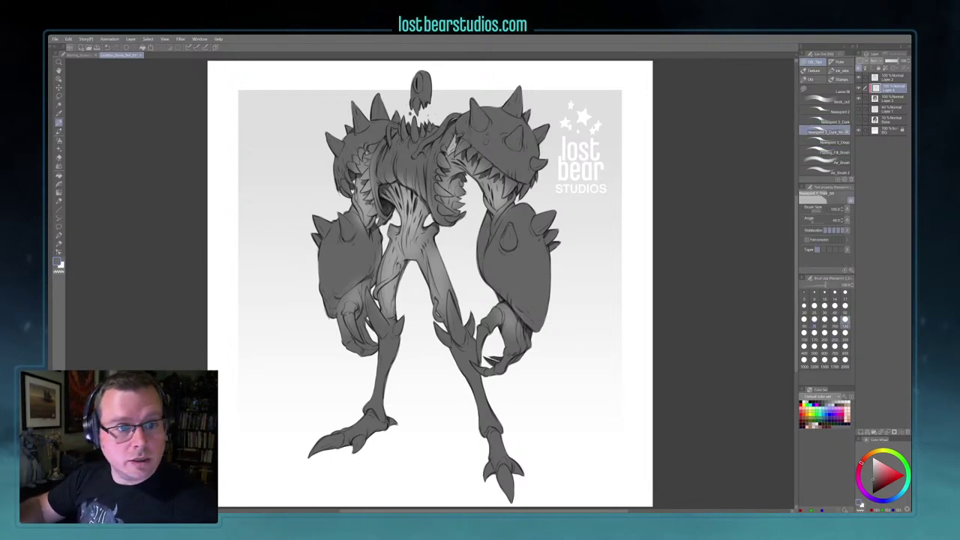
key(bracketright)
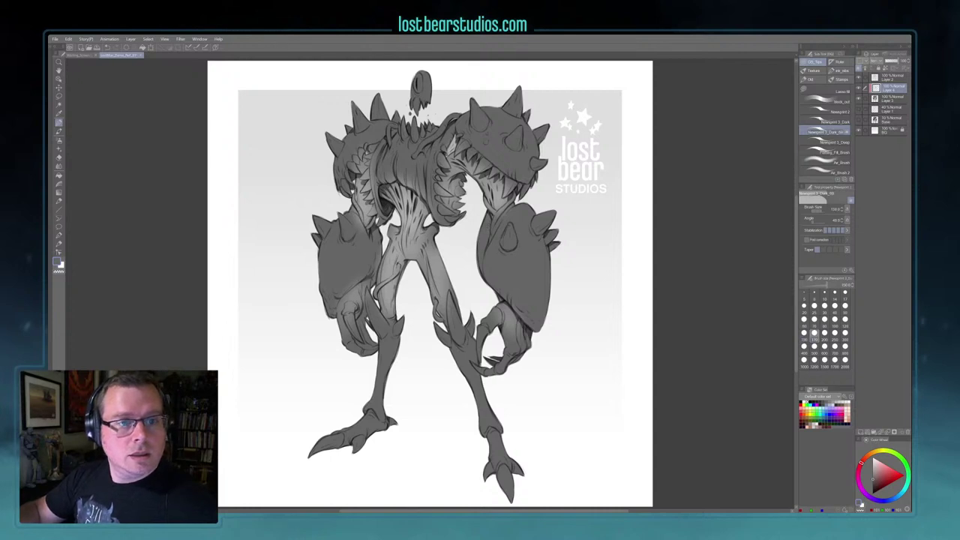
key(bracketright)
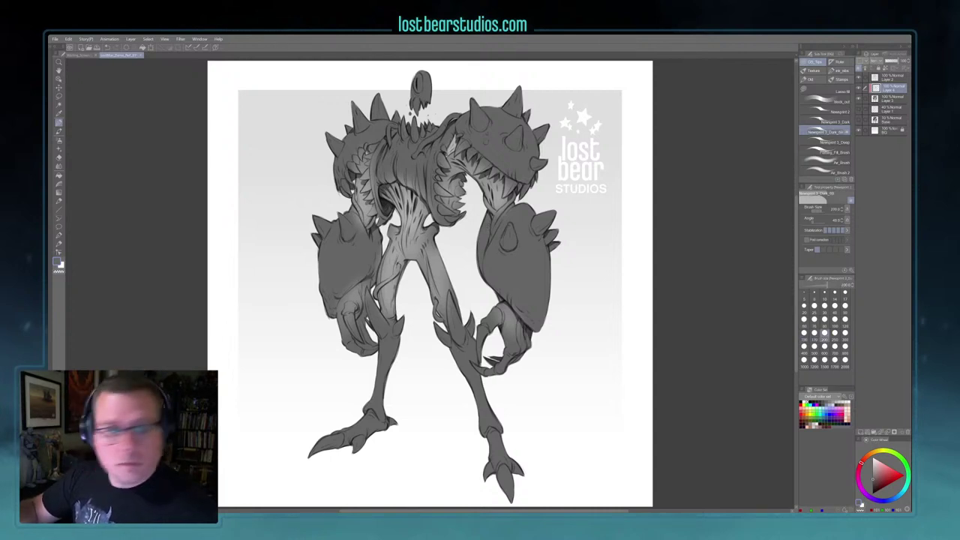
key(bracketright)
key(bracketright)
key(bracketright)
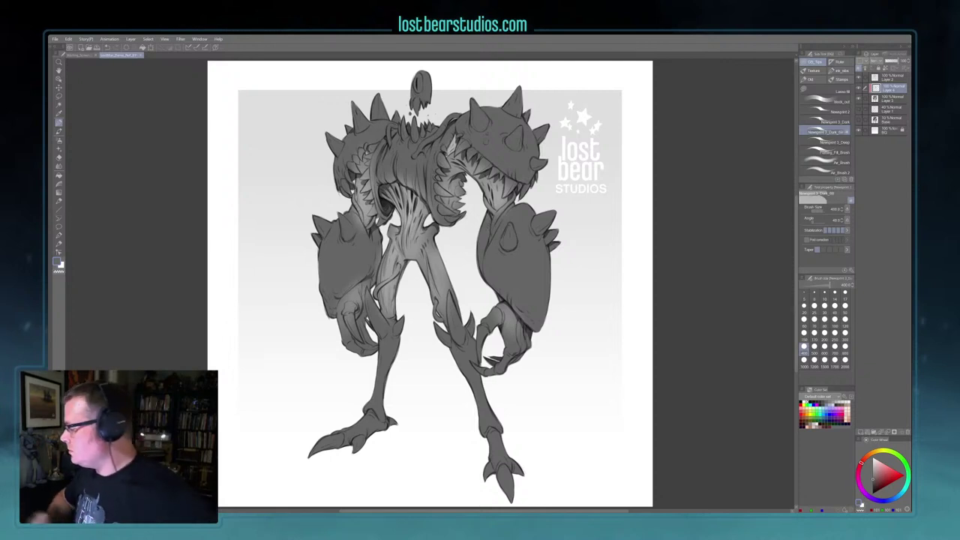
Step: Paint the eye solid white with the Painting Fill Brush and the teeth below the head light gray
click(828, 150)
alt+click(444, 80)
drag(418, 82, 420, 92)
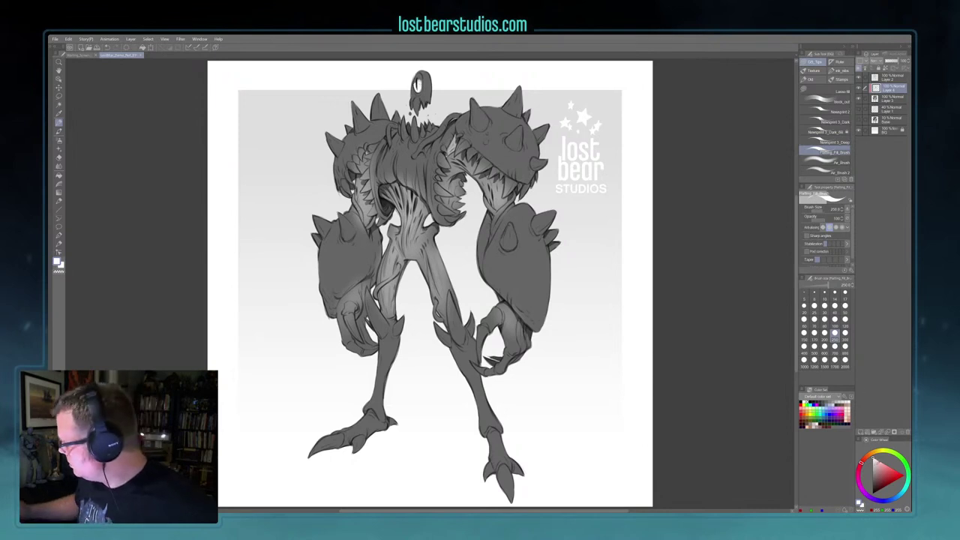
key(x)
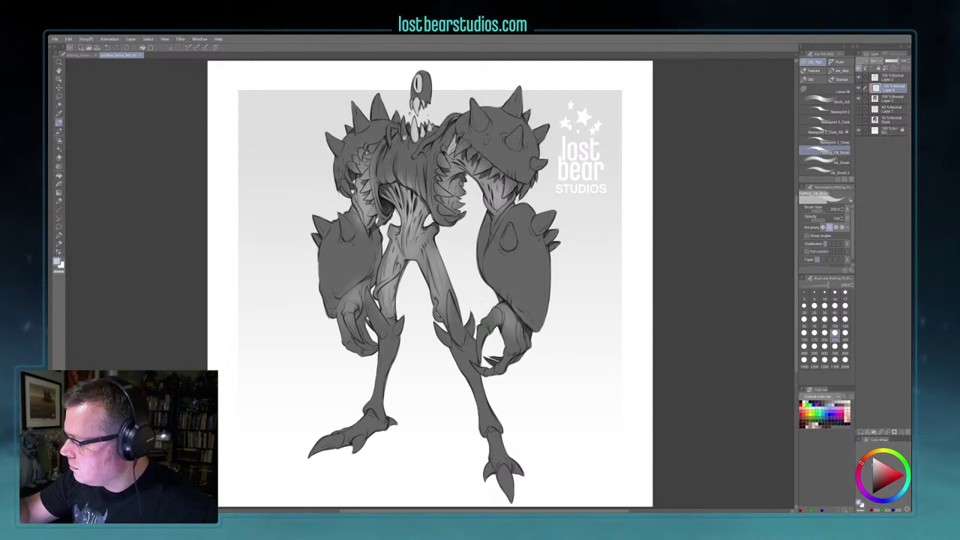
Step: Fill the spikes on the left shoulder and left forearm and the left shoulder's teeth with light gray
mouse_move(391, 119)
mouse_down()
mouse_move(401, 120)
mouse_move(381, 115)
mouse_move(378, 96)
mouse_move(381, 112)
mouse_move(363, 129)
mouse_move(362, 114)
mouse_move(333, 138)
mouse_move(336, 147)
mouse_up()
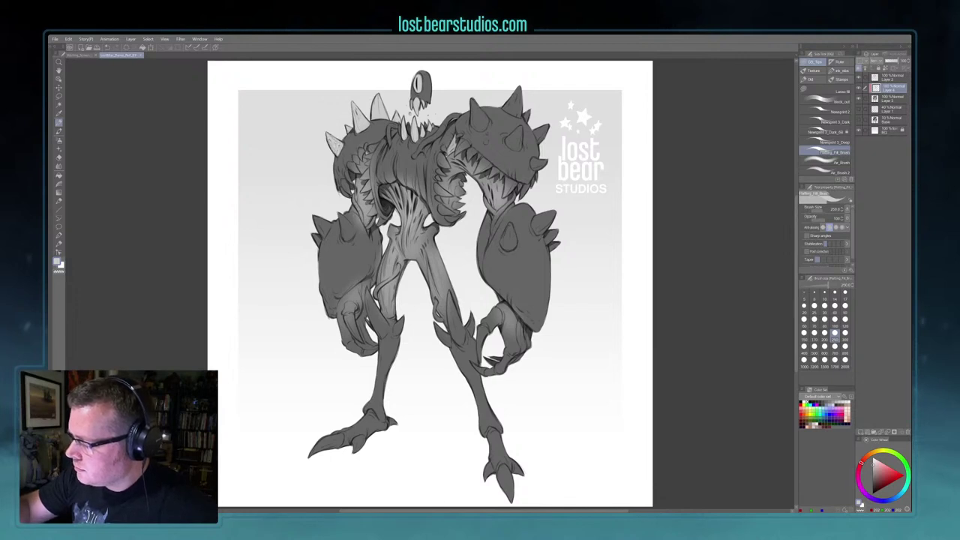
mouse_move(339, 215)
mouse_down()
mouse_move(349, 239)
mouse_move(348, 225)
mouse_move(317, 225)
mouse_move(324, 236)
mouse_move(330, 226)
mouse_move(318, 244)
mouse_move(317, 236)
mouse_up()
key(c)
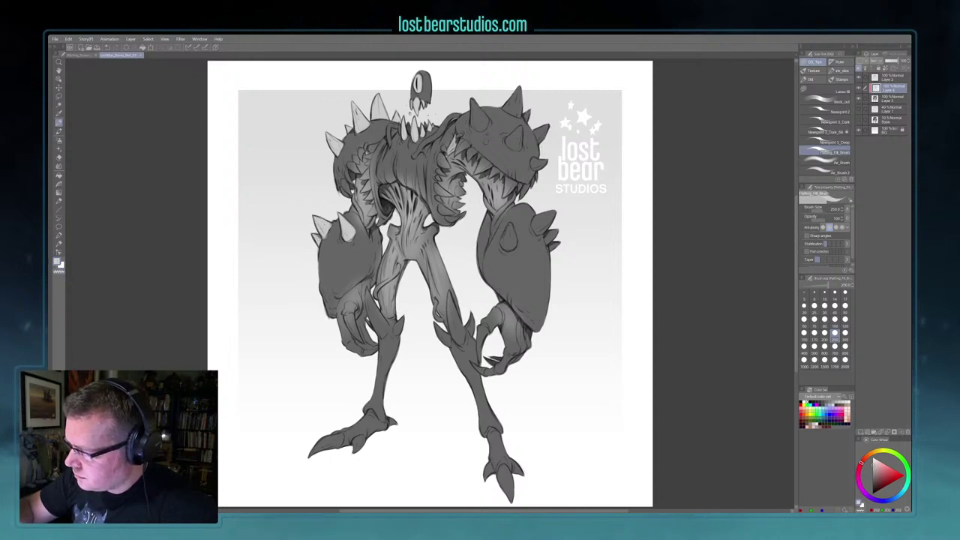
drag(343, 190, 364, 149)
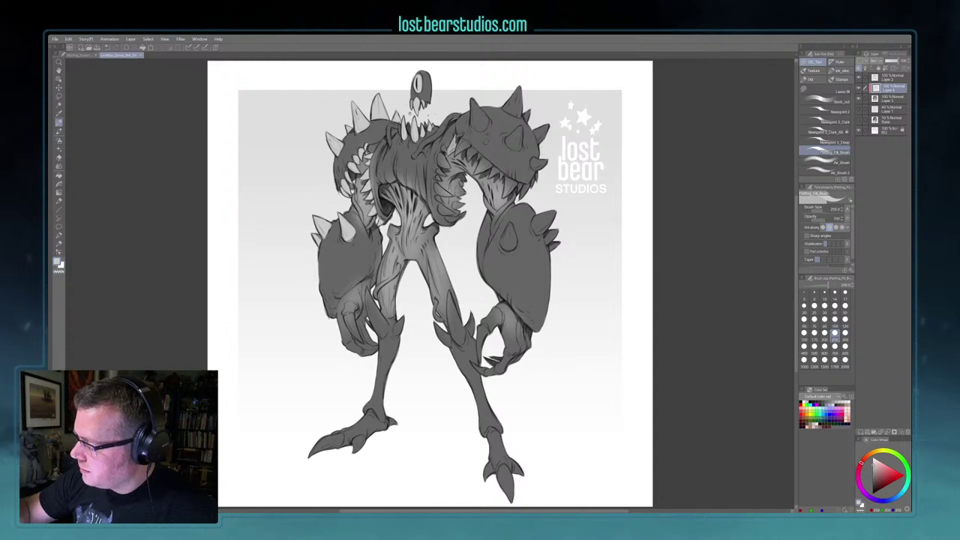
Step: Fill the right shoulder's spikes and the outermost teeth of its jaw with light gray
mouse_move(474, 123)
mouse_down()
mouse_move(484, 128)
mouse_move(474, 105)
mouse_move(488, 124)
mouse_move(478, 124)
mouse_move(507, 108)
mouse_move(520, 116)
mouse_move(509, 105)
mouse_move(522, 108)
mouse_move(541, 140)
mouse_move(549, 125)
mouse_move(521, 152)
mouse_move(512, 136)
mouse_move(521, 125)
mouse_move(512, 145)
mouse_up()
key(c)
key(c)
key(c)
alt+click(478, 122)
key(c)
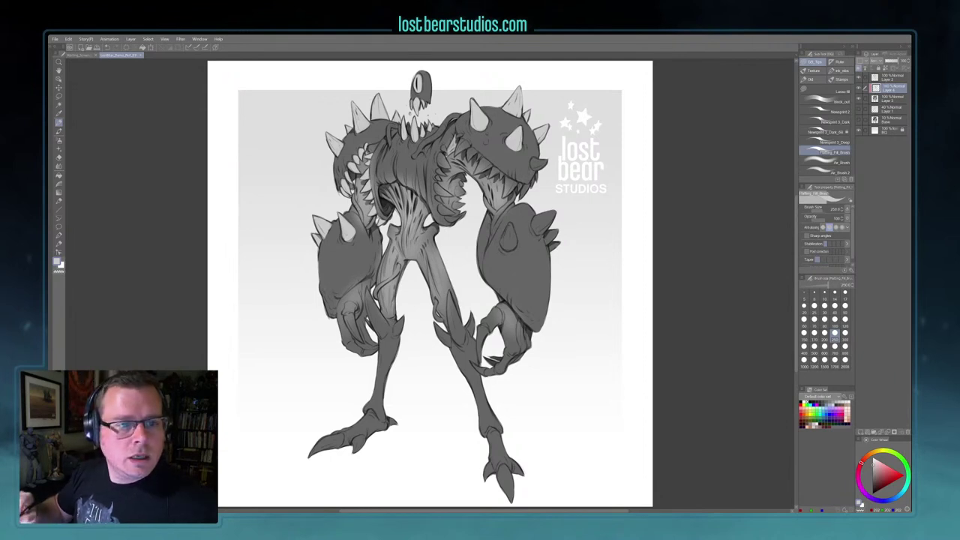
mouse_move(533, 158)
mouse_down()
mouse_move(533, 169)
mouse_move(545, 162)
mouse_move(521, 198)
mouse_move(531, 183)
mouse_move(514, 184)
mouse_move(521, 191)
mouse_move(505, 182)
mouse_up()
drag(505, 186, 515, 184)
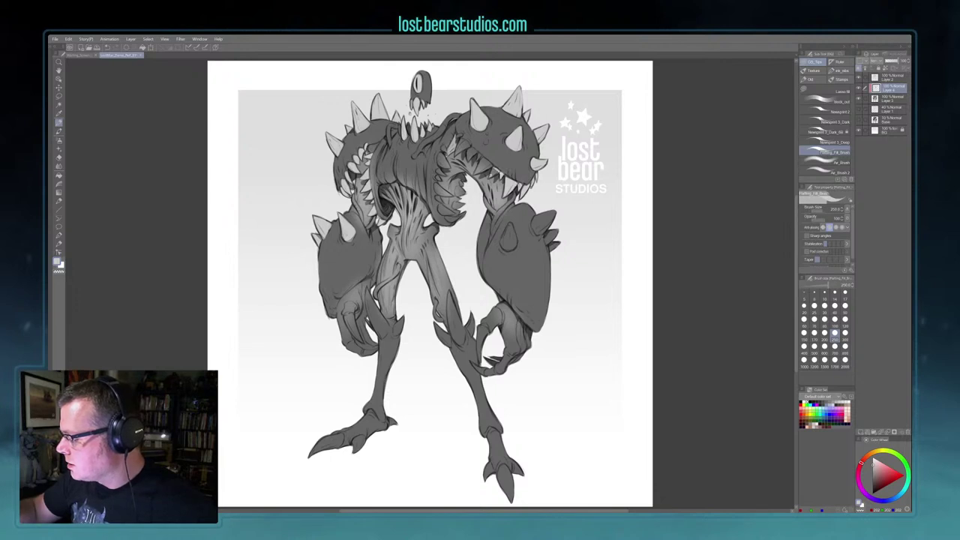
Step: Fill the remaining upper teeth of the right shoulder maw and the teeth around its inner and lower jaw with light gray
mouse_move(493, 167)
mouse_down()
mouse_move(495, 179)
mouse_move(486, 160)
mouse_move(480, 168)
mouse_up()
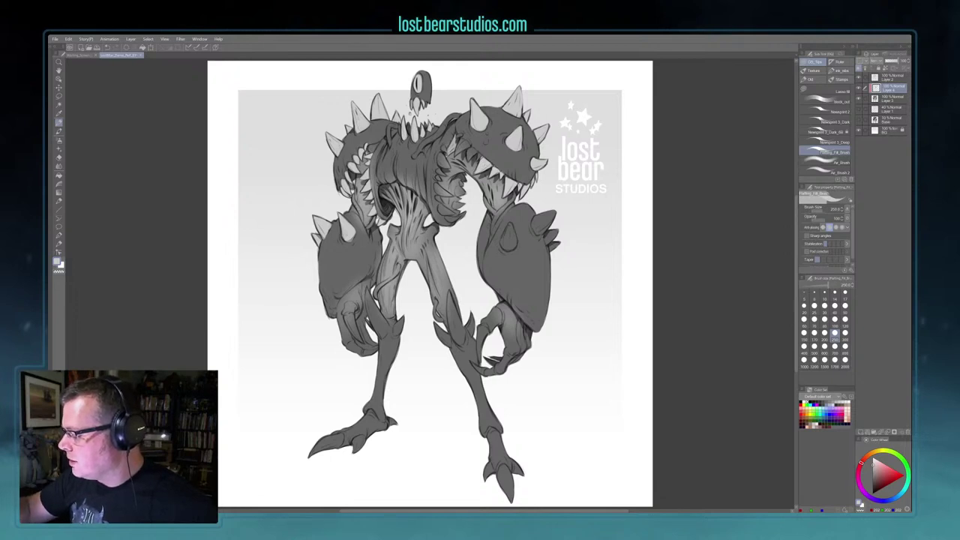
drag(475, 159, 460, 144)
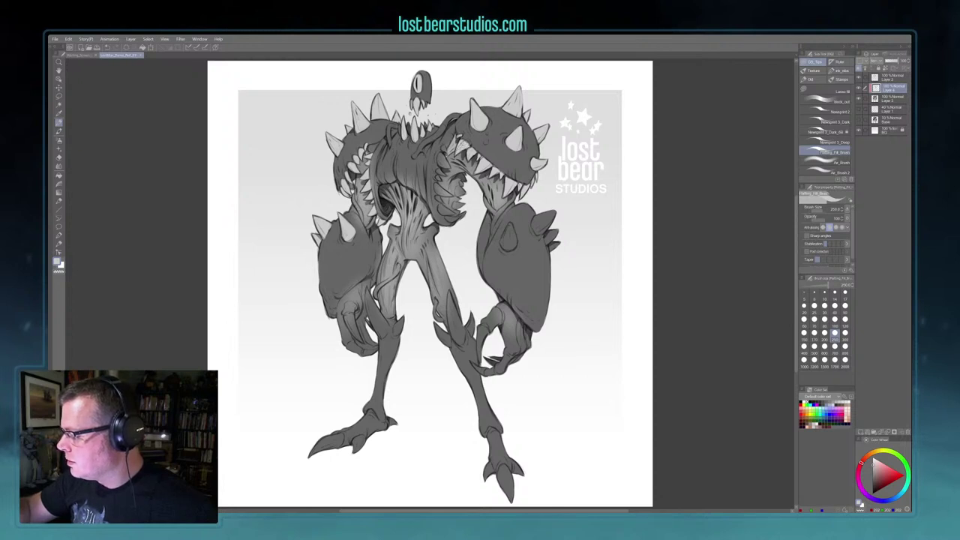
mouse_move(448, 151)
mouse_down()
mouse_move(446, 165)
mouse_move(440, 160)
mouse_move(448, 165)
mouse_up()
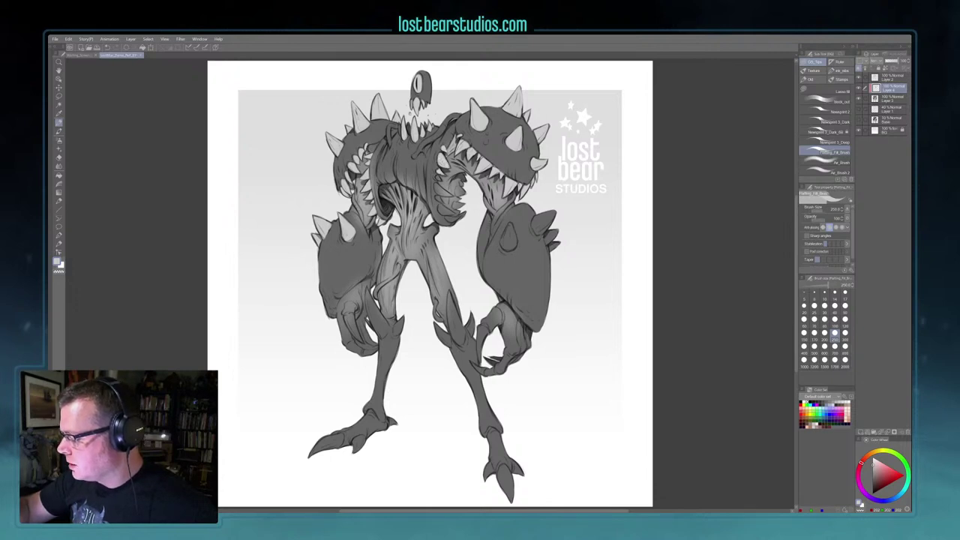
mouse_move(439, 186)
mouse_down()
mouse_move(444, 193)
mouse_move(436, 186)
mouse_up()
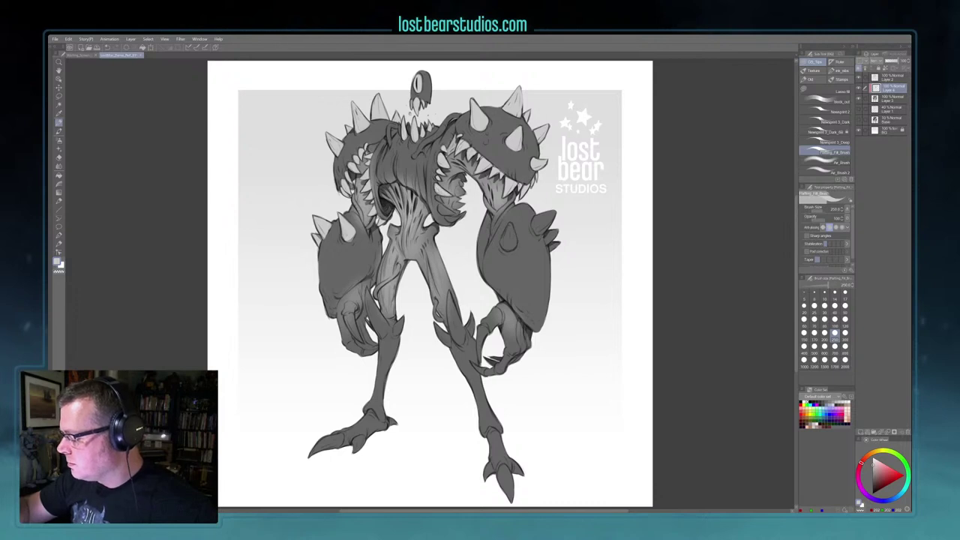
mouse_move(453, 216)
mouse_down()
mouse_move(438, 205)
mouse_move(453, 216)
mouse_up()
mouse_move(459, 216)
mouse_down()
mouse_move(460, 186)
mouse_move(462, 195)
mouse_up()
key(c)
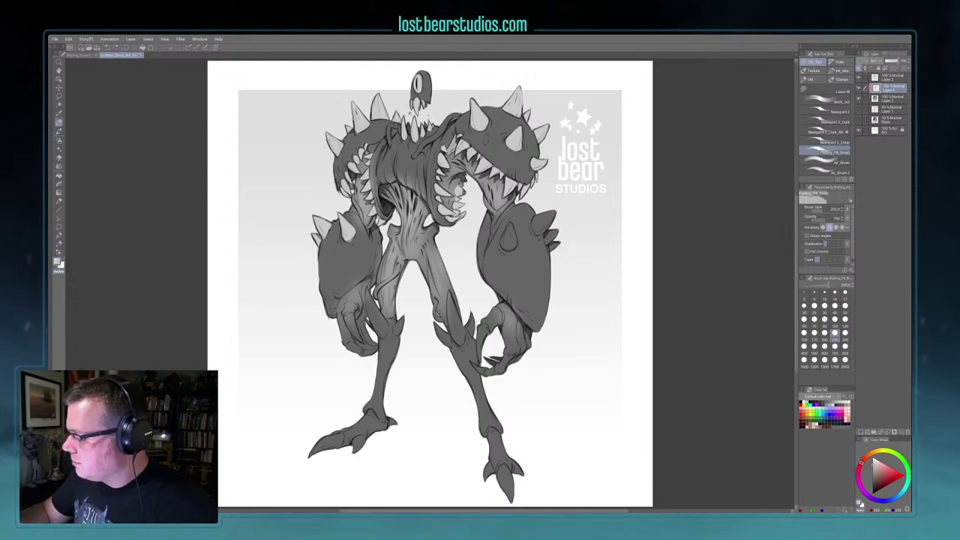
key(x)
key(x)
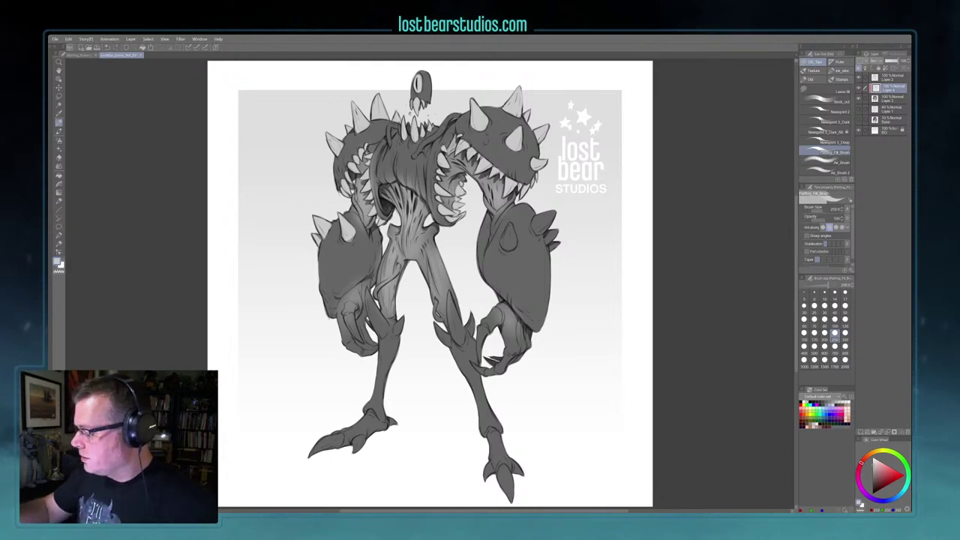
Step: Fill the front spike and the outer-edge spikes of the right forearm with light gray
mouse_move(505, 237)
mouse_down()
mouse_move(511, 248)
mouse_move(507, 227)
mouse_move(514, 247)
mouse_up()
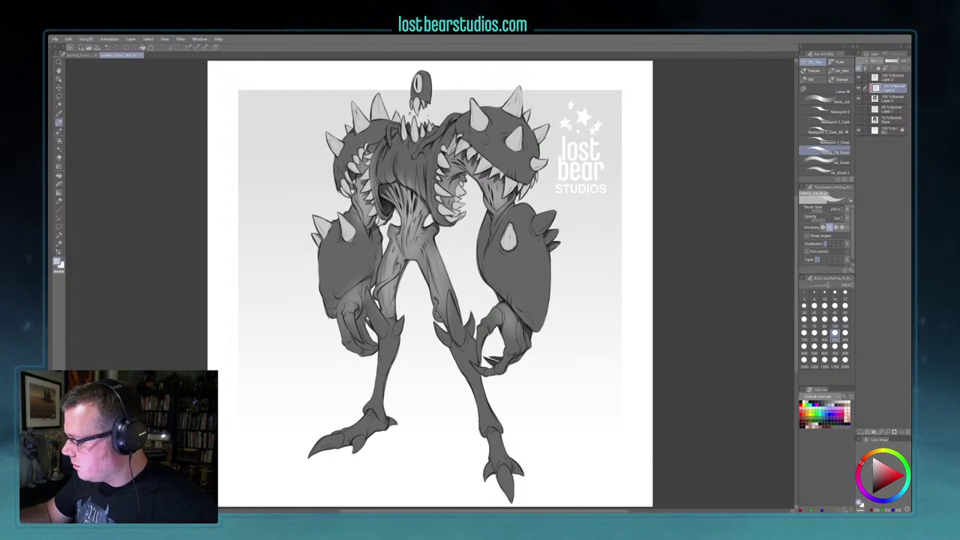
mouse_move(540, 216)
mouse_down()
mouse_move(533, 225)
mouse_move(539, 235)
mouse_move(542, 218)
mouse_move(553, 241)
mouse_up()
drag(558, 248, 558, 240)
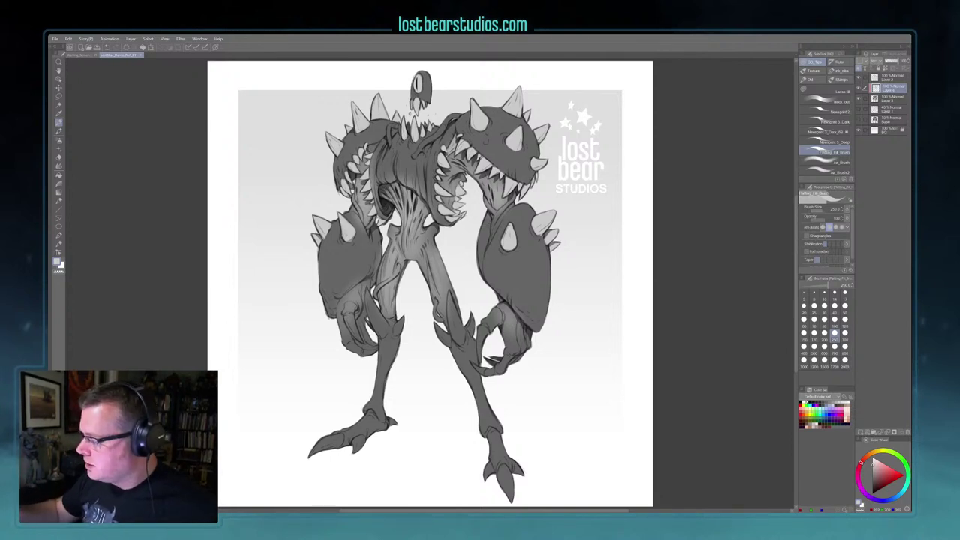
Step: Fill the spikes around both knees with light gray
mouse_move(454, 335)
mouse_down()
mouse_move(459, 343)
mouse_move(451, 301)
mouse_up()
mouse_move(469, 335)
mouse_down()
mouse_move(473, 315)
mouse_move(435, 324)
mouse_move(449, 336)
mouse_move(395, 325)
mouse_move(402, 321)
mouse_up()
mouse_move(368, 291)
mouse_down()
mouse_move(381, 323)
mouse_move(366, 302)
mouse_up()
key(c)
key(x)
mouse_move(383, 329)
mouse_down()
mouse_move(383, 311)
mouse_move(368, 320)
mouse_up()
key(c)
key(c)
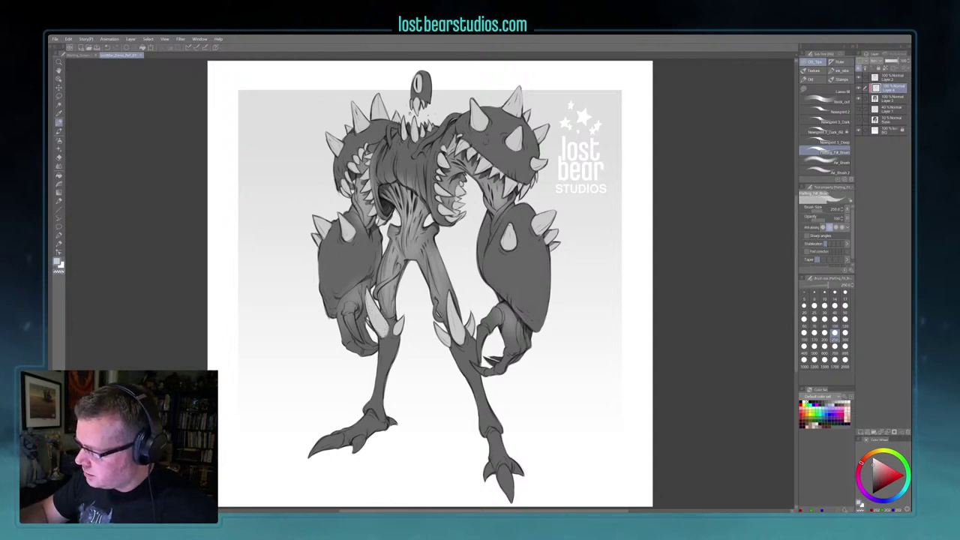
Step: Fill the toe and heel claws on both feet with light gray
drag(389, 424, 393, 418)
mouse_move(353, 447)
mouse_down()
mouse_move(364, 437)
mouse_move(354, 452)
mouse_move(311, 456)
mouse_move(331, 435)
mouse_up()
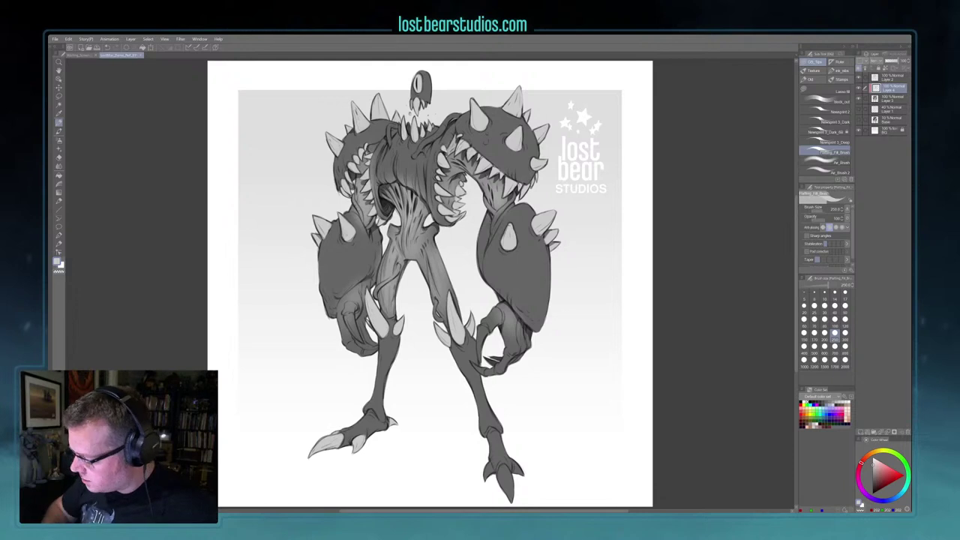
mouse_move(493, 463)
mouse_down()
mouse_move(485, 481)
mouse_move(502, 465)
mouse_move(510, 503)
mouse_up()
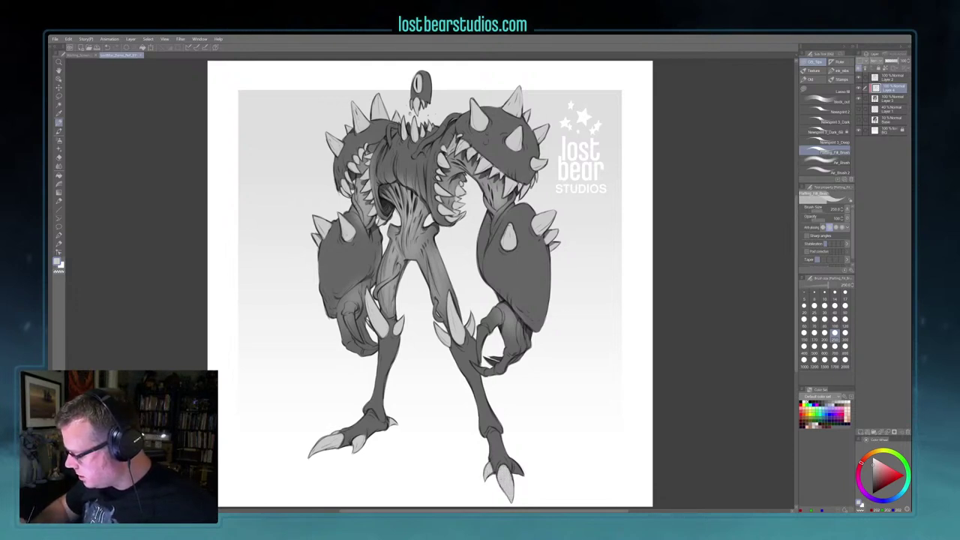
drag(514, 460, 523, 475)
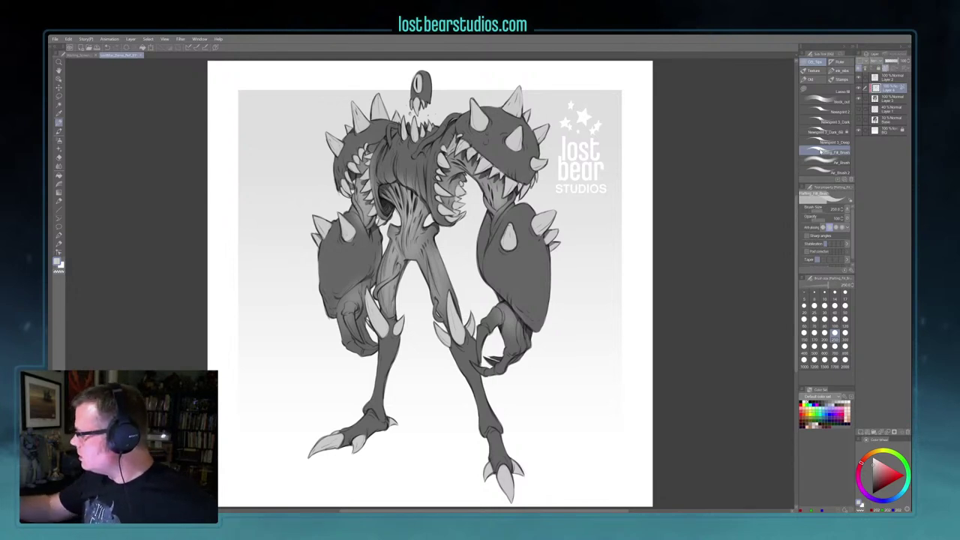
Step: Airbrush soft darker gray over the bases of the light spikes and claws at size 200, and pick a lighter gray
click(825, 161)
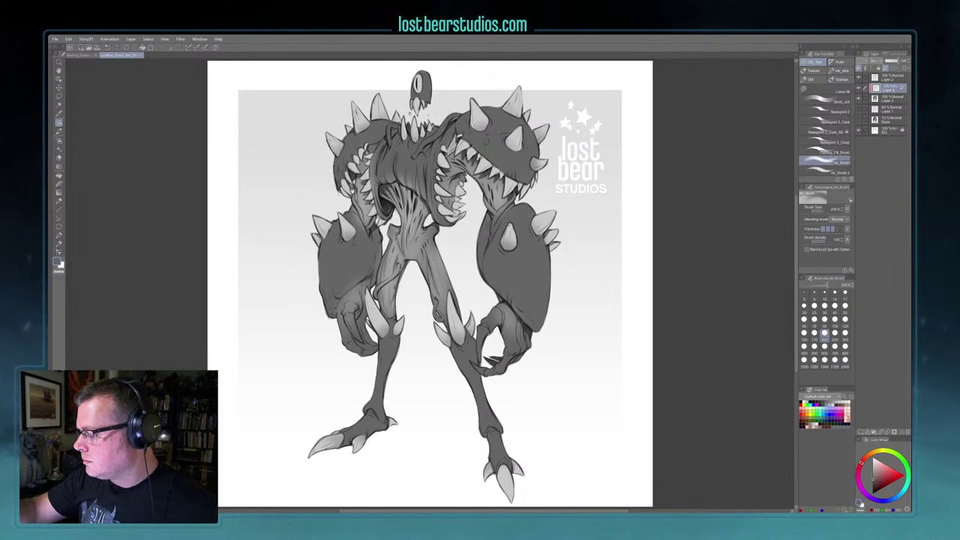
key(x)
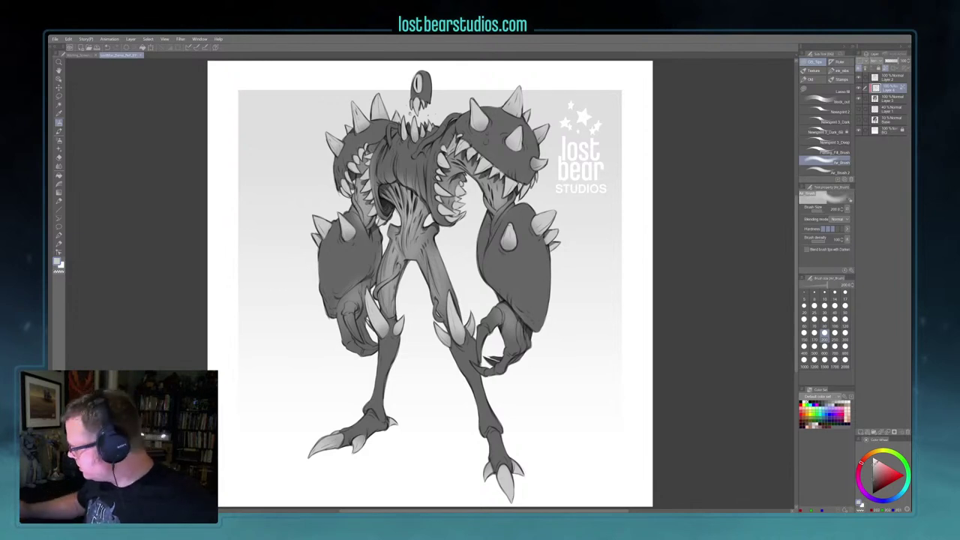
click(873, 461)
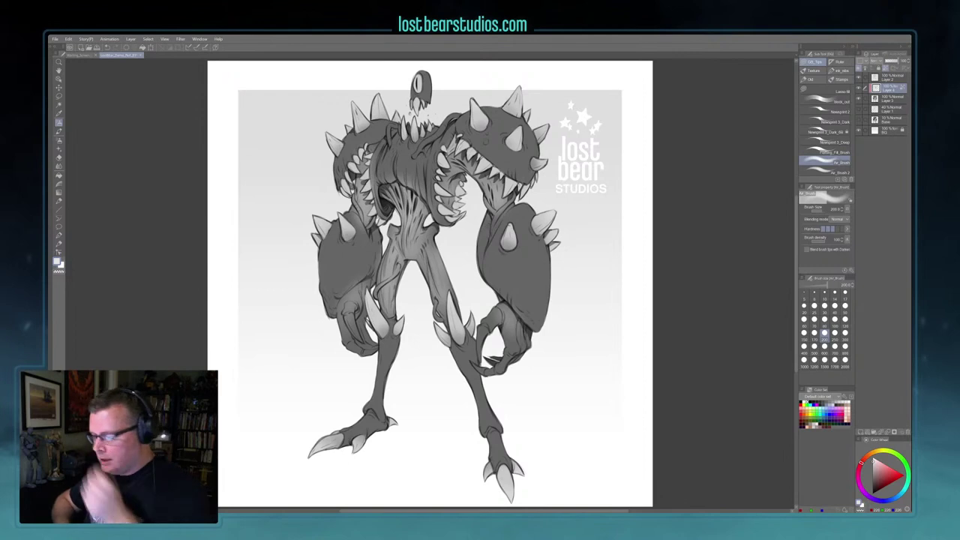
Step: Add a new layer directly above the silhouette layer and swap to the dark gray drawing color
click(894, 98)
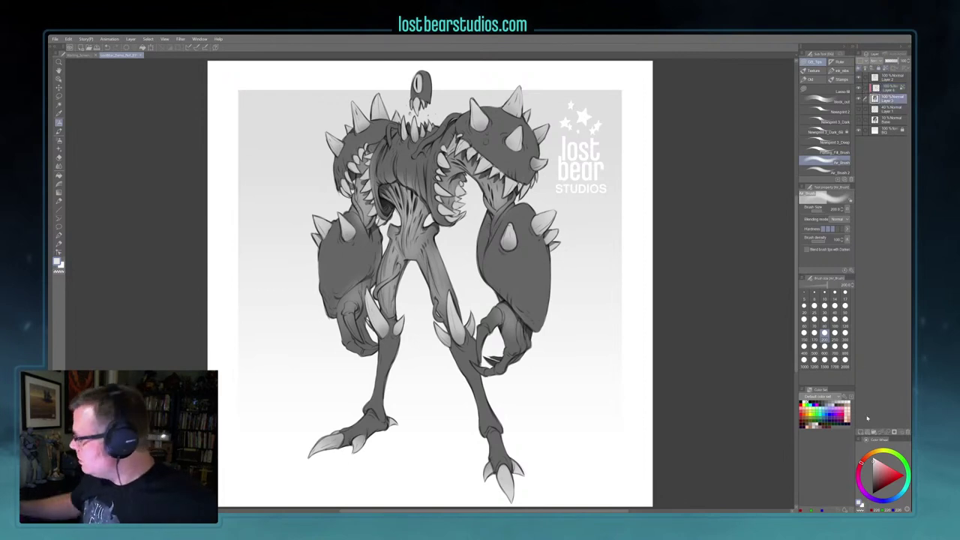
click(861, 432)
key(x)
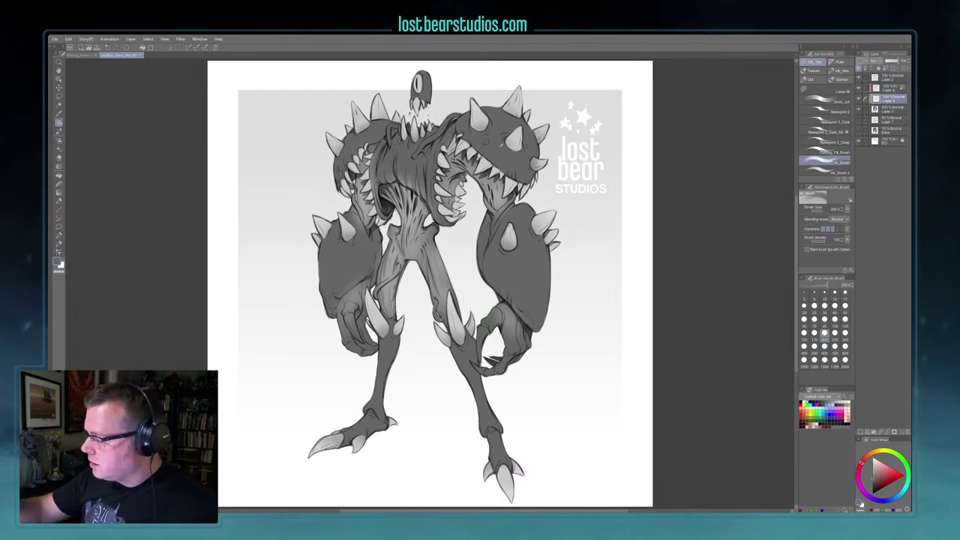
Step: Airbrush soft darker gray shading at size 400 over both forearm shells and the shoulder domes on the new layer
click(873, 485)
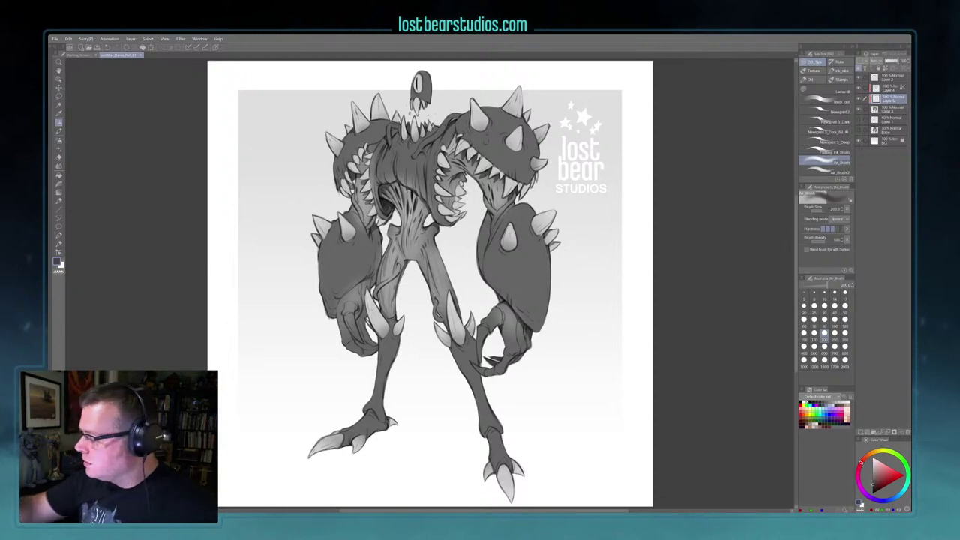
key(bracketright)
key(bracketright)
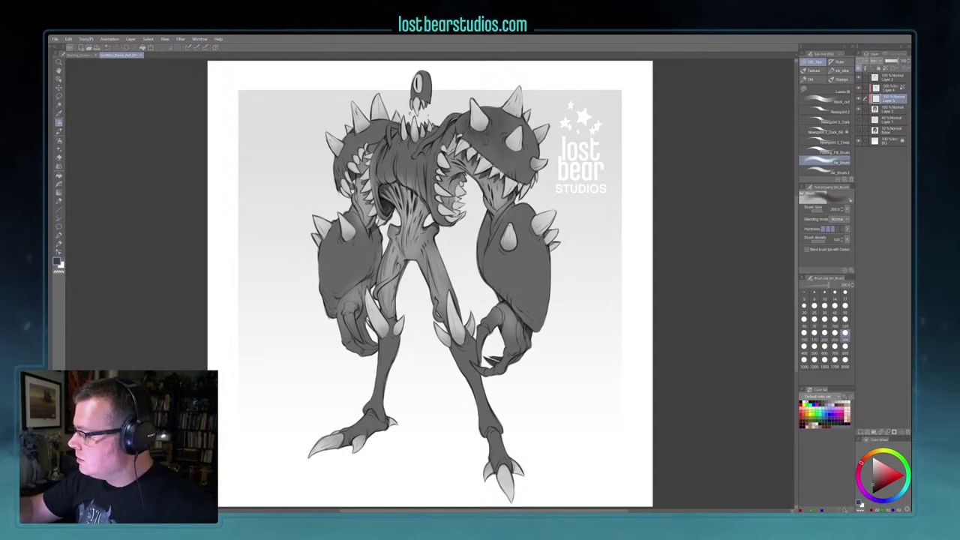
key(bracketright)
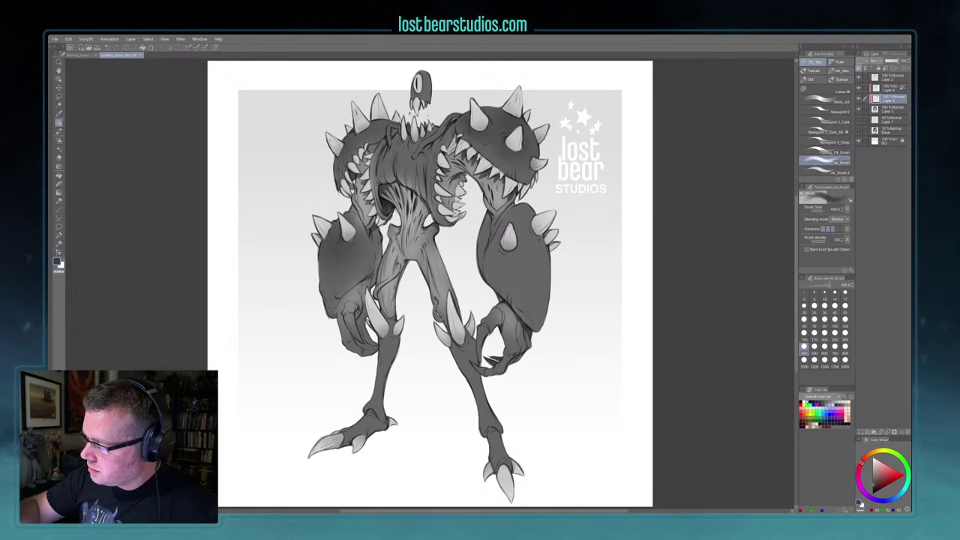
drag(498, 234, 501, 255)
drag(534, 225, 538, 283)
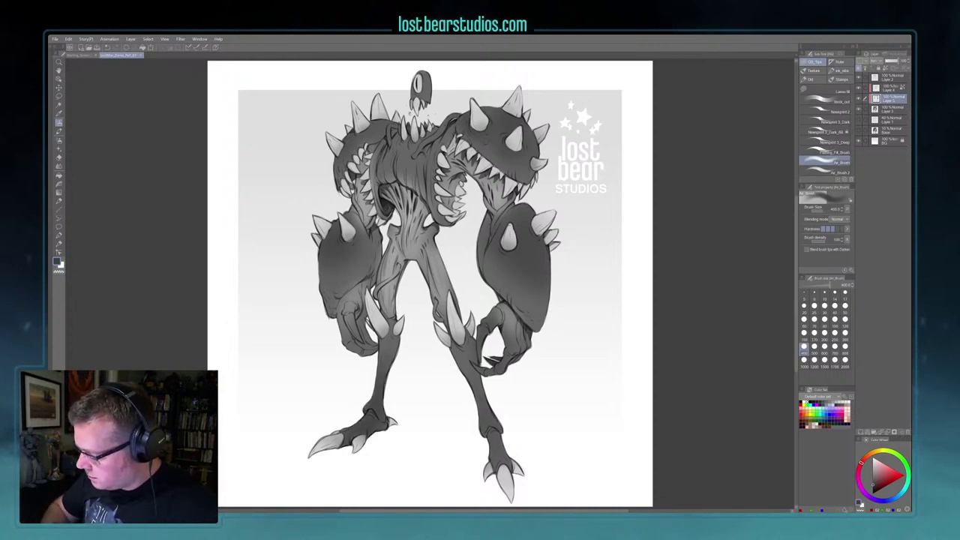
key(bracketright)
key(bracketright)
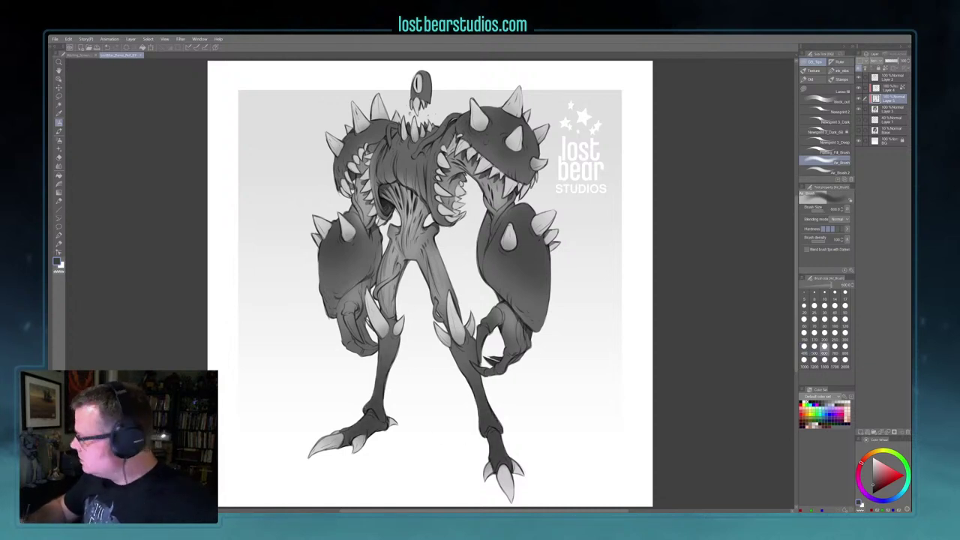
Step: Paint dark mottled spots on both forearm shells with the harder textured brush at size 400
click(826, 132)
key(bracketright)
key(bracketright)
key(bracketright)
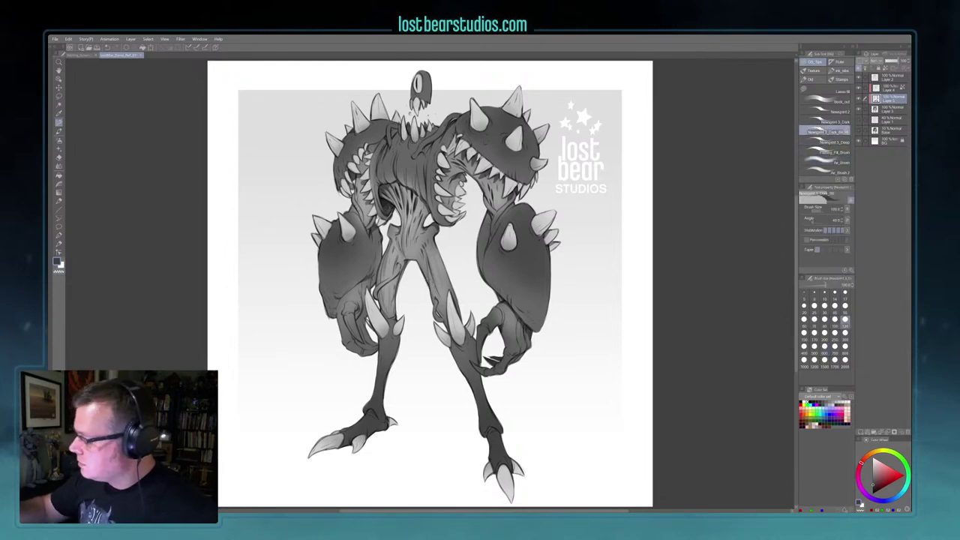
key(bracketright)
key(bracketright)
key(bracketright)
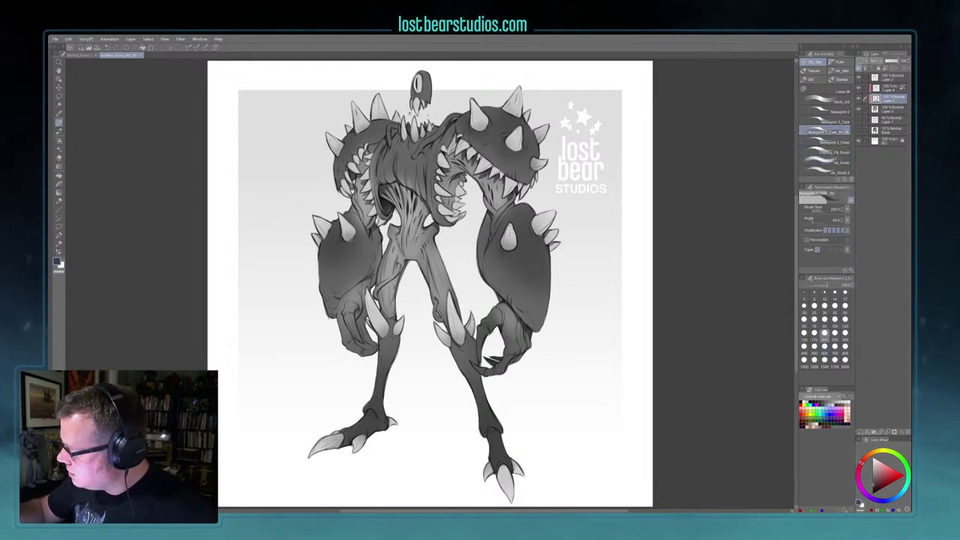
key(bracketright)
key(bracketright)
key(bracketright)
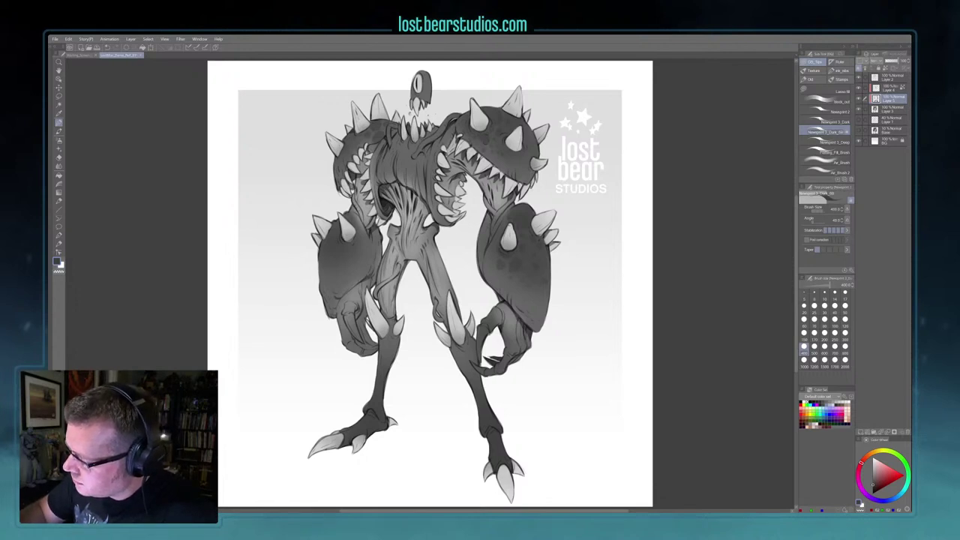
drag(362, 247, 366, 258)
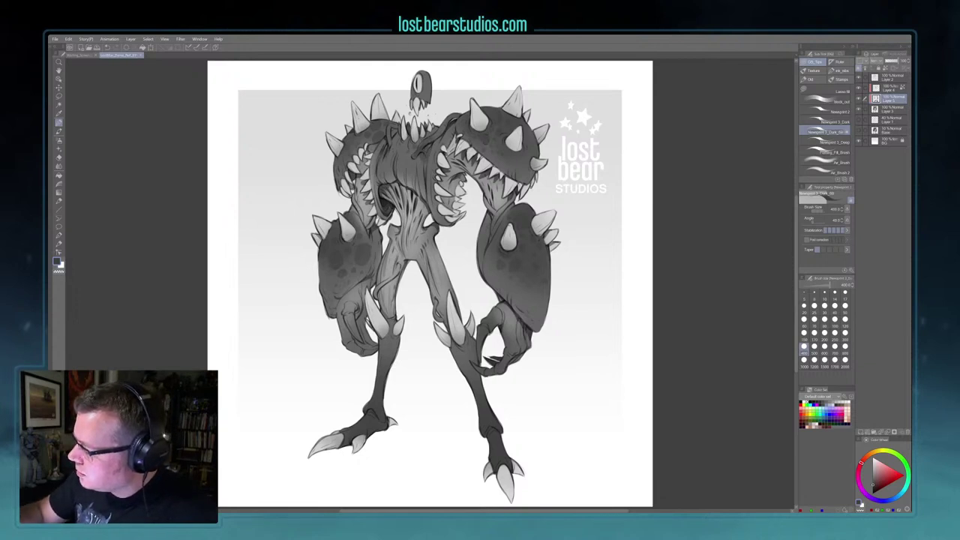
Step: Darken the tendons between neck and shoulders, and darken the tube over the thigh on the spikes layer
drag(430, 140, 448, 119)
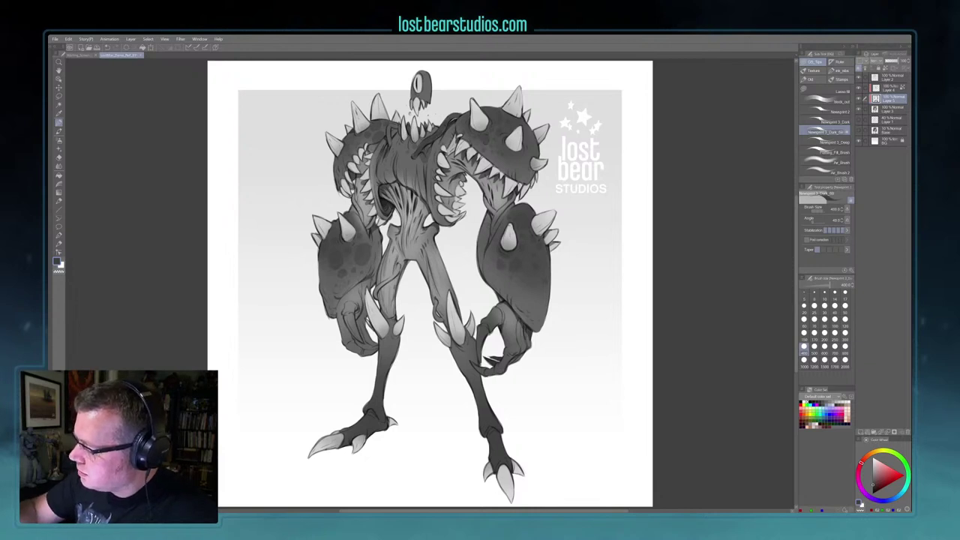
drag(389, 144, 395, 124)
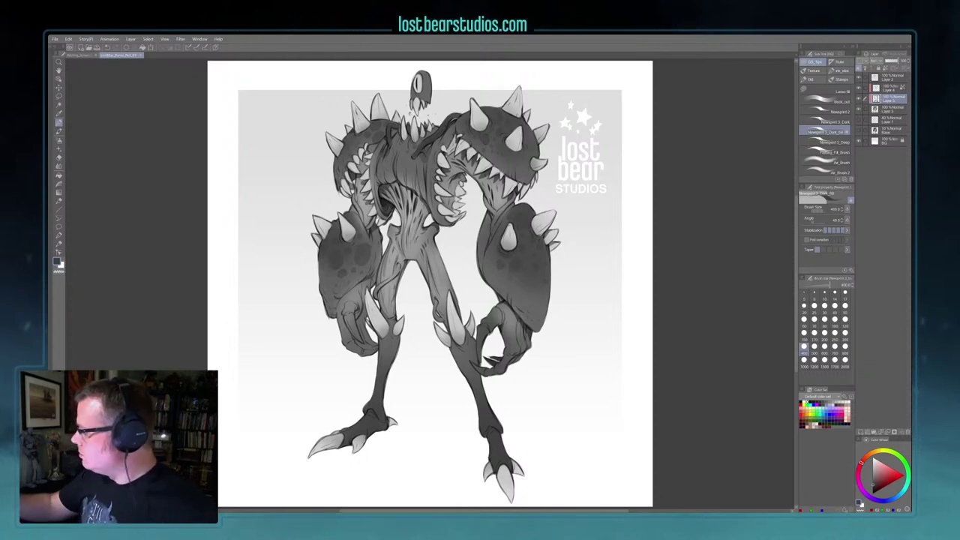
click(891, 88)
drag(398, 266, 379, 290)
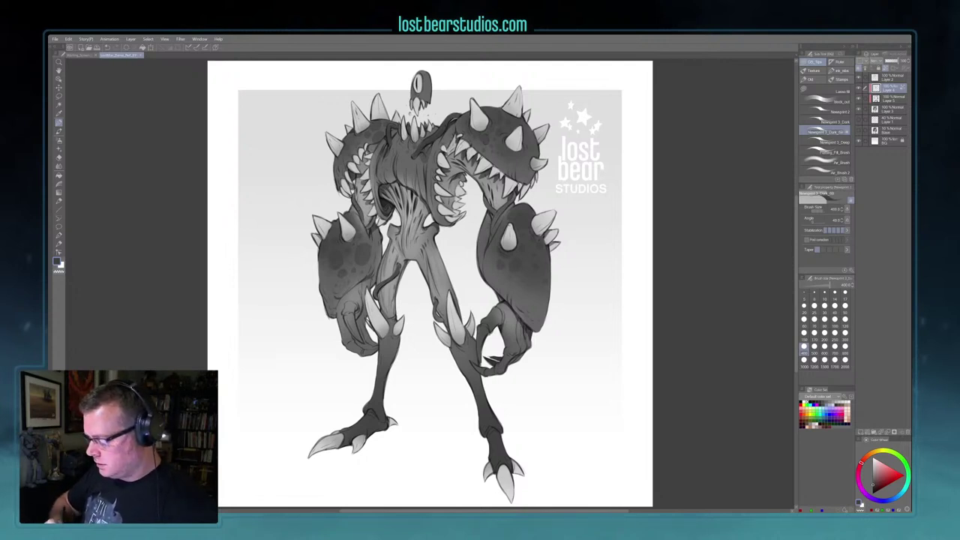
key(c)
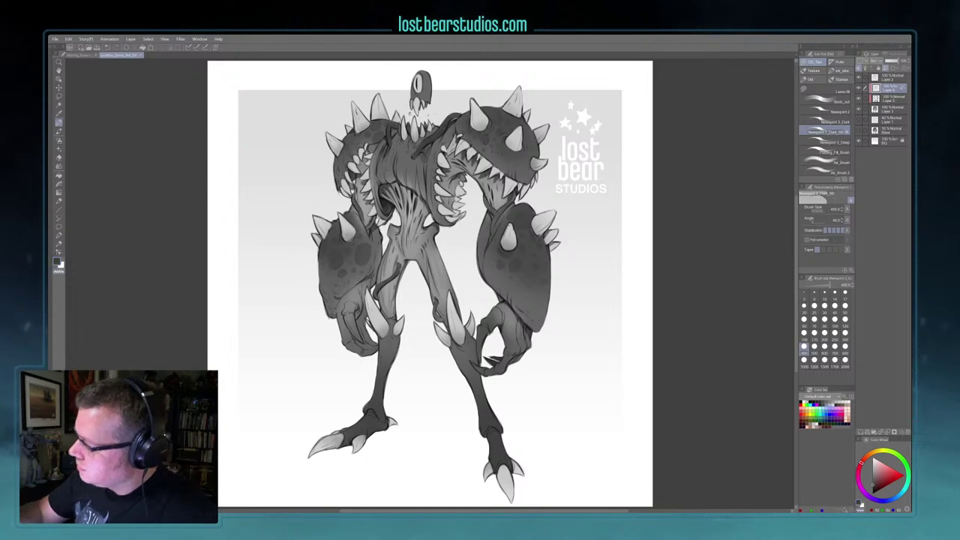
click(885, 98)
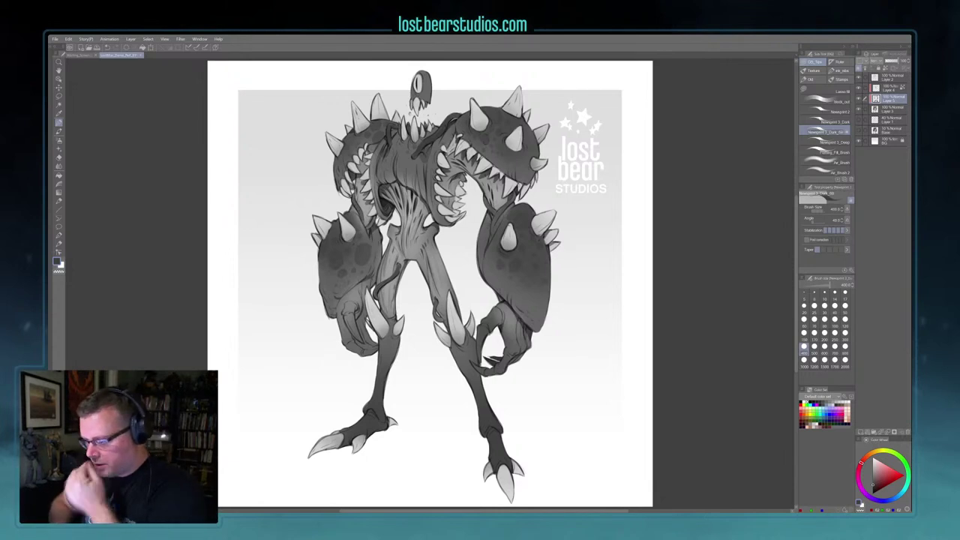
Step: Add a clipped layer in Add blending mode above the spikes layer and switch to a light gray drawing color
click(889, 90)
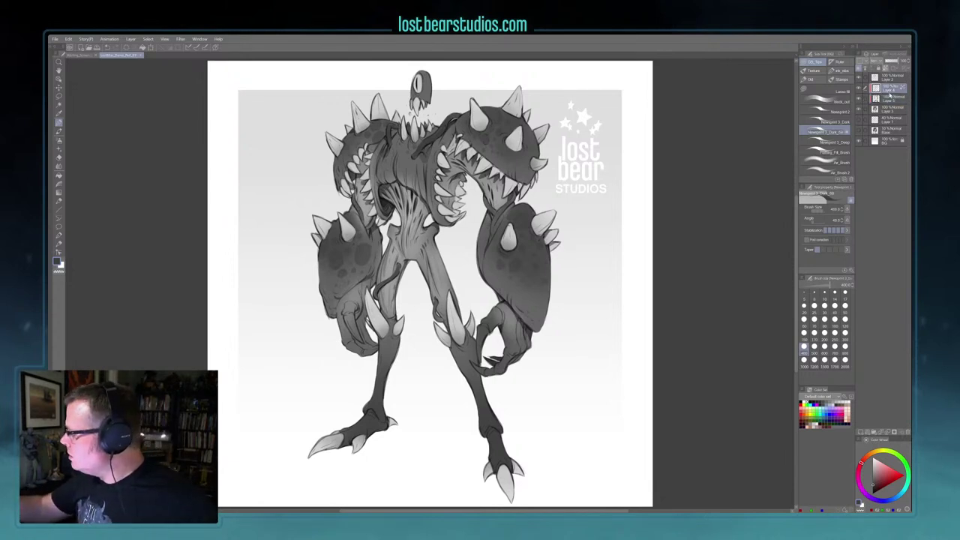
click(861, 432)
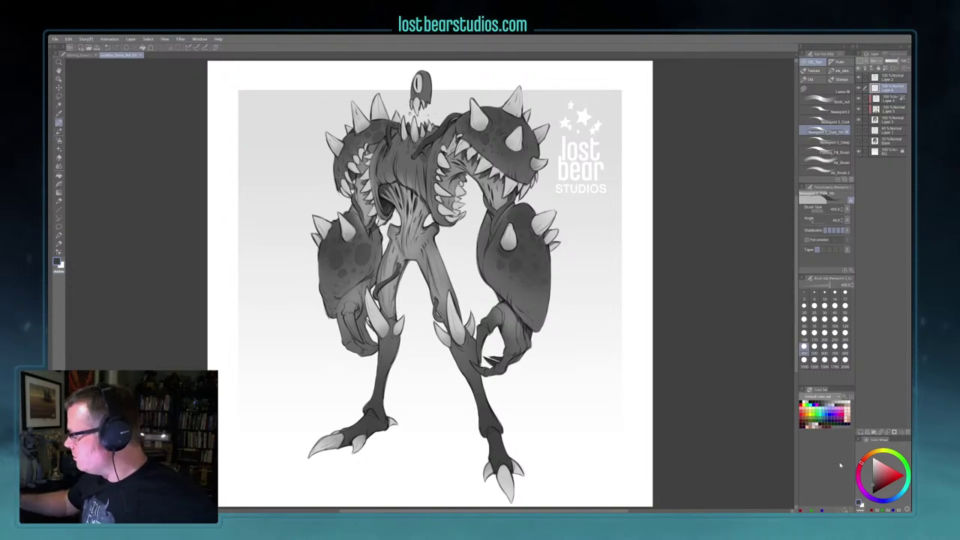
key(x)
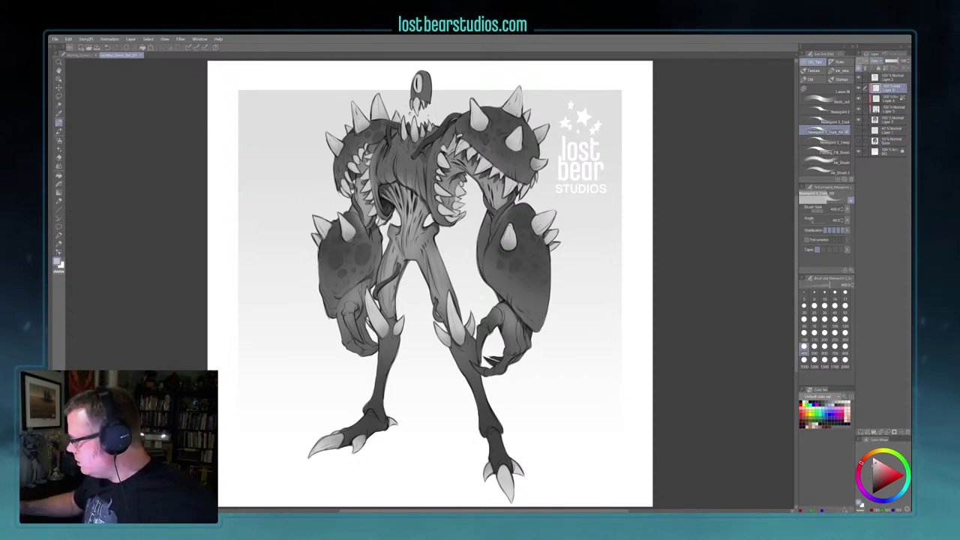
Step: Airbrush light rim highlights along the image-right shoulder dome and its spikes with Air_Brush 2 at sizes 80 to 100
click(826, 160)
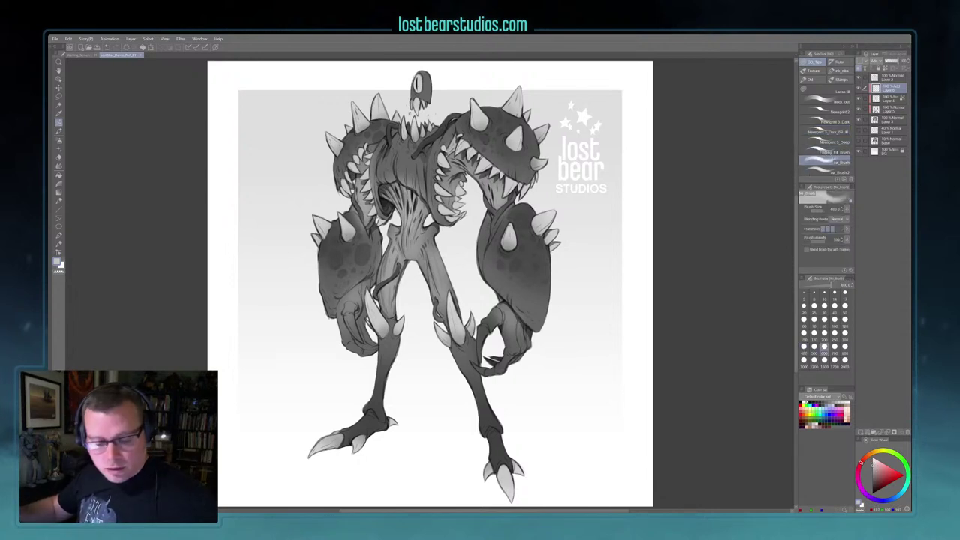
click(831, 153)
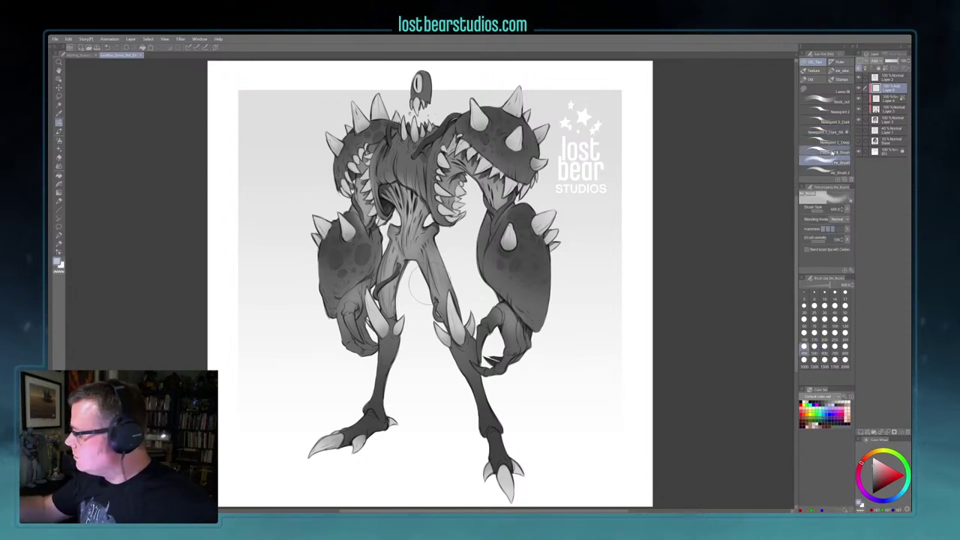
click(829, 172)
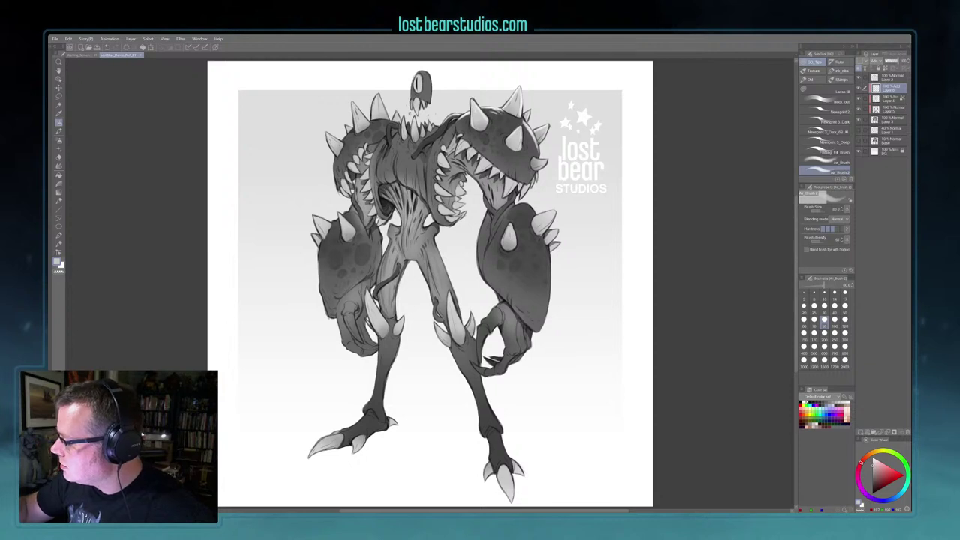
drag(536, 145, 538, 152)
key(bracketright)
key(bracketright)
key(bracketright)
key(bracketleft)
key(bracketleft)
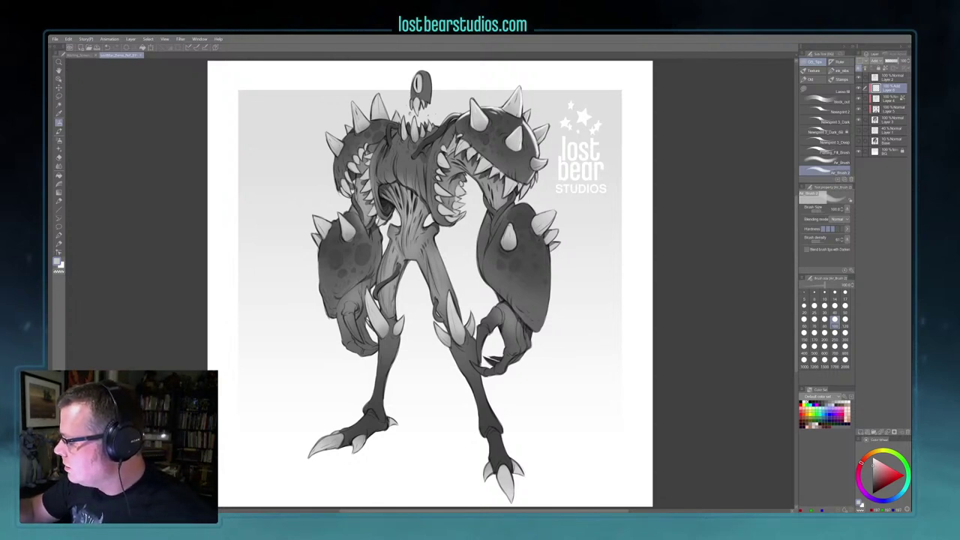
key([)
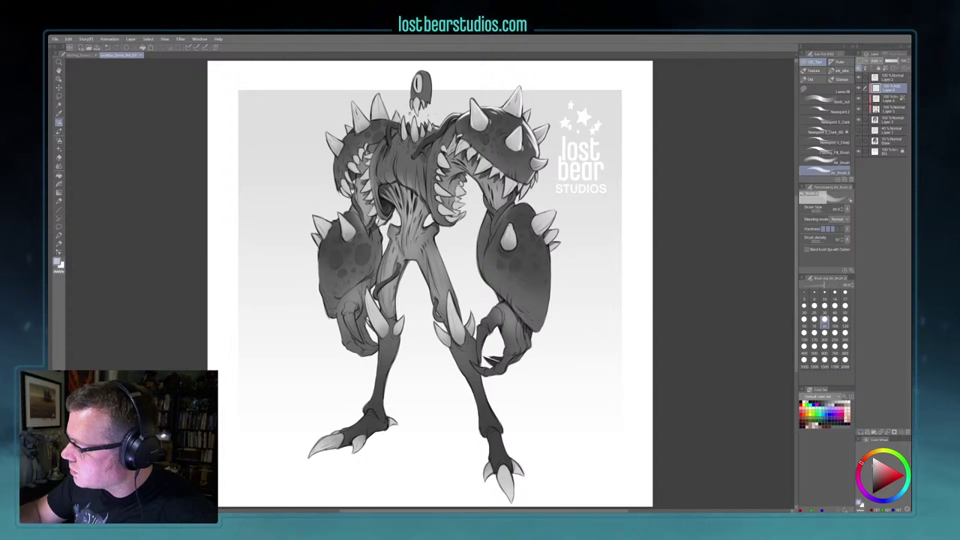
Step: Airbrush light rim highlights along the edge of the small floating head, using increasing brush sizes
drag(428, 73, 430, 103)
key(bracketright)
key(bracketright)
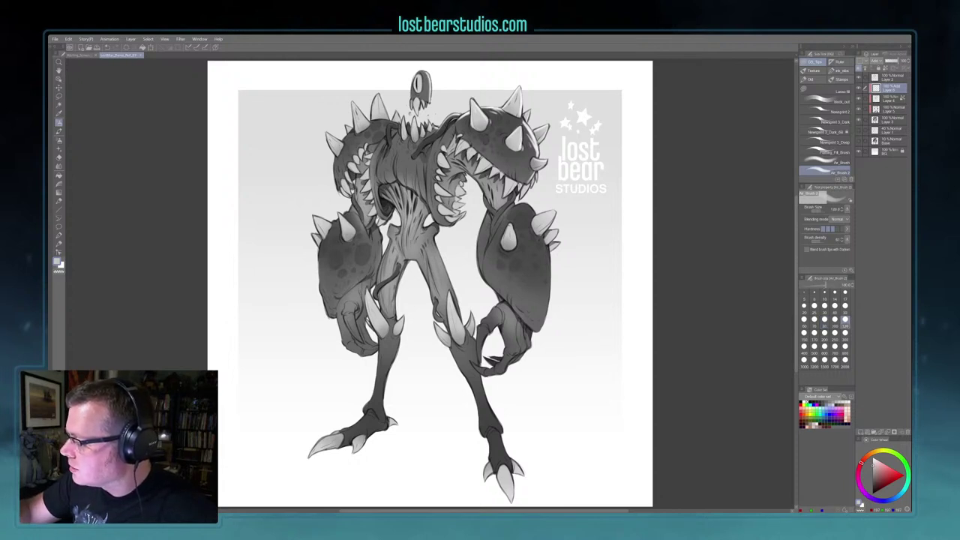
key(bracketright)
key(bracketright)
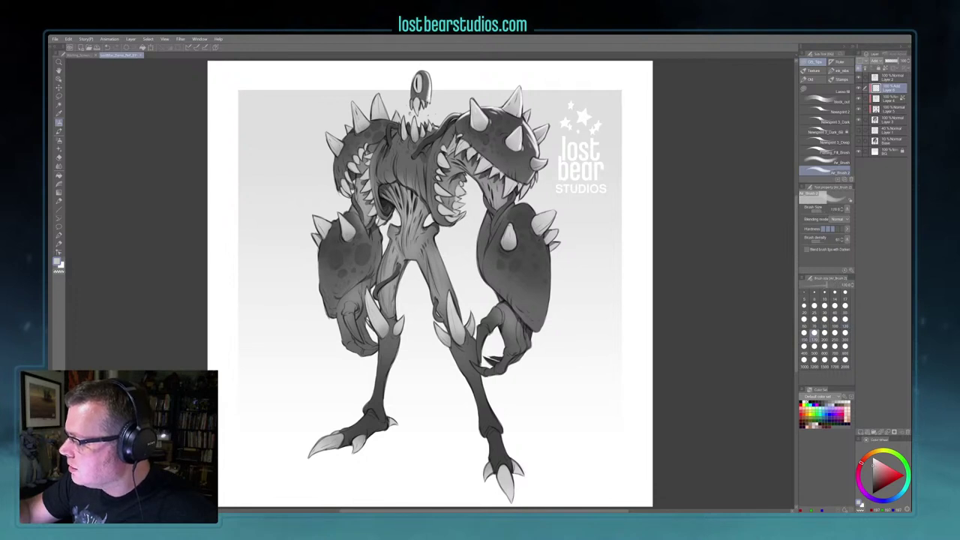
key(bracketleft)
key(bracketleft)
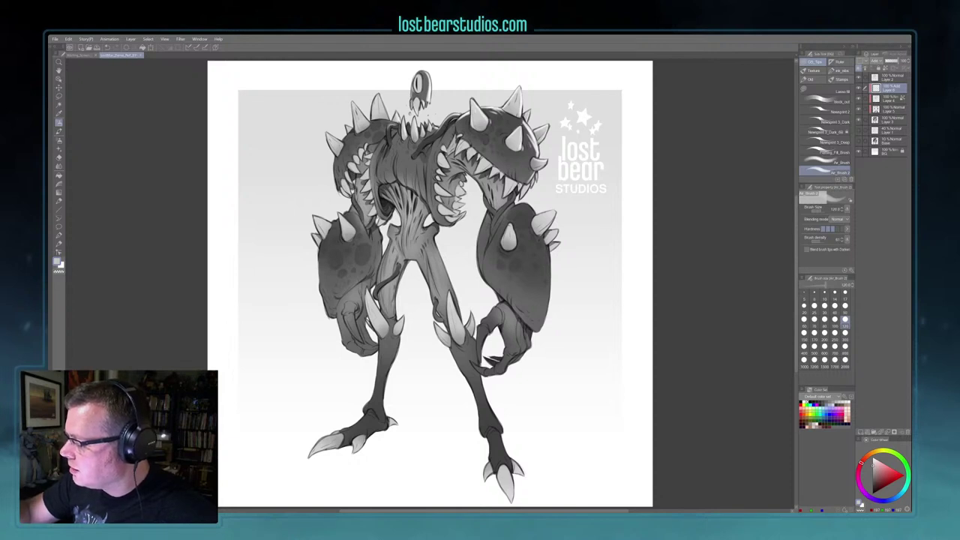
Step: Add light rim highlights at size 100 to the top of the image-left shoulder and its upper spikes
key([)
mouse_move(381, 121)
mouse_down()
mouse_move(398, 126)
mouse_move(378, 94)
mouse_up()
mouse_move(388, 121)
mouse_down()
mouse_move(381, 107)
mouse_move(359, 108)
mouse_move(362, 119)
mouse_up()
key(c)
key(c)
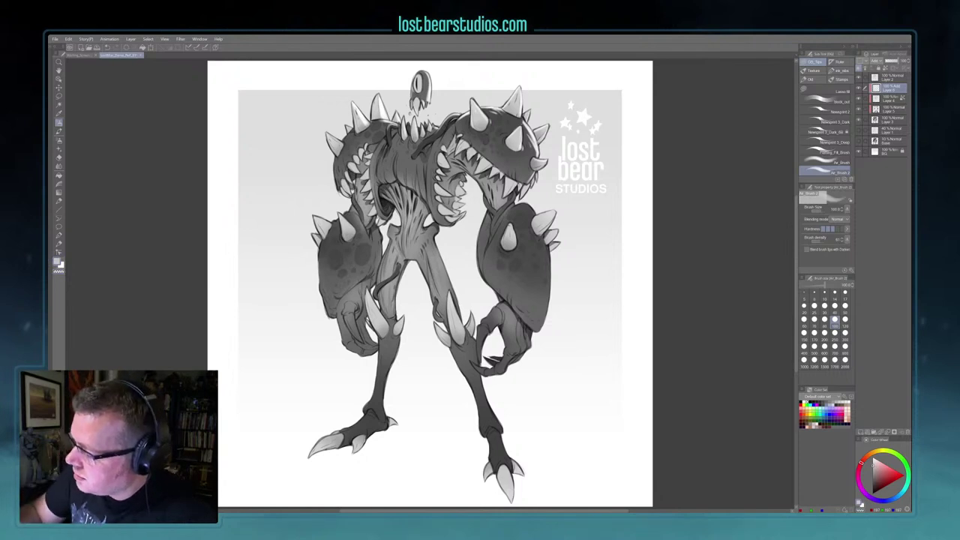
Step: Extend the light rim highlights down the outer edge of the image-left shoulder and clean up the strokes with transparent color
mouse_move(345, 139)
mouse_down()
mouse_move(351, 132)
mouse_move(344, 139)
mouse_up()
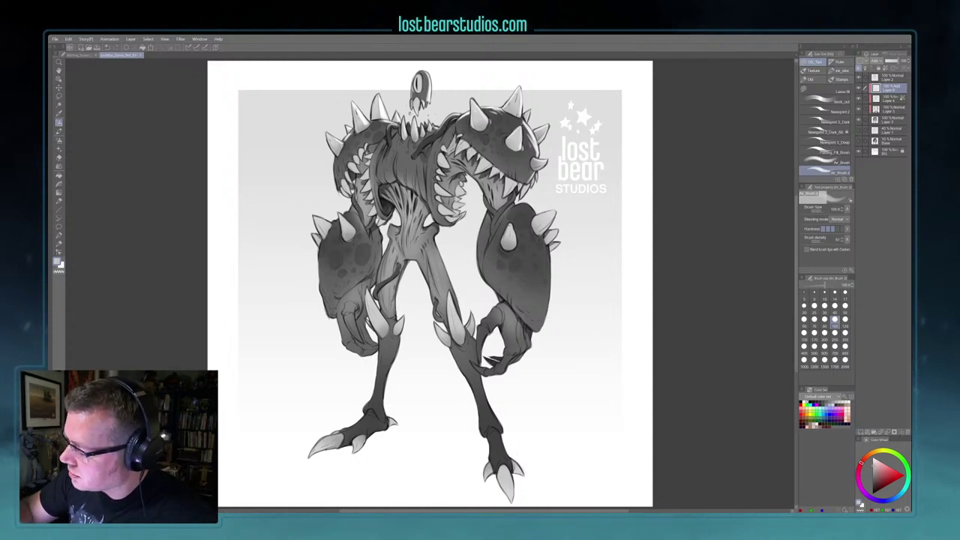
drag(334, 159, 338, 187)
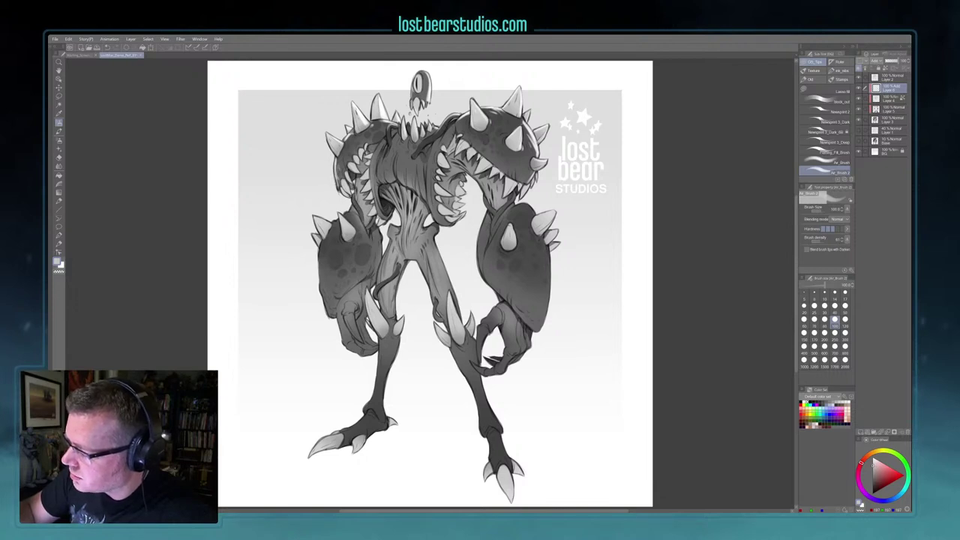
key(c)
key(x)
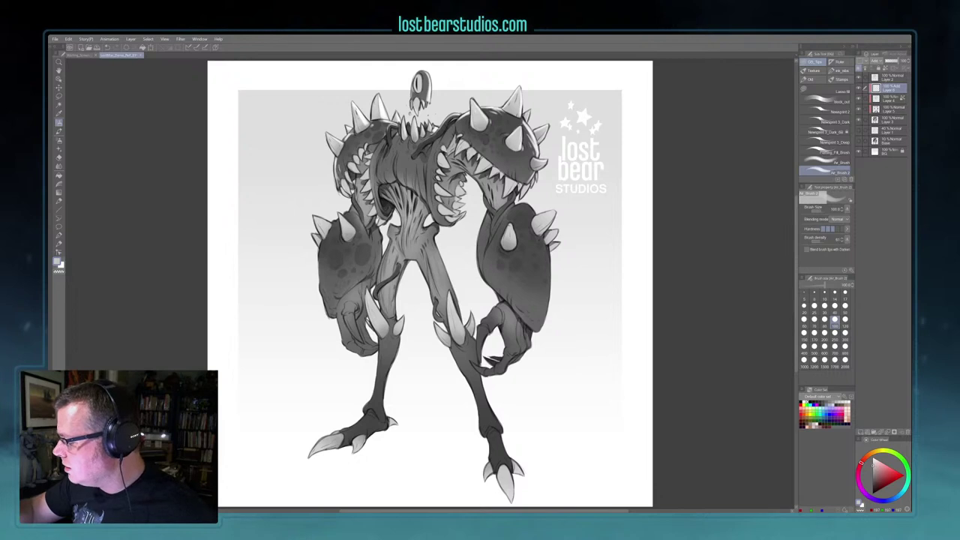
key(c)
key(c)
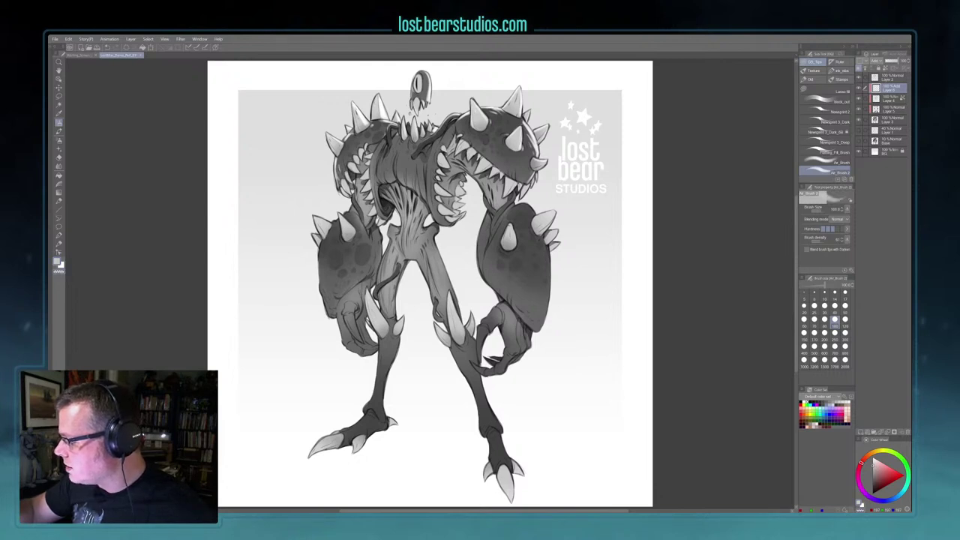
key(c)
key(c)
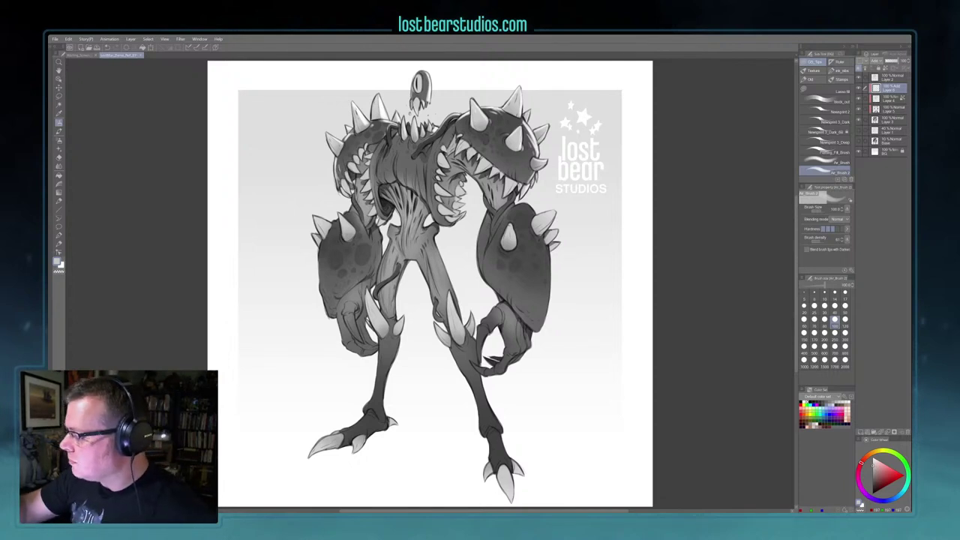
Step: Airbrush light rim highlights at size 120 along the upper and inner edges of the image-right forearm shell
key(bracketright)
drag(525, 206, 531, 213)
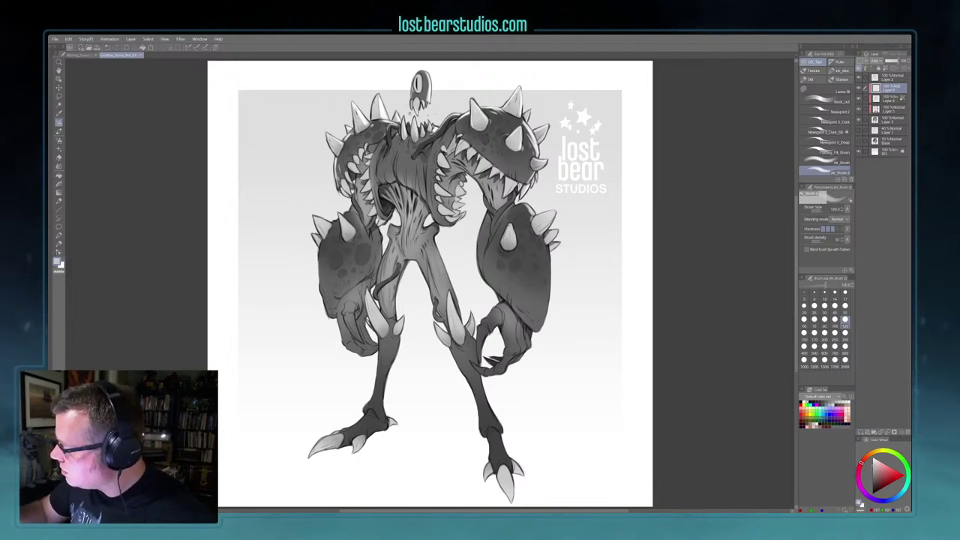
key(x)
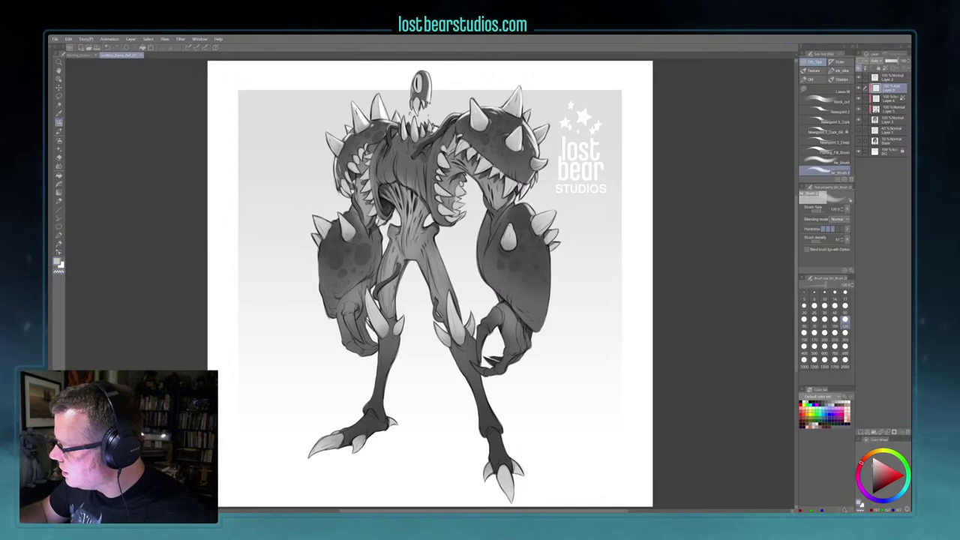
key(x)
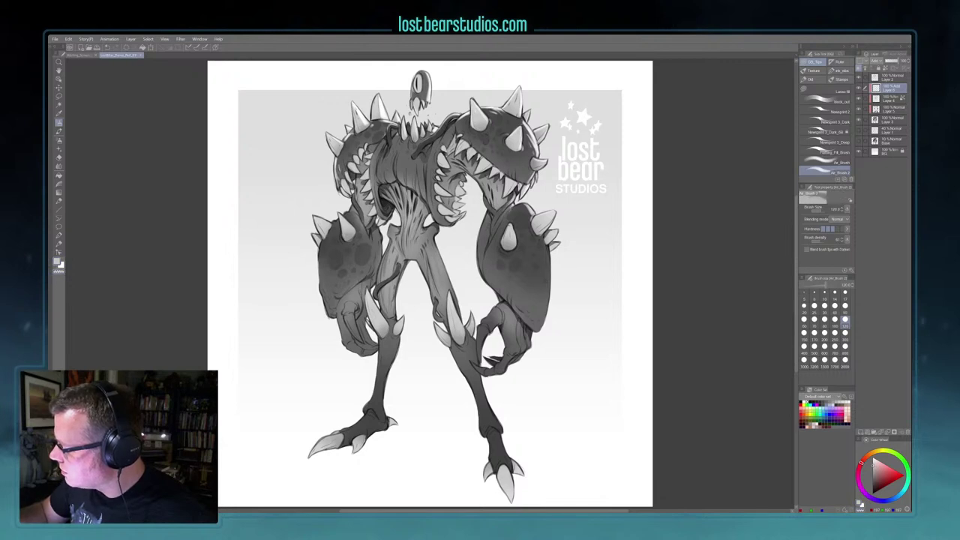
key(x)
drag(488, 214, 478, 248)
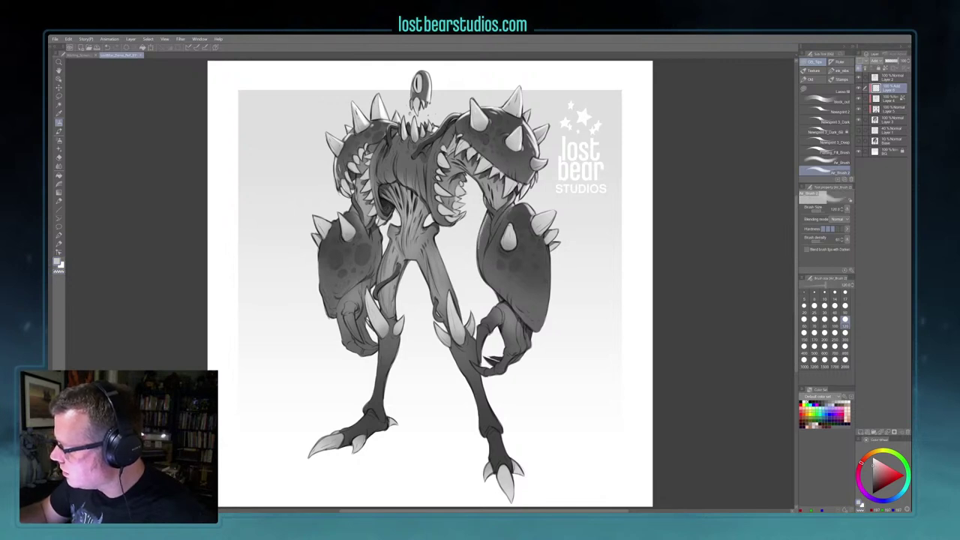
Step: Airbrush light rim highlights at size 120 down the outer edge of the image-right forearm shell
key(x)
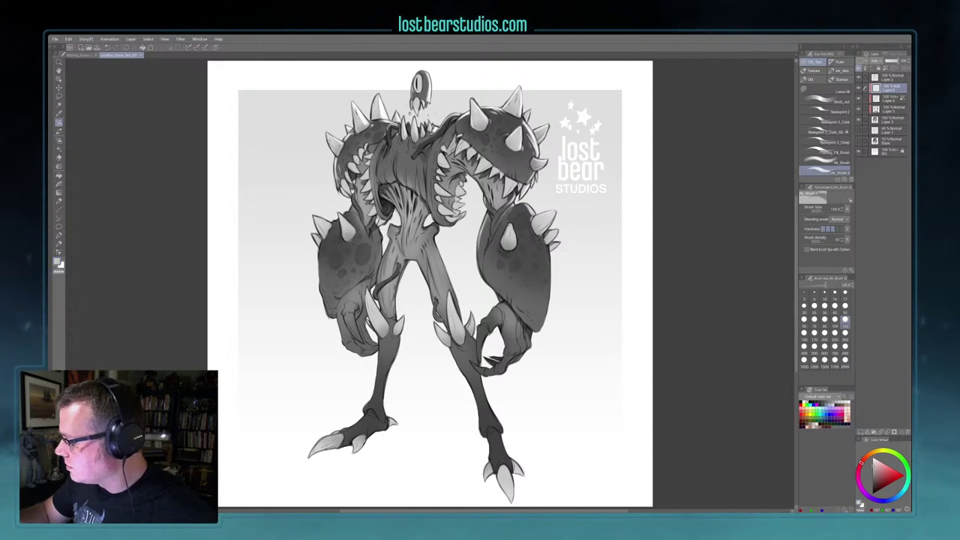
key(x)
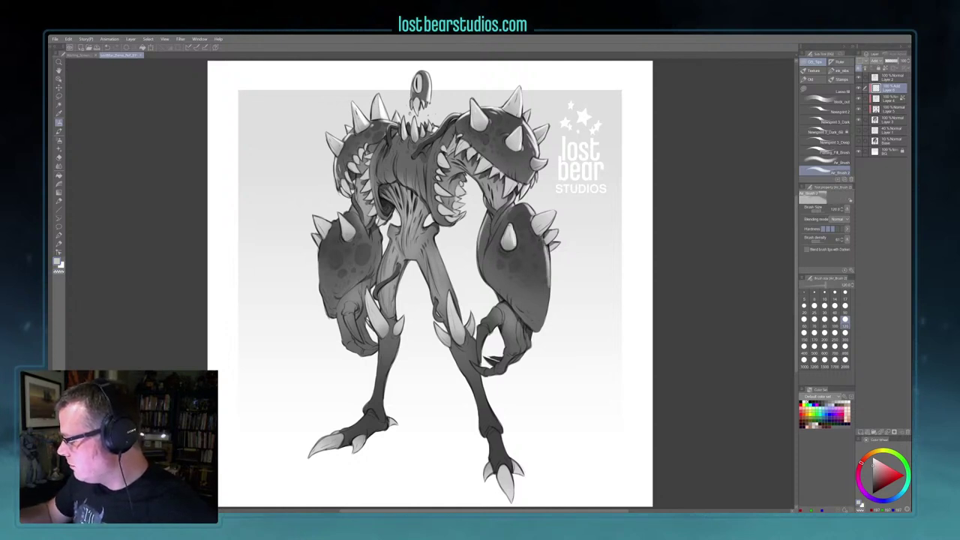
drag(545, 243, 547, 309)
key(c)
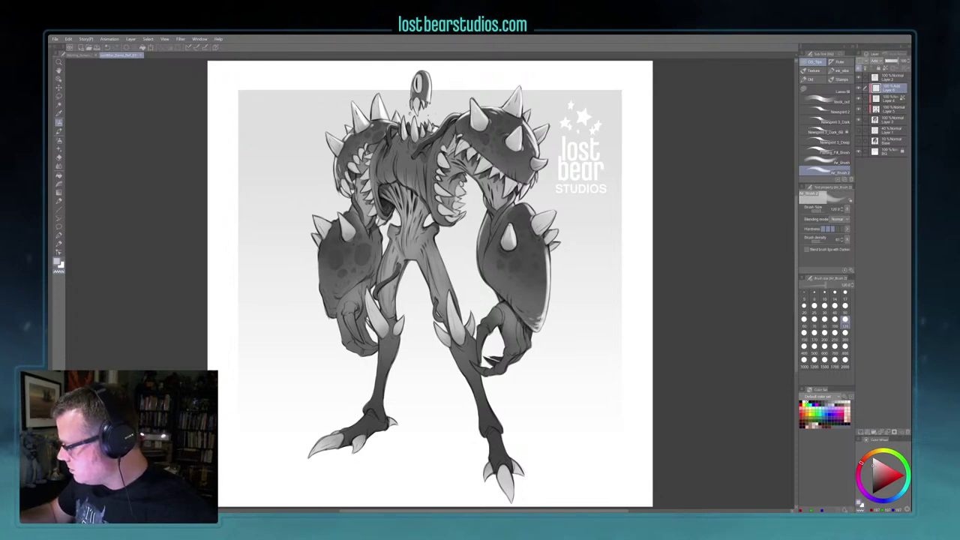
Step: Soften and widen the highlight on the lower outer edge of the image-right forearm shell at brush size 170
key(bracketright)
key(bracketright)
key(bracketright)
key(bracketright)
key(bracketright)
key(bracketright)
key(bracketright)
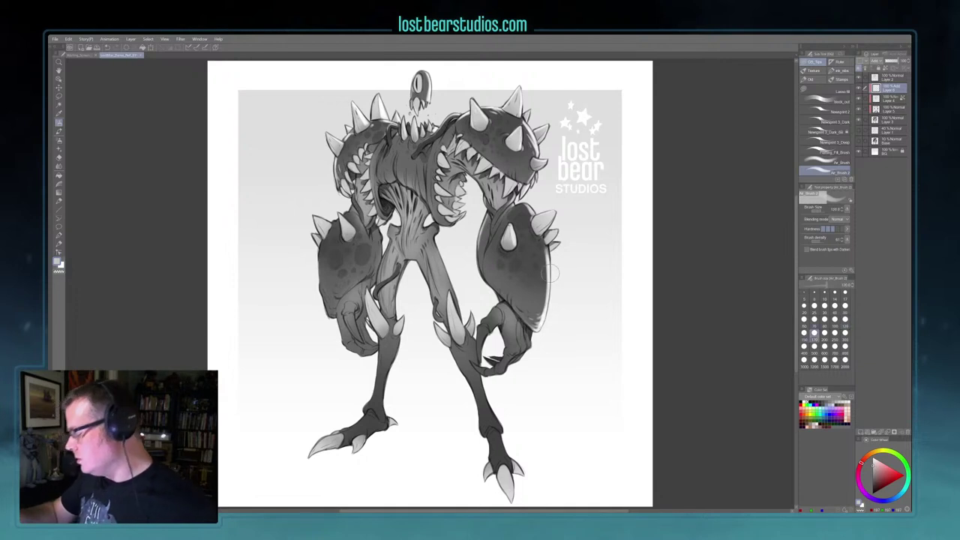
mouse_move(553, 282)
mouse_down()
mouse_move(547, 312)
mouse_move(551, 289)
mouse_up()
Step: Airbrush light rim highlights at size 100 along the image-right hip and thigh down to the knee spikes, toggling transparent color for cleanup
key(bracketleft)
key(bracketleft)
key(bracketleft)
key(bracketleft)
key(bracketleft)
key(bracketleft)
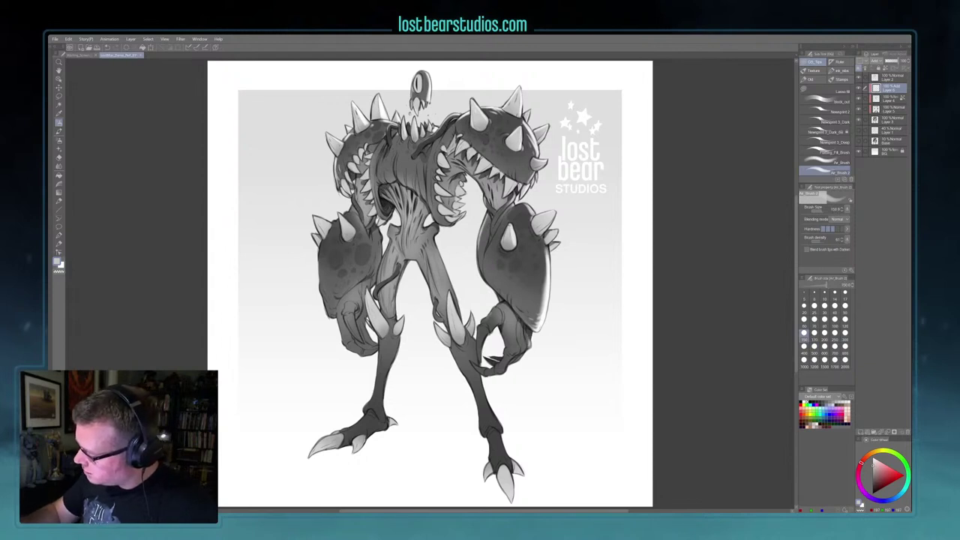
key(bracketleft)
key(bracketleft)
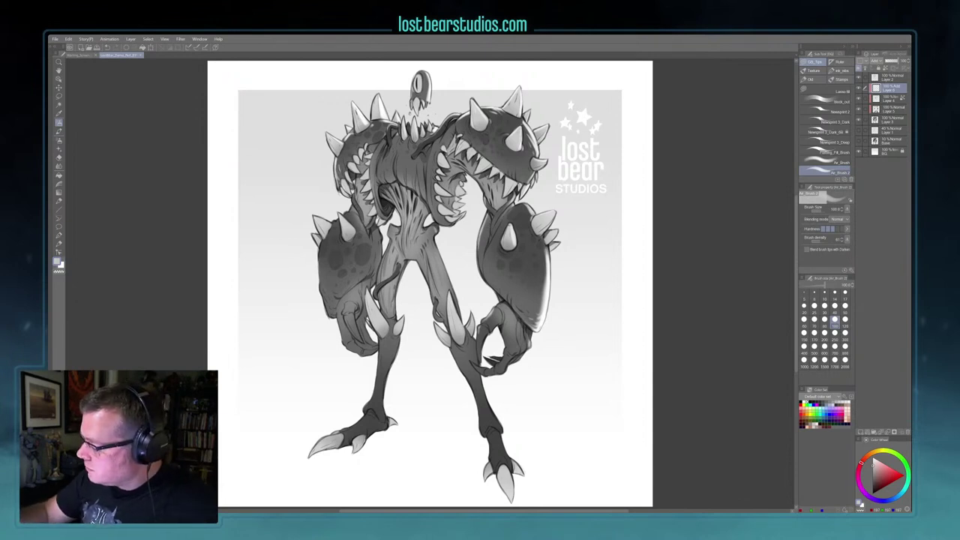
drag(435, 242, 455, 299)
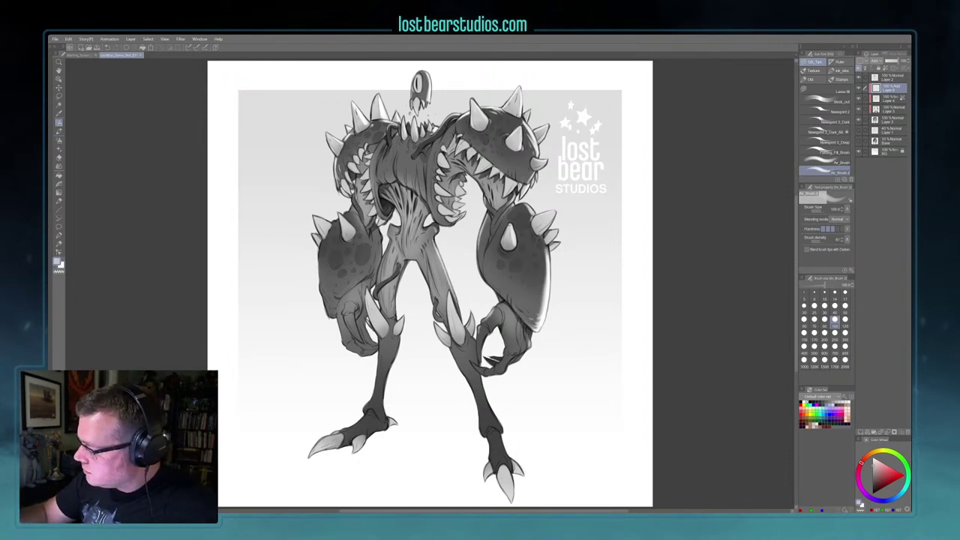
mouse_move(428, 211)
mouse_down()
mouse_move(413, 241)
mouse_move(438, 263)
mouse_move(476, 352)
mouse_up()
key(c)
key(c)
key(c)
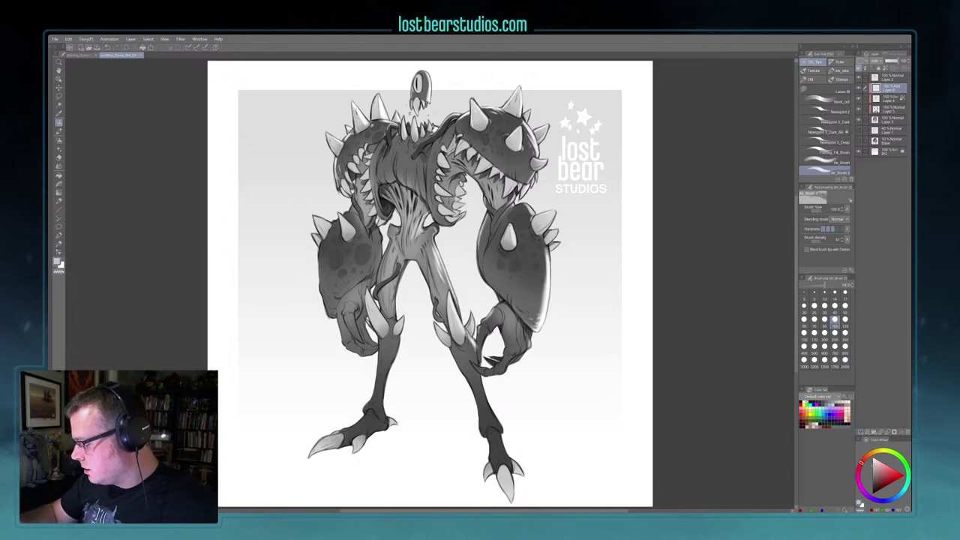
key(c)
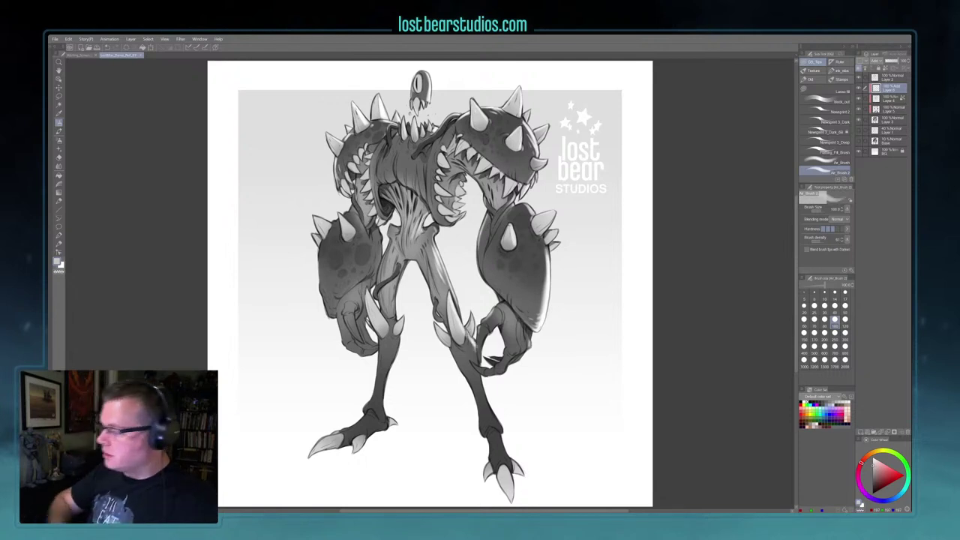
key(c)
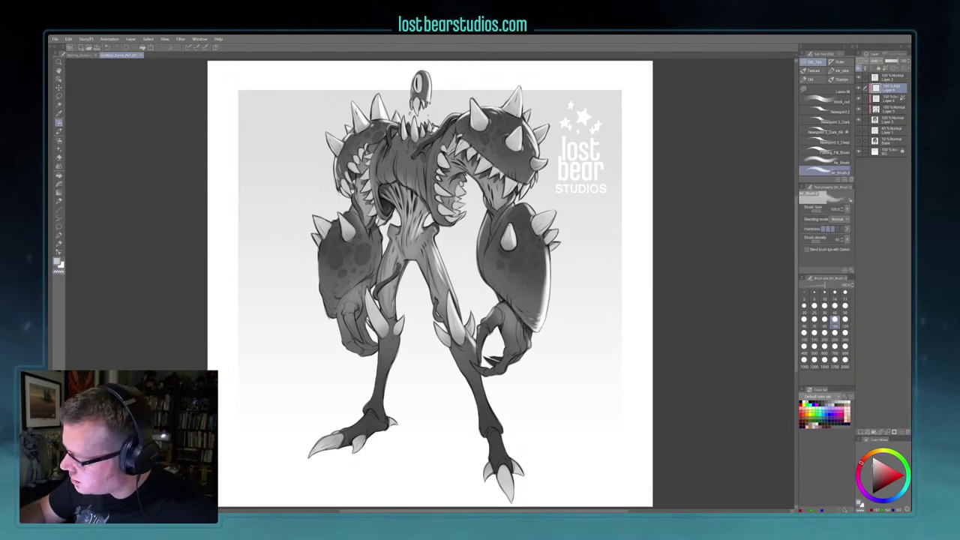
Step: Add light rim highlights to the inner edge of the image-left thigh and the hip beside the abdomen
drag(403, 263, 392, 314)
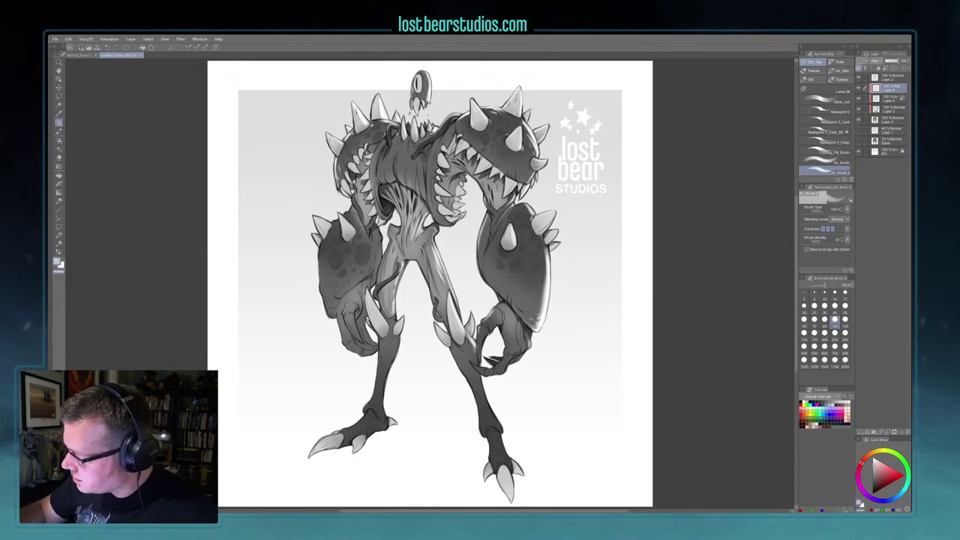
drag(403, 252, 399, 263)
mouse_move(397, 226)
mouse_down()
mouse_move(390, 231)
mouse_move(390, 220)
mouse_up()
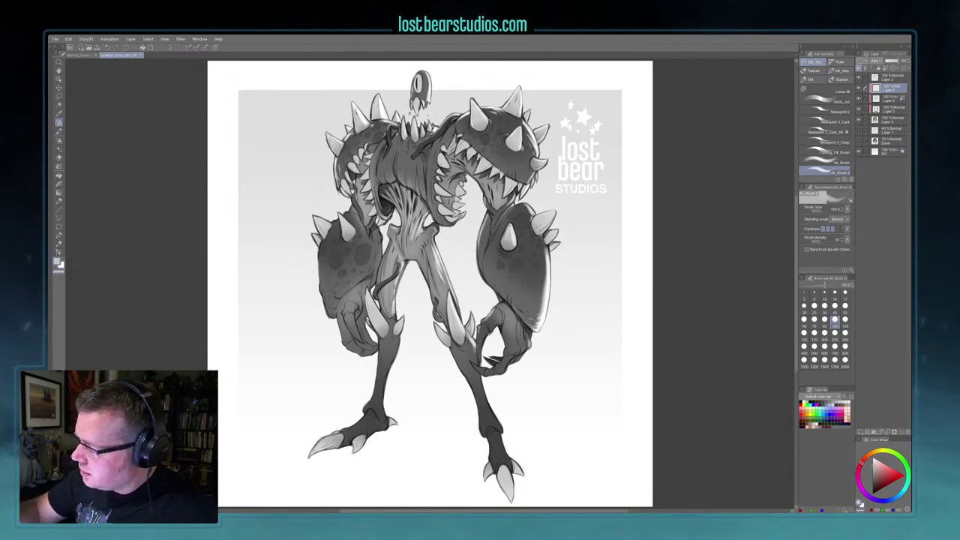
Step: Airbrush light rim highlights down the outer edge of the image-left forearm shell and along the hand and fingers below it
mouse_move(319, 217)
mouse_down()
mouse_move(330, 223)
mouse_move(321, 284)
mouse_up()
mouse_move(322, 242)
mouse_down()
mouse_move(322, 298)
mouse_move(334, 318)
mouse_up()
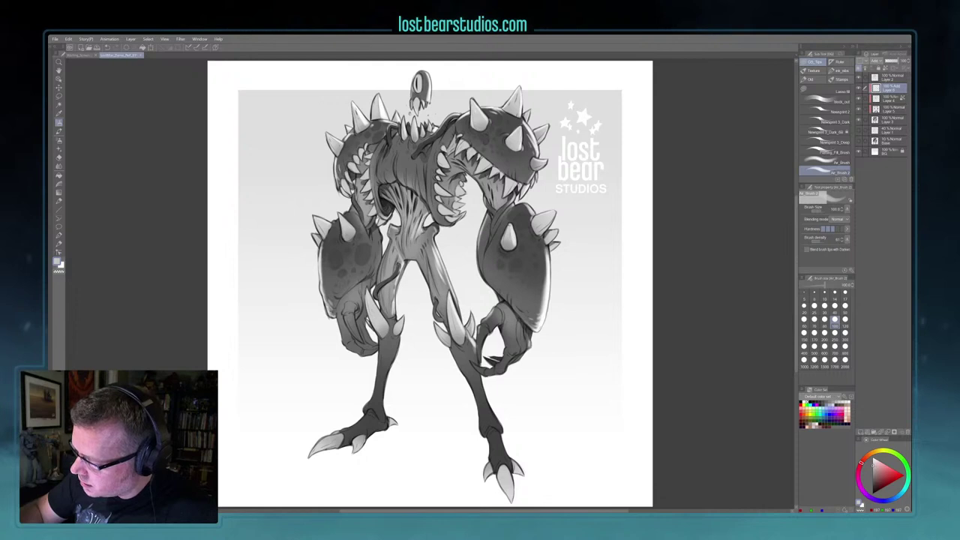
mouse_move(323, 286)
mouse_down()
mouse_move(361, 341)
mouse_move(356, 329)
mouse_move(343, 342)
mouse_move(378, 347)
mouse_up()
key(c)
key(c)
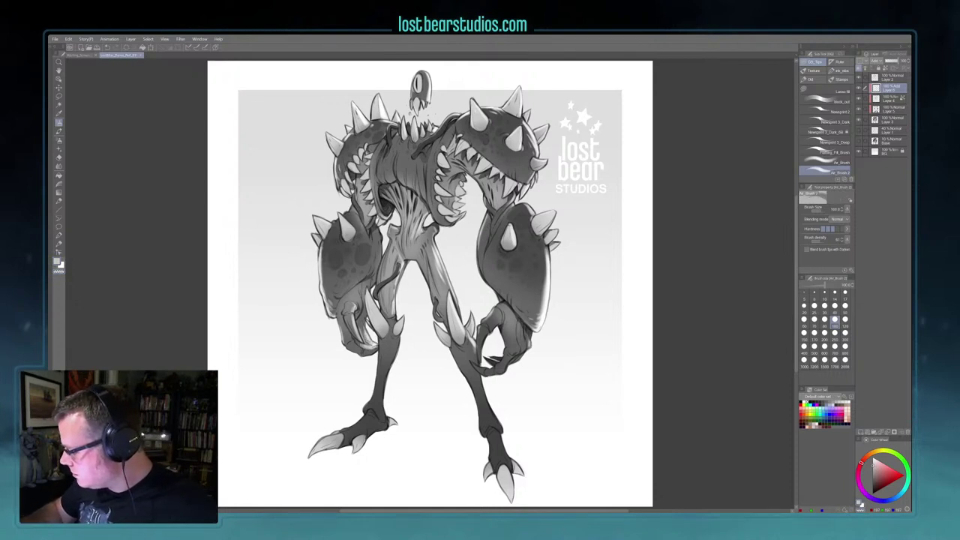
Step: Airbrush light rim highlights on the image-right hand and along both lower legs and feet
key(c)
mouse_move(526, 340)
mouse_down()
mouse_move(522, 357)
mouse_move(477, 359)
mouse_move(512, 483)
mouse_up()
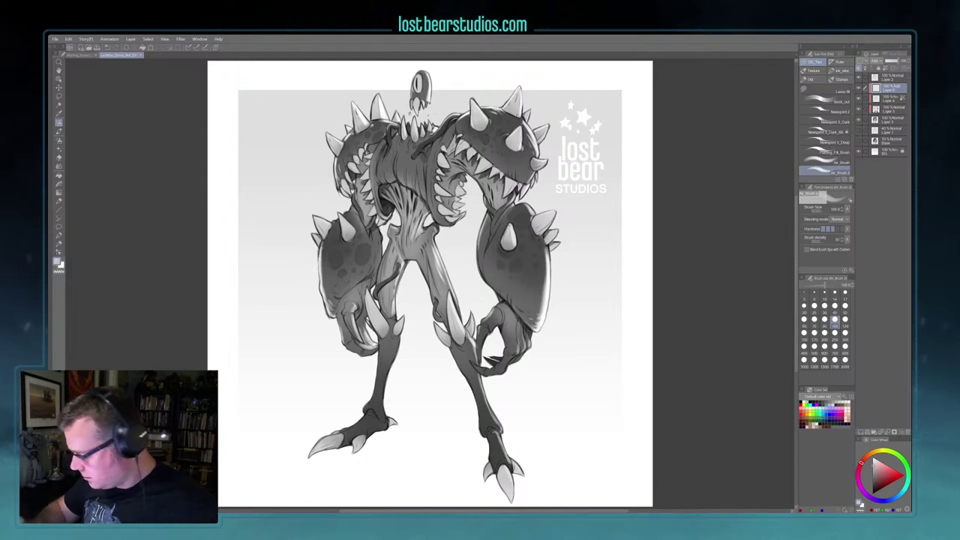
drag(398, 338, 383, 410)
drag(385, 376, 381, 417)
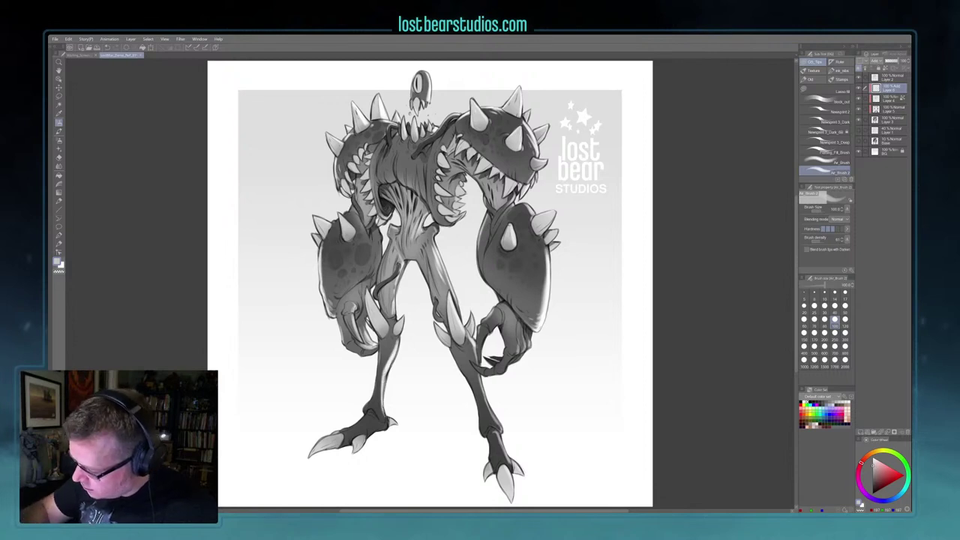
mouse_move(375, 412)
mouse_down()
mouse_move(387, 430)
mouse_move(326, 449)
mouse_up()
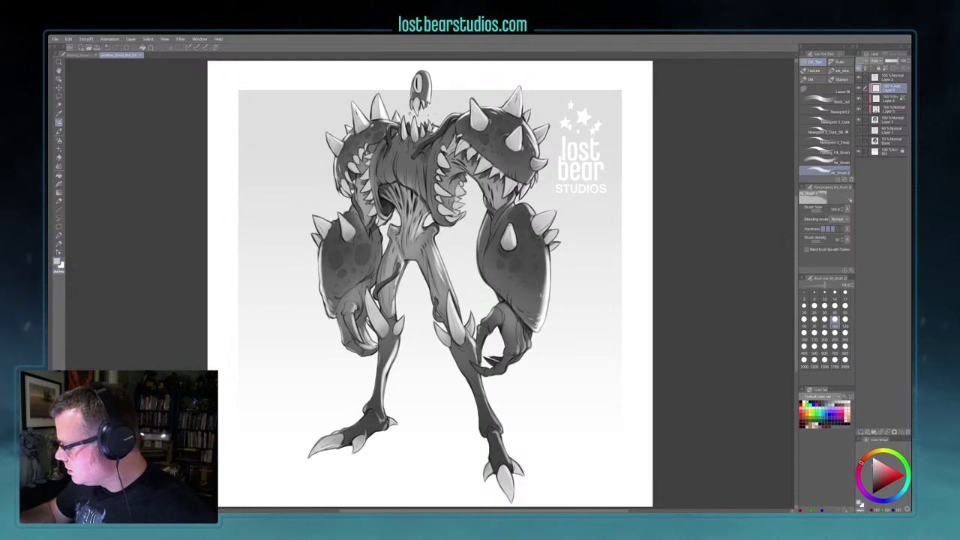
Step: Refine the rim highlights with smaller brush sizes 70 and 60, including the lower inner edge of the image-right forearm shell
key(bracketleft)
key(bracketleft)
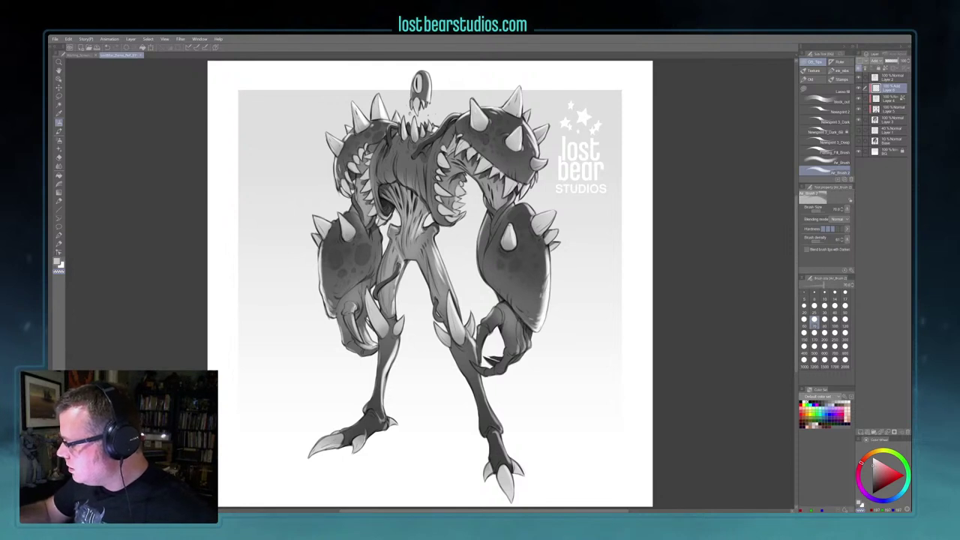
key(c)
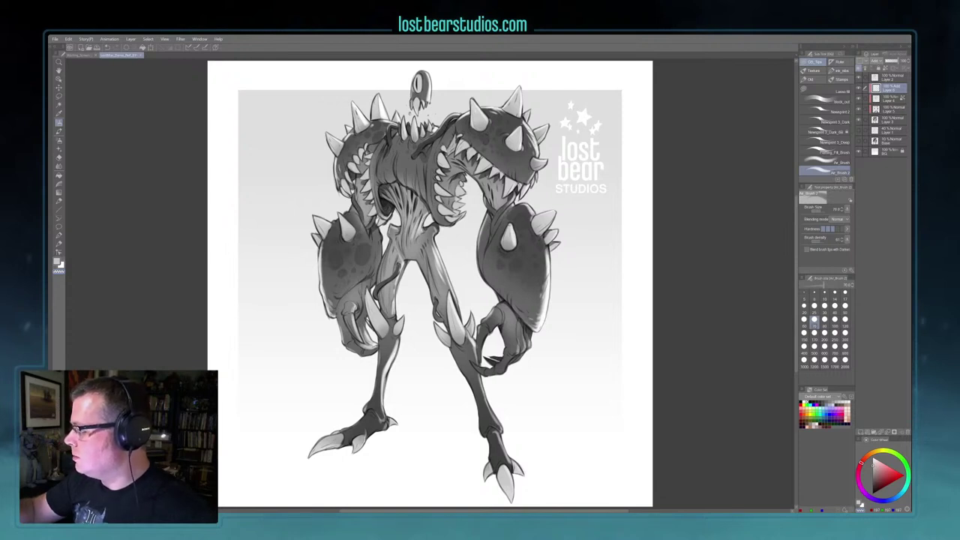
key([)
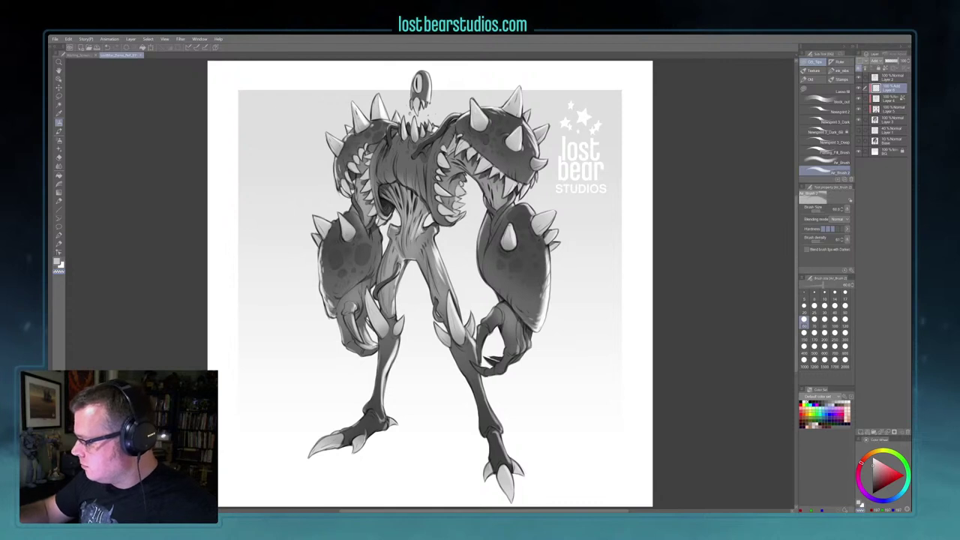
drag(484, 273, 492, 288)
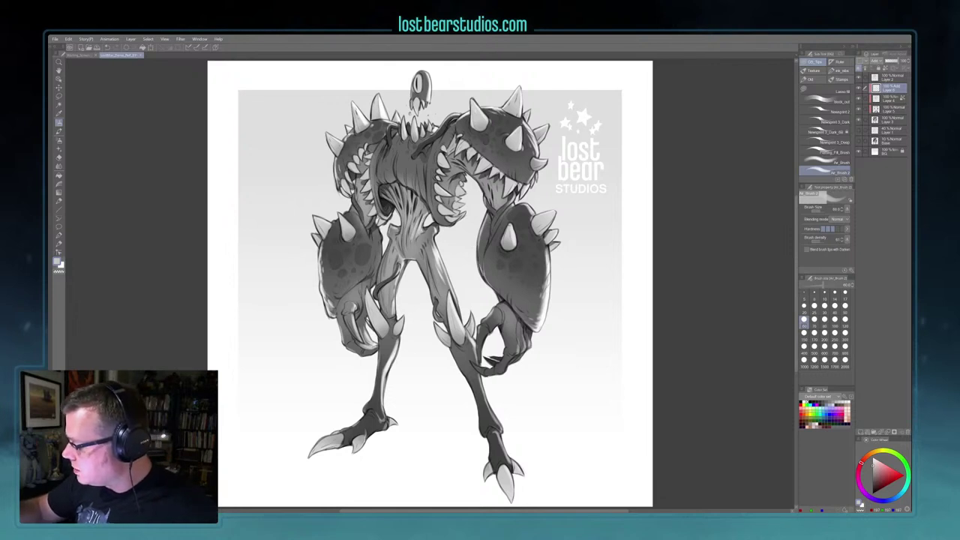
Step: Airbrush light highlights at size 80 on the abdomen tendons and the image-left hip
key(bracketright)
key(bracketright)
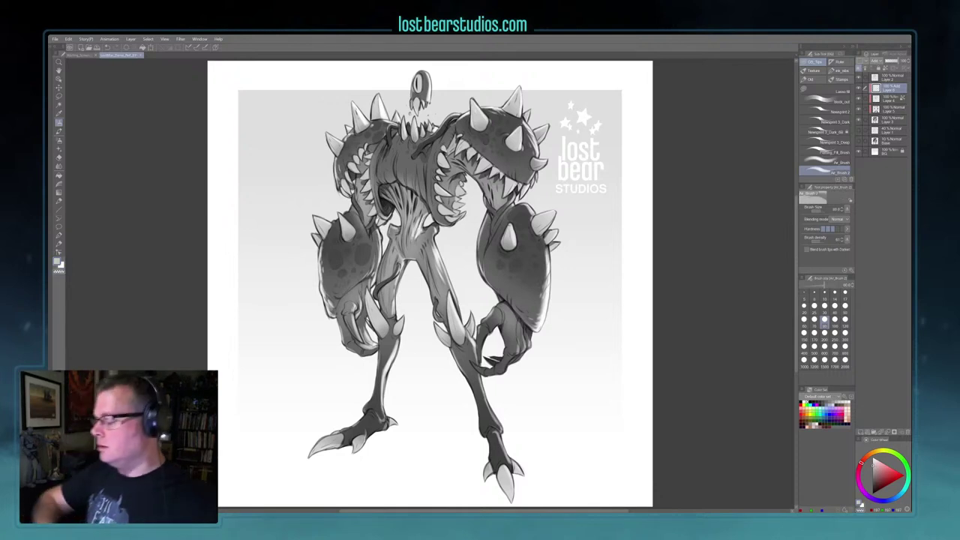
key(c)
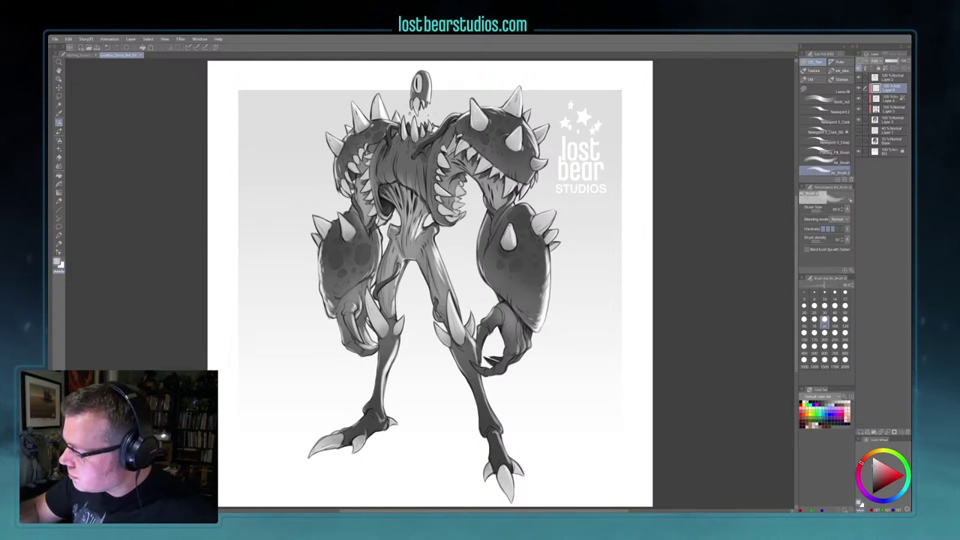
mouse_move(401, 215)
mouse_down()
mouse_move(402, 231)
mouse_move(393, 231)
mouse_up()
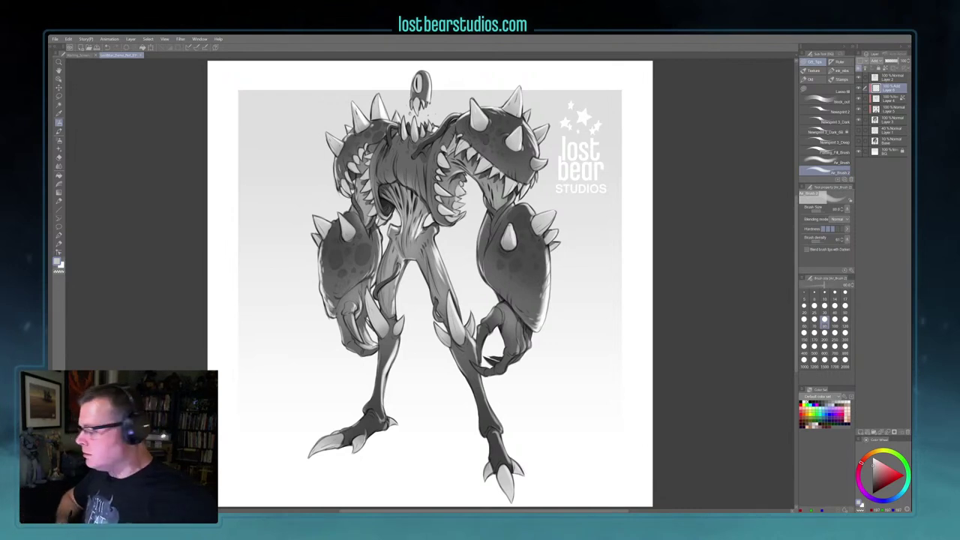
Step: Duplicate Layers 3, 4 and 5 above the Add highlight layer and merge the copies into one layer
click(888, 120)
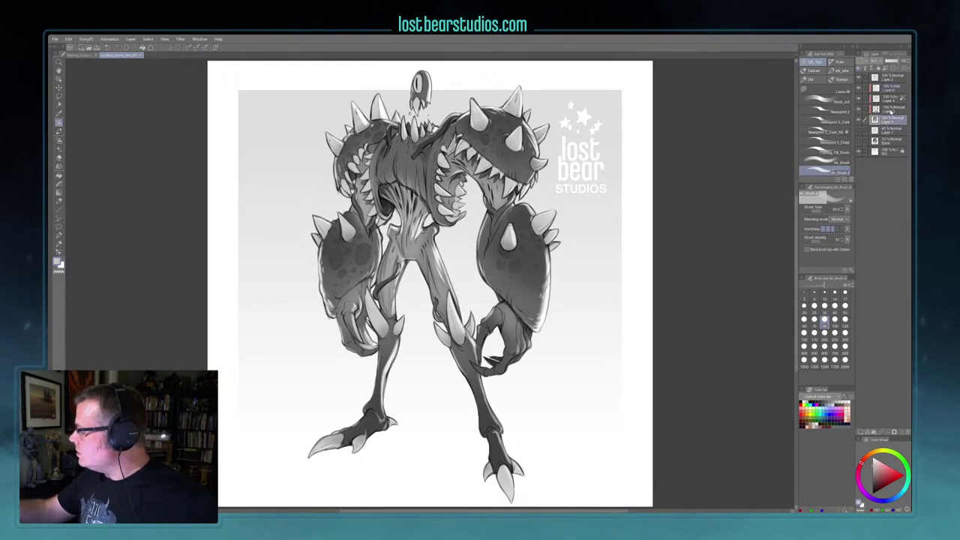
click(891, 110)
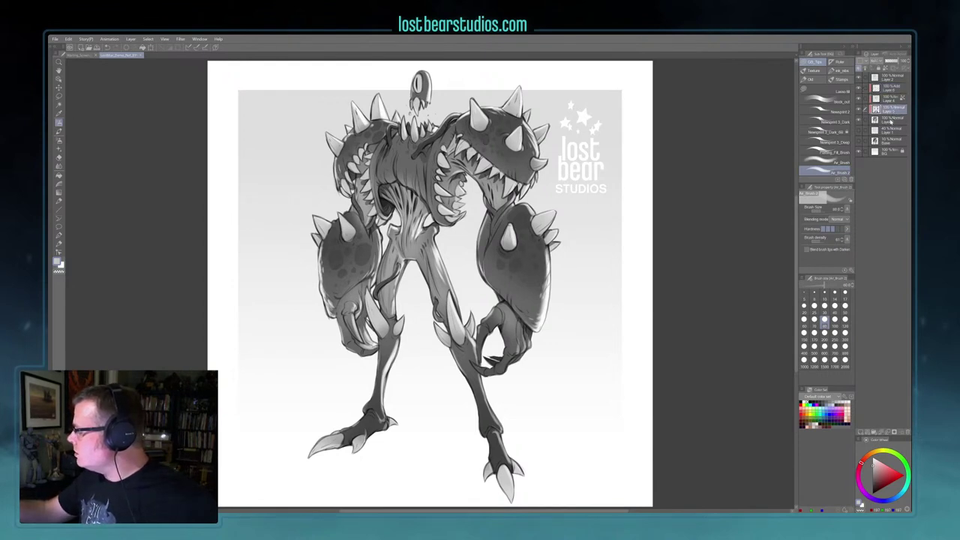
click(892, 119)
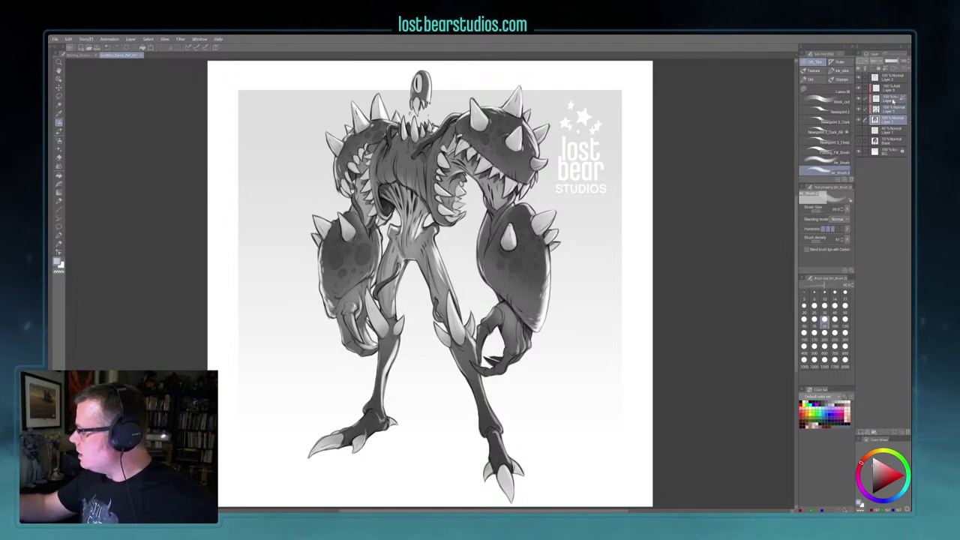
drag(894, 99, 894, 84)
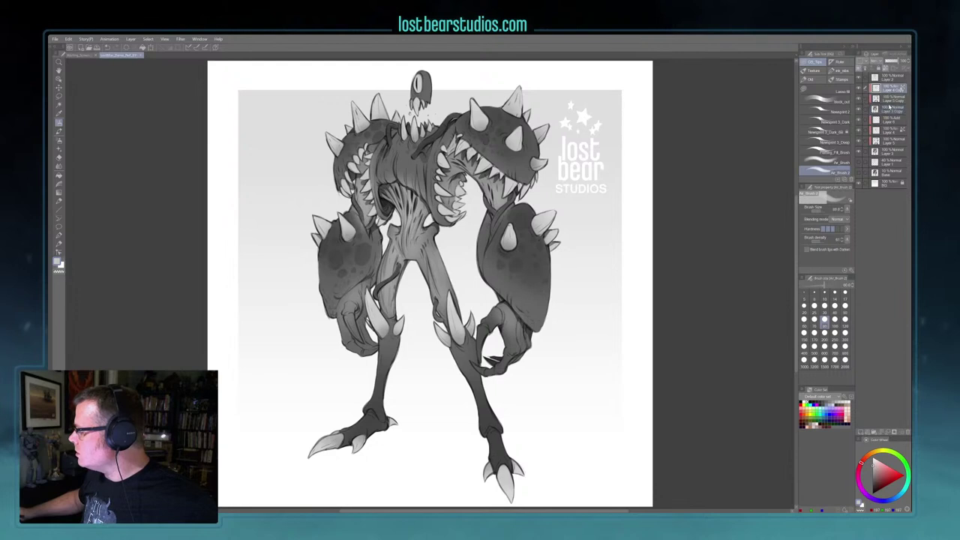
right_click(889, 110)
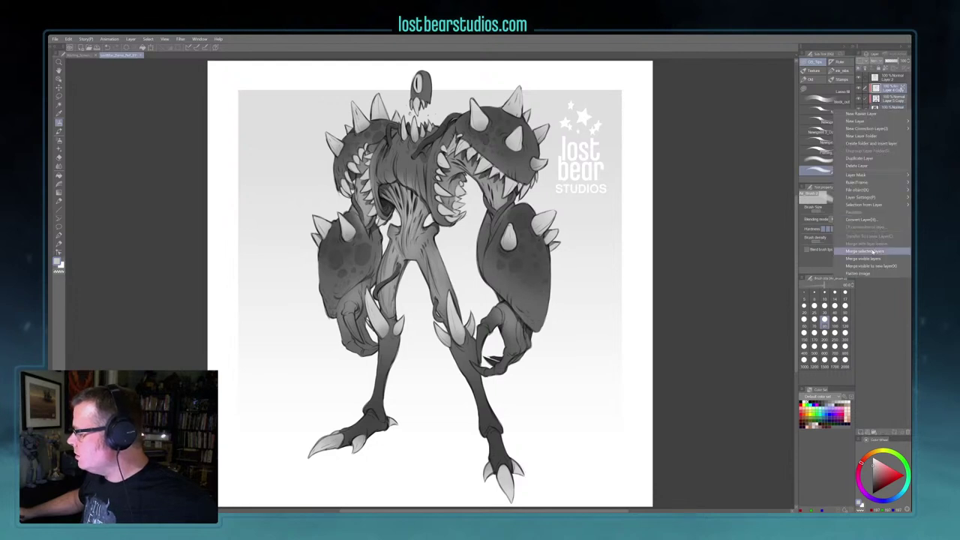
click(872, 252)
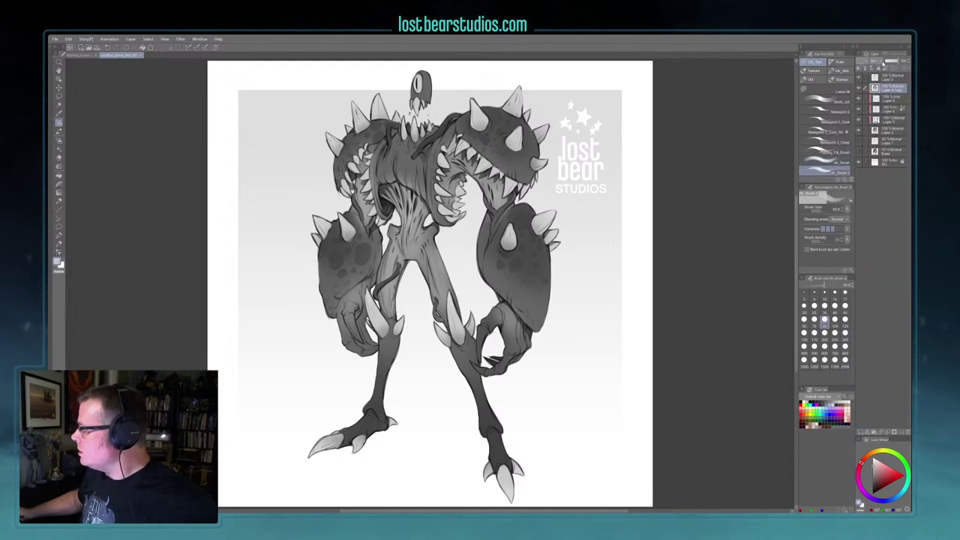
Step: Set the merged copy to Add blending at reduced opacity and hide it with a black layer mask
drag(884, 75, 876, 139)
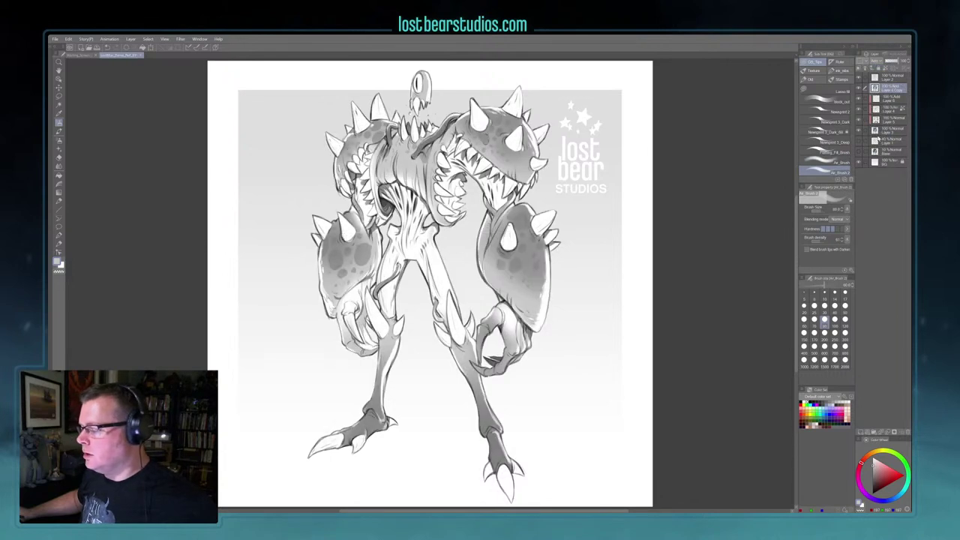
drag(895, 61, 889, 62)
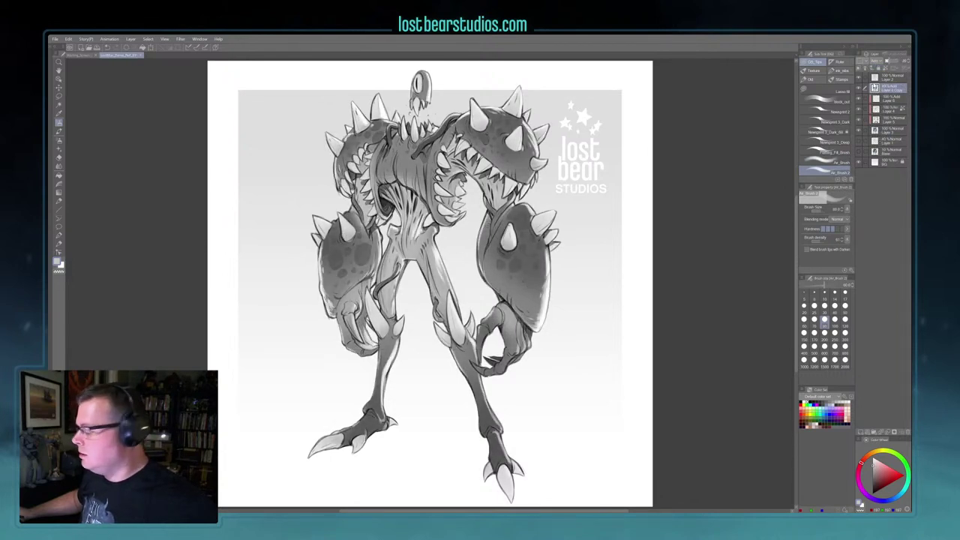
click(894, 432)
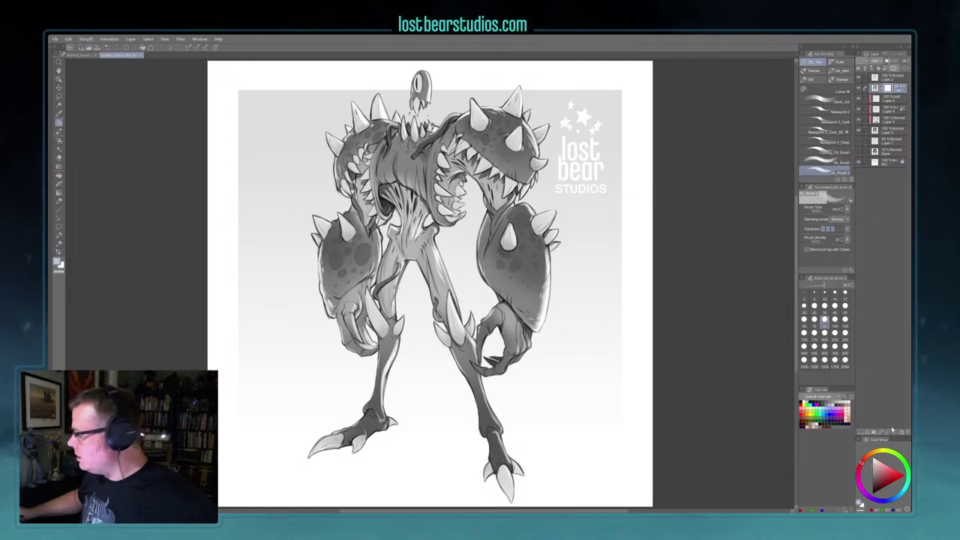
key(Delete)
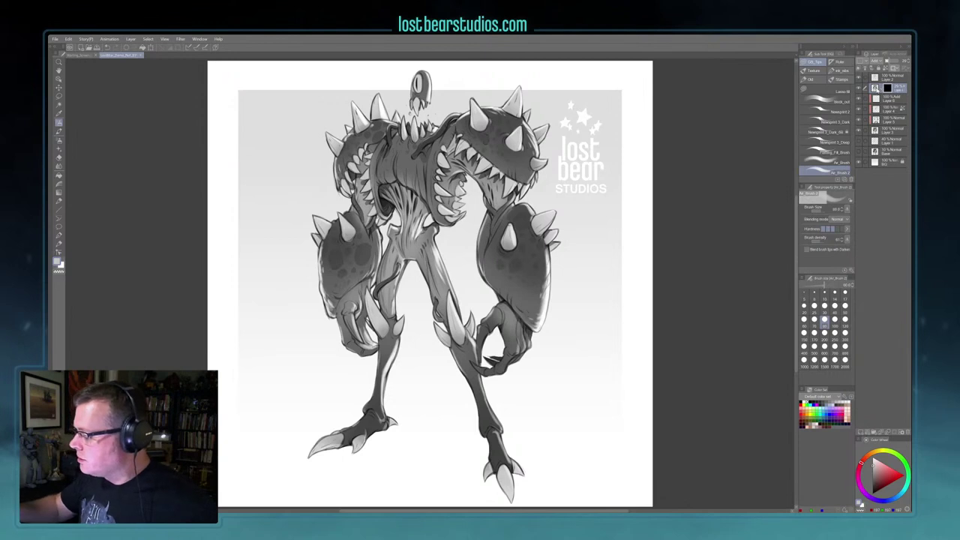
Step: Adjust the Add copy's opacity and reveal soft light on the chest through its mask with Air_Brush at large sizes
click(823, 160)
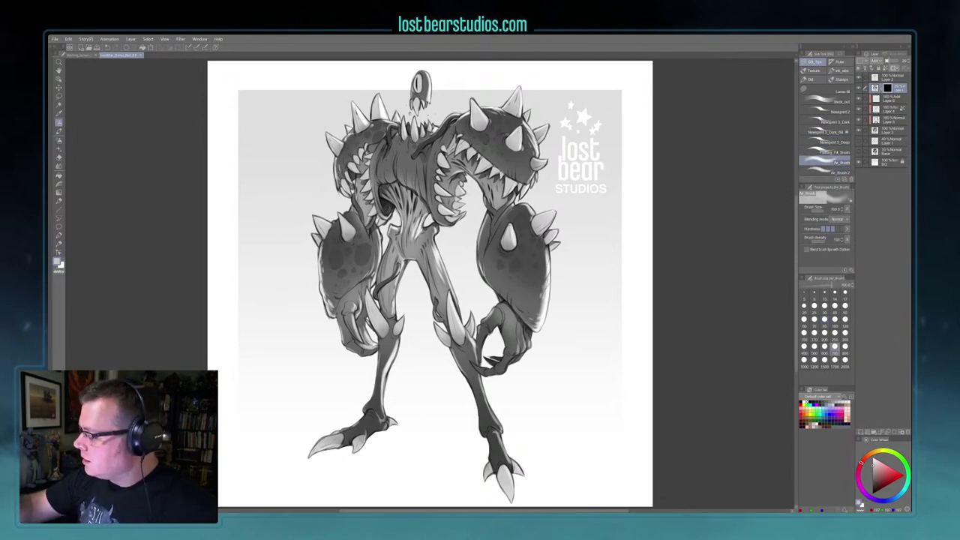
click(804, 347)
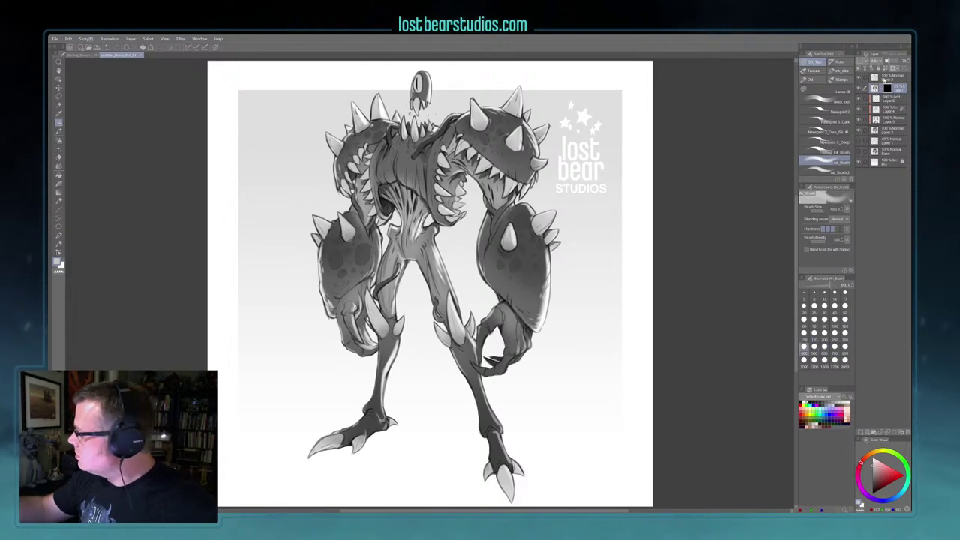
click(891, 61)
click(888, 87)
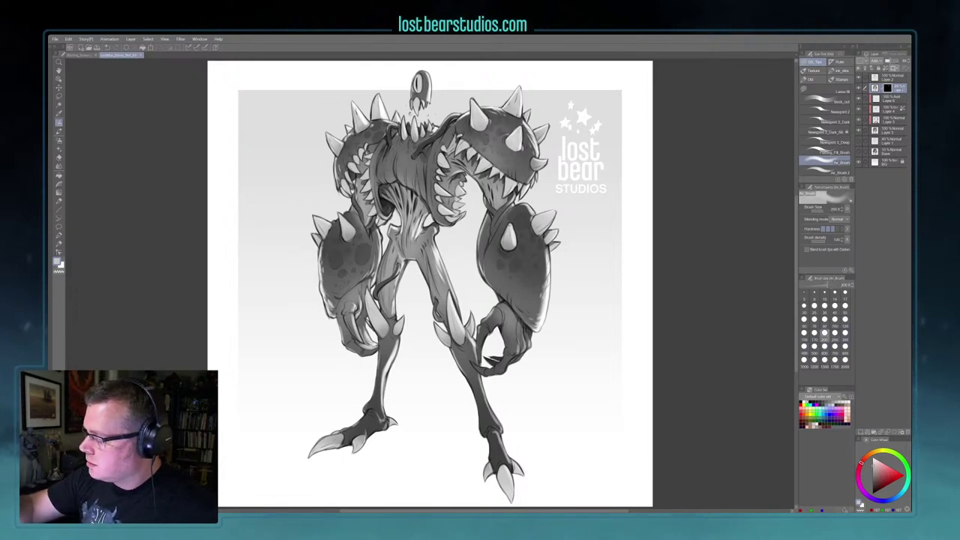
click(804, 333)
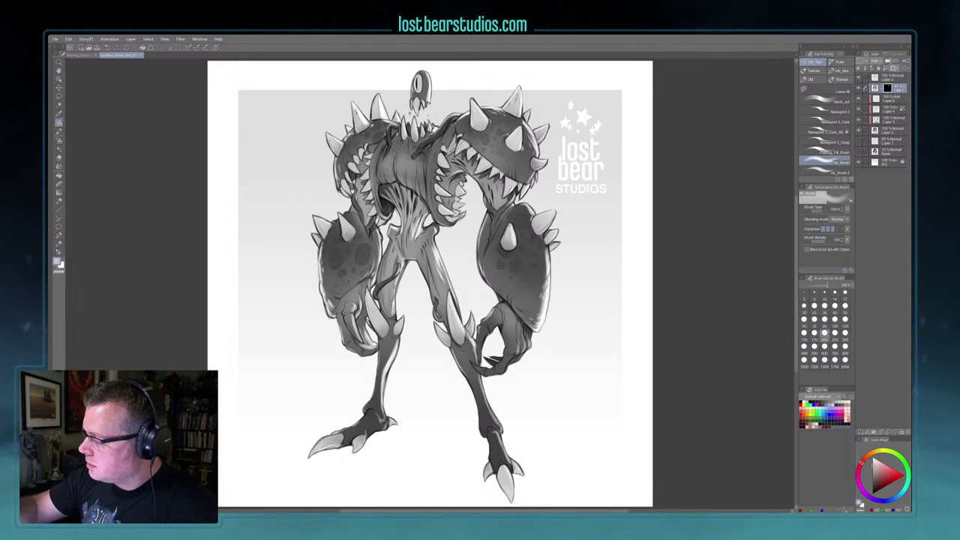
click(815, 347)
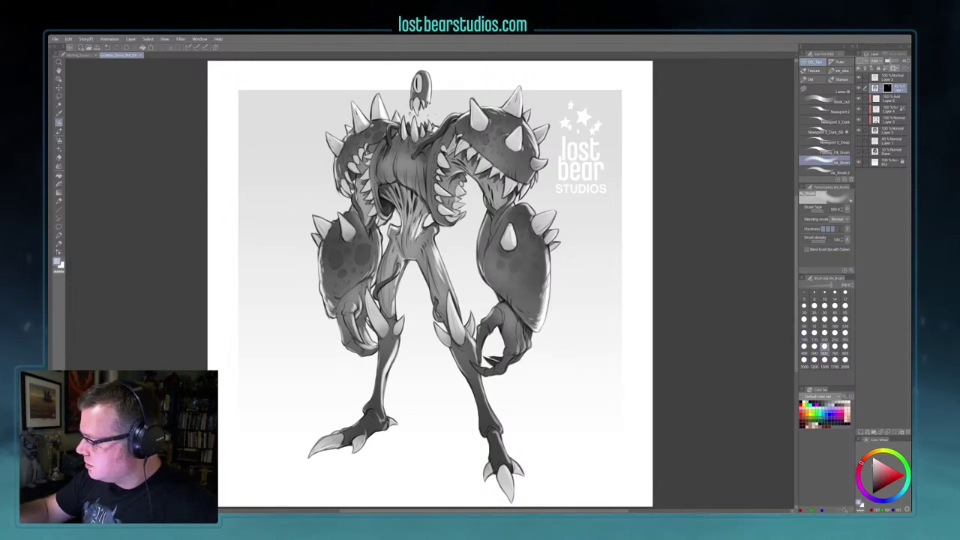
Step: Reveal soft light on the forearm shells and the image-right leg through the mask, reducing Air_Brush to sizes 150 and 120
key(bracketleft)
key(bracketleft)
key(bracketleft)
key(bracketleft)
key(bracketleft)
key(bracketleft)
key(bracketleft)
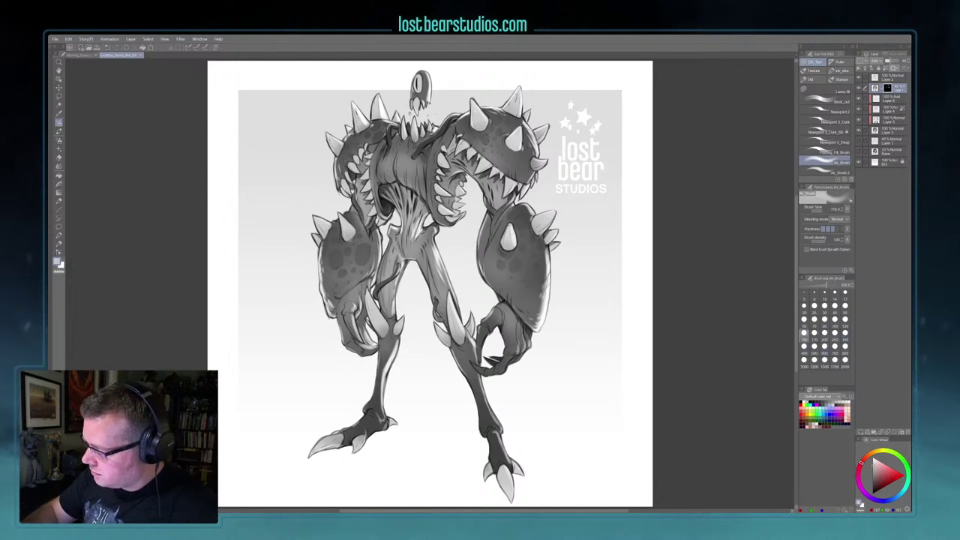
key(bracketleft)
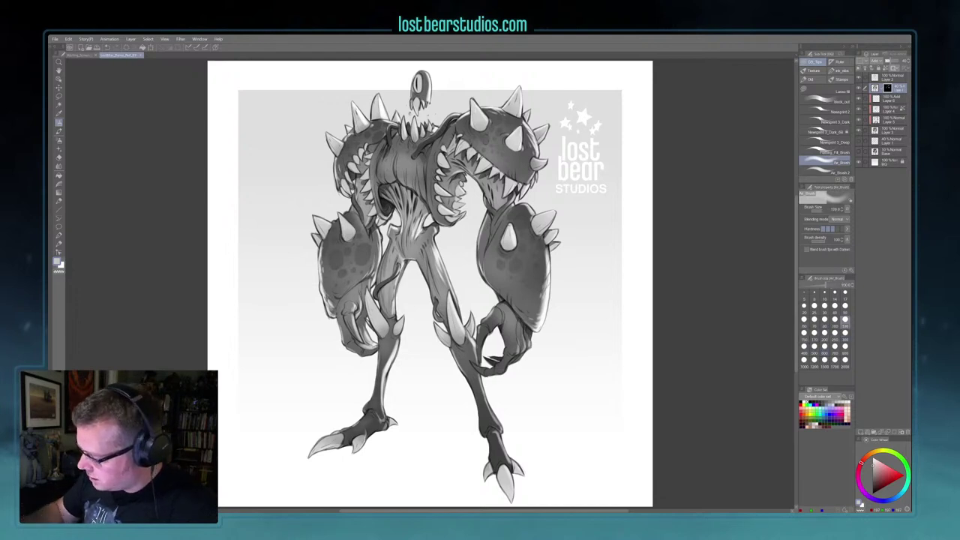
drag(495, 438, 502, 450)
drag(472, 379, 481, 400)
drag(465, 351, 472, 371)
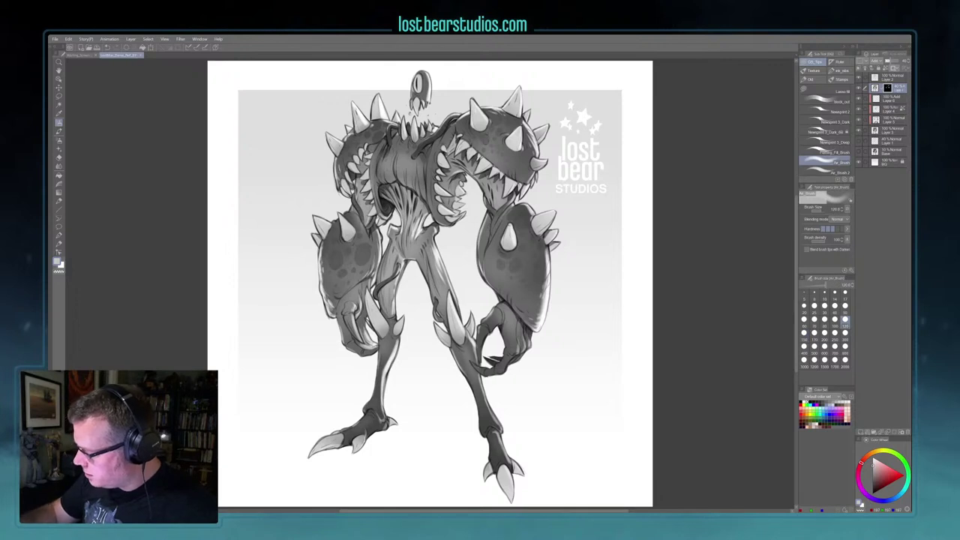
Step: Build up the revealed light on the image-right shoulder and forearm shell with Air_Brush, working from sizes 300 and 600 down to 100
click(845, 332)
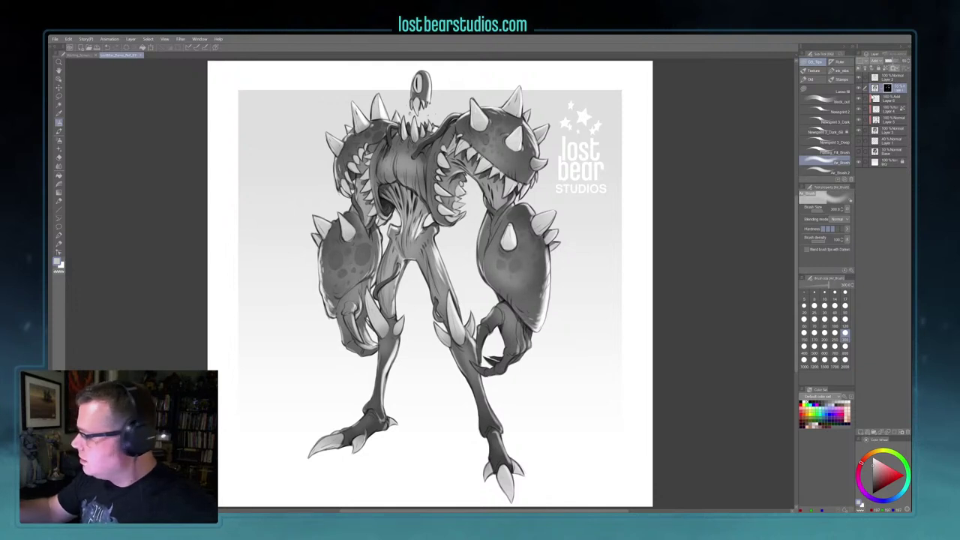
key(bracketright)
key(bracketright)
key(bracketright)
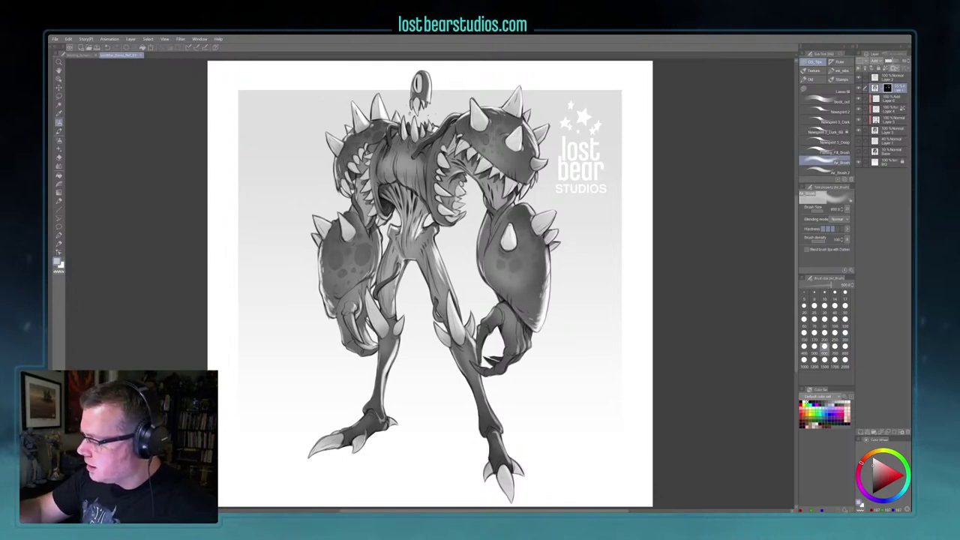
key(bracketleft)
key(bracketleft)
key(bracketleft)
key(bracketleft)
key(bracketleft)
key(bracketleft)
key(bracketleft)
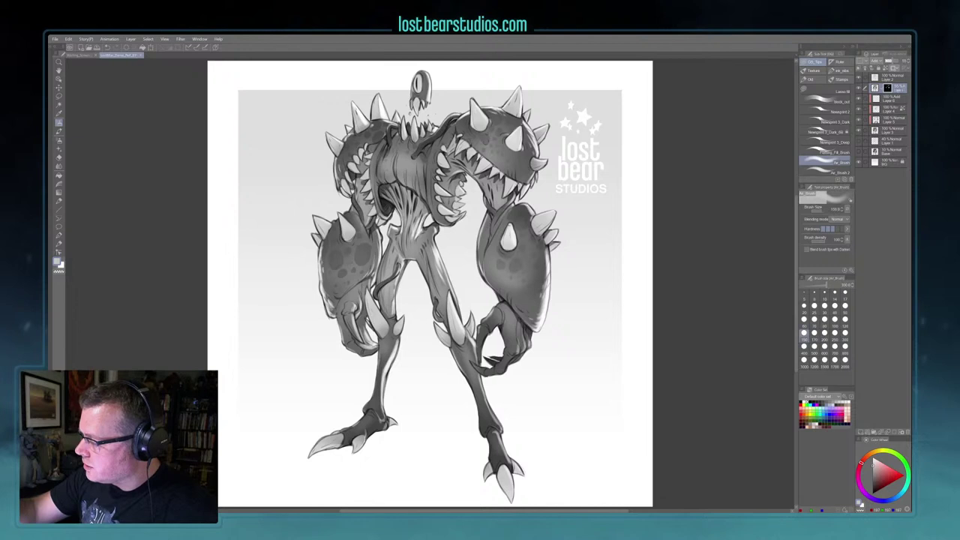
click(834, 319)
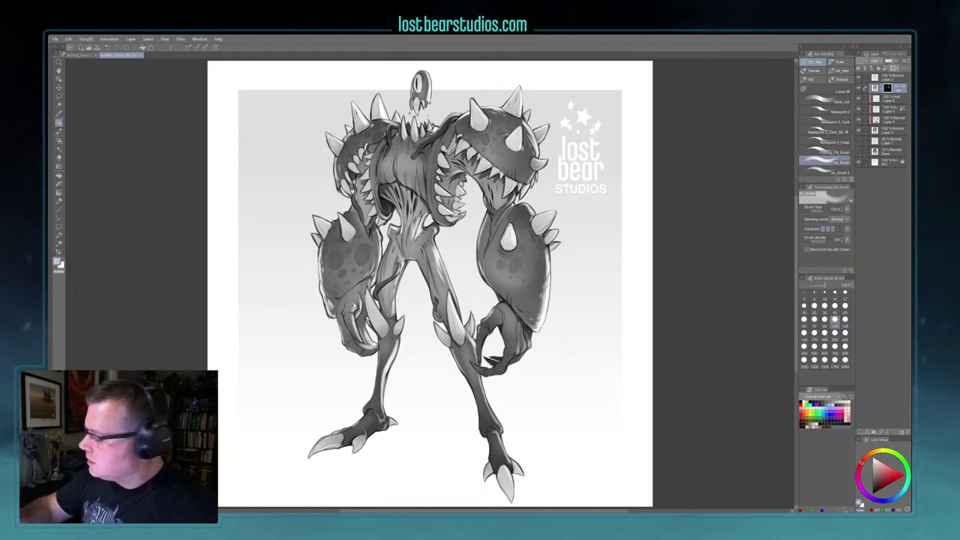
Step: Refine the lit areas of the torso on the mask with Air_Brush 2 at sizes 50 and 80
click(834, 132)
click(835, 171)
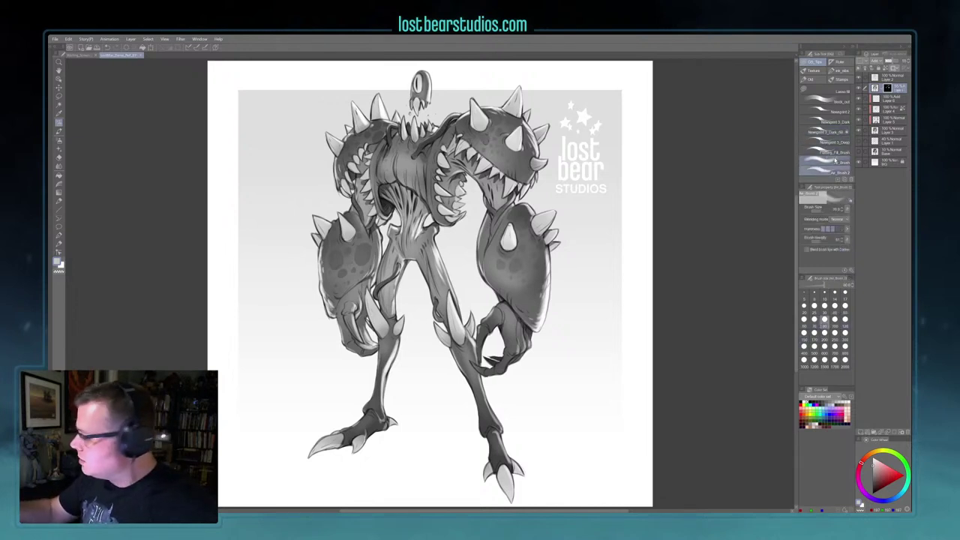
key(bracketleft)
key(bracketleft)
key(bracketleft)
key(bracketleft)
key(bracketright)
key(bracketright)
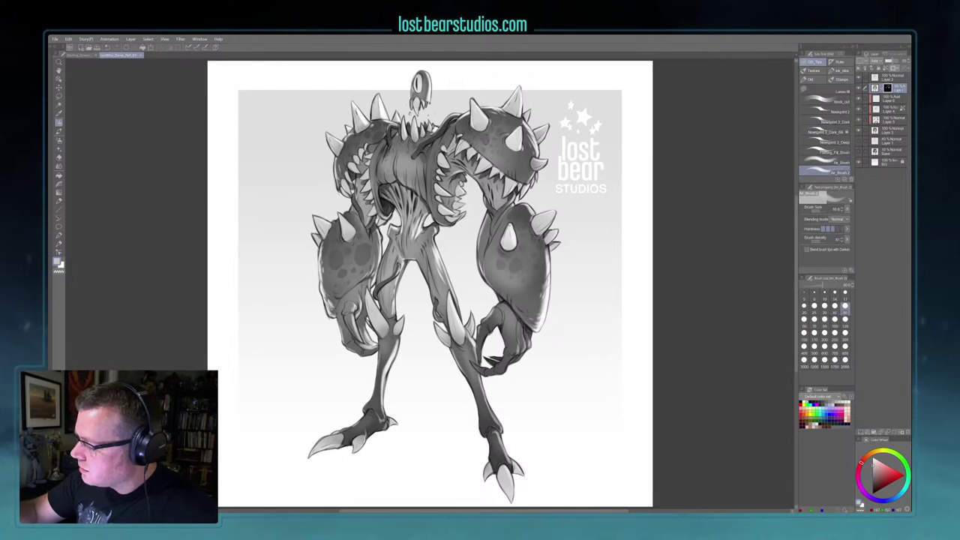
click(824, 319)
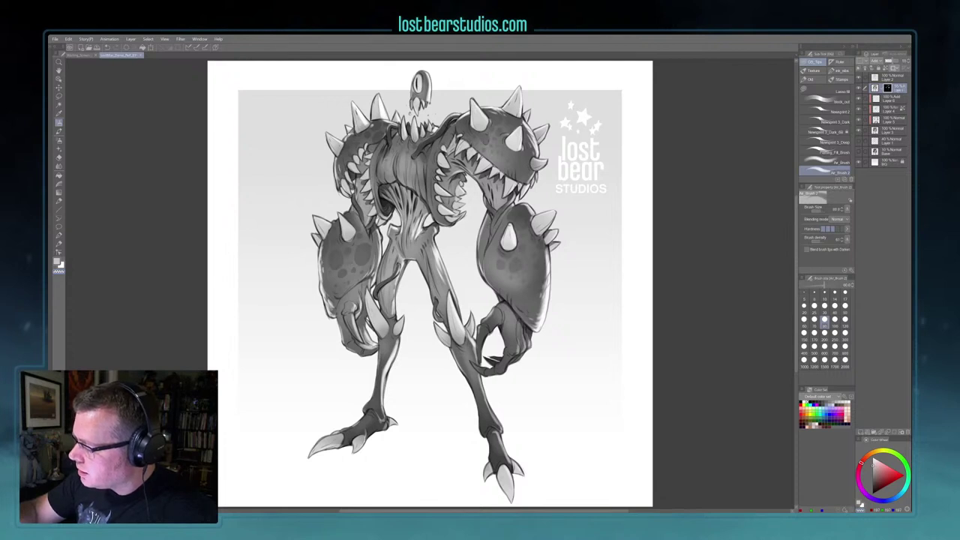
Step: Shape the mask's lit areas by alternating the light and transparent colors with Air_Brush 2 at sizes 80 to 150
key(c)
key(c)
key(c)
key(c)
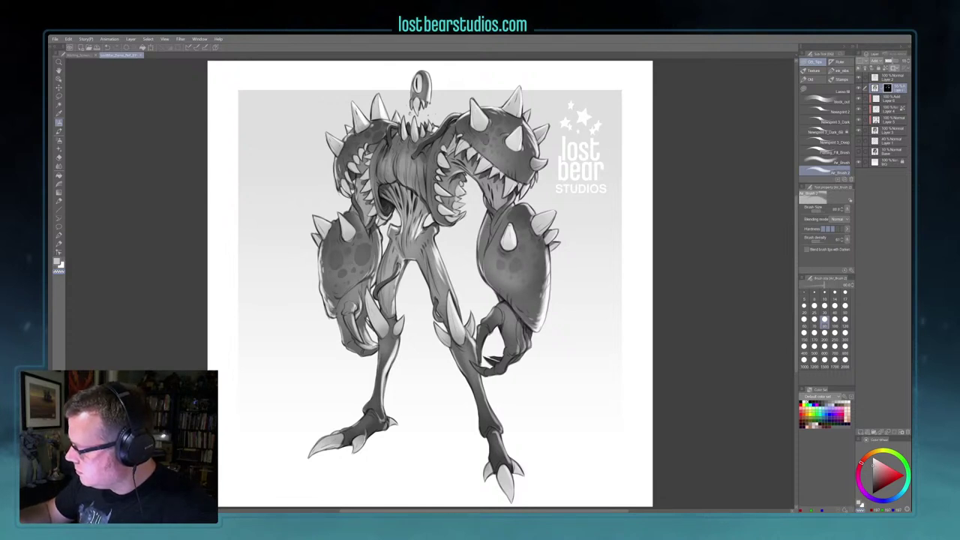
key(])
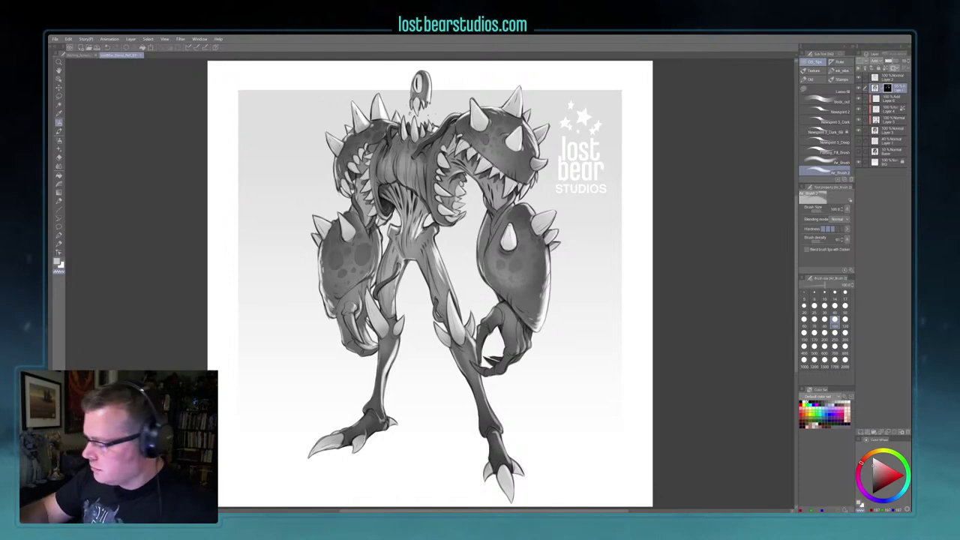
key(bracketright)
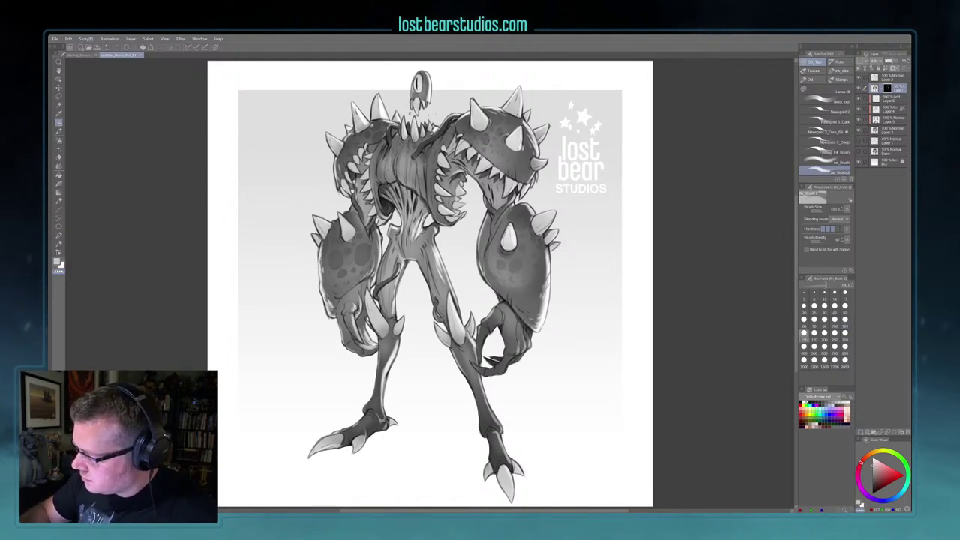
key(bracketleft)
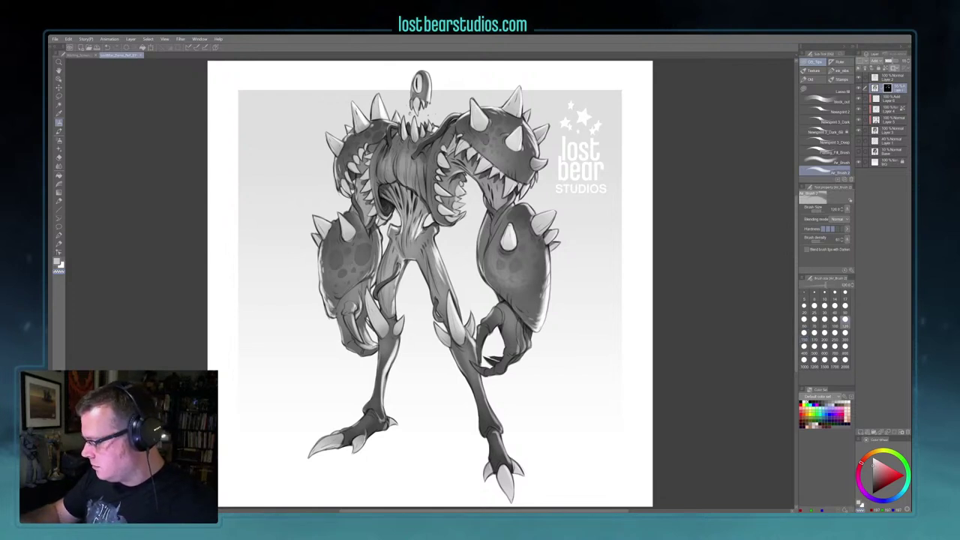
key(bracketleft)
key(bracketleft)
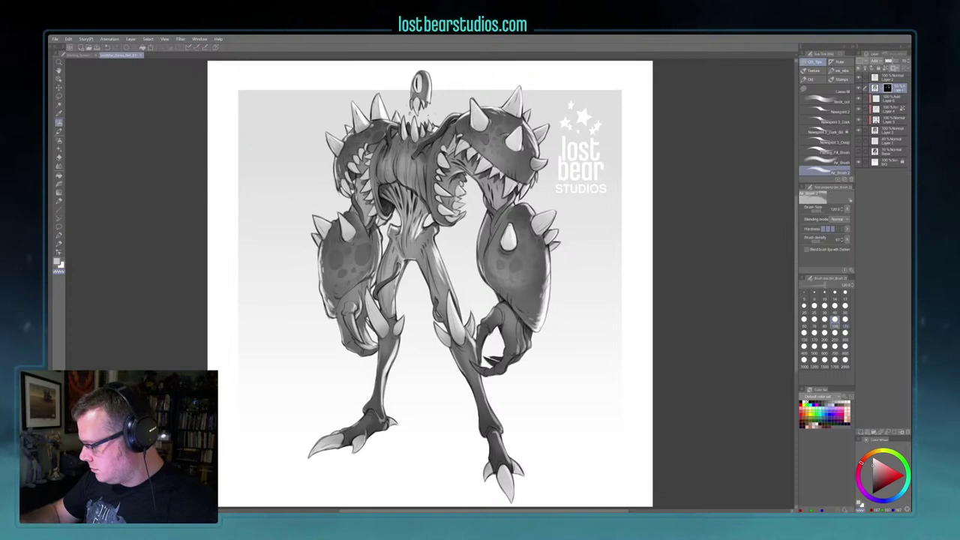
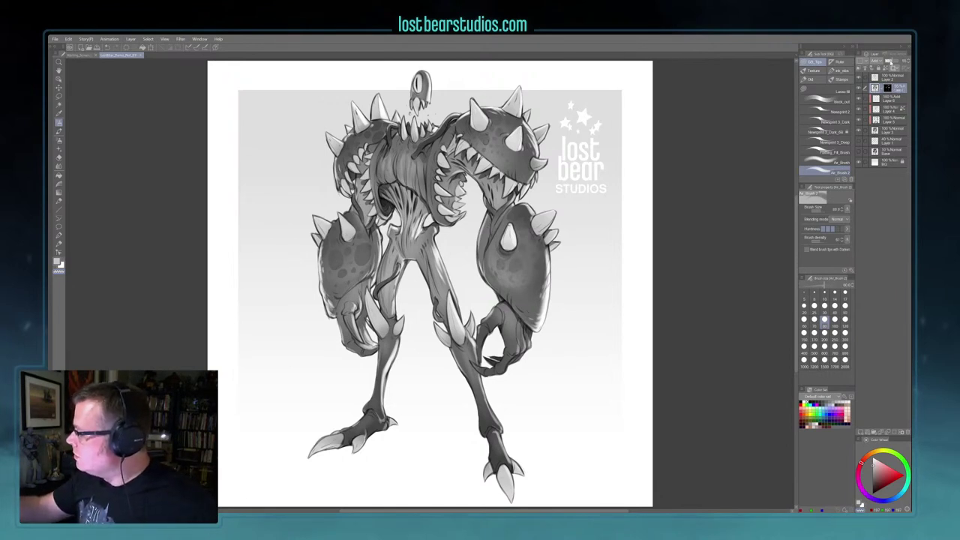
Step: Lower the masked Add copy's opacity and add a new Normal layer above it
drag(891, 62, 902, 61)
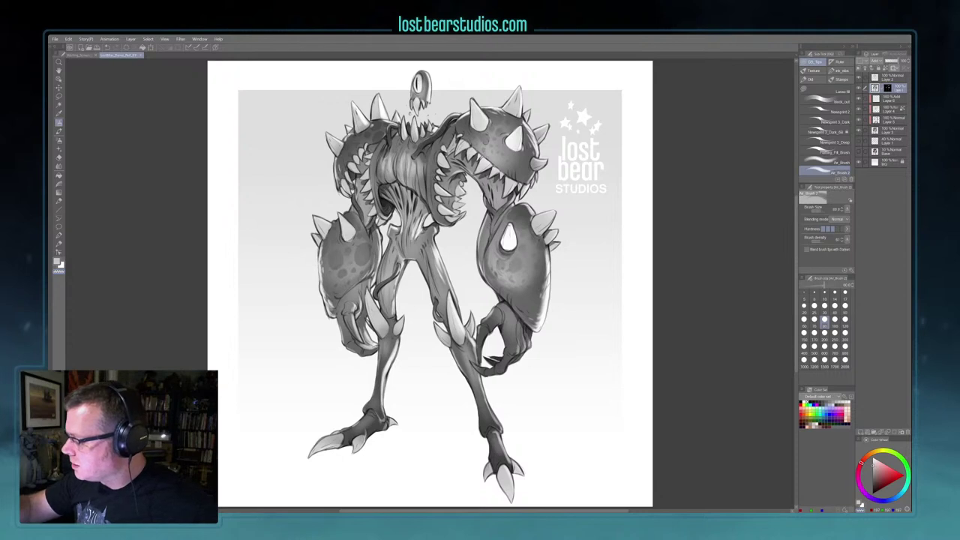
drag(897, 63, 890, 63)
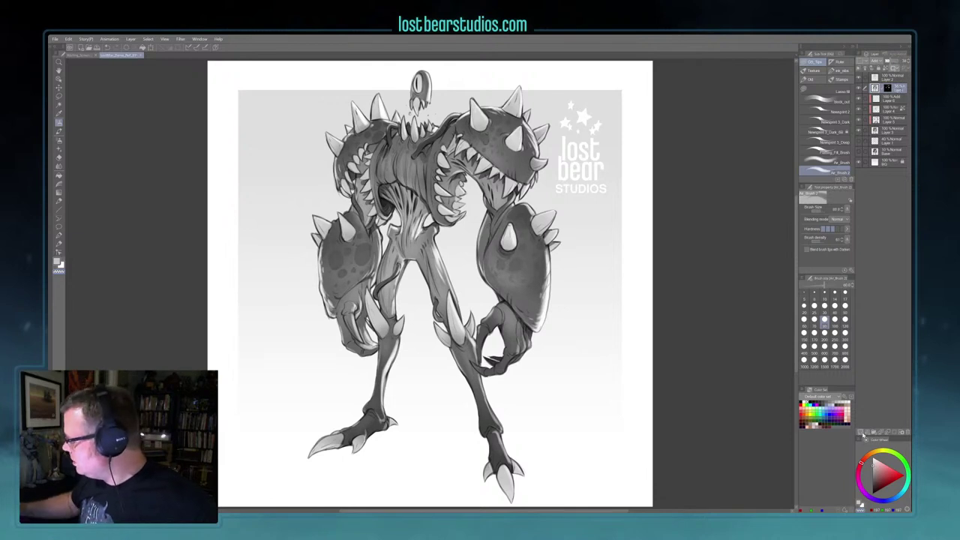
click(895, 67)
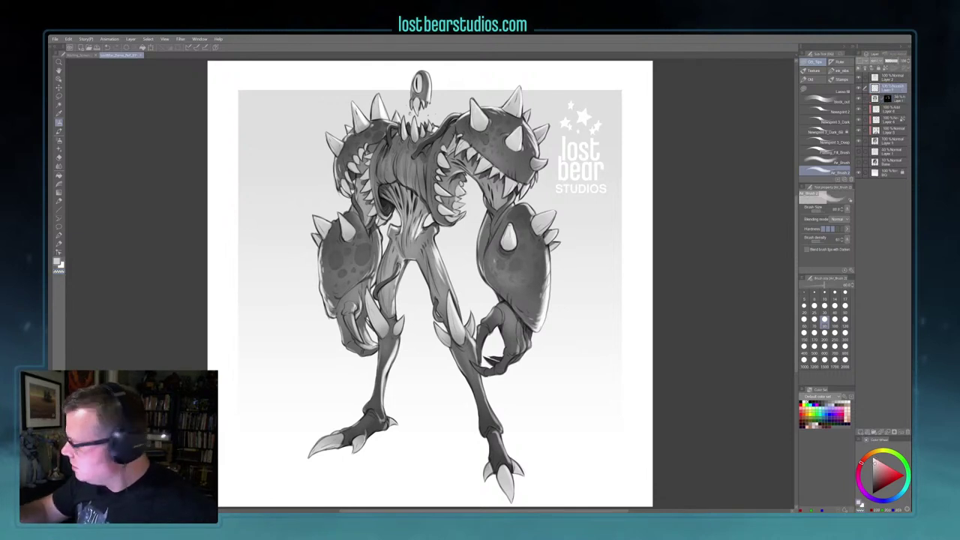
Step: Paint small white specular highlights on the image-right forearm shell and the torso with Air_Brush 2 at sizes 70 to 150
key(x)
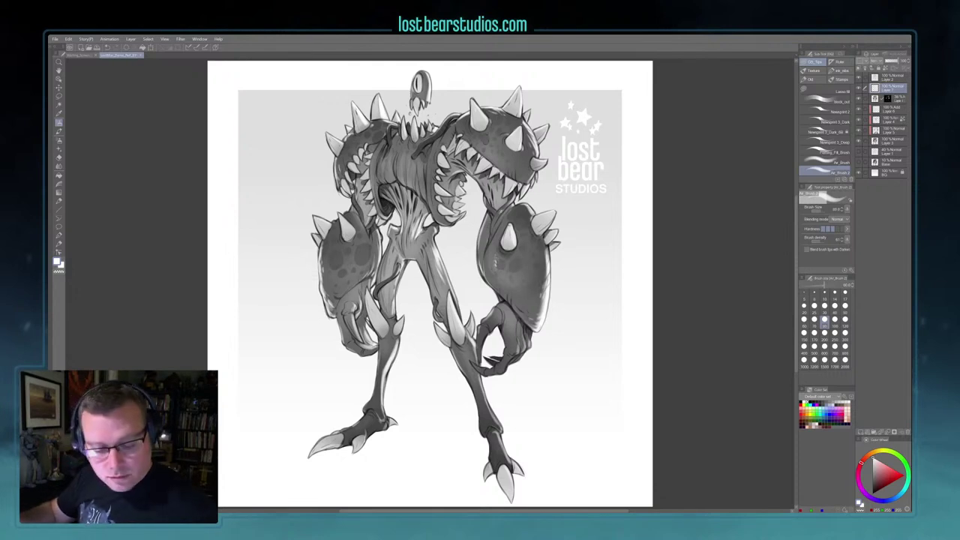
key(bracketleft)
key(bracketleft)
key(bracketleft)
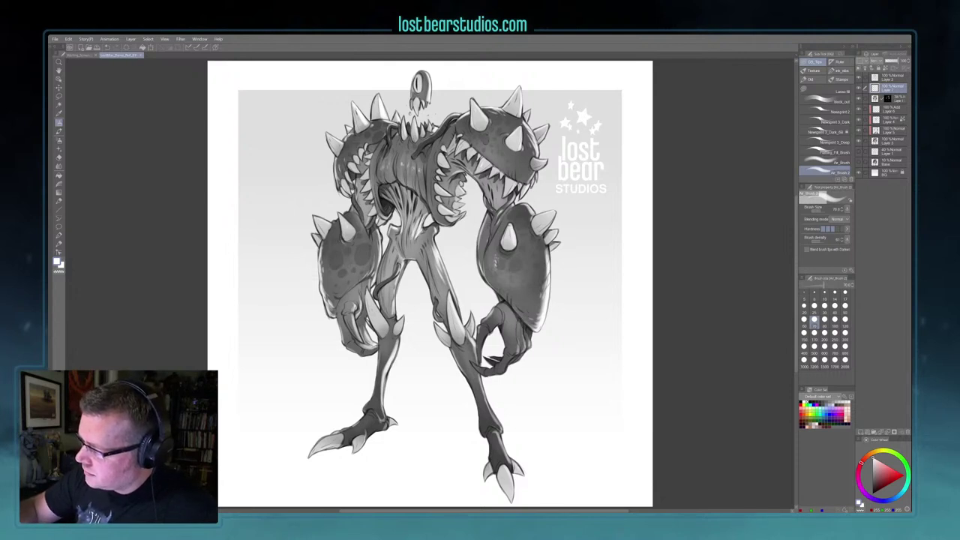
key(bracketright)
key(bracketright)
key(bracketright)
key(bracketright)
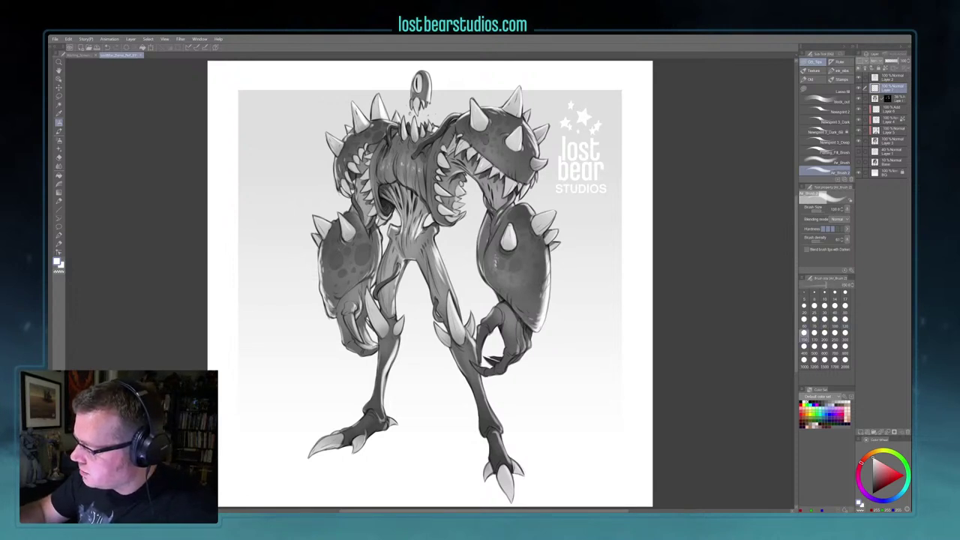
key(bracketleft)
key(bracketleft)
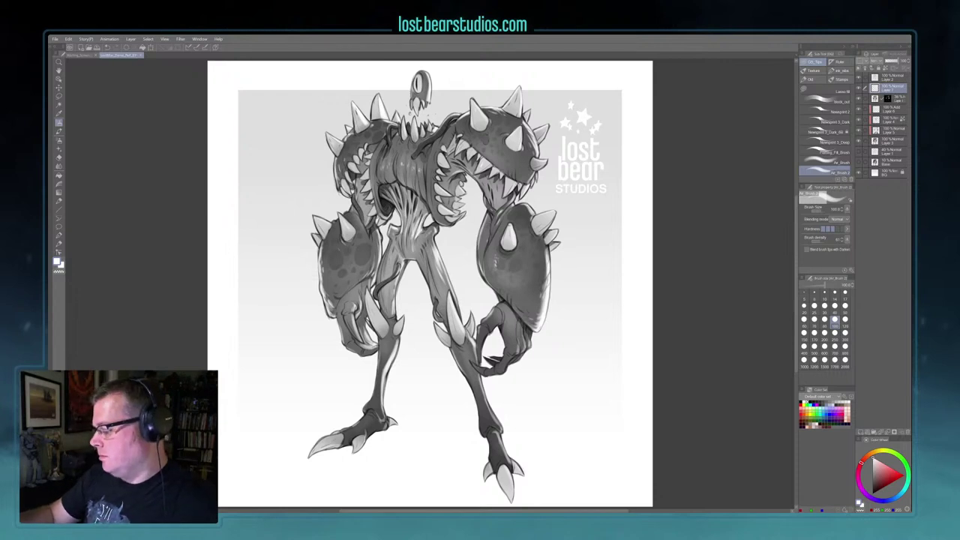
Step: Add white specular highlights to the image-left forearm shell and the image-right clawed hand with Air_Brush 2 at sizes 80 to 150
key(bracketright)
key(bracketright)
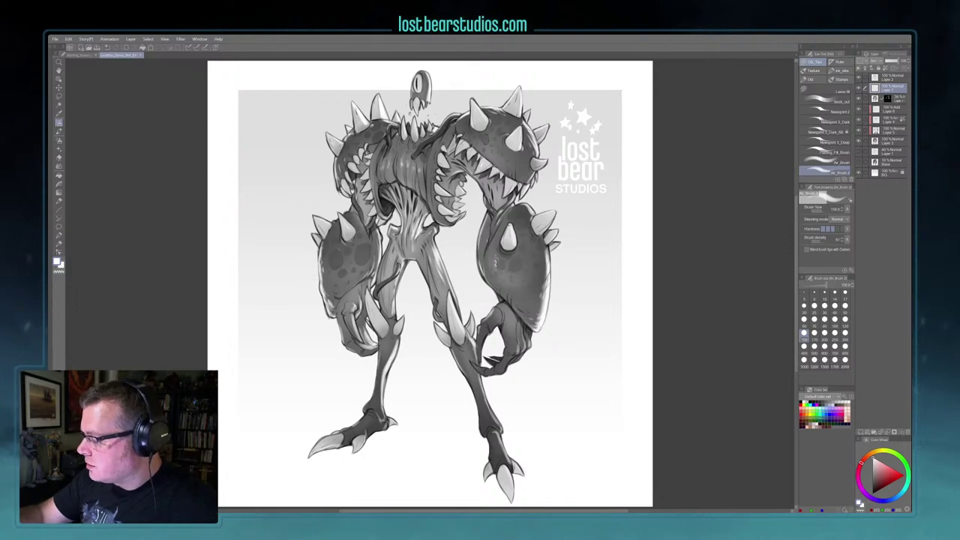
key(bracketleft)
key(bracketleft)
key(bracketleft)
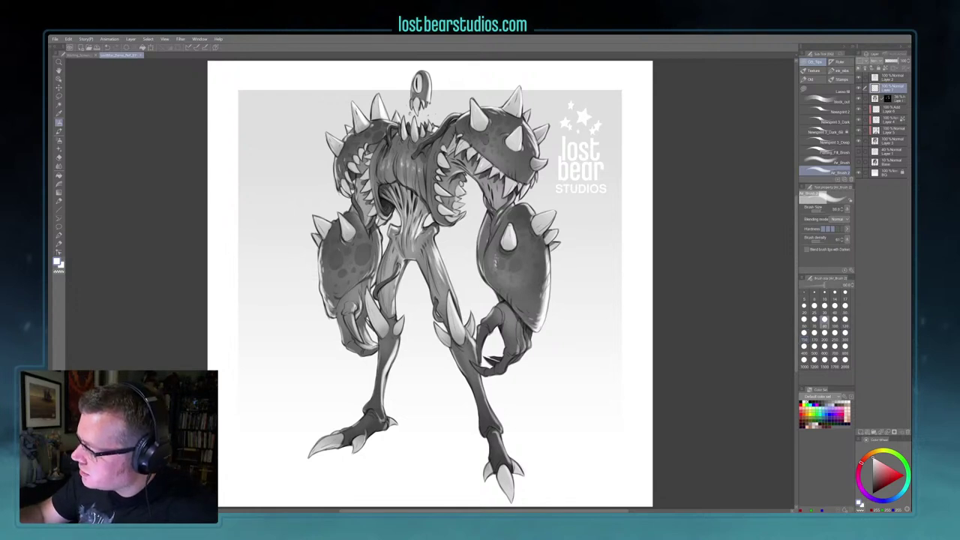
key(c)
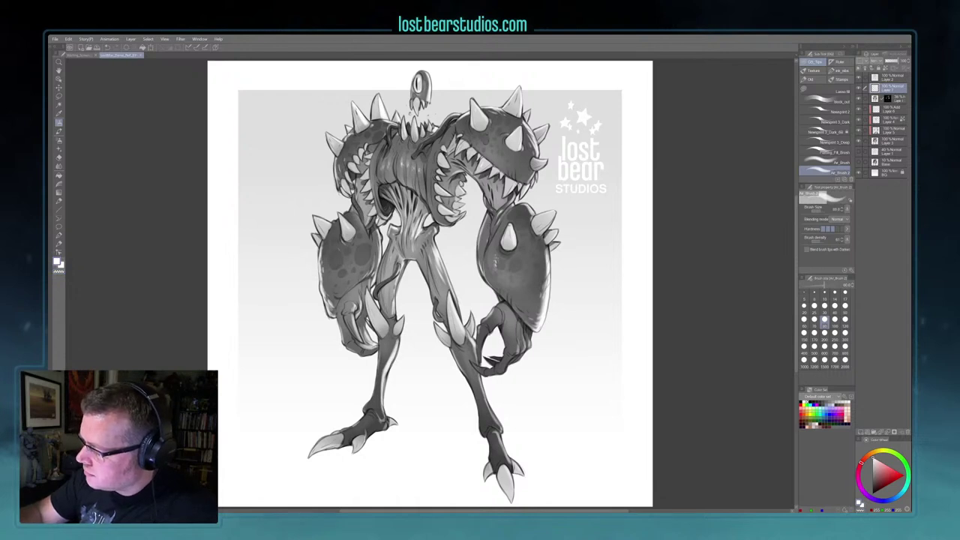
key(bracketright)
key(bracketright)
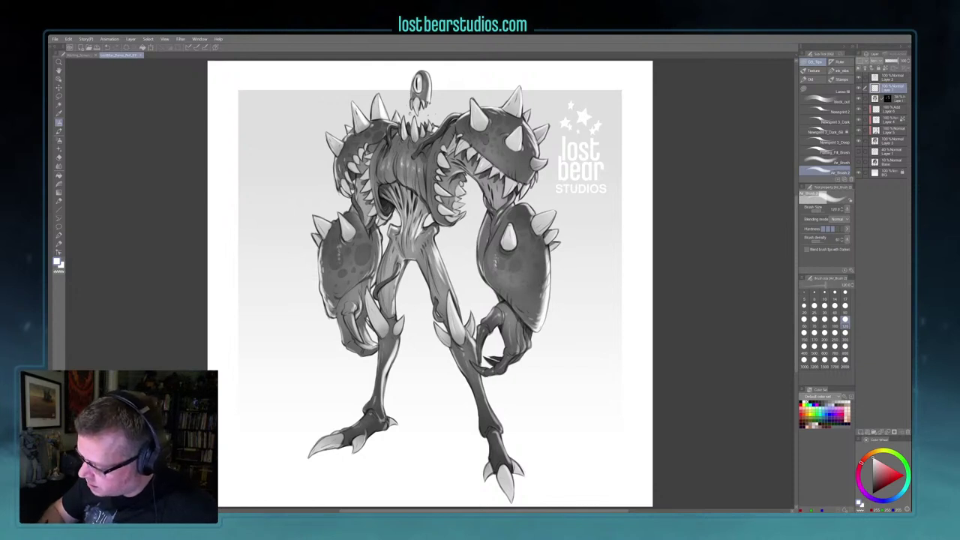
key(x)
key(x)
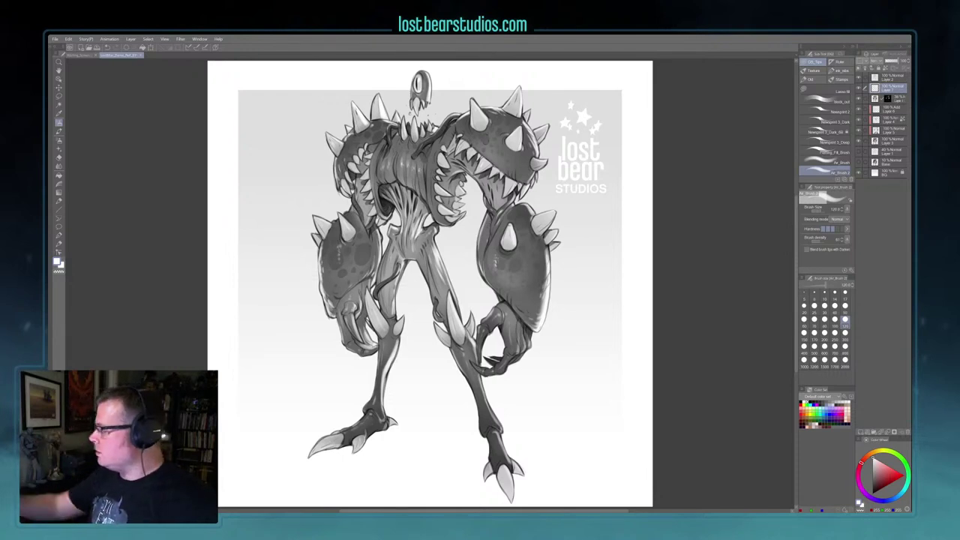
Step: Add a new layer directly above Layer 1, beneath the creature's rendering layers
click(891, 162)
click(894, 153)
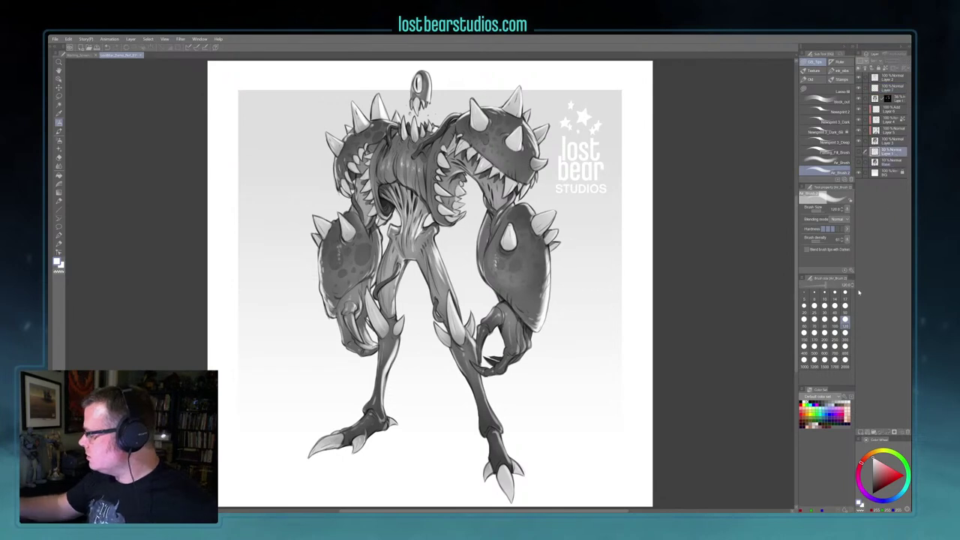
click(861, 432)
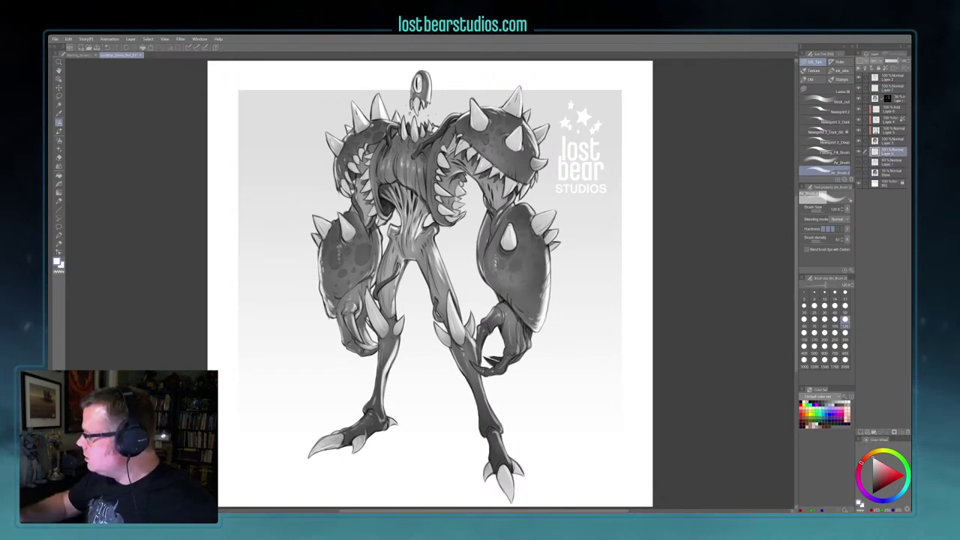
Step: Paint a grey cast shadow stretching from the image-left foot to the canvas's lower edge with Painting_Fill_Brush at sizes 200 to 400
click(826, 153)
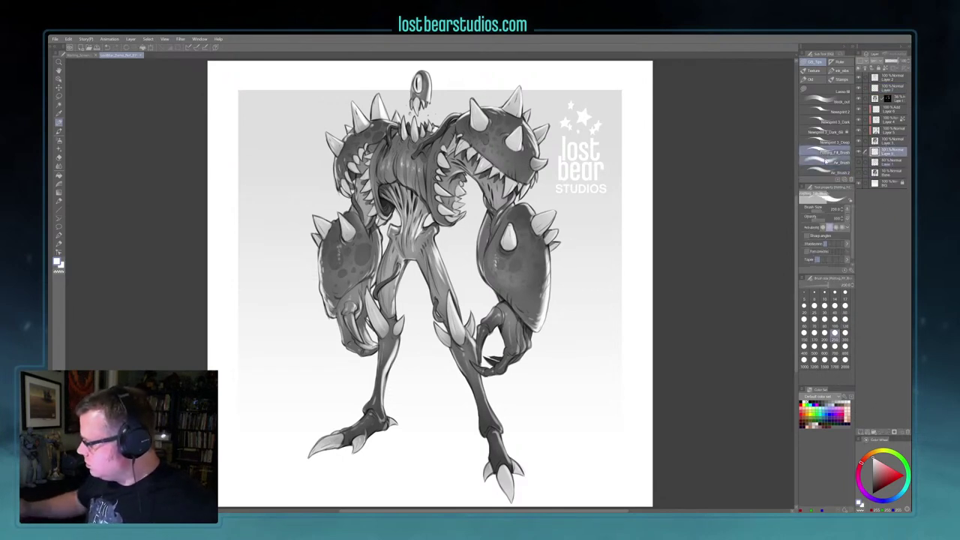
key(x)
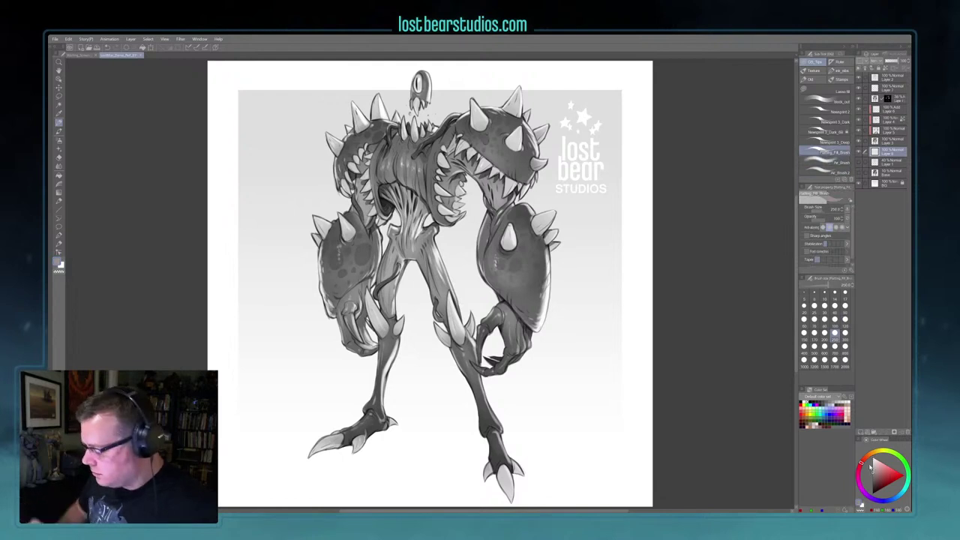
key([)
drag(368, 439, 396, 426)
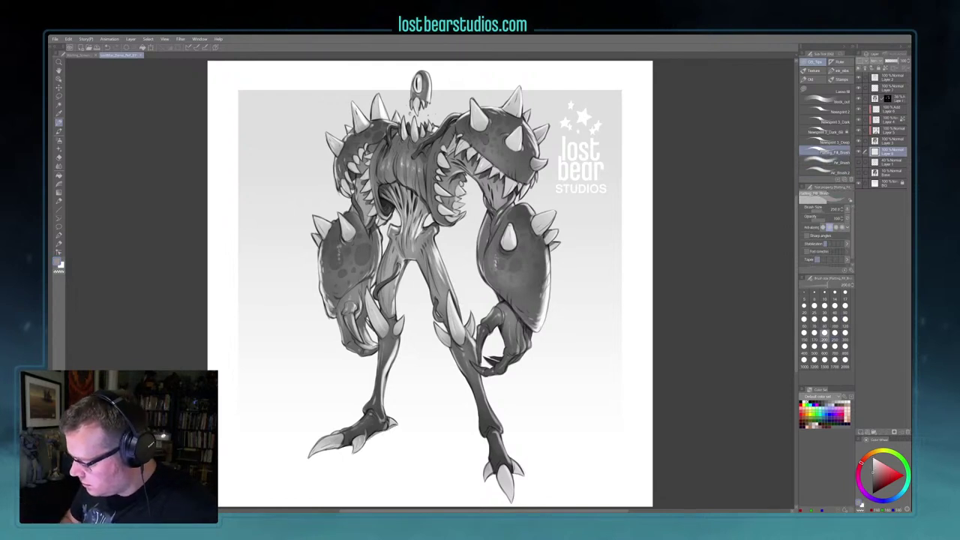
mouse_move(353, 453)
mouse_down()
mouse_move(298, 469)
mouse_move(336, 456)
mouse_up()
drag(342, 451, 256, 506)
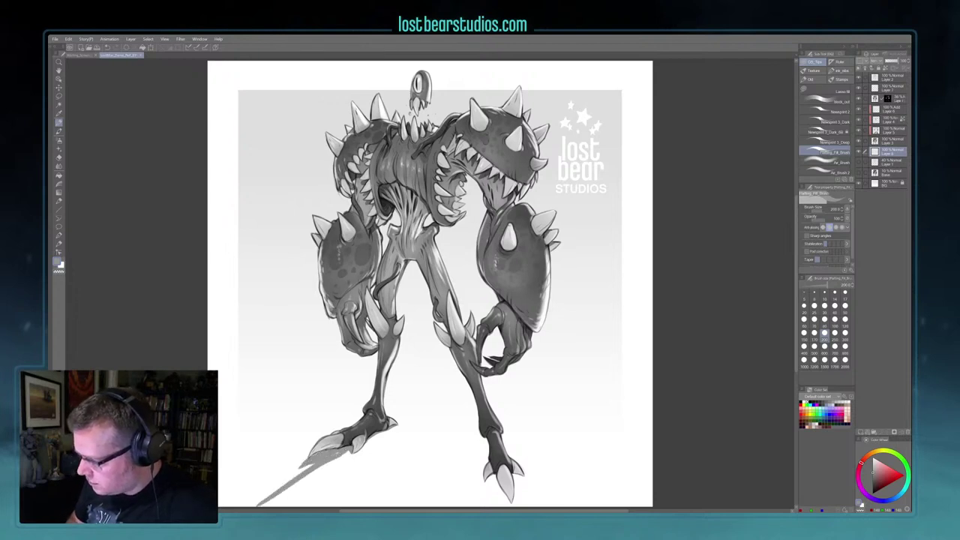
key(])
key(])
key(])
mouse_move(318, 468)
mouse_down()
mouse_move(252, 505)
mouse_move(345, 455)
mouse_up()
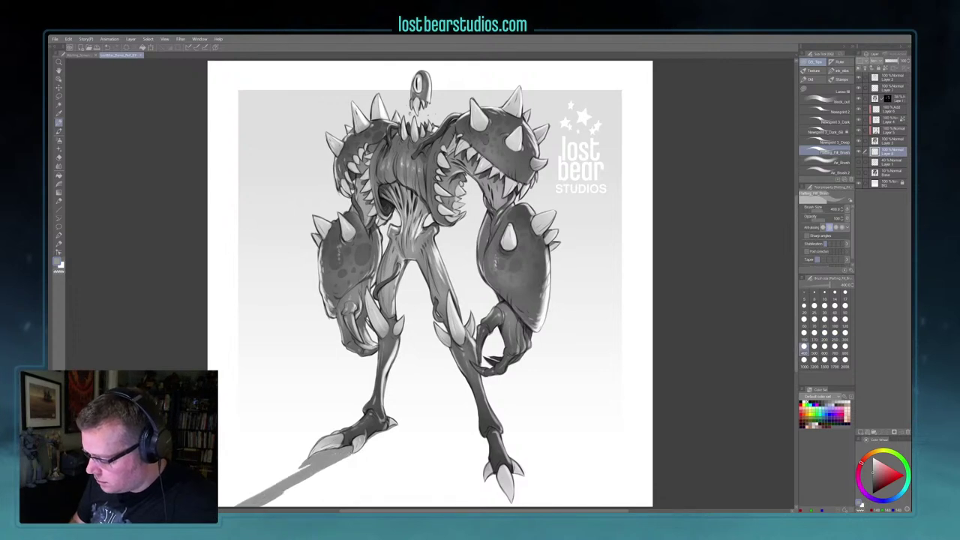
drag(304, 478, 282, 492)
Step: Paint a matching grey cast shadow from the image-right foot diagonally to the canvas's lower edge with Painting_Fill_Brush at size 400
mouse_move(486, 438)
mouse_down()
mouse_move(478, 482)
mouse_move(509, 502)
mouse_up()
mouse_move(490, 478)
mouse_down()
mouse_move(508, 502)
mouse_move(521, 478)
mouse_move(479, 480)
mouse_move(482, 473)
mouse_move(478, 481)
mouse_move(494, 481)
mouse_up()
key(c)
key(c)
key(c)
drag(480, 438, 417, 505)
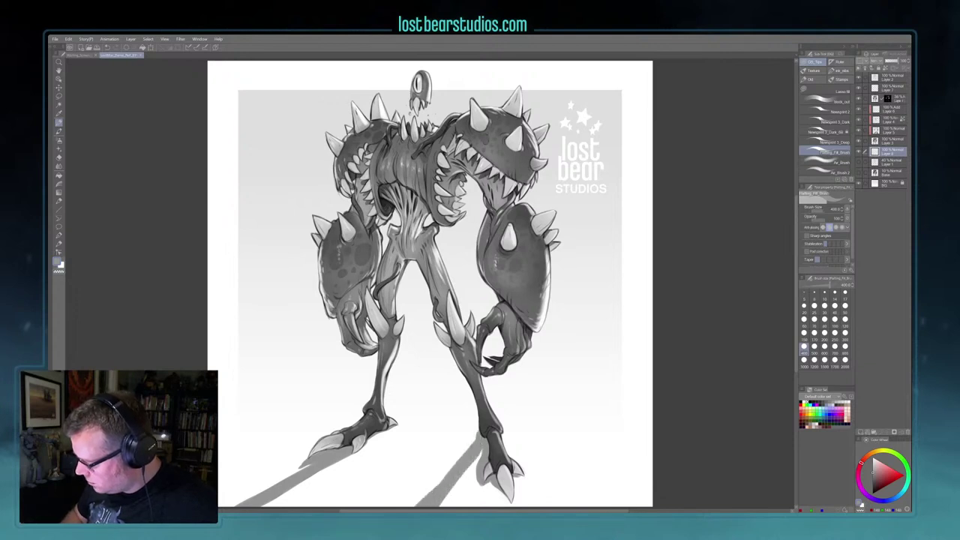
drag(456, 460, 405, 507)
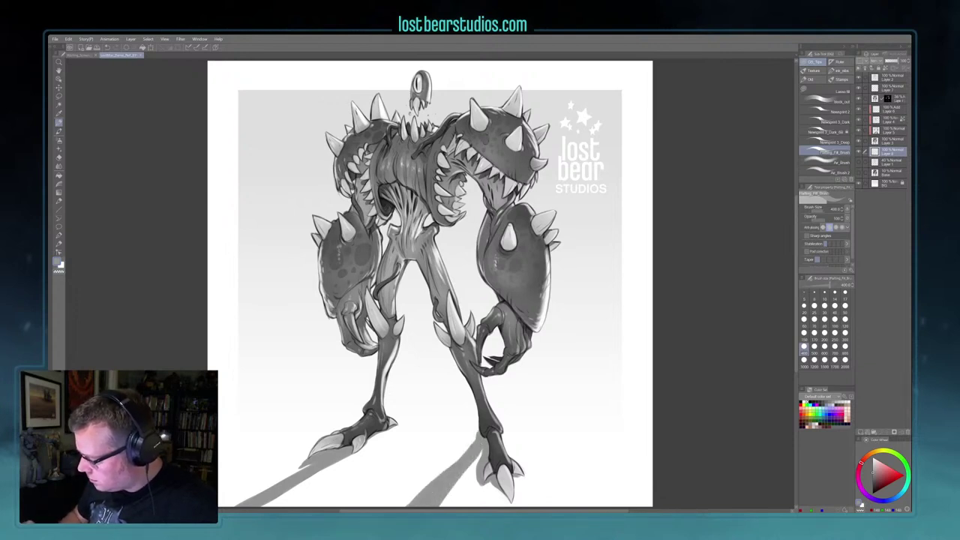
drag(471, 444, 434, 480)
Step: Widen the far end of the image-left foot's cast shadow and soften both cast shadows with the Blur tool
click(247, 511)
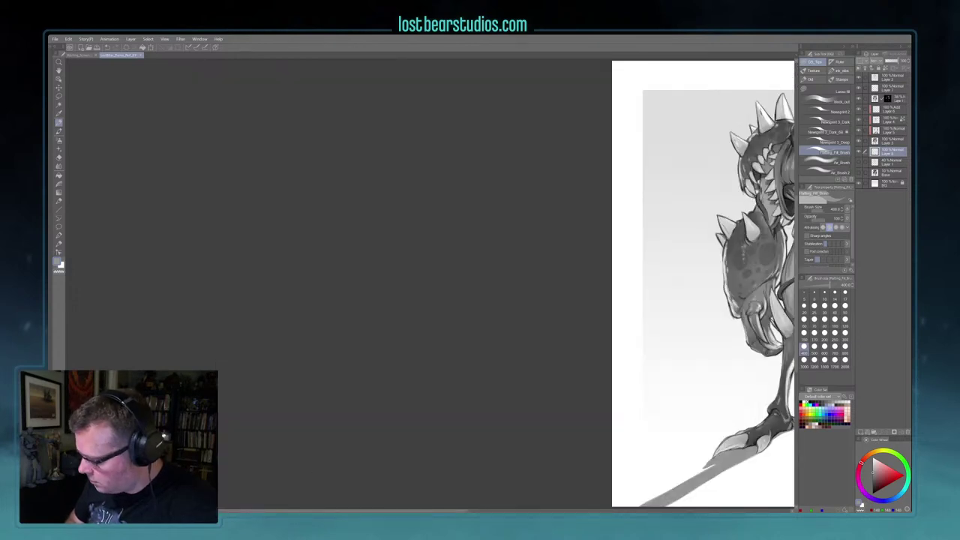
mouse_move(639, 372)
mouse_down()
mouse_move(253, 385)
mouse_move(244, 375)
mouse_up()
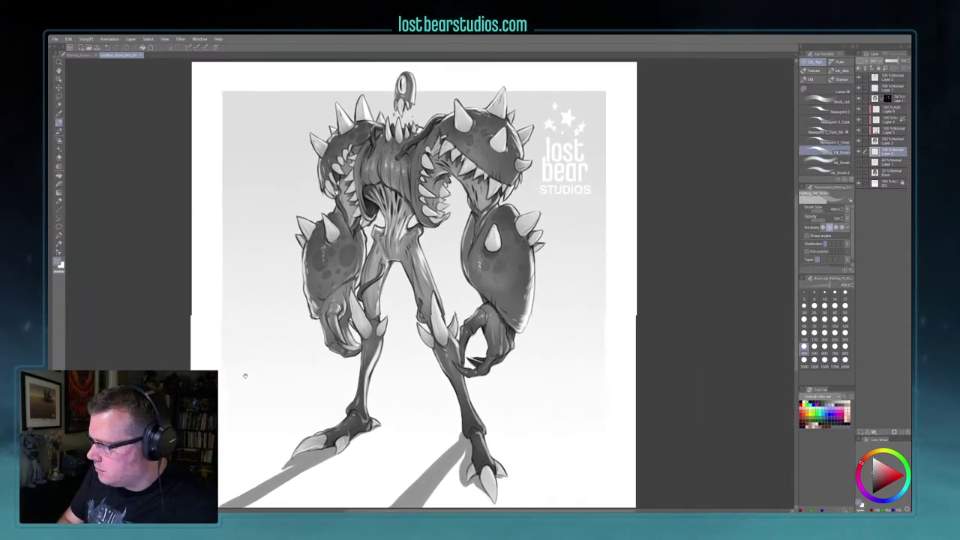
drag(600, 381, 624, 379)
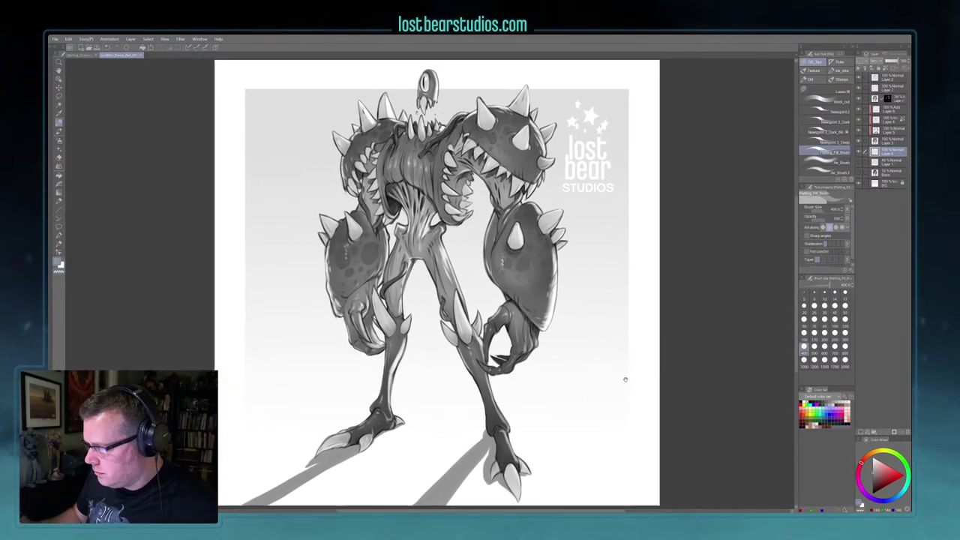
click(164, 38)
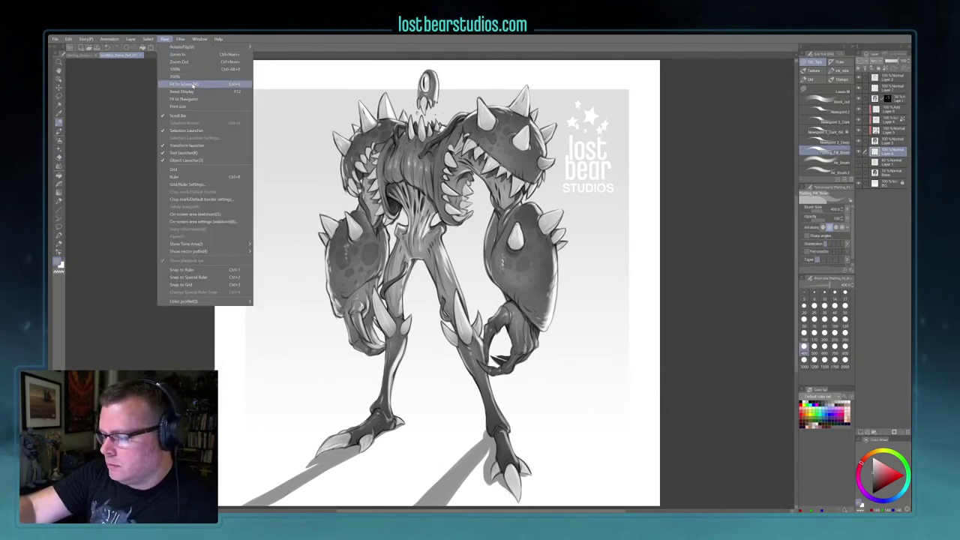
click(194, 85)
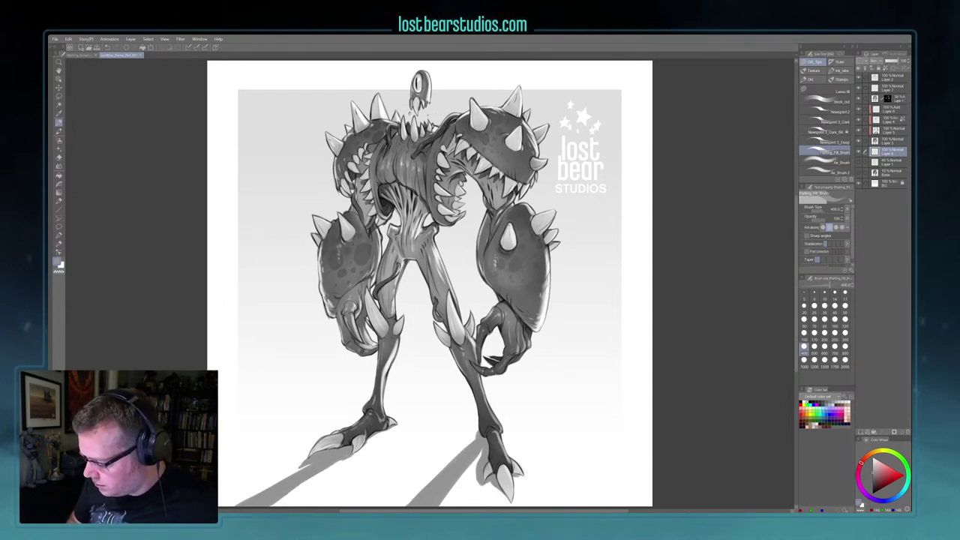
mouse_move(311, 479)
mouse_down()
mouse_move(270, 505)
mouse_move(275, 484)
mouse_move(232, 505)
mouse_up()
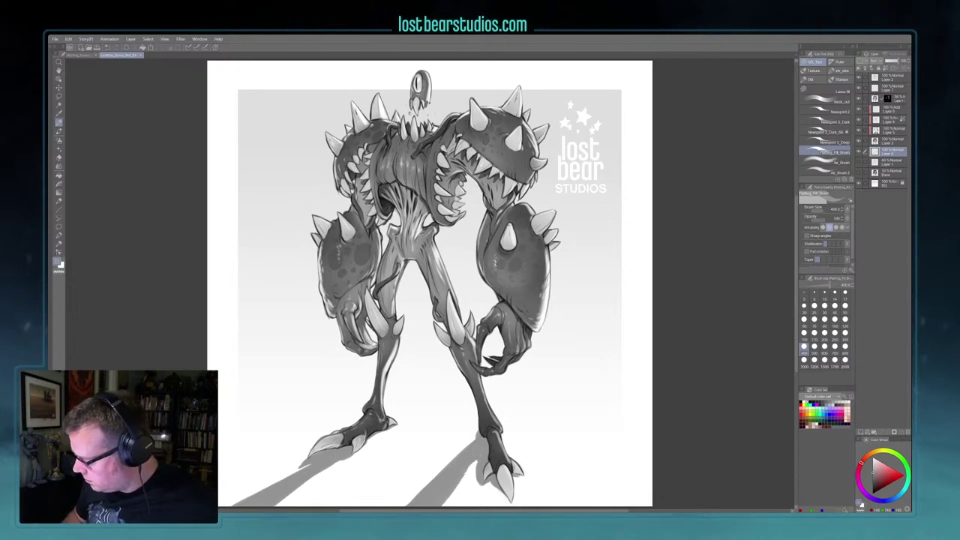
click(59, 175)
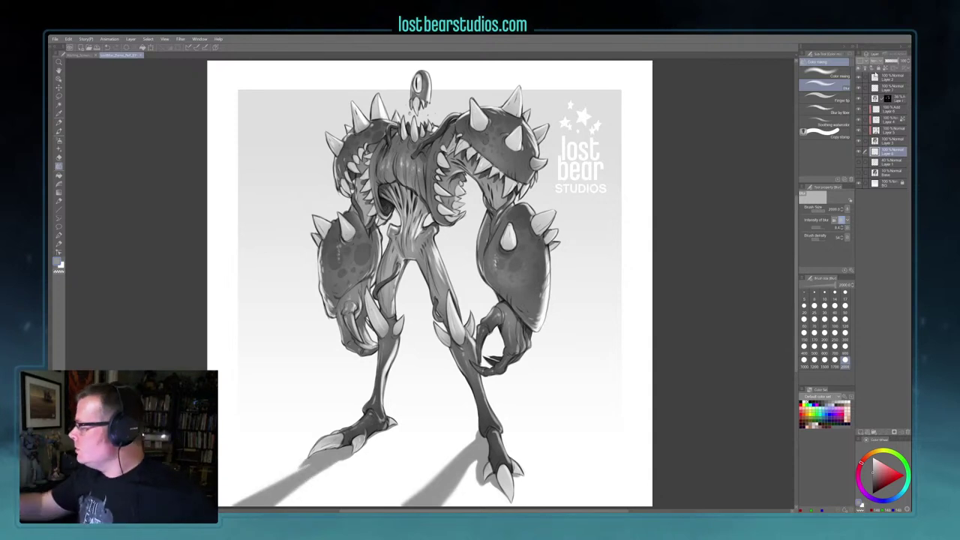
Step: Add a new layer clipped to the topmost layer and set up Air_Brush at size 300 for grey painting
click(891, 77)
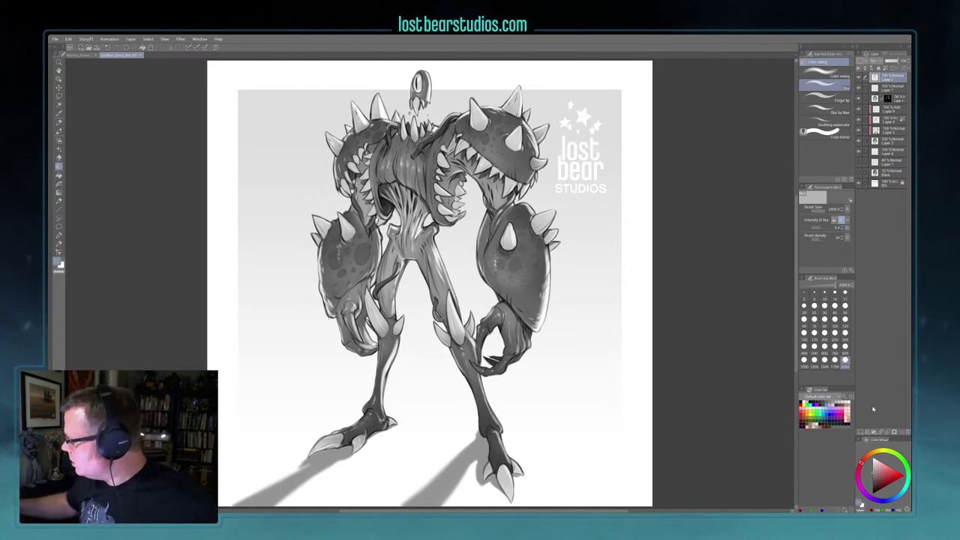
click(861, 432)
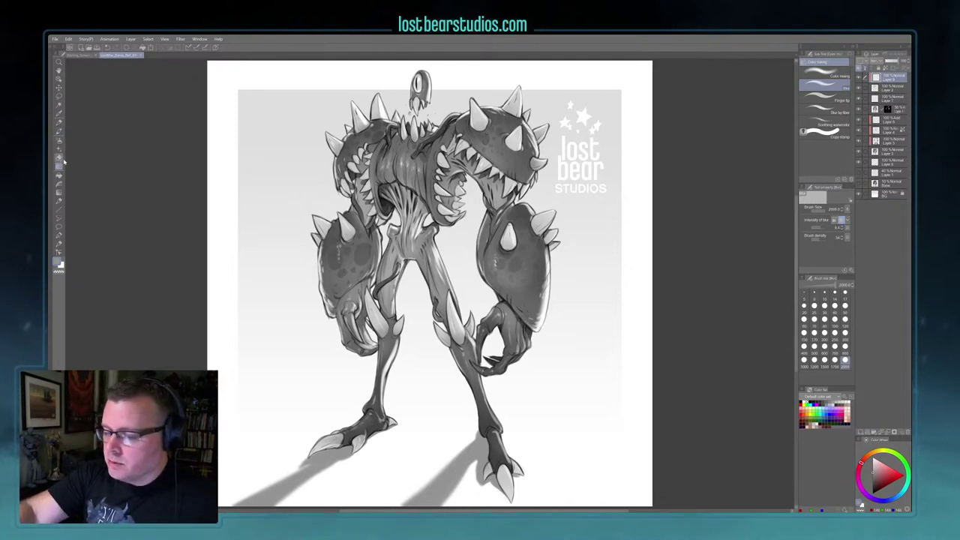
click(60, 120)
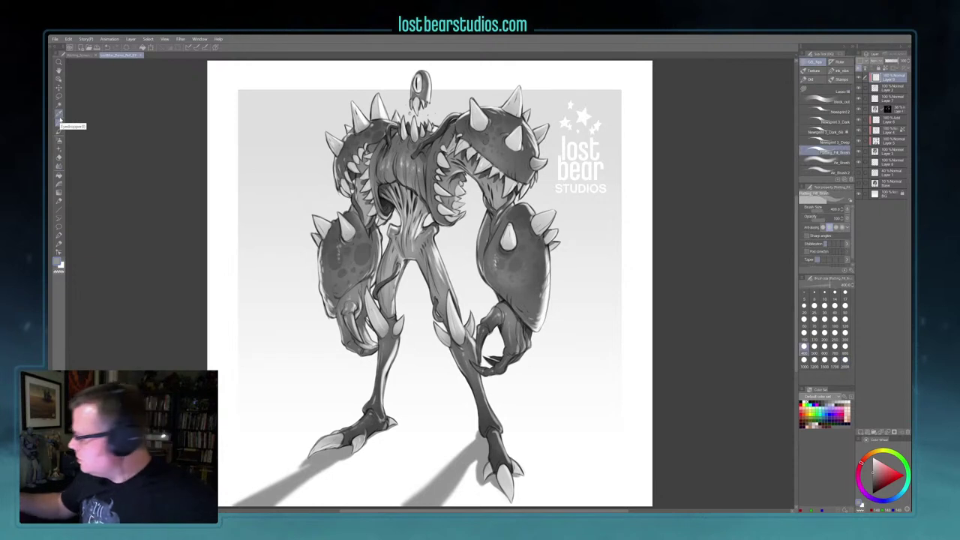
click(825, 162)
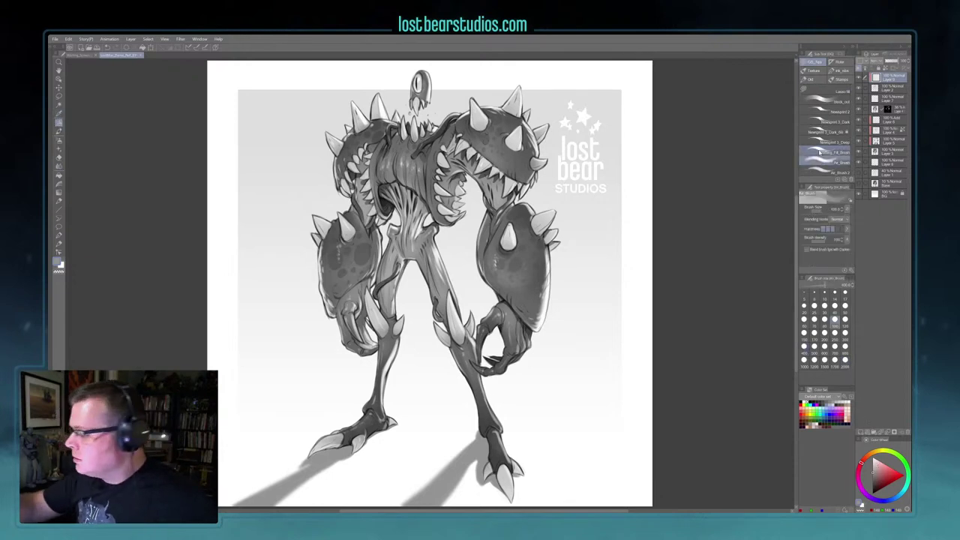
key(bracketleft)
key(bracketleft)
key(bracketleft)
key(bracketleft)
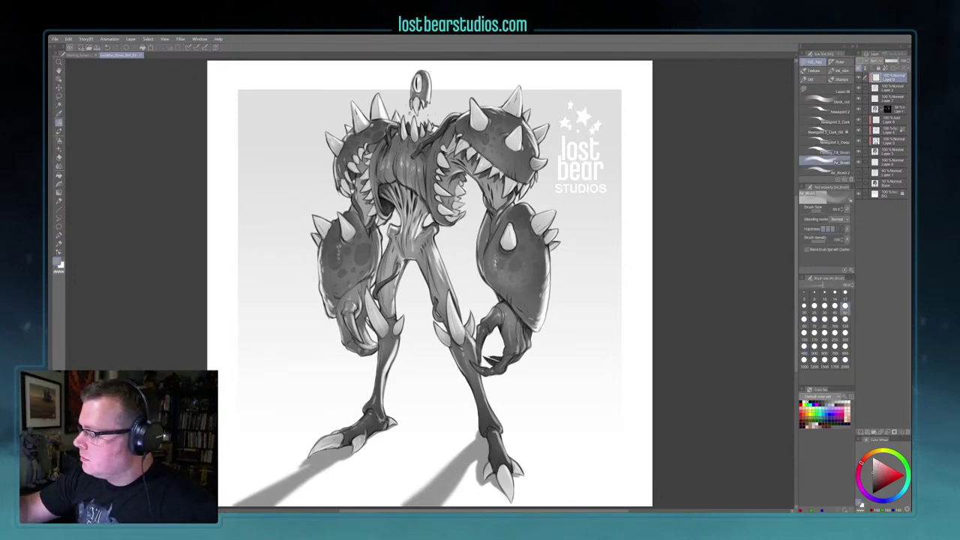
key(bracketright)
key(bracketright)
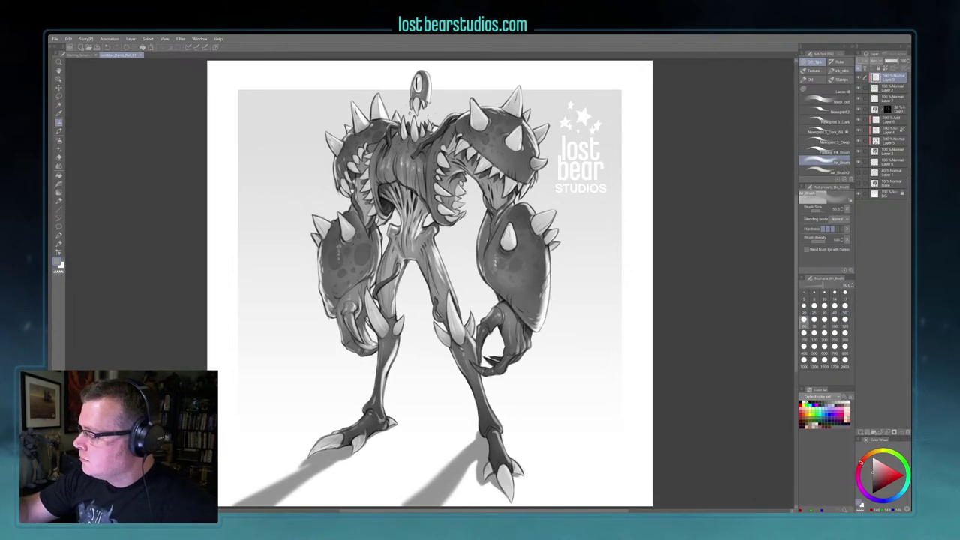
key(bracketright)
key(bracketright)
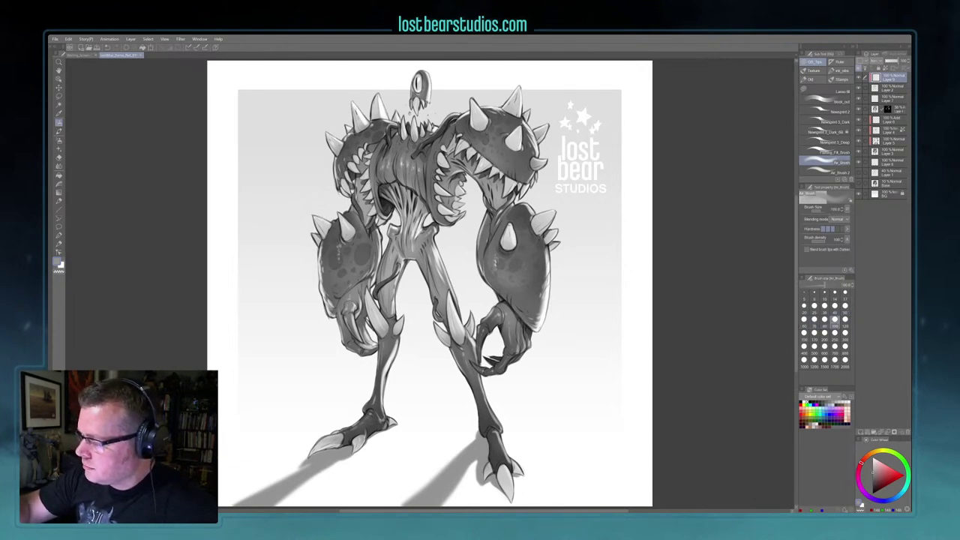
key(bracketright)
key(bracketright)
key(bracketright)
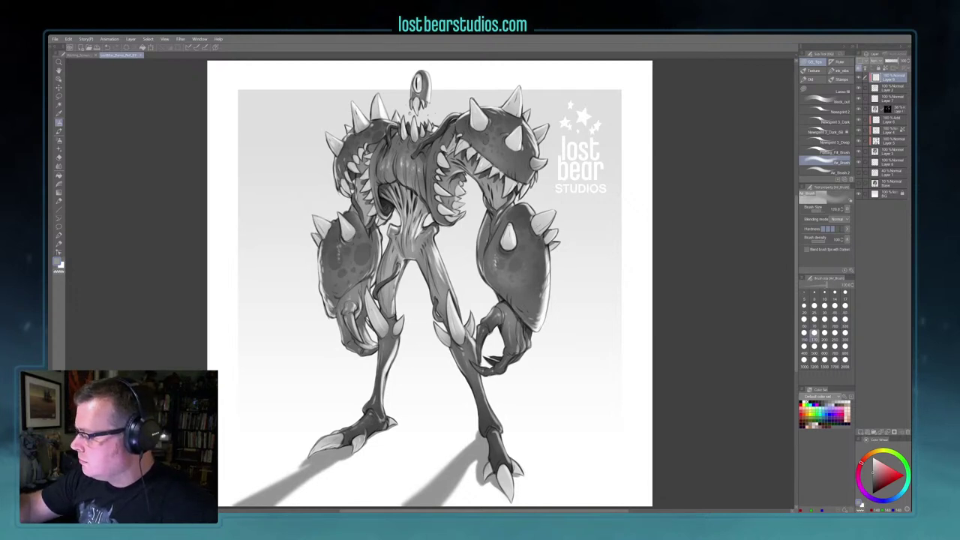
key(bracketright)
key(bracketright)
key(bracketright)
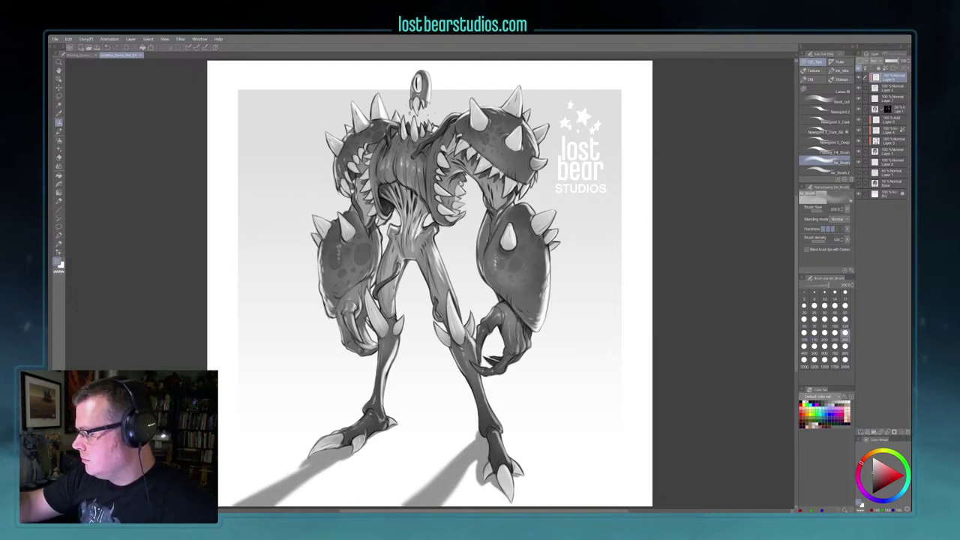
Step: Airbrush grey over parts of the arms, chest teeth and legs on the clipped layer with Air_Brush at sizes 300 and 200
mouse_move(524, 112)
mouse_down()
mouse_move(541, 138)
mouse_move(522, 190)
mouse_move(551, 225)
mouse_move(551, 268)
mouse_up()
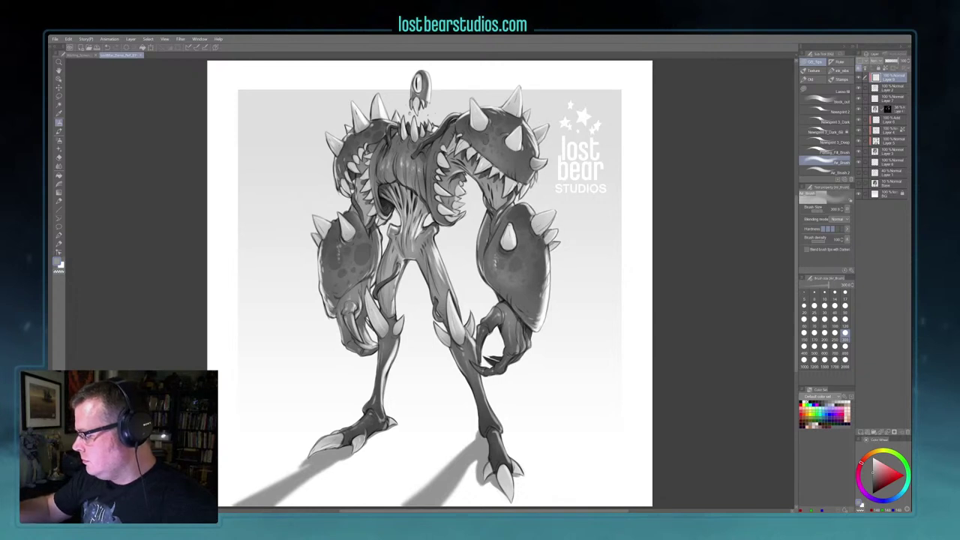
mouse_move(434, 231)
mouse_down()
mouse_move(442, 264)
mouse_move(396, 303)
mouse_move(394, 318)
mouse_up()
drag(460, 197, 460, 171)
key(c)
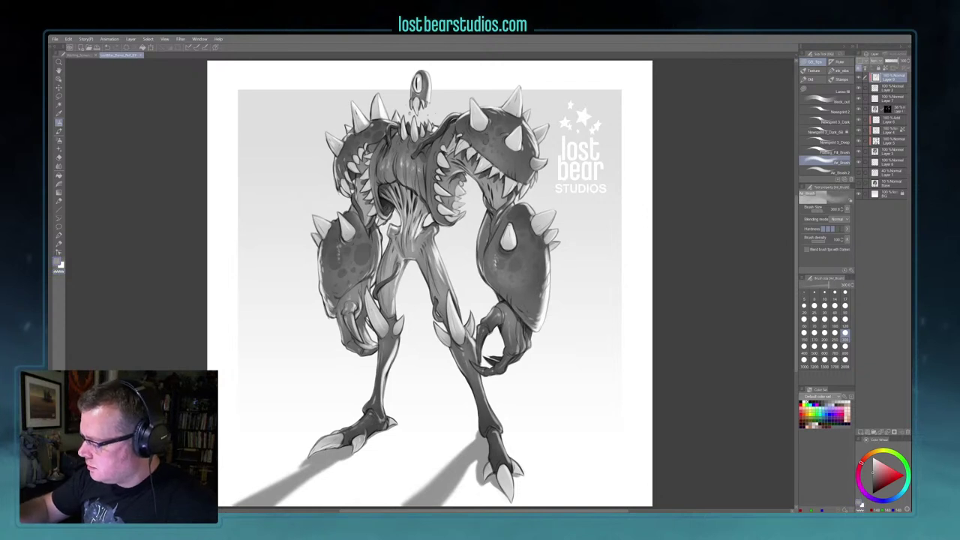
mouse_move(395, 349)
mouse_down()
mouse_move(385, 406)
mouse_move(388, 381)
mouse_up()
key(bracketleft)
key(bracketleft)
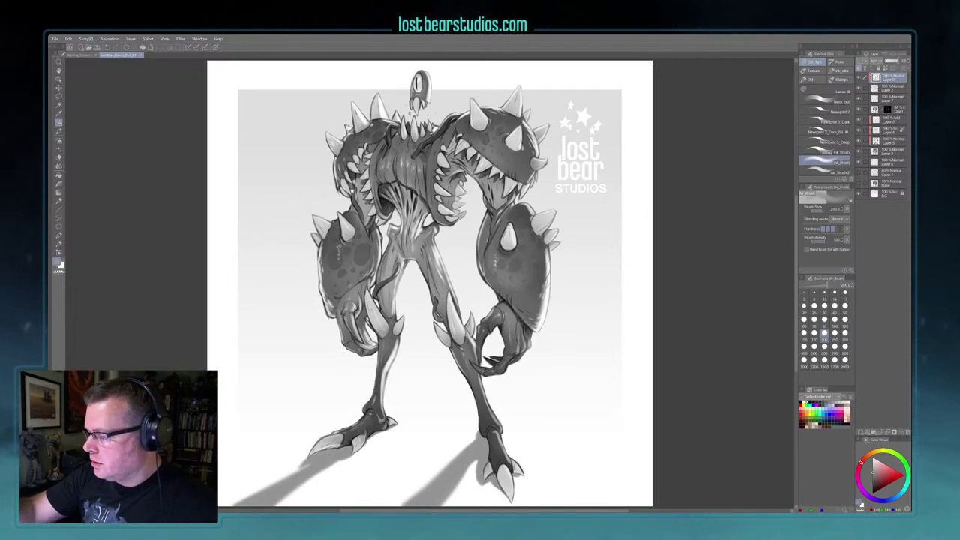
drag(318, 228, 315, 254)
drag(321, 291, 332, 318)
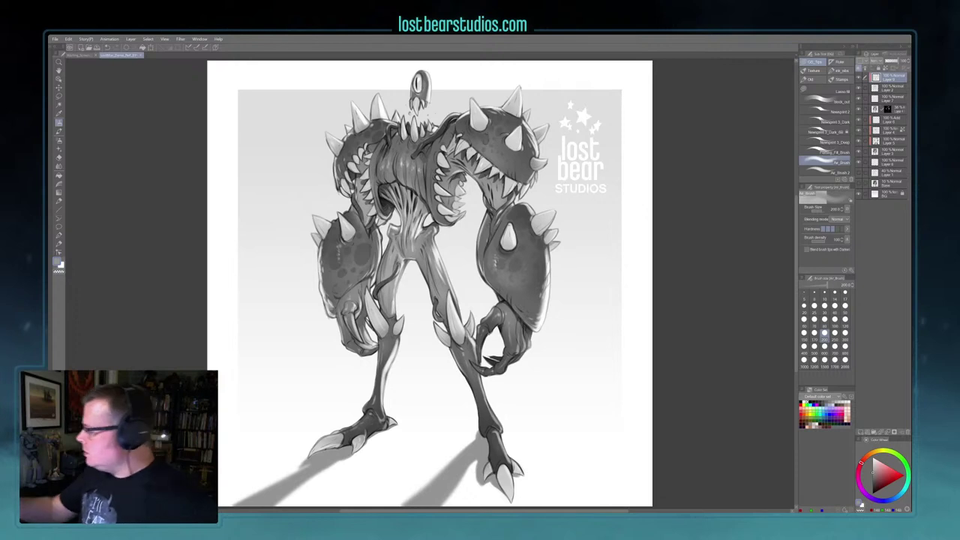
Step: Add a clipped layer above Layer 5, set its blending mode to Multiply, and pick a grey shading colour
click(889, 150)
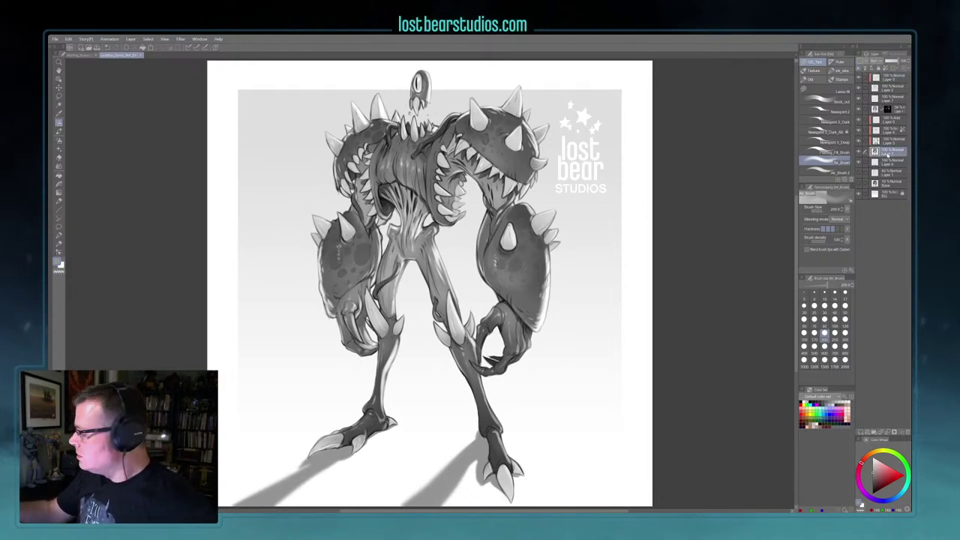
click(861, 433)
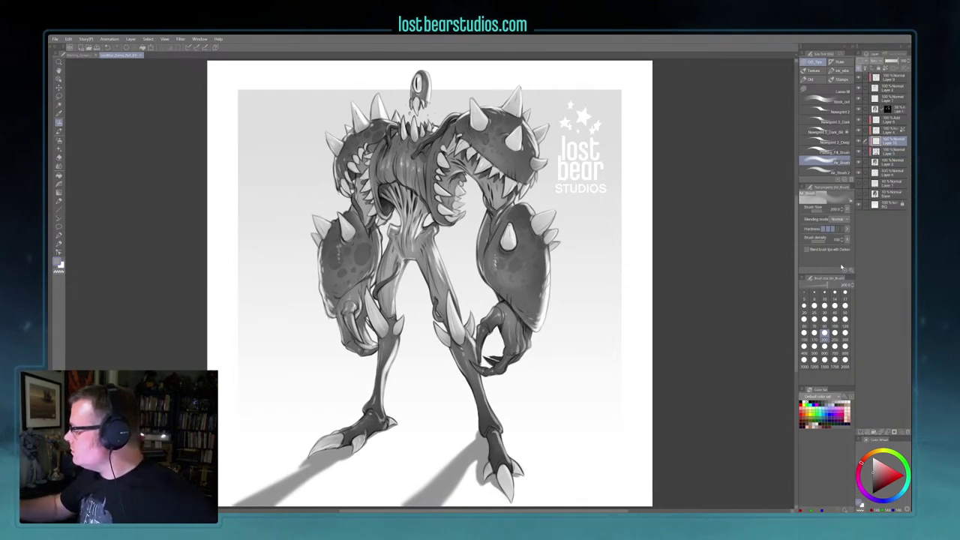
click(881, 61)
click(879, 82)
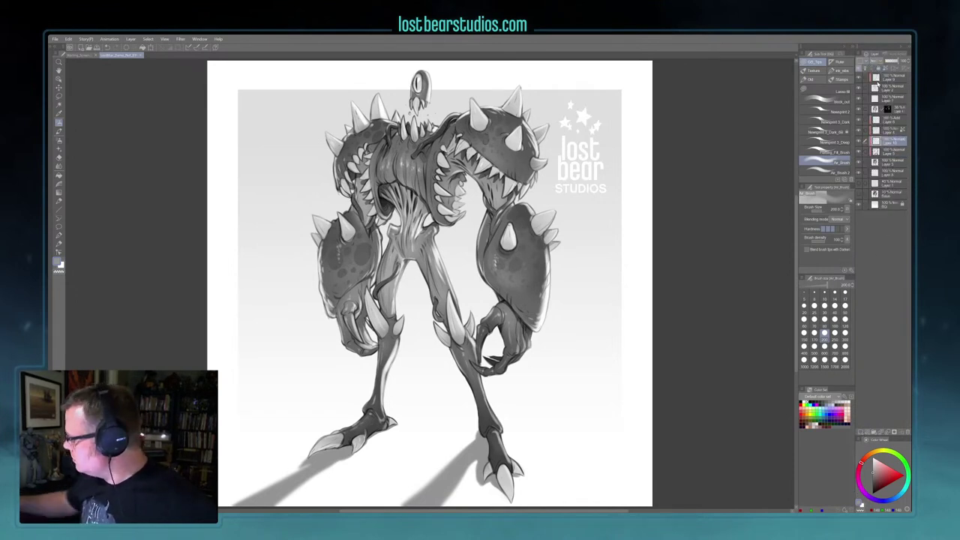
click(873, 472)
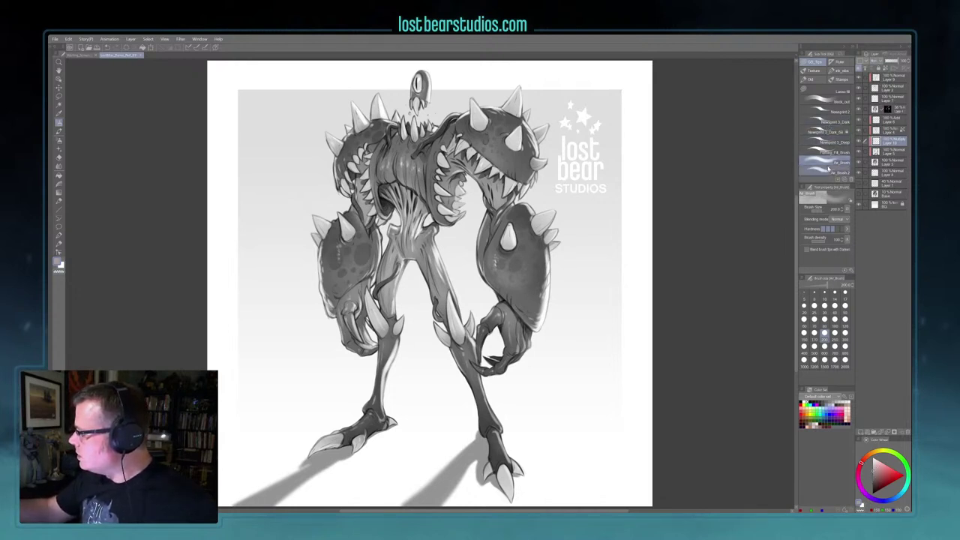
Step: Shade the image-left shoulder on the Multiply layer with Air_Brush 2 at size 300 and lower the layer's opacity
click(826, 172)
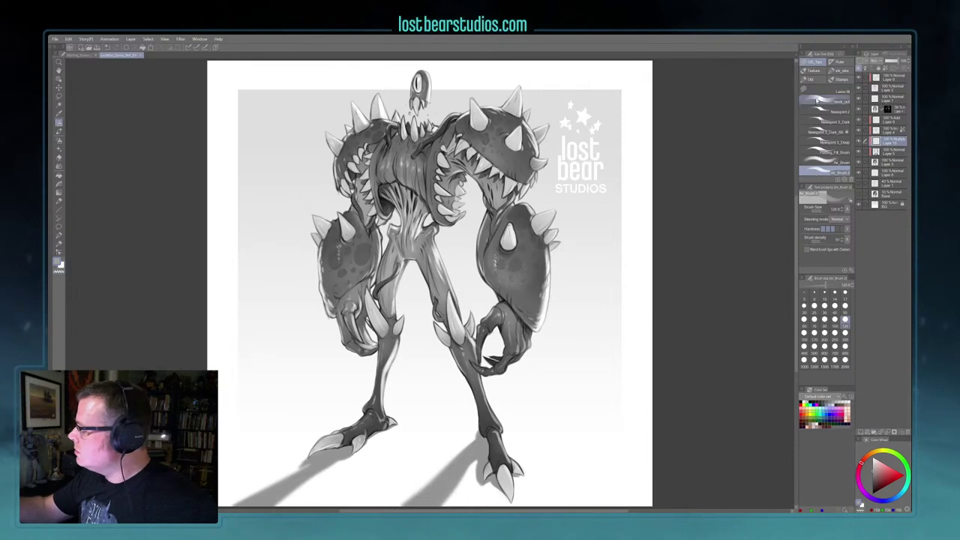
key(bracketright)
key(bracketright)
key(bracketright)
key(bracketright)
key(bracketright)
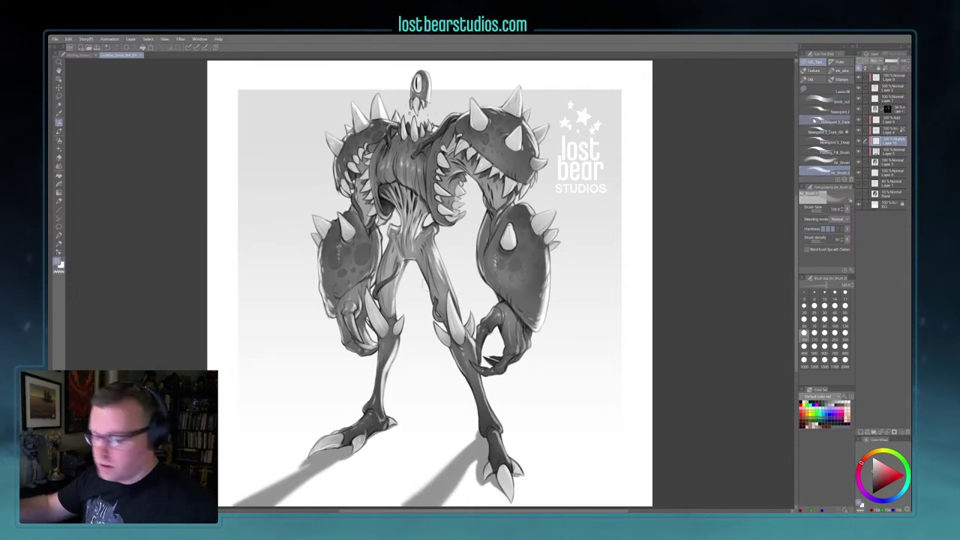
mouse_move(343, 166)
mouse_down()
mouse_move(351, 142)
mouse_move(382, 127)
mouse_up()
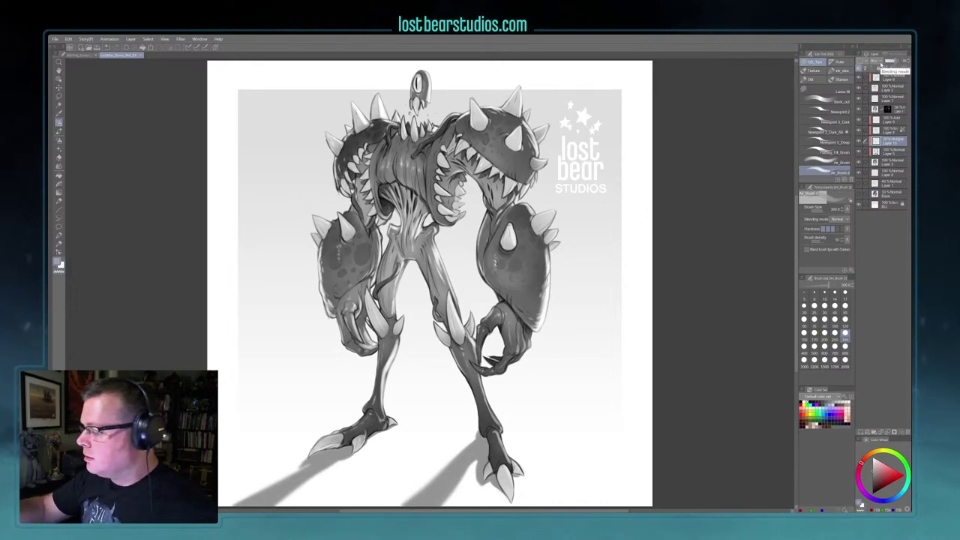
key(bracketright)
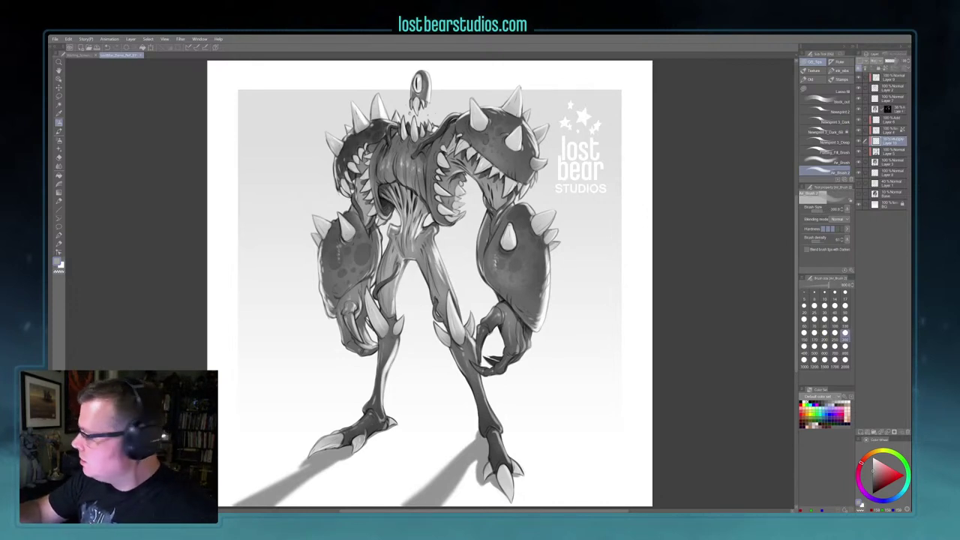
Step: Darken the upper chest, torso edge, image-right shoulder and image-right forearm with Painting_Fill_Brush at size 700 on the Multiply layer
click(831, 151)
key(bracketright)
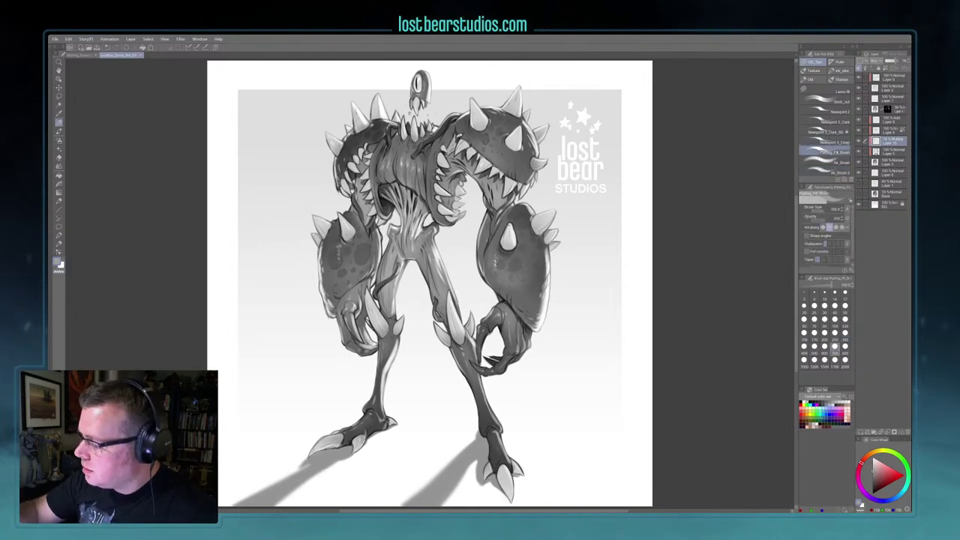
mouse_move(387, 129)
mouse_down()
mouse_move(381, 212)
mouse_move(381, 169)
mouse_move(397, 174)
mouse_move(404, 154)
mouse_move(416, 178)
mouse_move(426, 153)
mouse_move(461, 124)
mouse_up()
drag(428, 191, 446, 222)
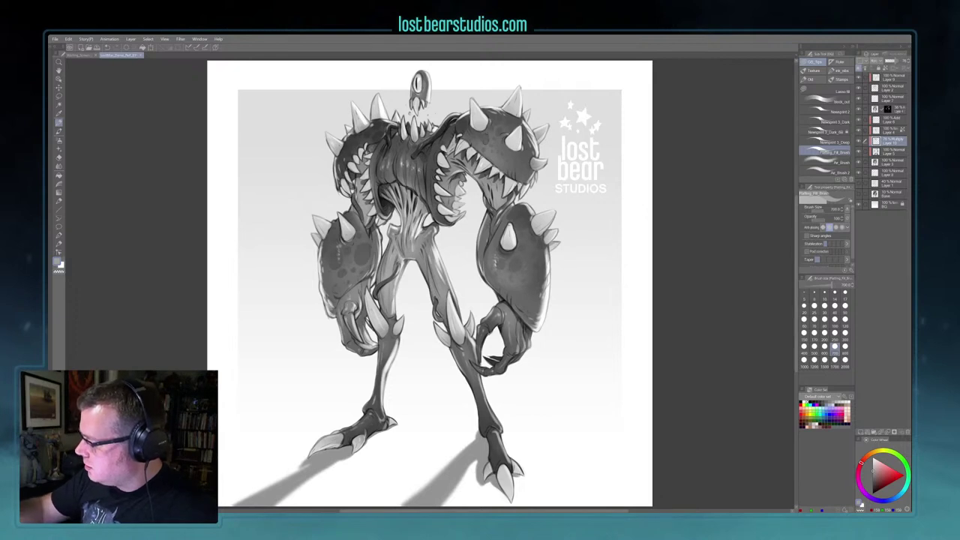
mouse_move(474, 130)
mouse_down()
mouse_move(468, 140)
mouse_move(522, 175)
mouse_move(506, 124)
mouse_move(484, 133)
mouse_up()
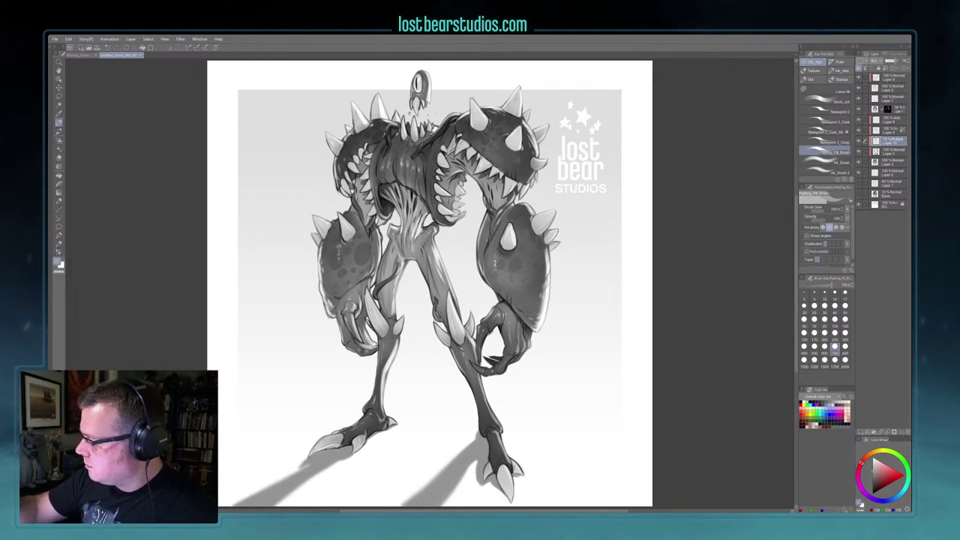
mouse_move(518, 210)
mouse_down()
mouse_move(495, 249)
mouse_move(487, 239)
mouse_move(507, 294)
mouse_move(533, 324)
mouse_move(523, 219)
mouse_move(540, 308)
mouse_up()
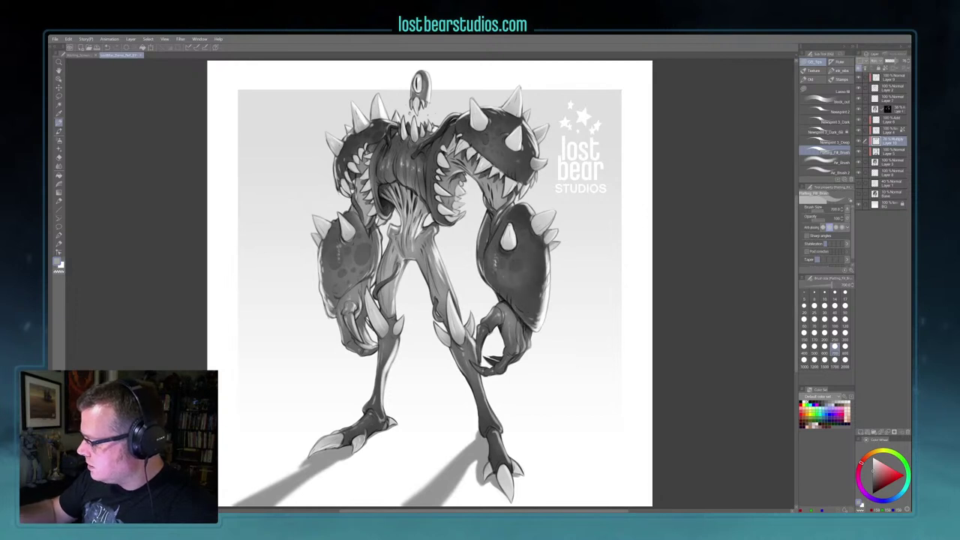
Step: Darken the image-left forearm shell and both lower legs down to the feet with Painting_Fill_Brush on the Multiply layer
mouse_move(330, 305)
mouse_down()
mouse_move(327, 289)
mouse_move(375, 255)
mouse_move(379, 234)
mouse_move(363, 219)
mouse_up()
drag(323, 285, 339, 221)
drag(342, 221, 357, 210)
drag(330, 276, 342, 237)
drag(344, 268, 357, 241)
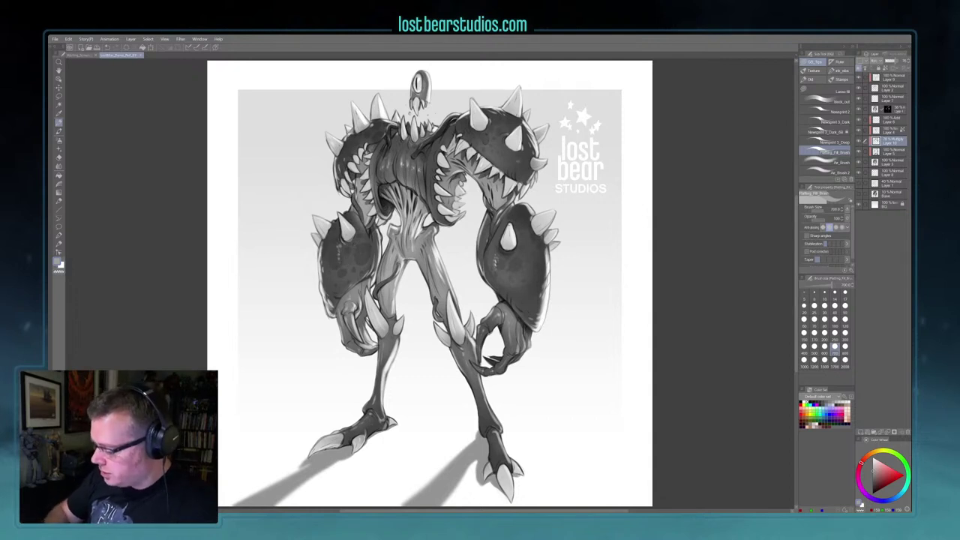
mouse_move(348, 443)
mouse_down()
mouse_move(377, 399)
mouse_move(397, 323)
mouse_up()
drag(455, 341, 507, 471)
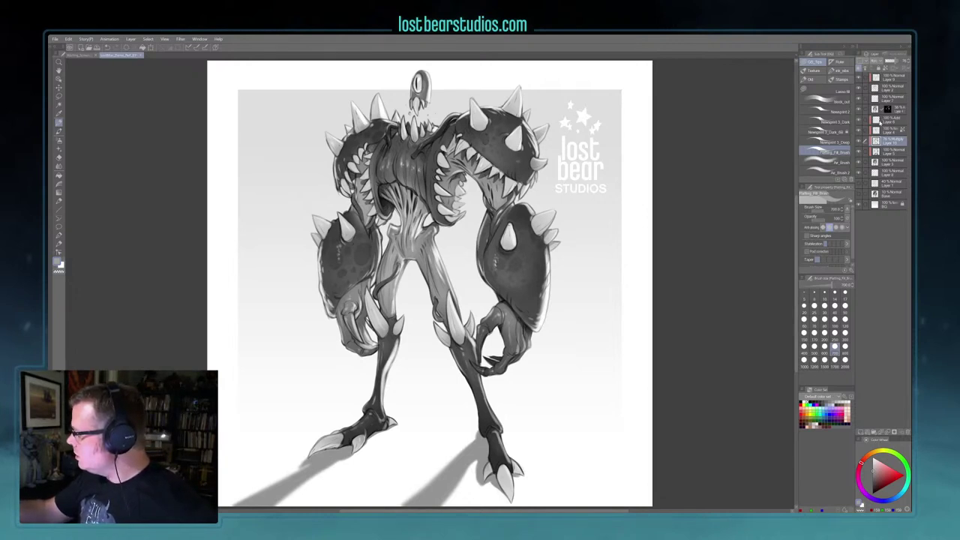
Step: Toggle the teeth-and-spikes layer's visibility to compare the rendering, and reduce Layer 7's opacity to about 50%
click(870, 120)
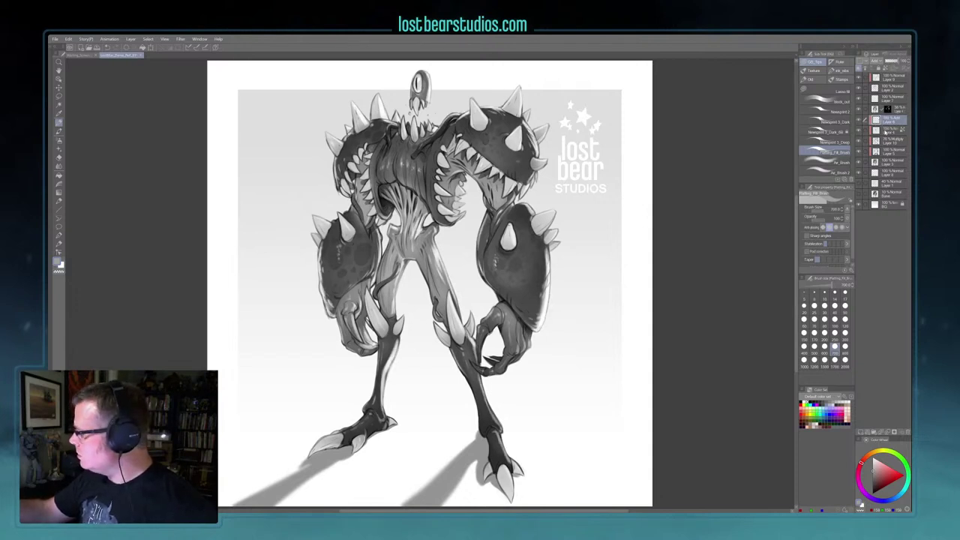
click(859, 131)
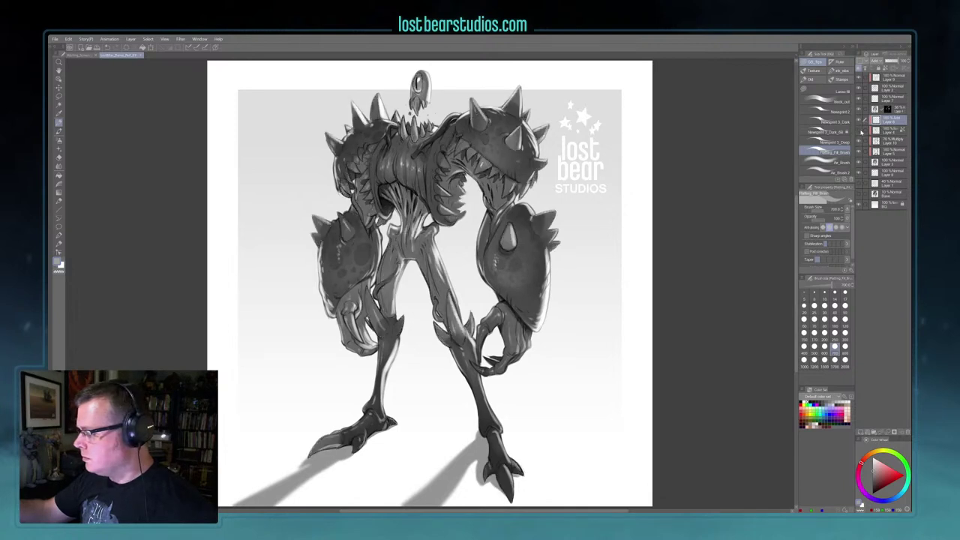
click(860, 132)
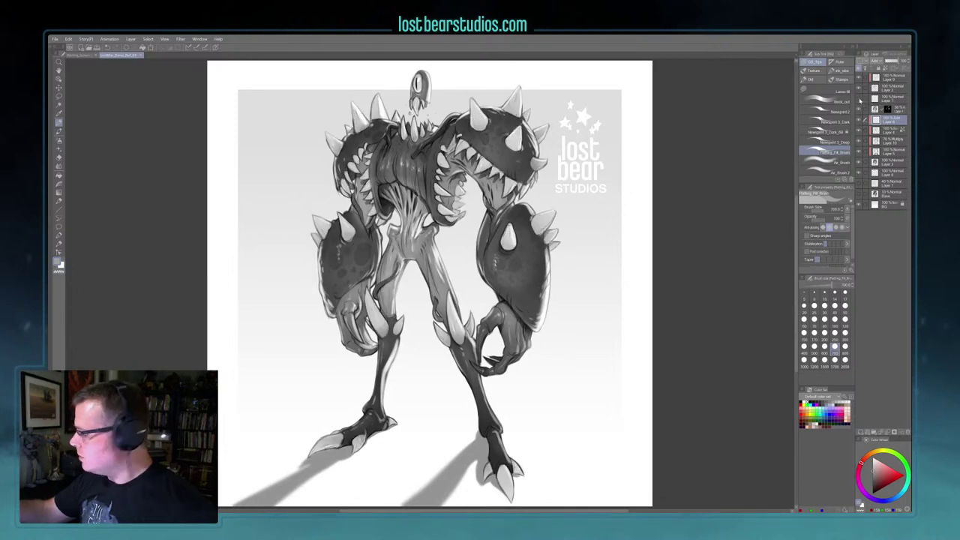
click(860, 99)
click(896, 54)
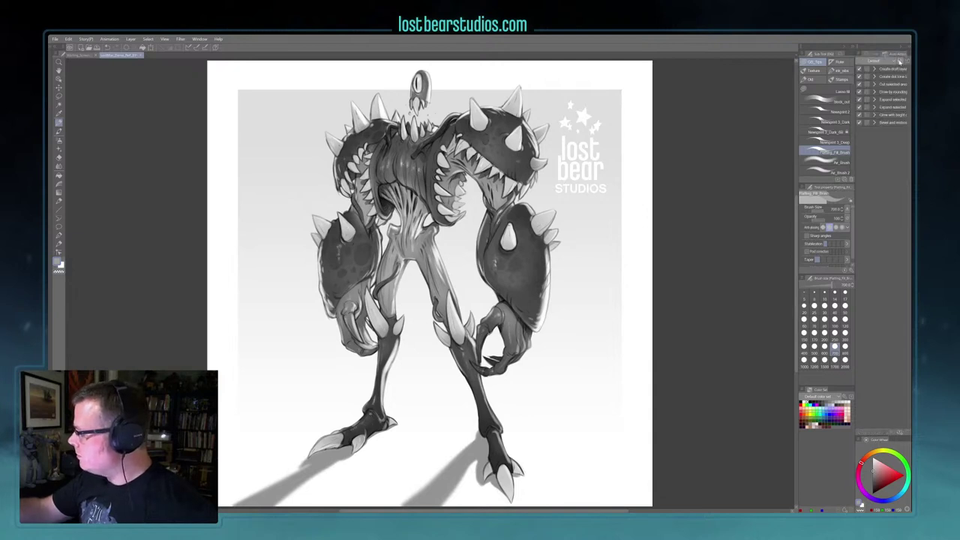
click(871, 55)
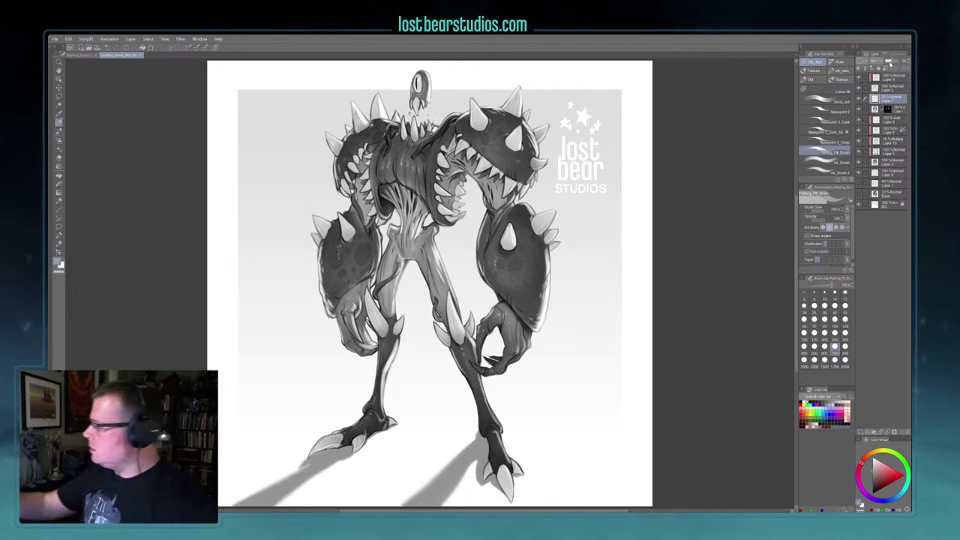
Step: Add a new layer above the topmost layer and set up Painting_Fill_Brush in white at size 70
click(891, 77)
click(860, 432)
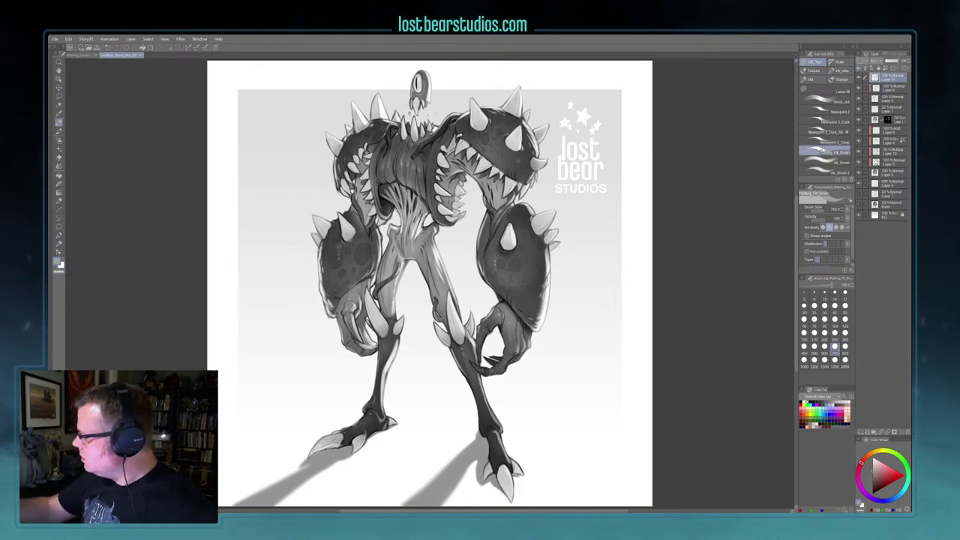
key(x)
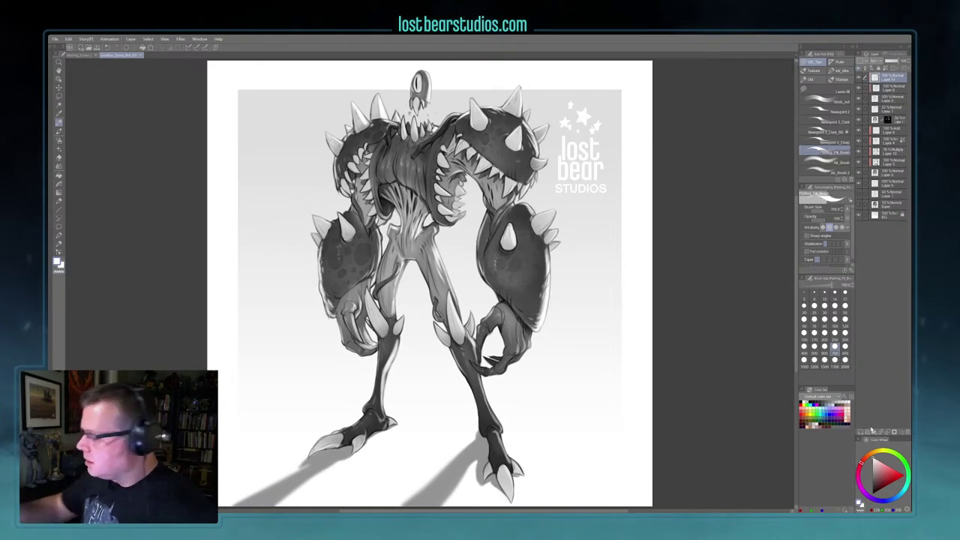
key([)
key([)
key([)
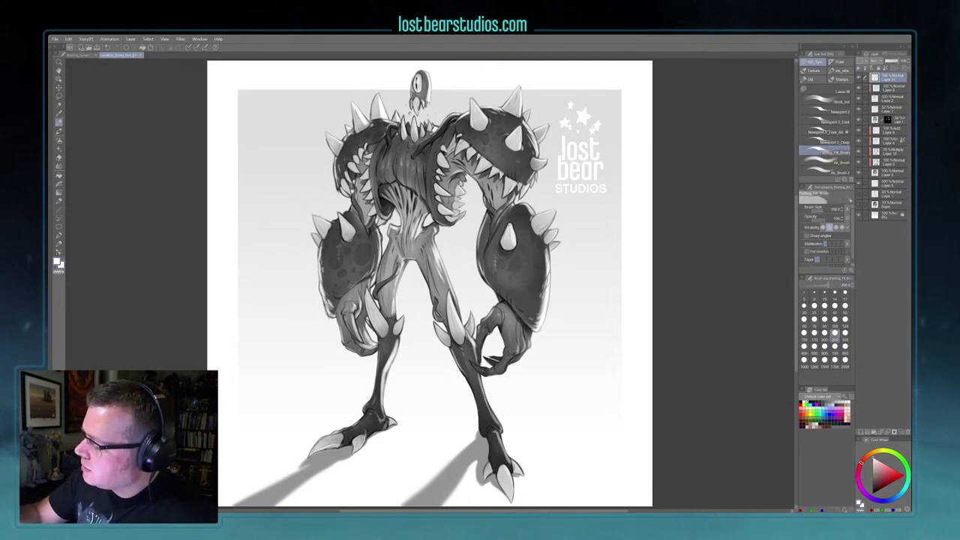
click(815, 320)
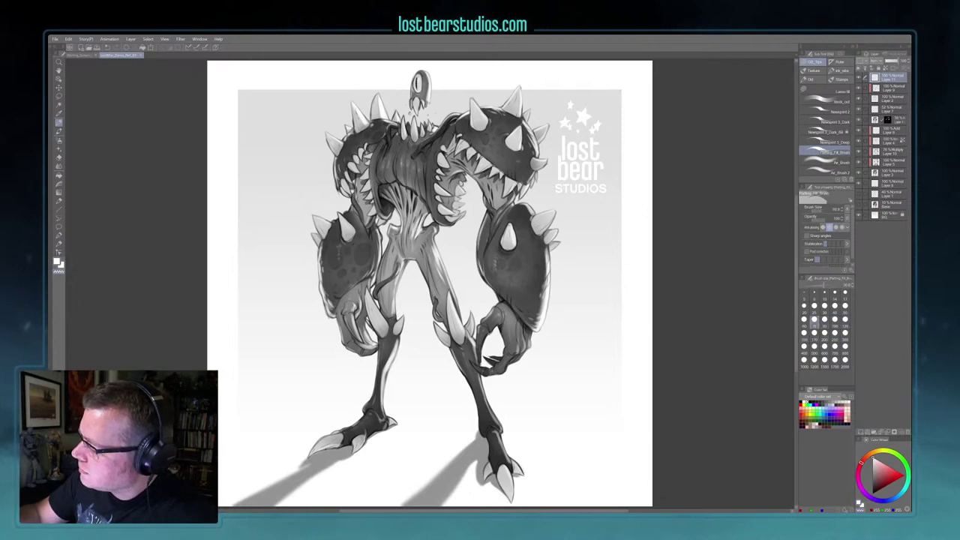
Step: Paint thin white saliva strands across the toothed mouths and under the head on the new layer, ending at size 80, and save the file
key(x)
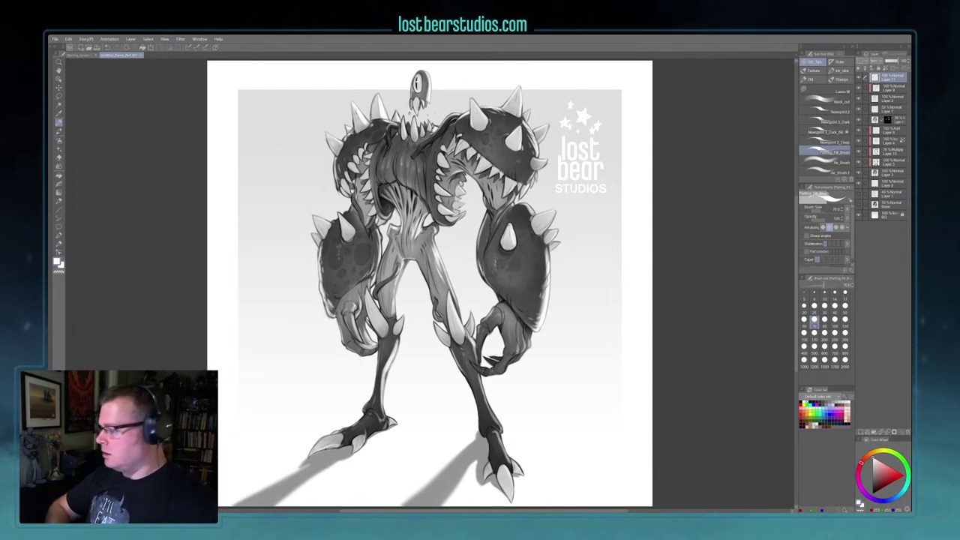
key(bracketright)
key(bracketright)
key(bracketright)
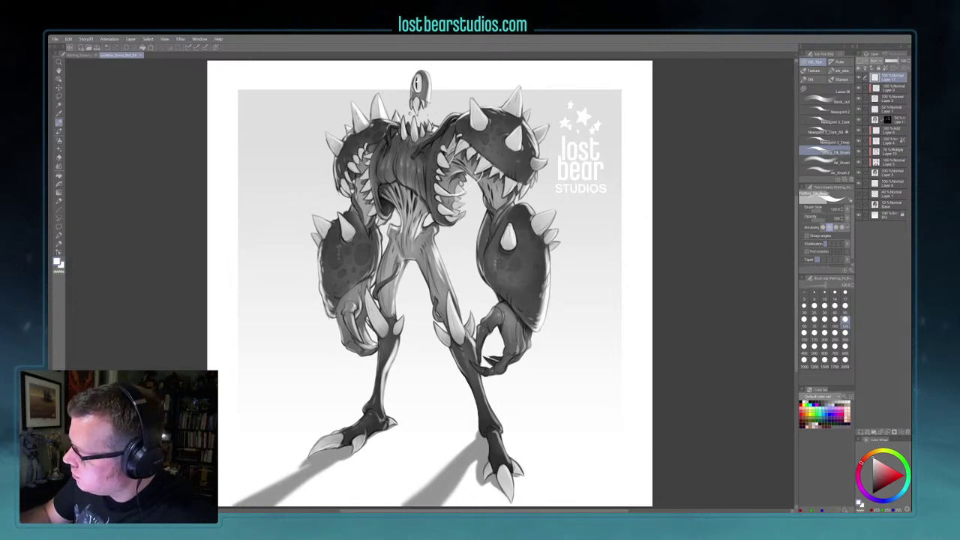
key(bracketleft)
key(bracketleft)
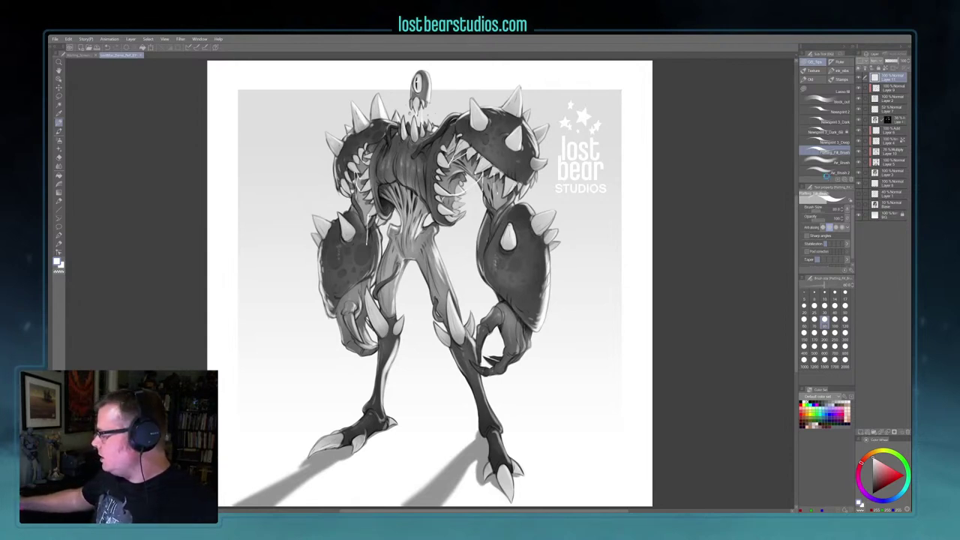
key(ctrl+s)
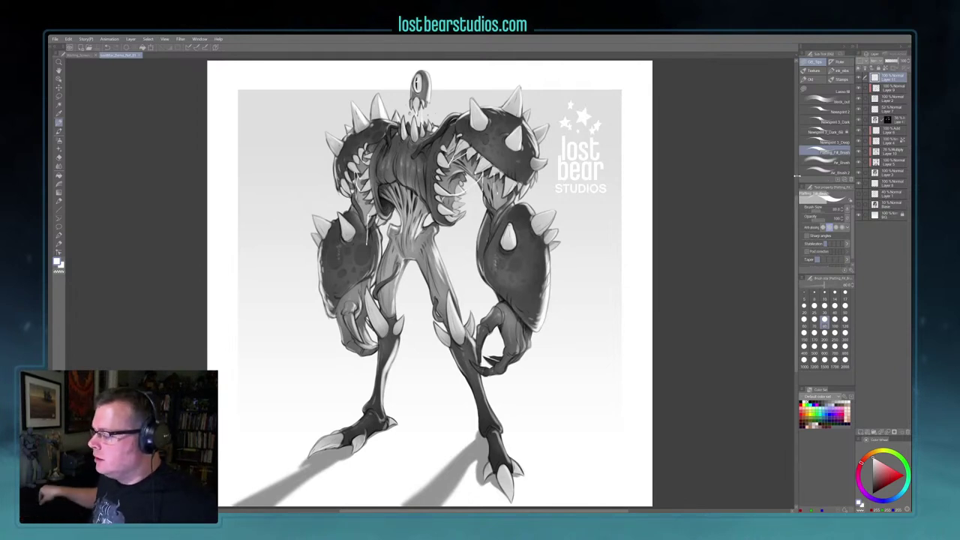
Step: Select the Multiply layer above Layer 5 and set up Air_Brush at size 200 for further shading
click(890, 163)
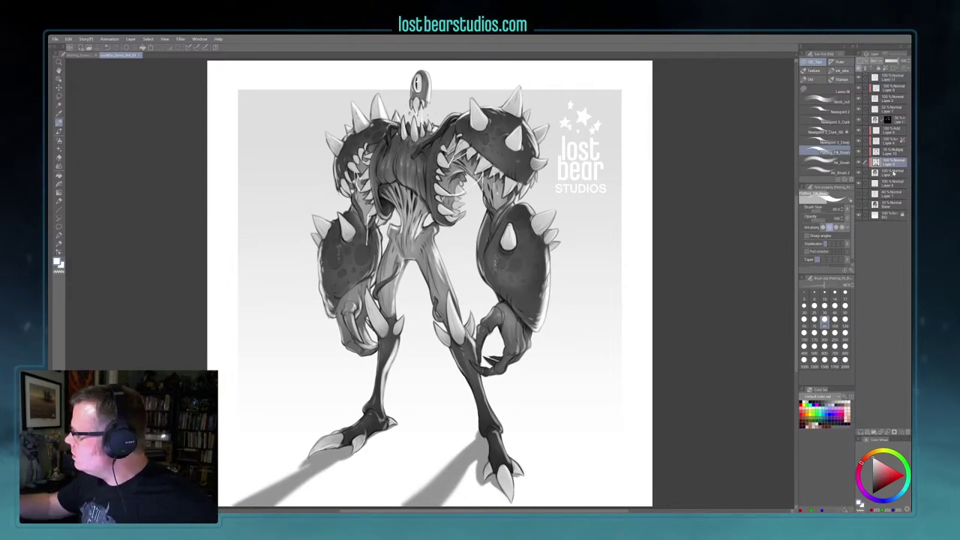
click(890, 151)
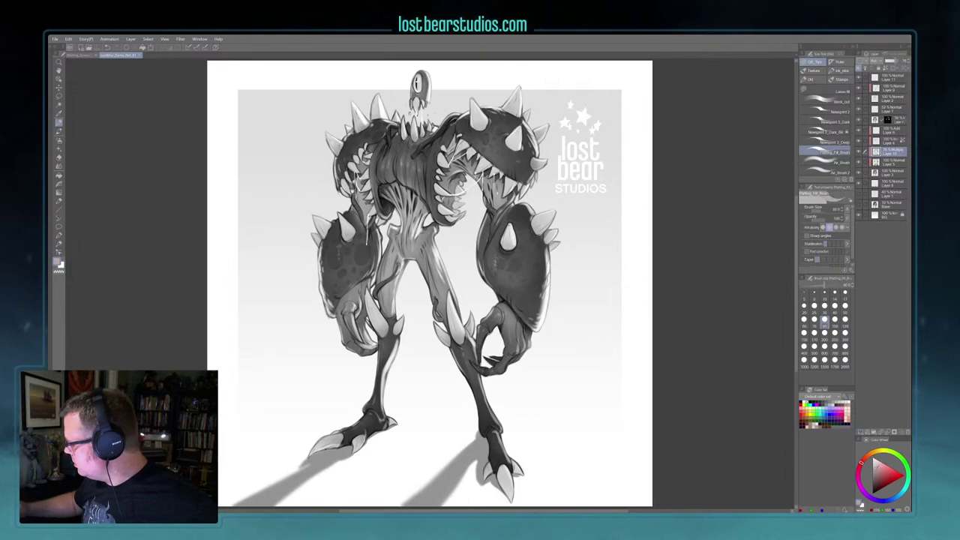
click(825, 161)
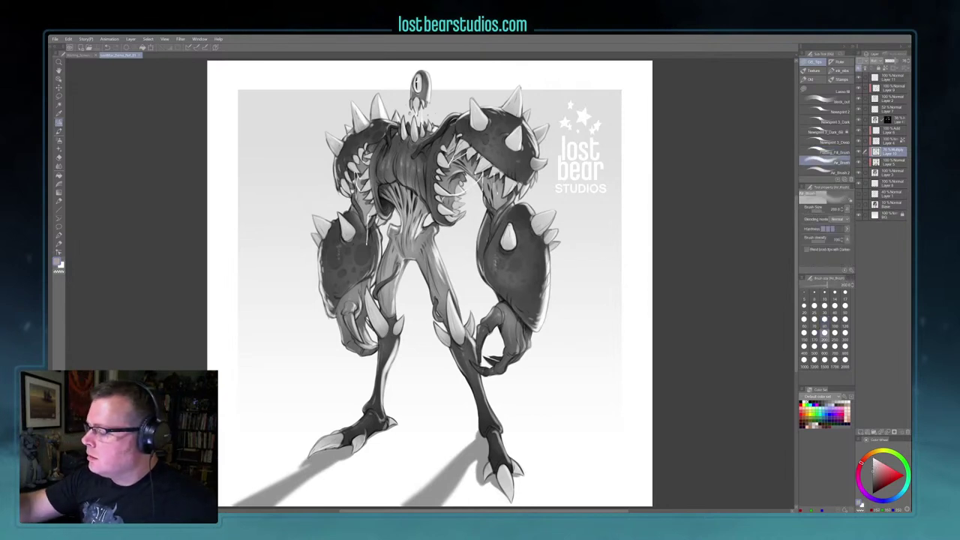